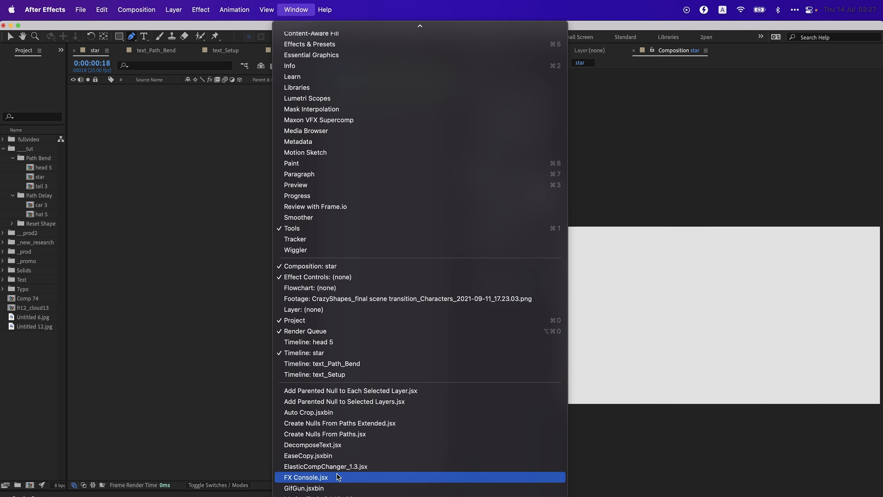
Step: Open the Create Nulls From Paths.jsx script and draw a closed four-point outline in the composition with the Pen tool
click(345, 434)
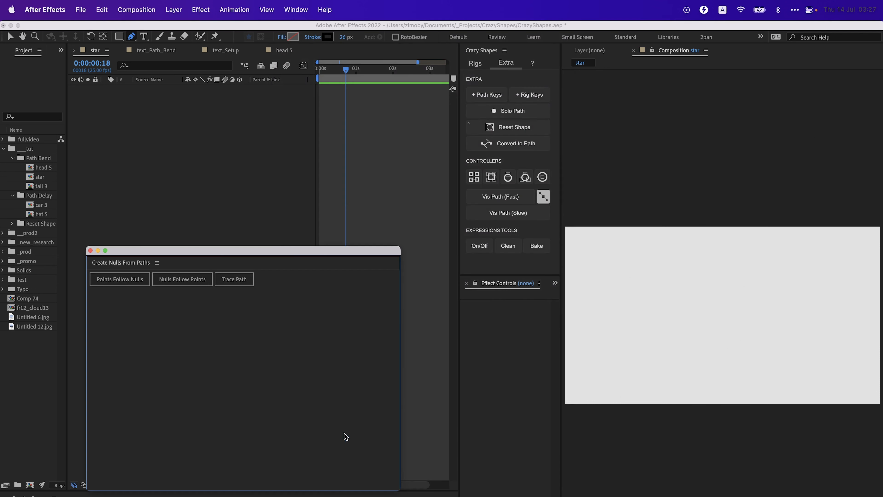
drag(270, 246, 273, 264)
click(604, 297)
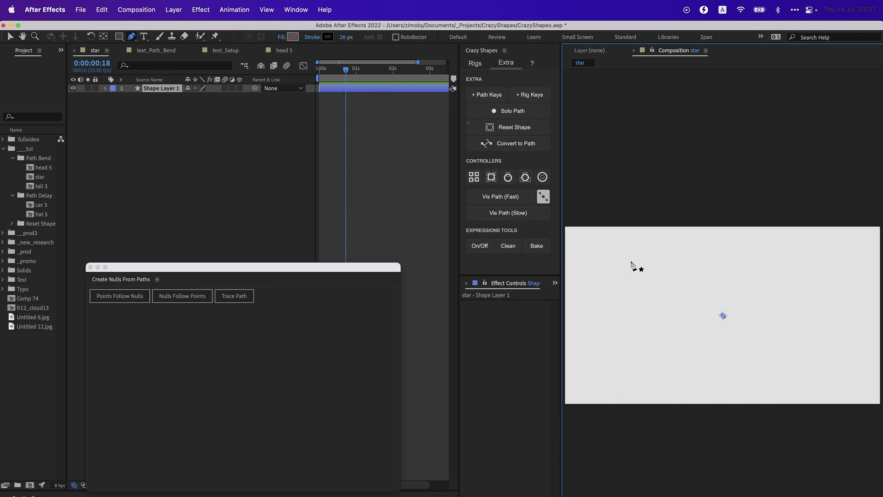
click(654, 320)
click(610, 326)
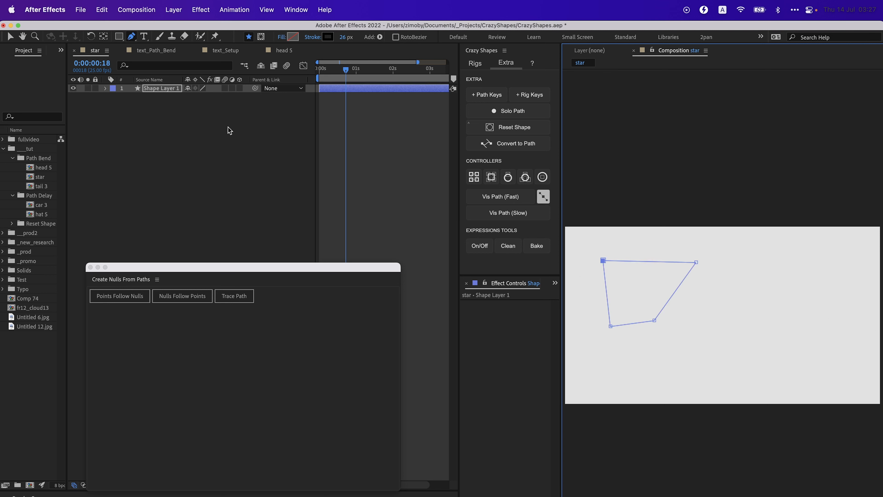
Step: Expand Shape 1 down to its Path property and create control nulls for it with Points Follow Nulls
click(106, 88)
click(114, 97)
click(123, 105)
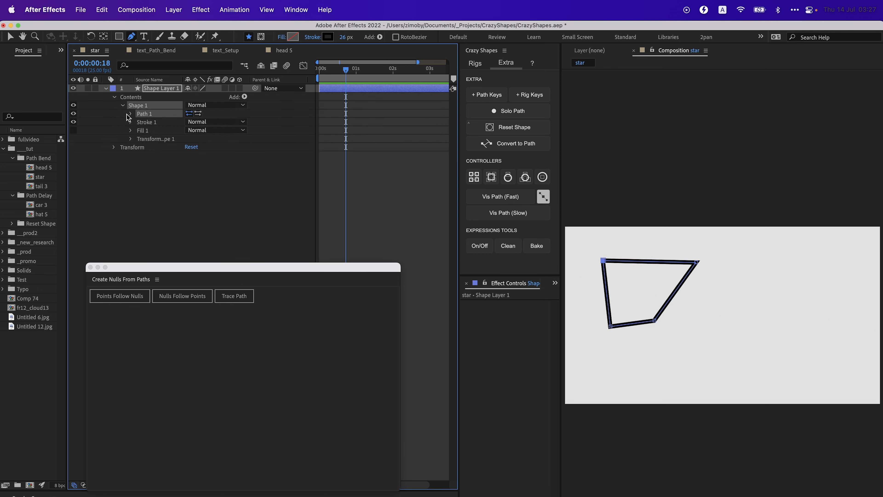
click(129, 114)
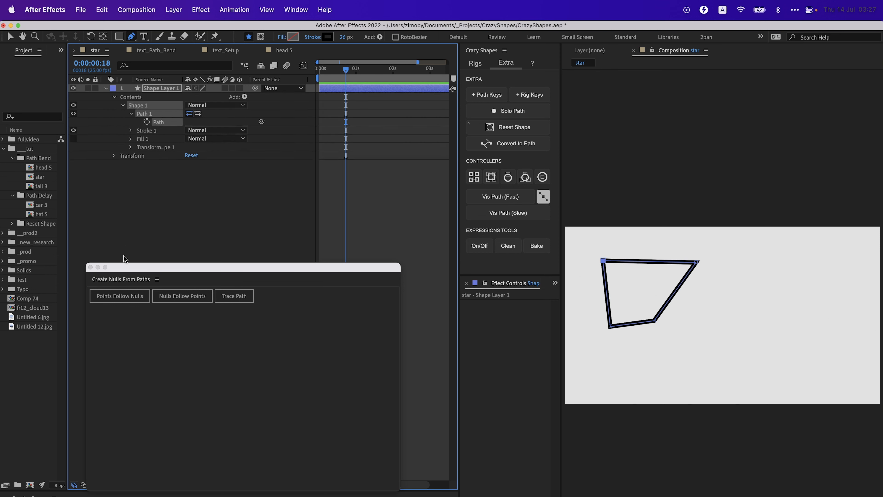
click(118, 292)
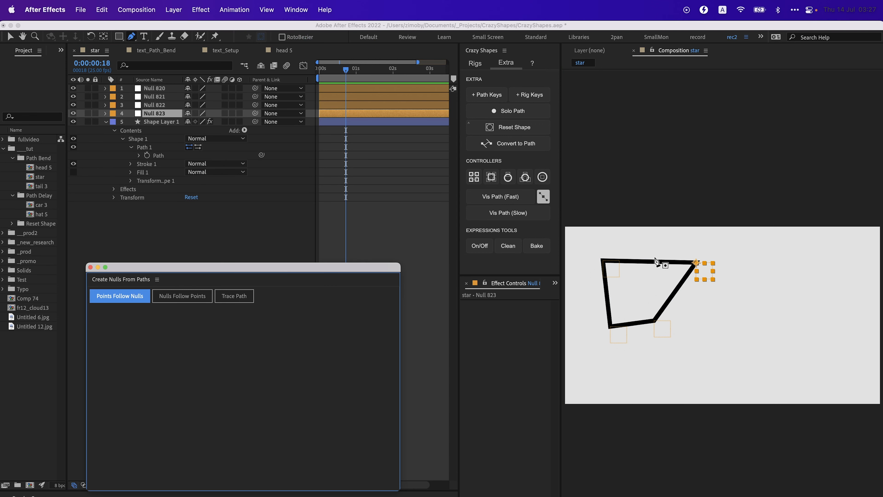
Step: Select all four new nulls and move them together slightly down and to the right to shift the outline
click(171, 114)
shift+click(169, 88)
key(v)
drag(709, 273, 726, 281)
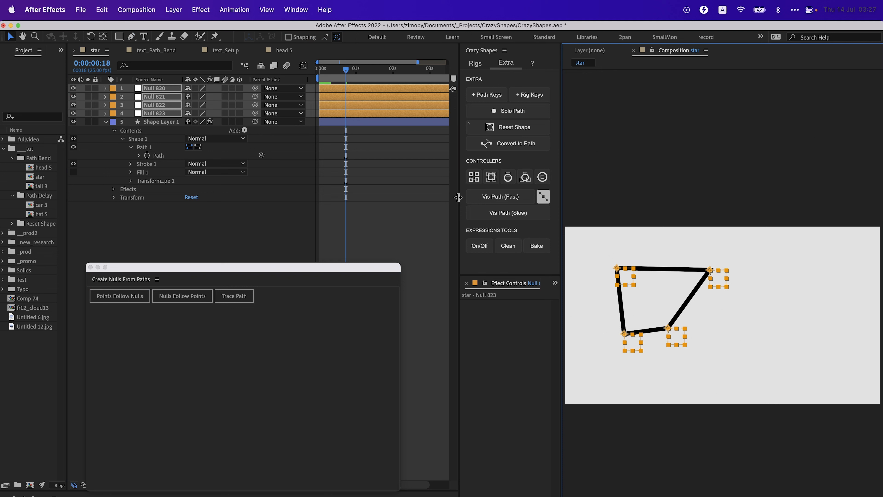
click(158, 122)
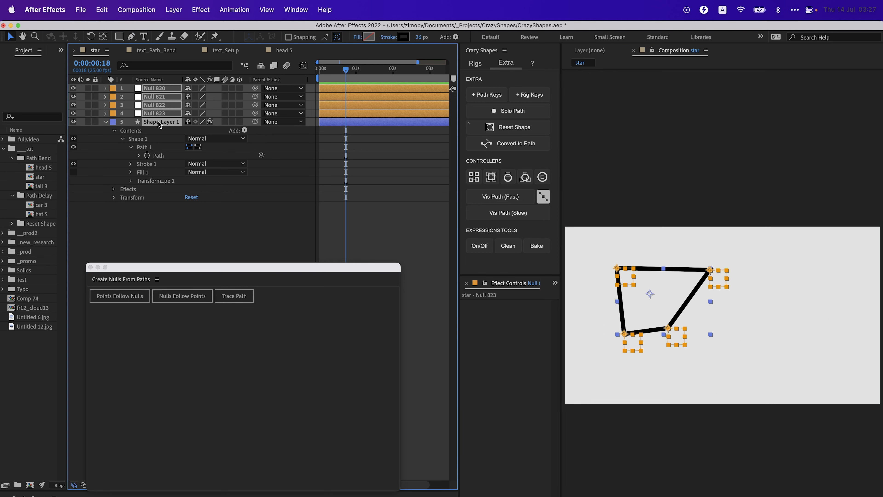
Step: Deselect all layers and draw a wide rectangle on a new shape layer, in the composition's lower-right area
click(250, 218)
key(q)
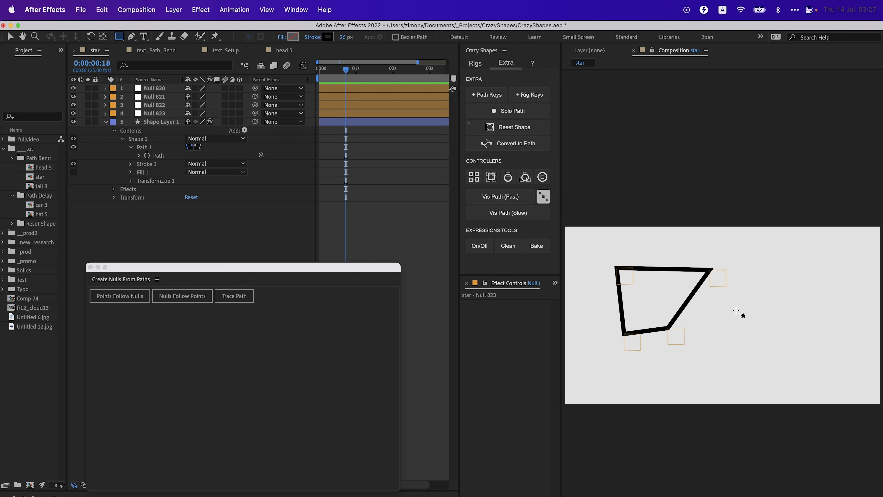
drag(736, 310, 771, 330)
drag(838, 367, 835, 357)
Step: Convert the new rectangle's Rectangle Path 1 to a Bezier path
click(123, 105)
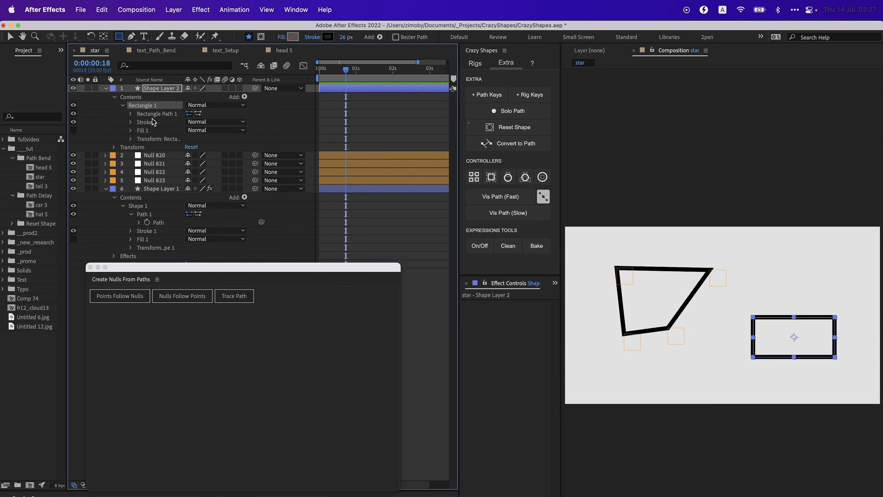
click(131, 114)
right_click(164, 116)
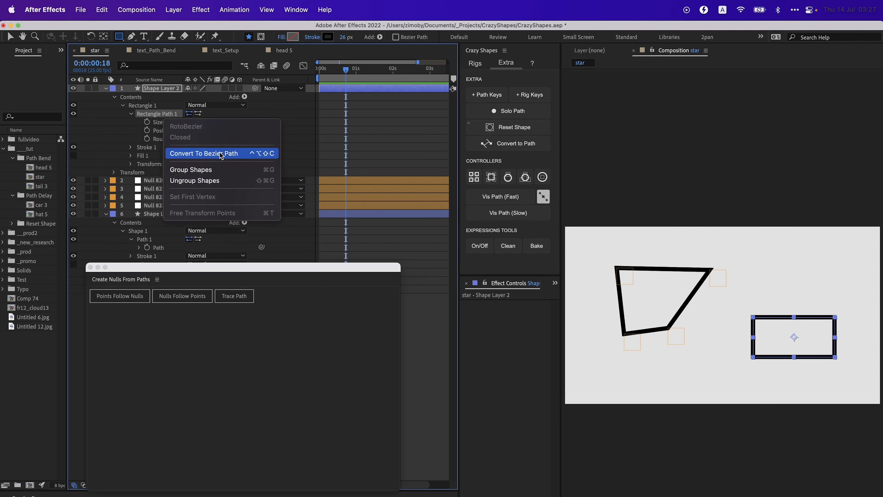
click(221, 154)
Step: Select the rectangle's converted Path property and create control nulls for it with Points Follow Nulls
click(131, 114)
click(166, 121)
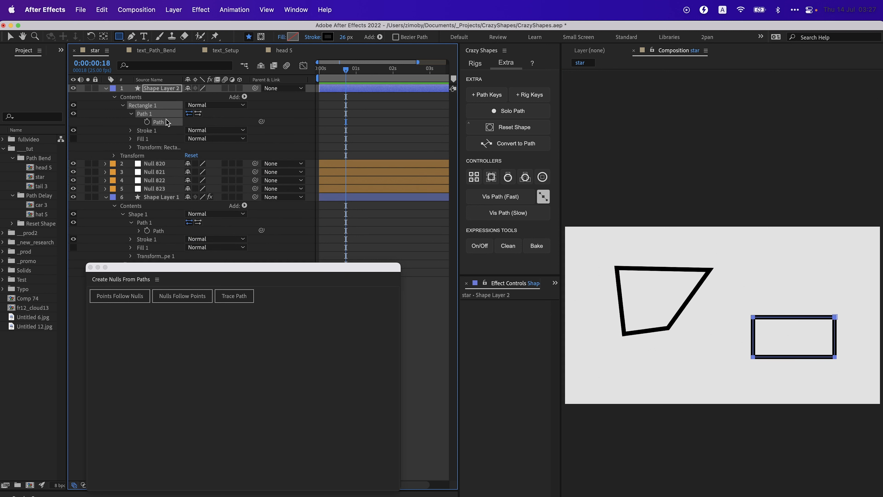
click(127, 295)
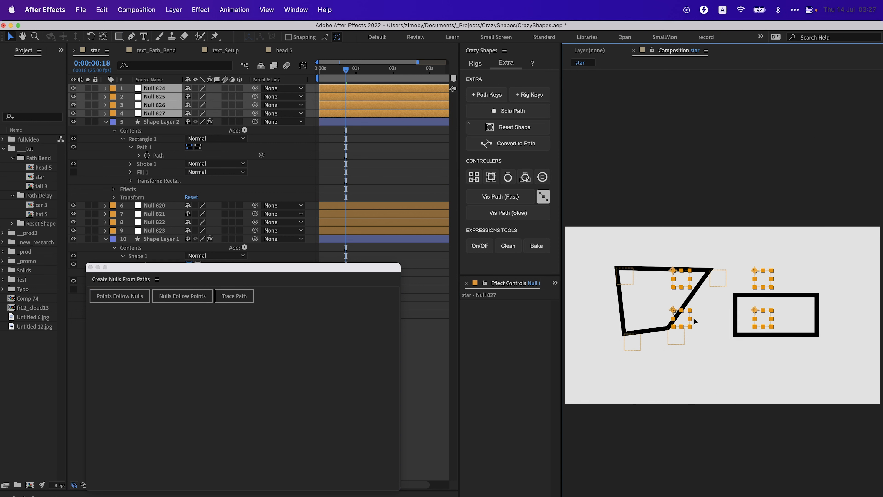
Step: Expand Rectangle 1's group transform and set its Position to 16.3, 17.0
click(134, 140)
click(131, 181)
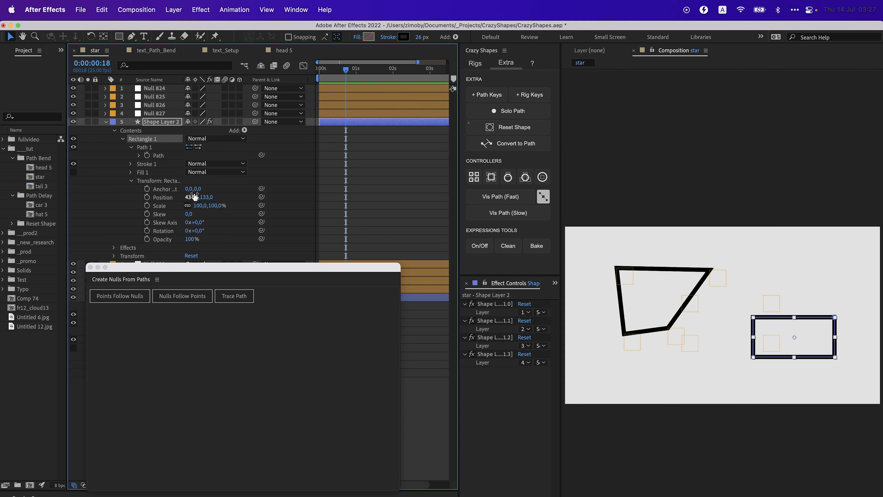
drag(208, 197, 66, 190)
drag(210, 201, 181, 197)
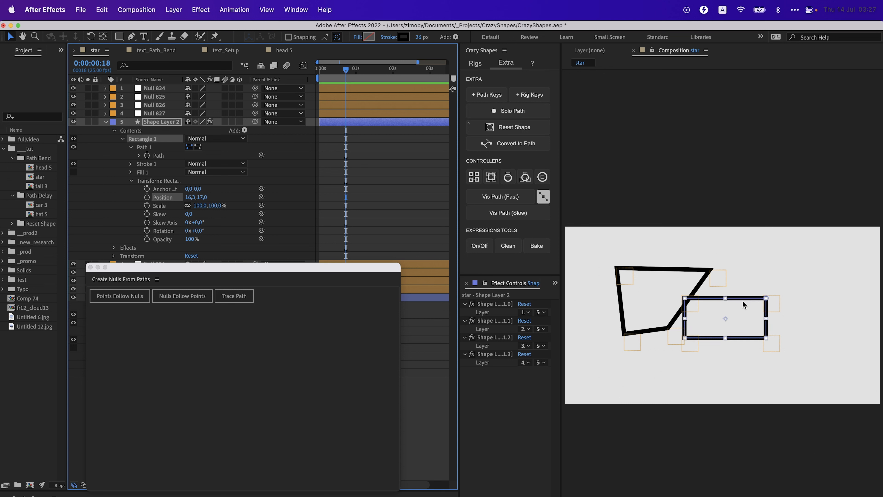
key(super+Tab)
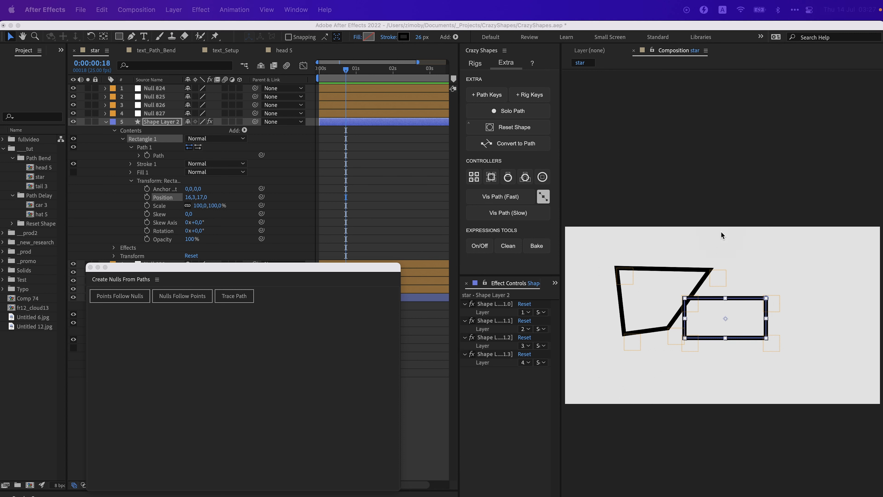
drag(721, 232, 718, 369)
drag(584, 310, 802, 317)
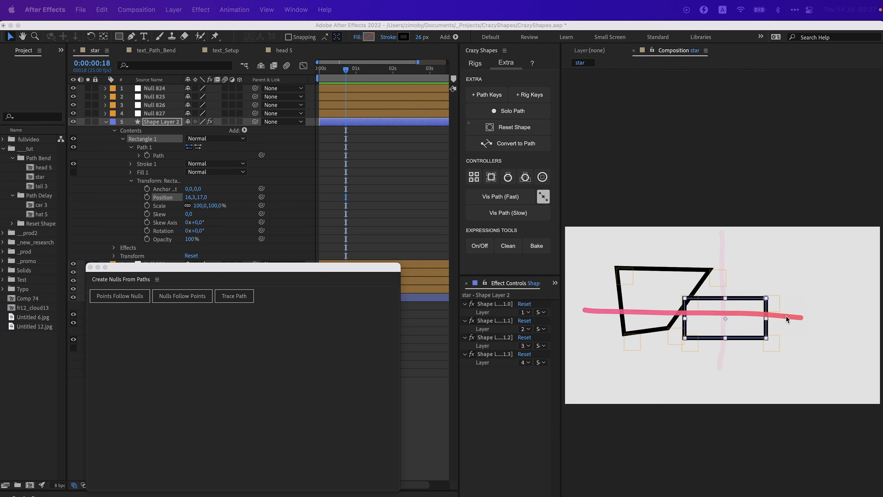
drag(726, 306, 715, 319)
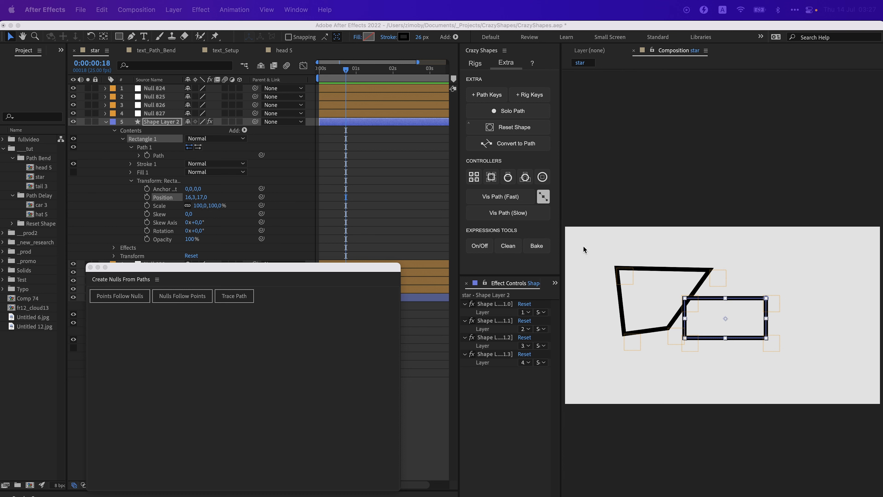
Step: Undo the position changes made to the Rectangle 1 group
click(167, 121)
key(super+z)
key(super+z)
key(super+z)
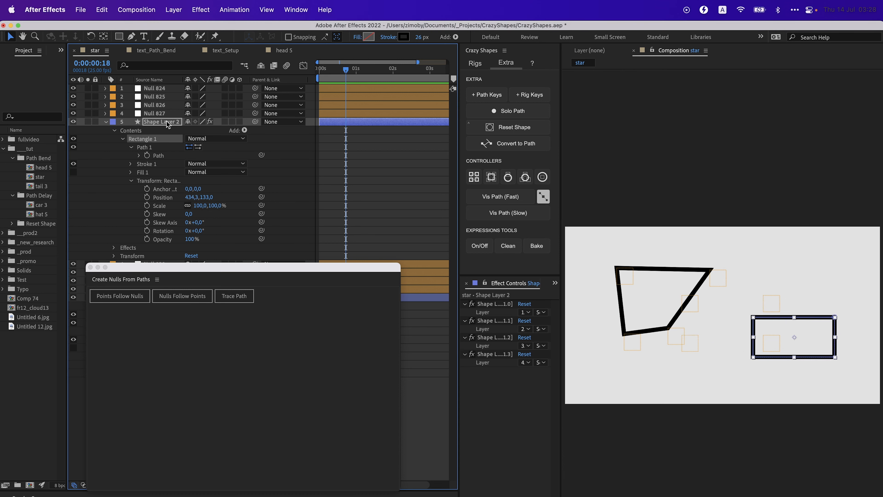
Step: Delete the rectangle's four control nulls and remove all effects from Shape Layer 2
click(165, 113)
shift+click(164, 89)
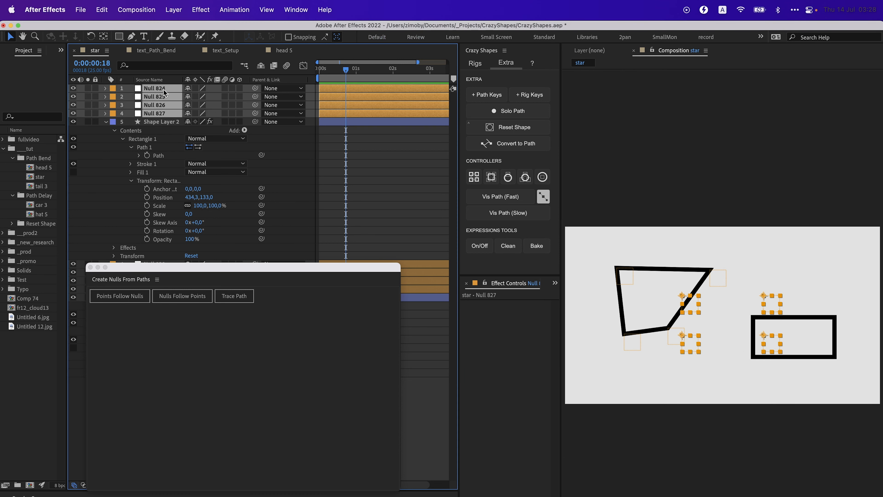
key(Delete)
click(163, 89)
click(158, 115)
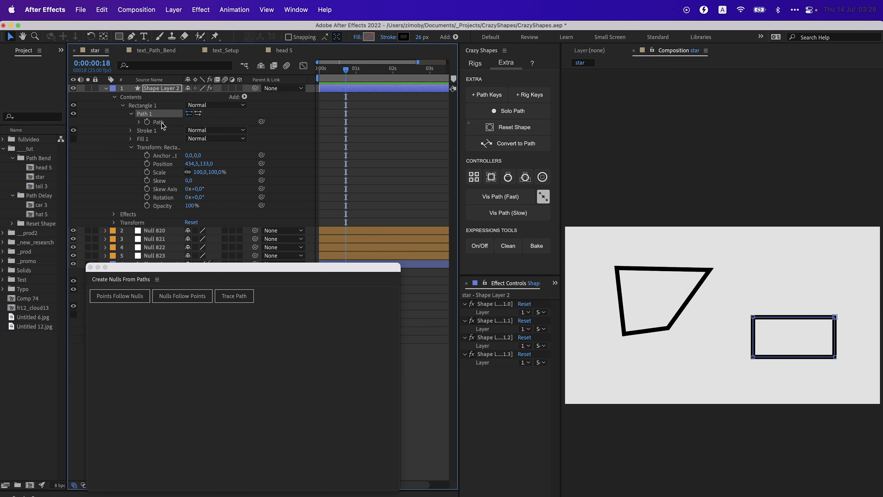
click(162, 123)
key(shift+super+e)
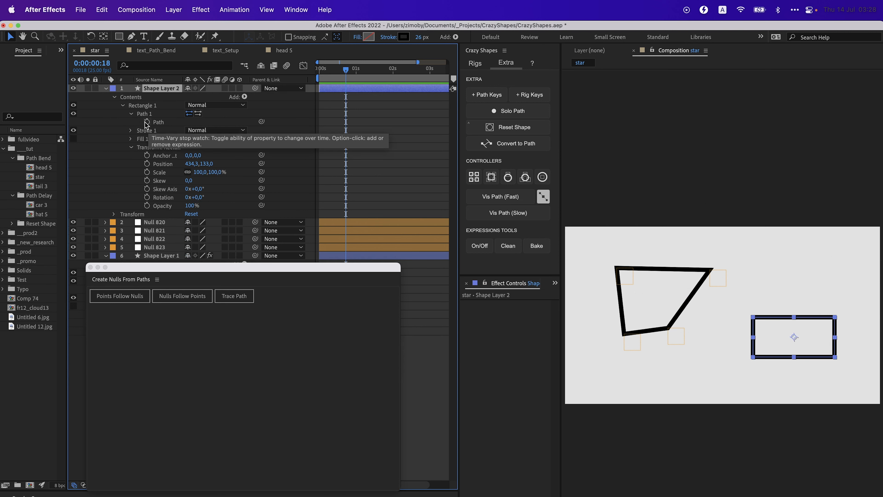
Step: Apply the Crazy Shapes Reset Shape command to Shape Layer 2 to zero the rectangle group's position
click(166, 123)
click(504, 64)
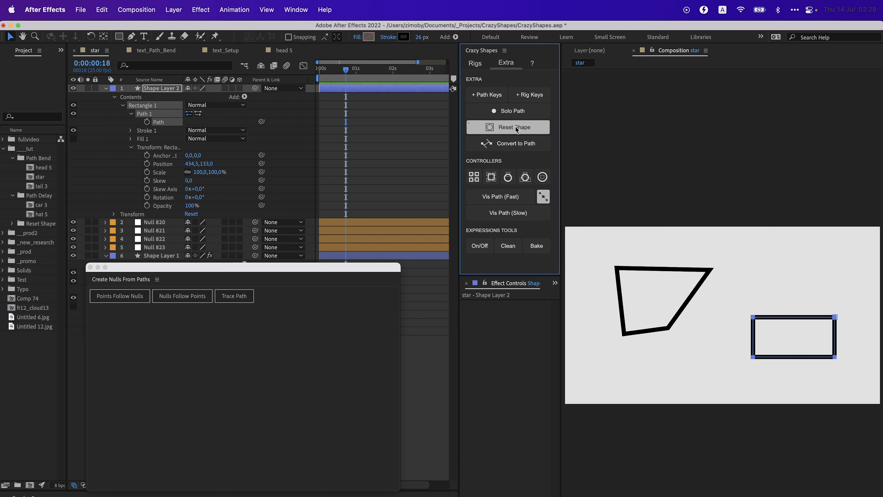
click(161, 87)
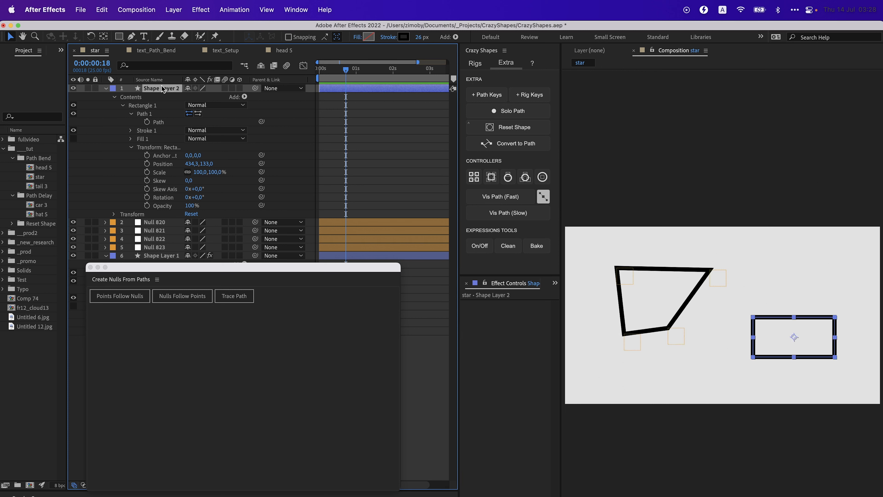
click(518, 130)
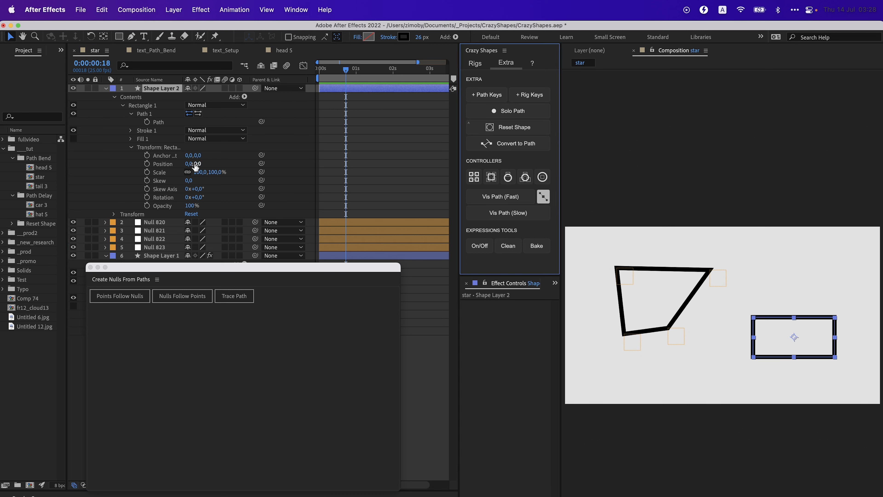
Step: Select the reset rectangle's Path property and create nulls on its corners with Points Follow Nulls
click(159, 122)
click(657, 261)
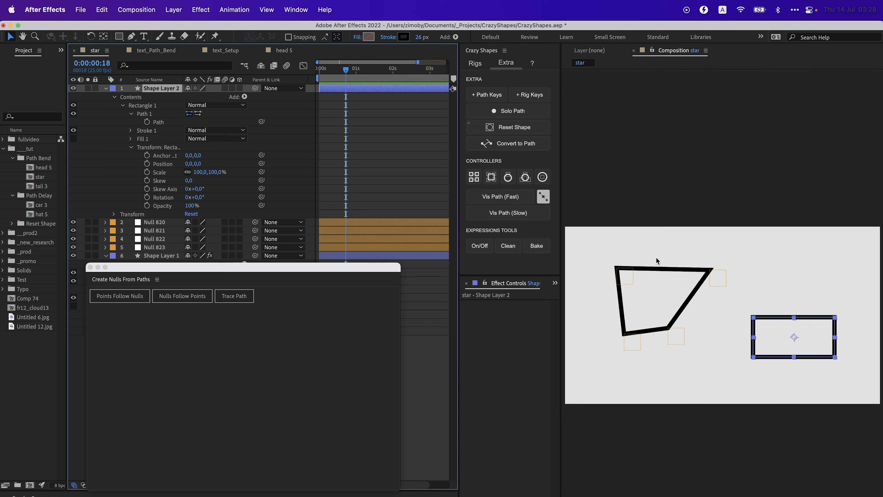
click(798, 338)
click(159, 122)
click(121, 298)
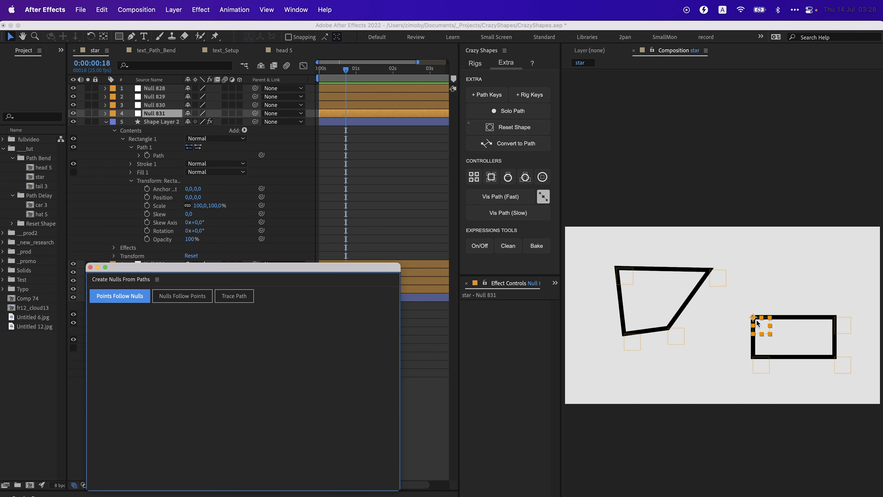
mouse_move(843, 329)
mouse_down()
mouse_move(843, 317)
mouse_move(854, 319)
mouse_move(846, 330)
mouse_up()
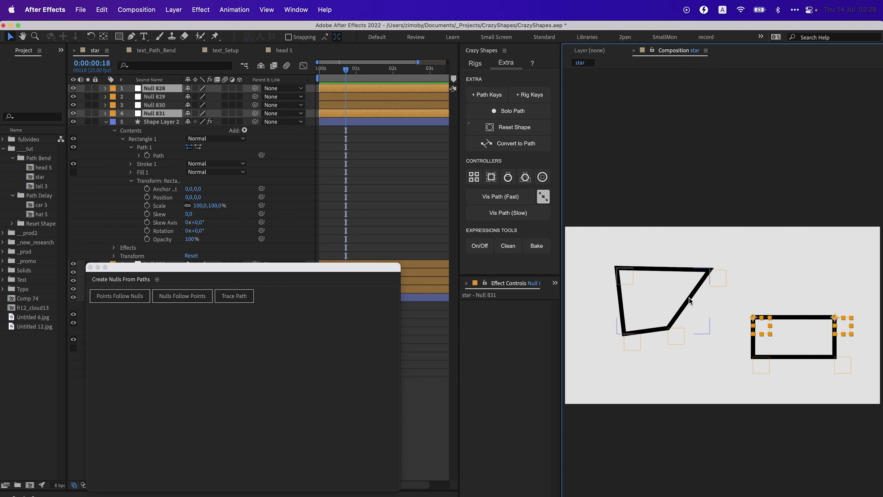
click(758, 276)
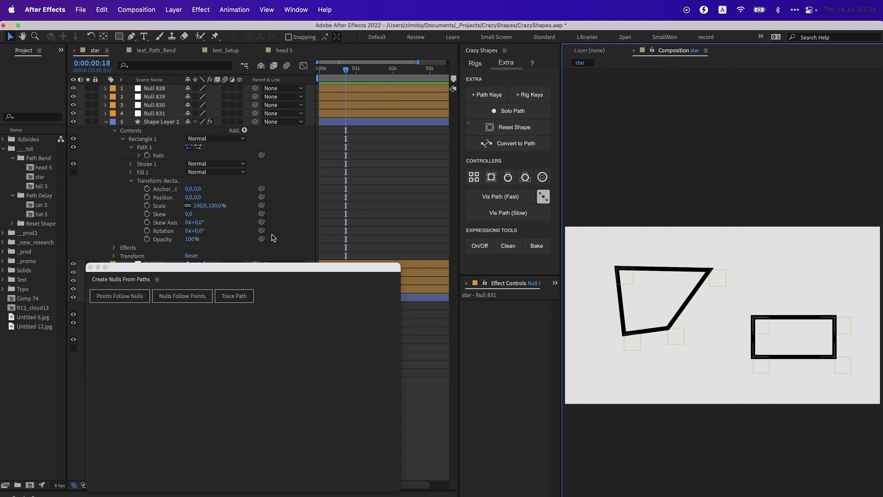
Step: Remove the effects and path expression from Shape Layer 2 and set its layer scale to 125%
drag(233, 265, 236, 325)
click(114, 256)
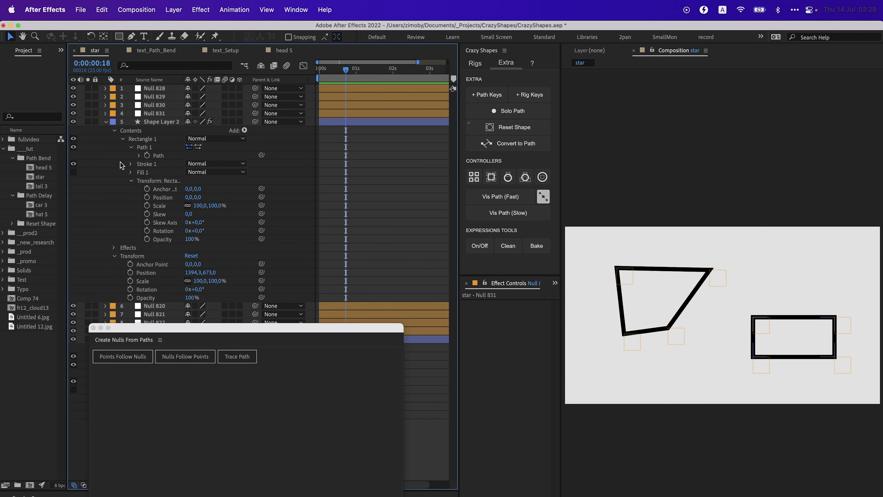
click(113, 131)
click(164, 123)
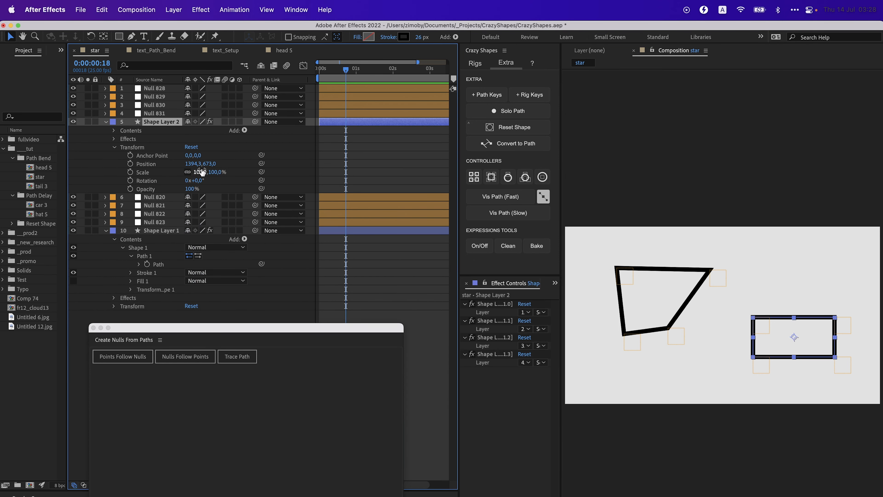
click(496, 126)
click(147, 156)
click(145, 165)
click(145, 172)
drag(201, 172, 209, 172)
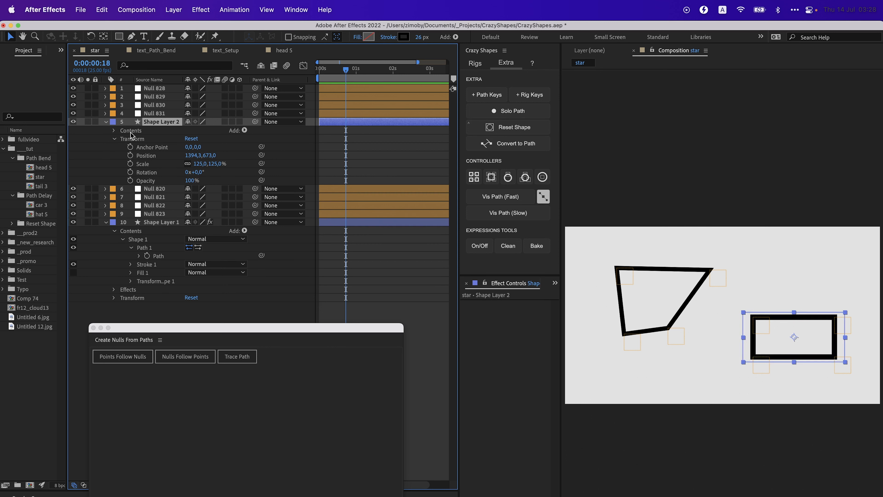
click(114, 130)
click(148, 156)
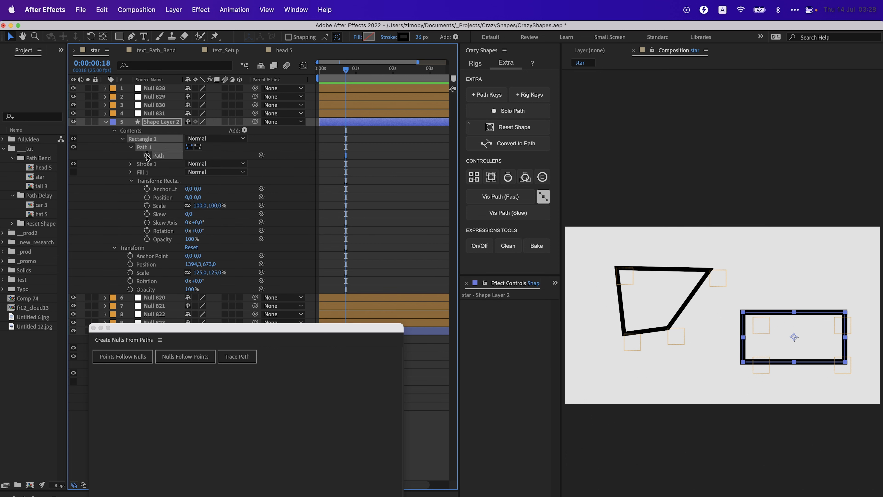
Step: Set Shape Layer 2's scale to 132% and its rotation to 26°
click(114, 131)
drag(198, 163, 200, 164)
drag(197, 172, 207, 168)
Step: Delete the four nulls belonging to the rectangle and select Shape Layer 2
click(167, 114)
shift+click(165, 89)
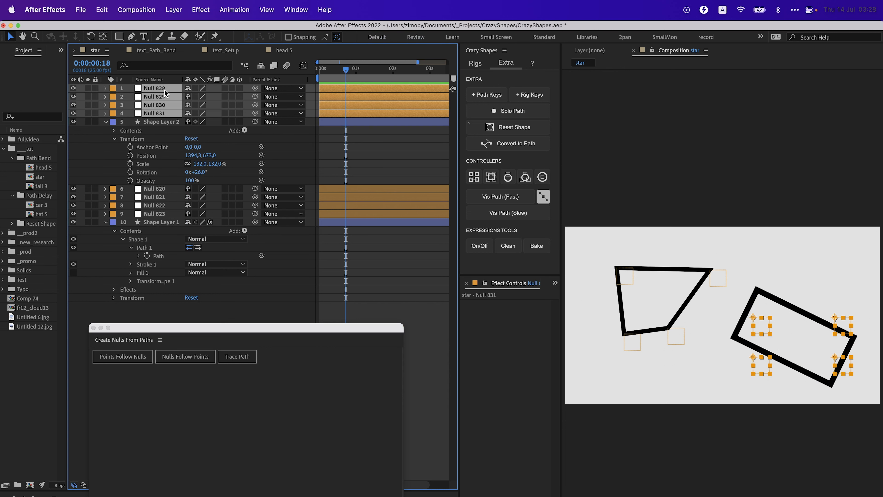
key(Delete)
click(162, 89)
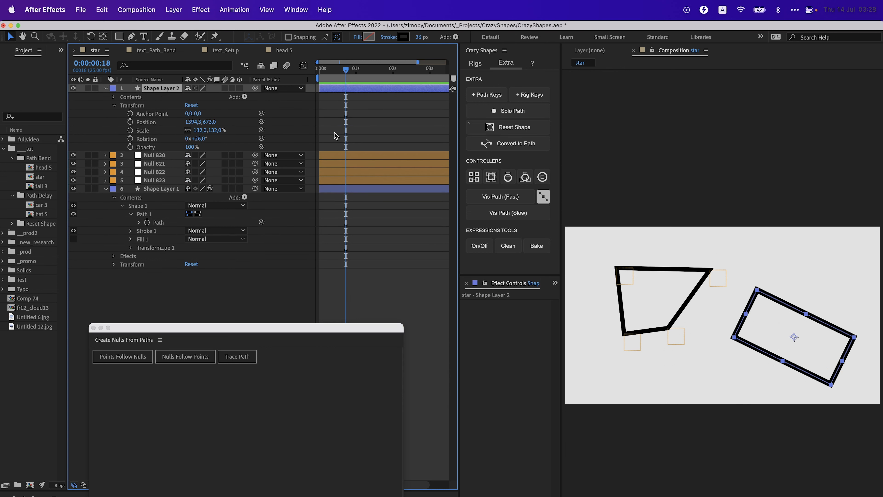
Step: Reset Shape Layer 2's transforms with Reset Shape, and create nulls on its rectangle path with Points Follow Nulls
click(510, 127)
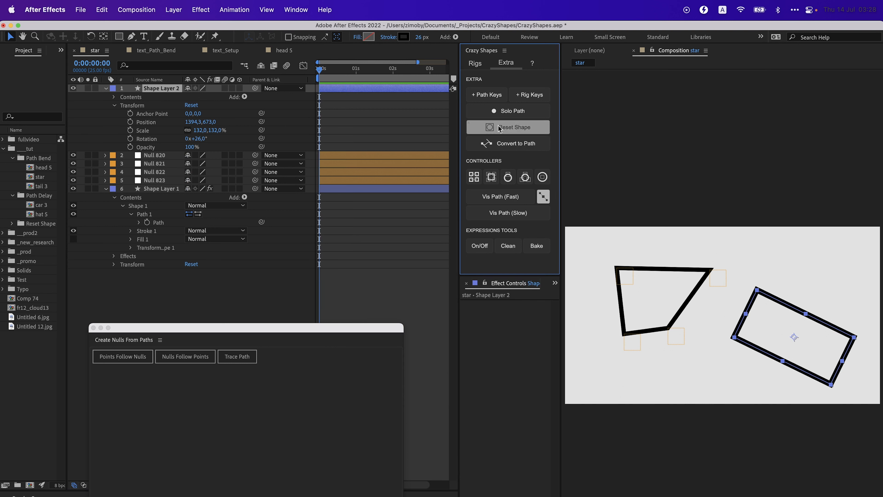
click(114, 97)
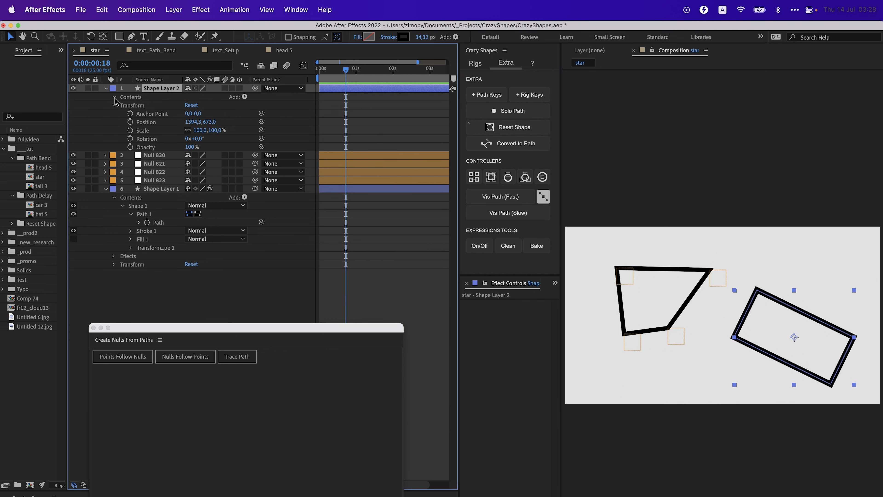
click(122, 105)
click(123, 105)
click(155, 122)
click(122, 356)
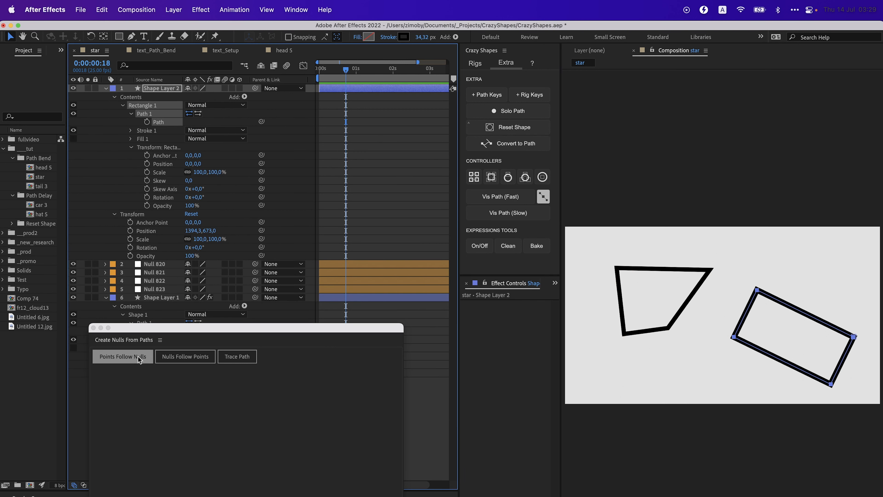
drag(760, 307, 809, 328)
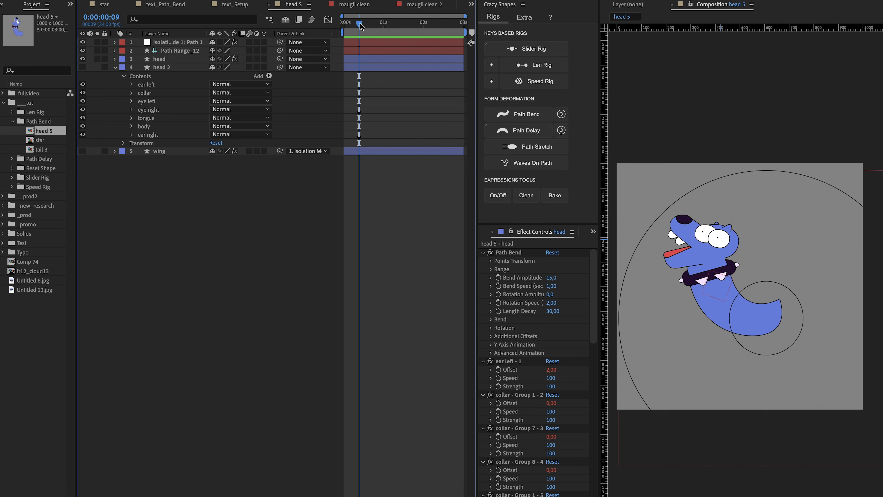
Step: Scrub and play back the head 5 composition to examine the Path Bend motion of the head layer
drag(360, 26, 371, 26)
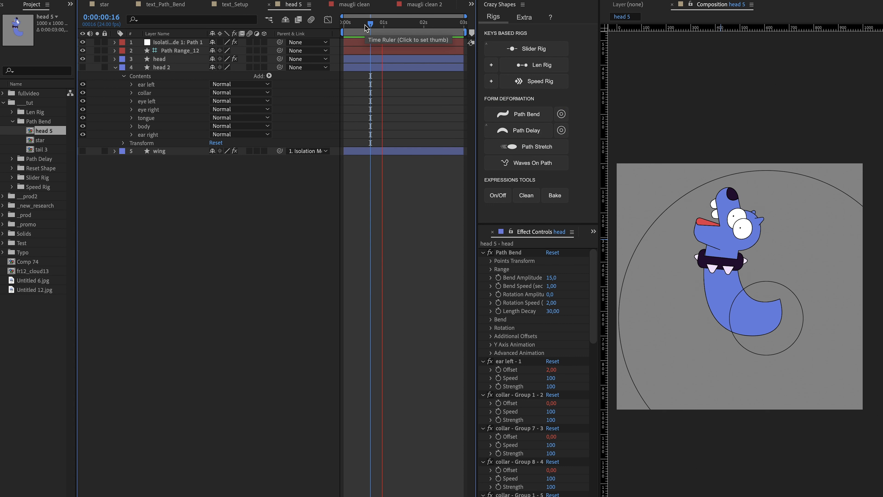
key(space)
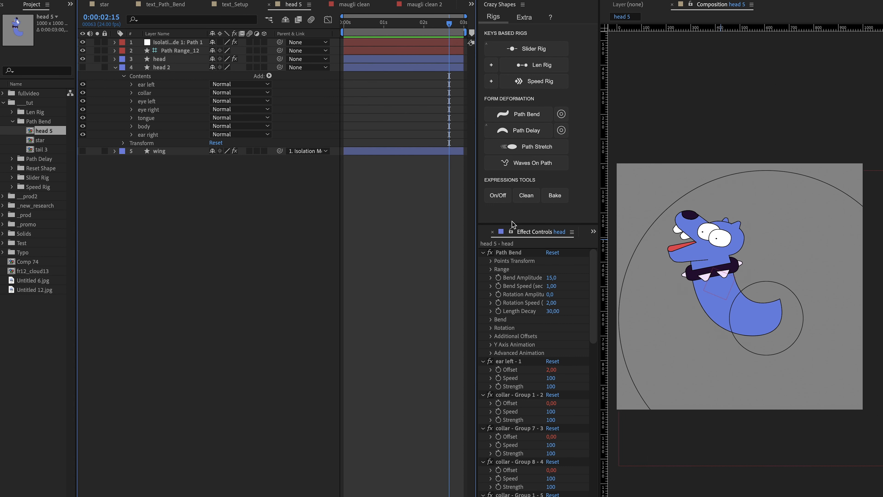
click(720, 240)
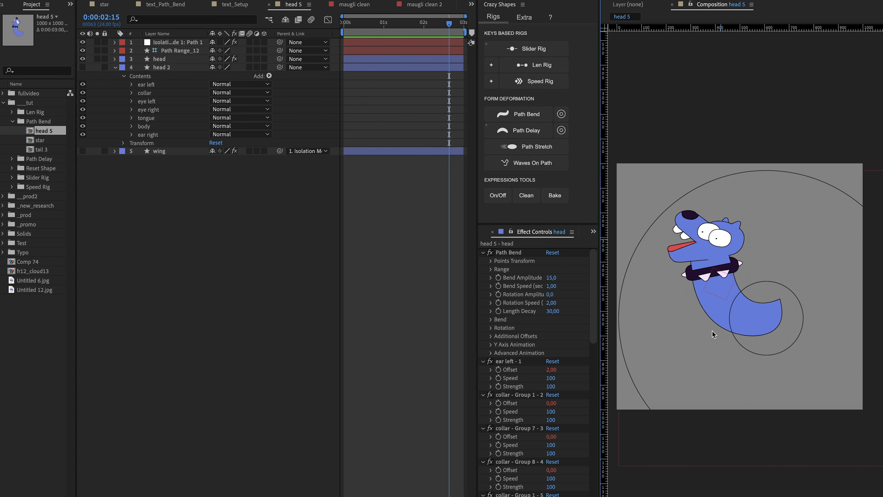
click(385, 58)
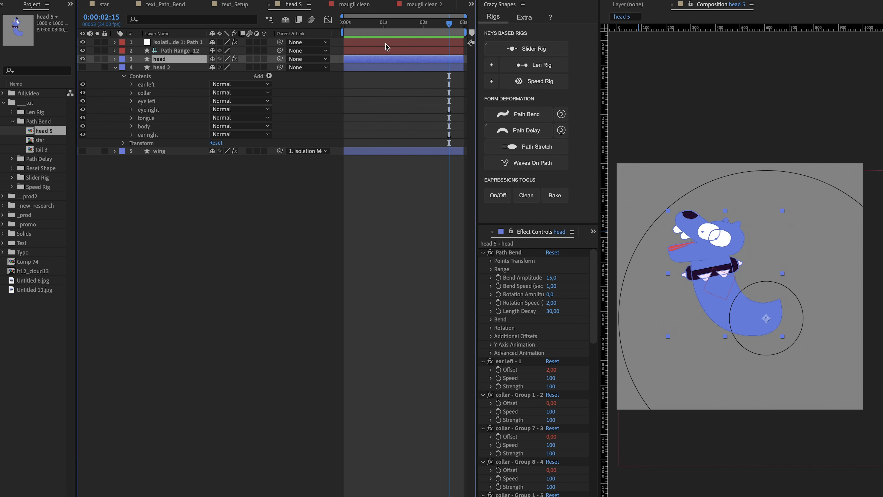
click(378, 27)
key(space)
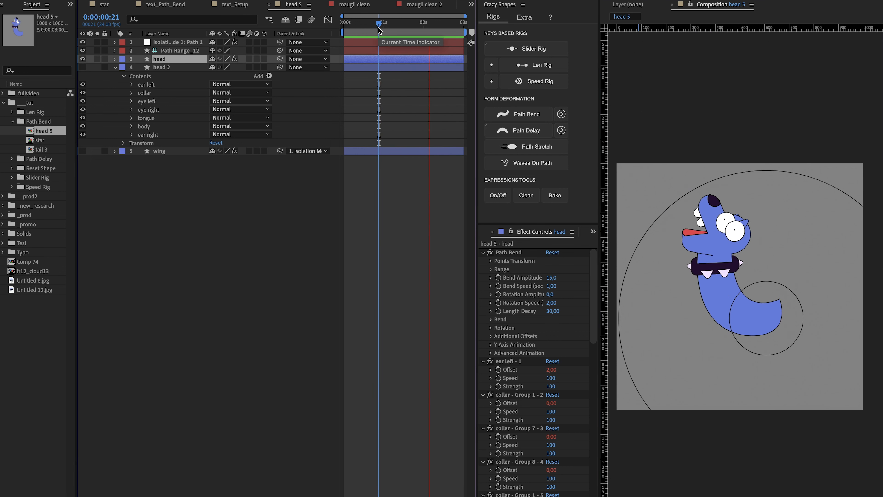
key(ctrl+a)
mouse_move(745, 289)
mouse_down()
mouse_move(684, 262)
mouse_move(711, 230)
mouse_up()
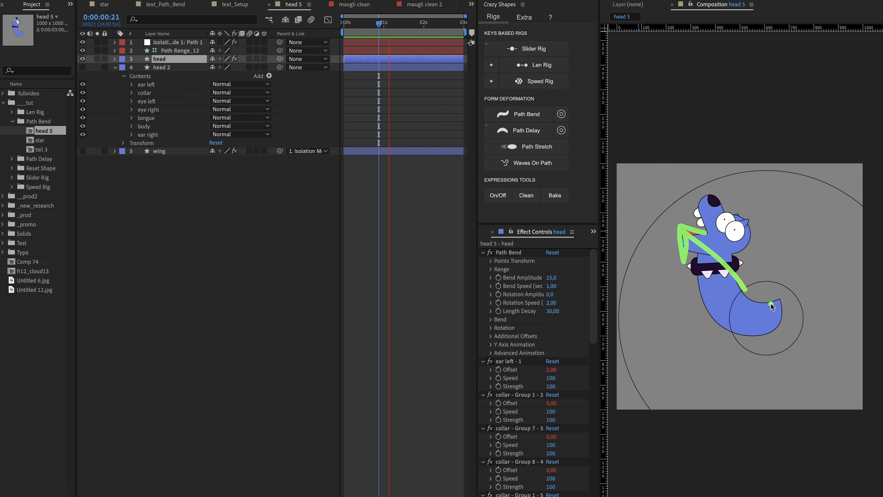
mouse_move(765, 314)
mouse_down()
mouse_move(833, 384)
mouse_move(827, 359)
mouse_move(802, 392)
mouse_up()
mouse_move(732, 320)
mouse_down()
mouse_move(674, 365)
mouse_move(690, 371)
mouse_up()
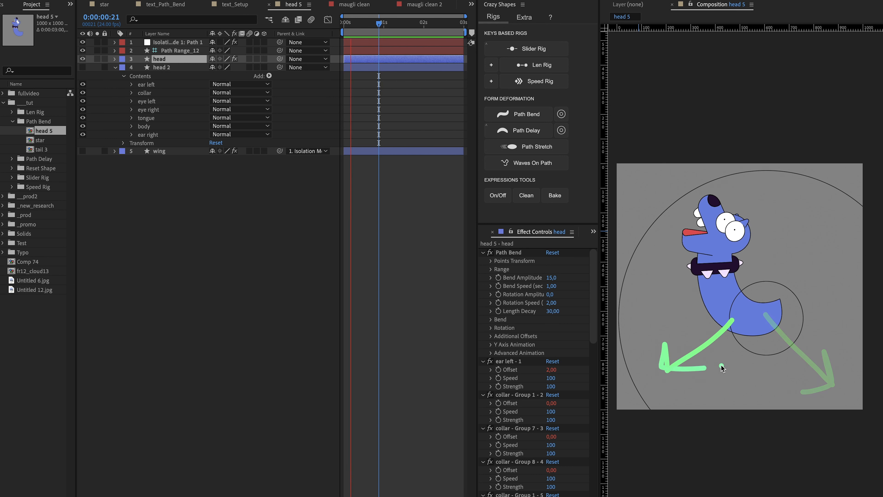
mouse_move(756, 291)
mouse_down()
mouse_move(794, 231)
mouse_move(817, 260)
mouse_up()
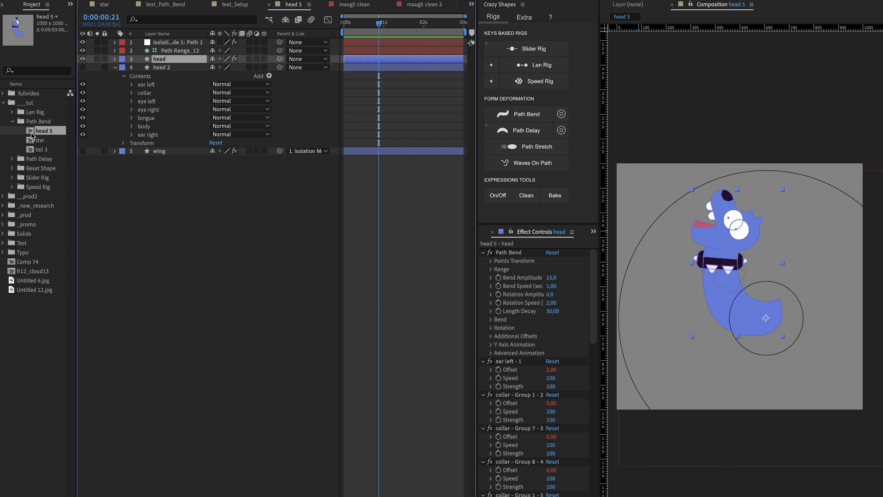
Step: Open the star composition and expand Shape Layer 2 down to the Path property of Path 1, selecting it
double_click(41, 139)
click(759, 191)
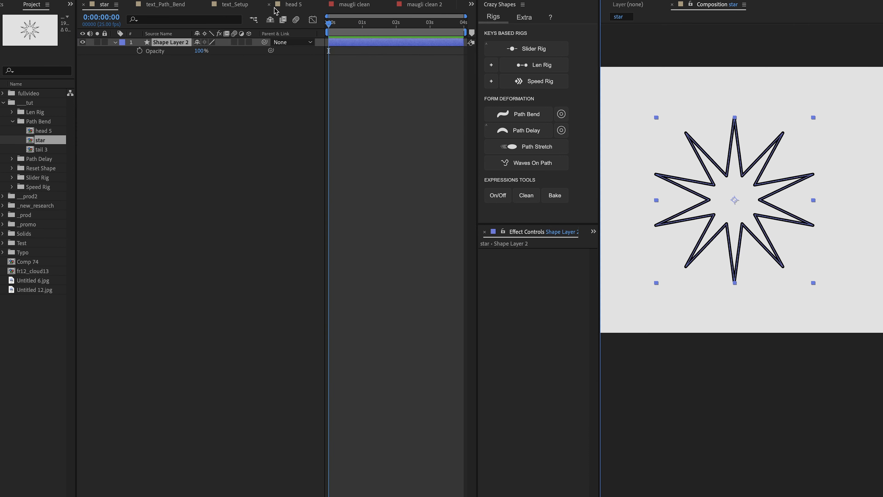
click(115, 42)
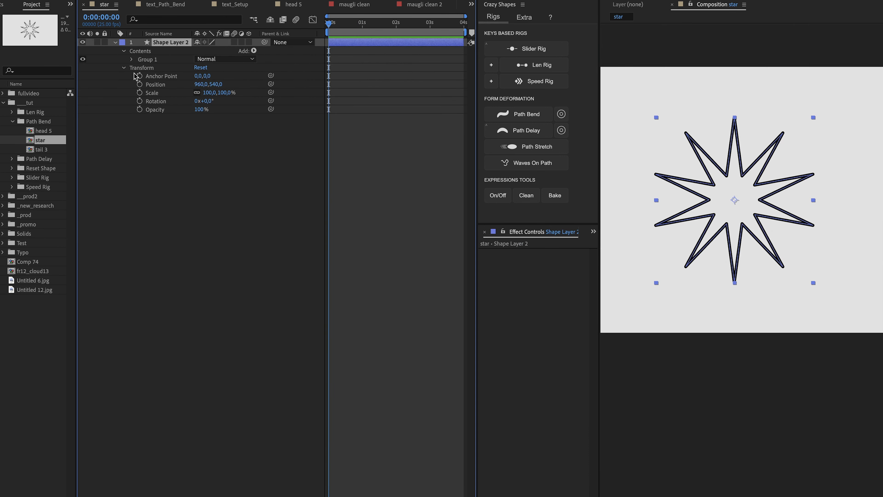
click(132, 60)
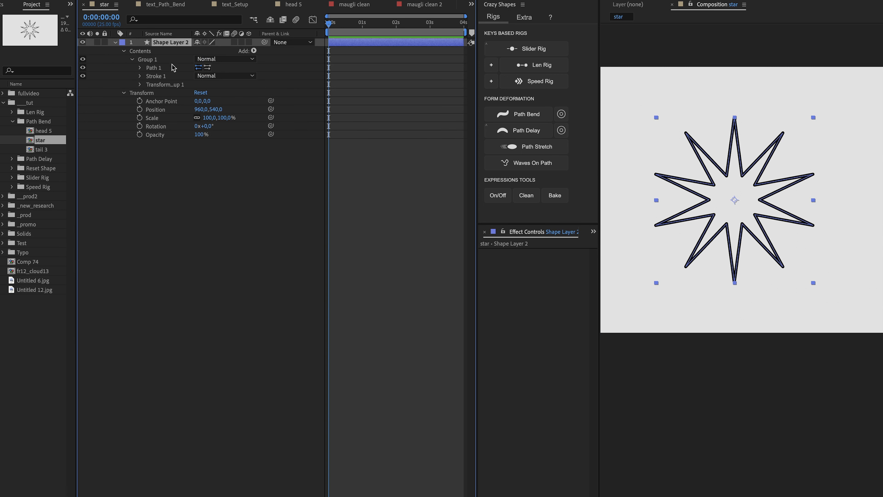
click(140, 68)
click(168, 76)
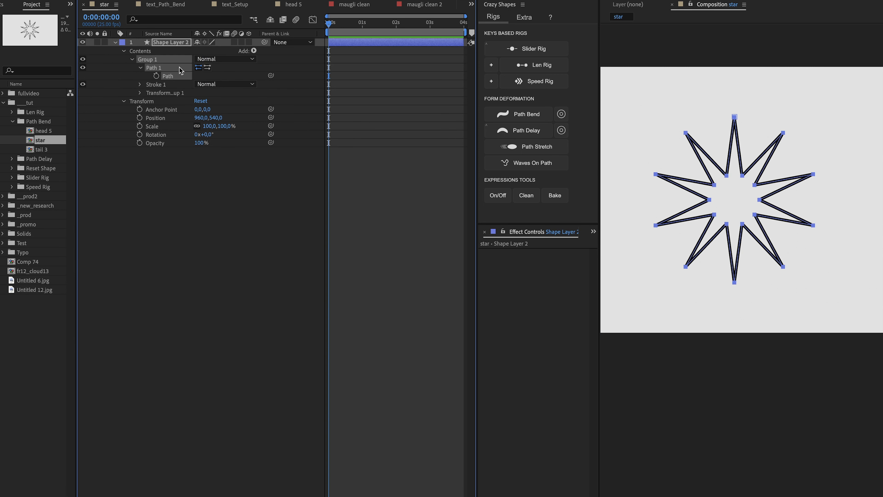
Step: Undo the star's changes to get its parametric Polystar Path 1 back, and look up its Convert To Bezier Path option without applying it
key(ctrl+z)
key(ctrl+z)
key(ctrl+z)
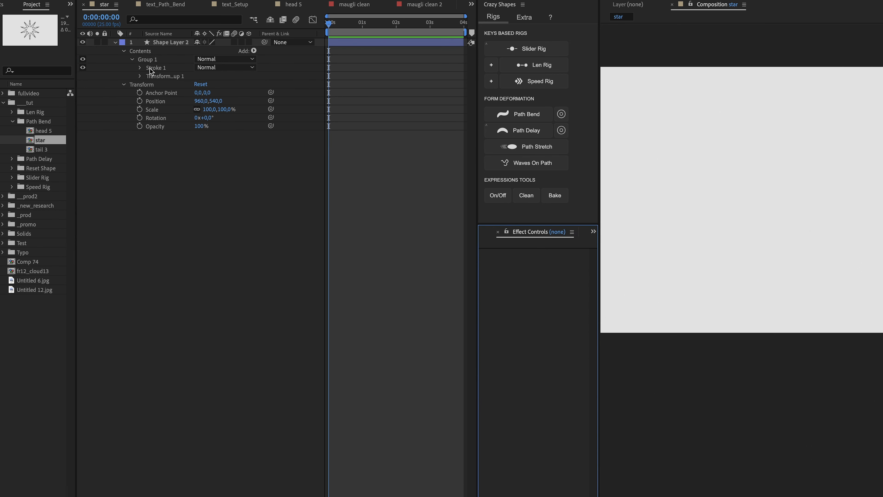
key(ctrl+shift+z)
click(140, 68)
right_click(161, 69)
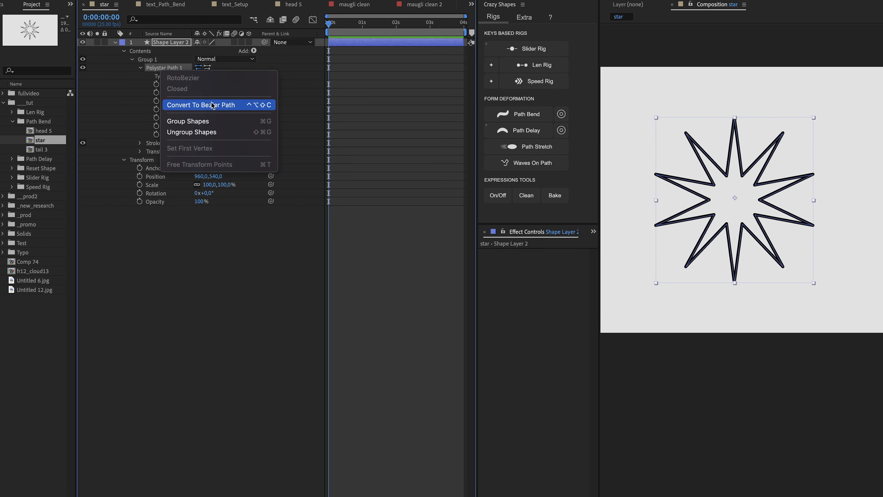
key(Escape)
Step: Convert the polystar to an editable path with Crazy Shapes' Convert to Path and select the resulting Path property
click(523, 17)
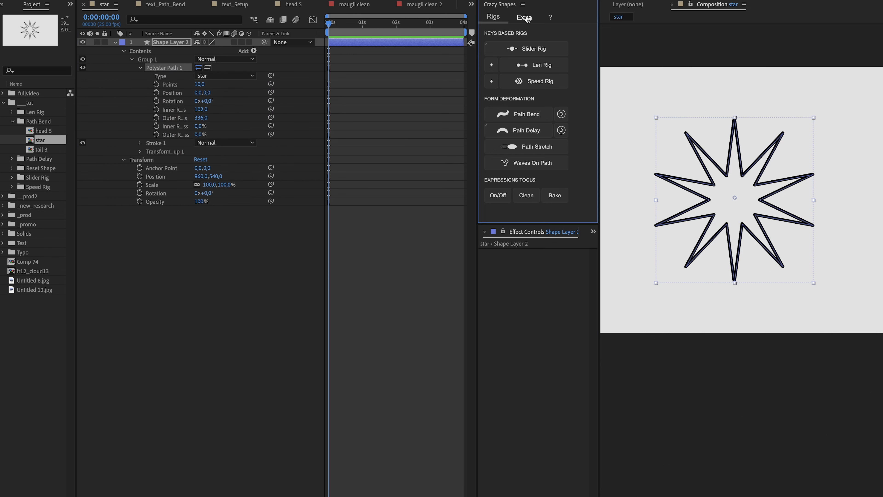
mouse_move(553, 91)
mouse_down()
mouse_move(469, 90)
mouse_move(546, 112)
mouse_move(556, 96)
mouse_move(535, 90)
mouse_up()
click(541, 98)
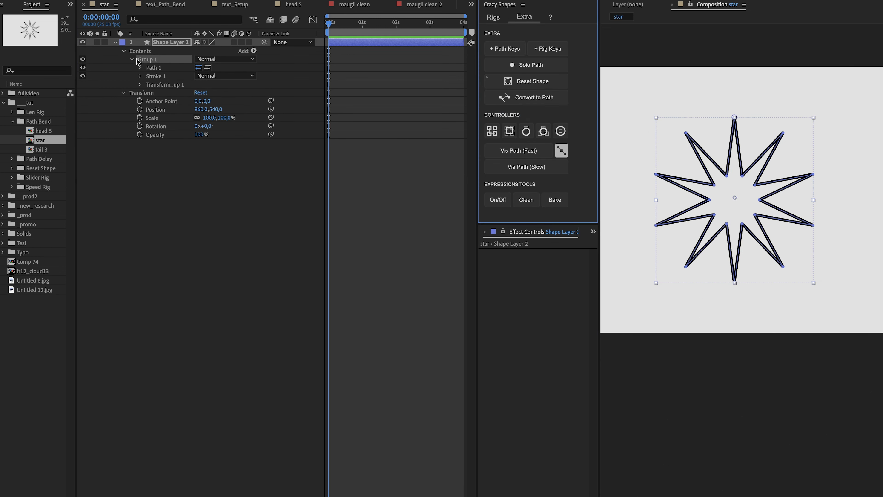
click(179, 77)
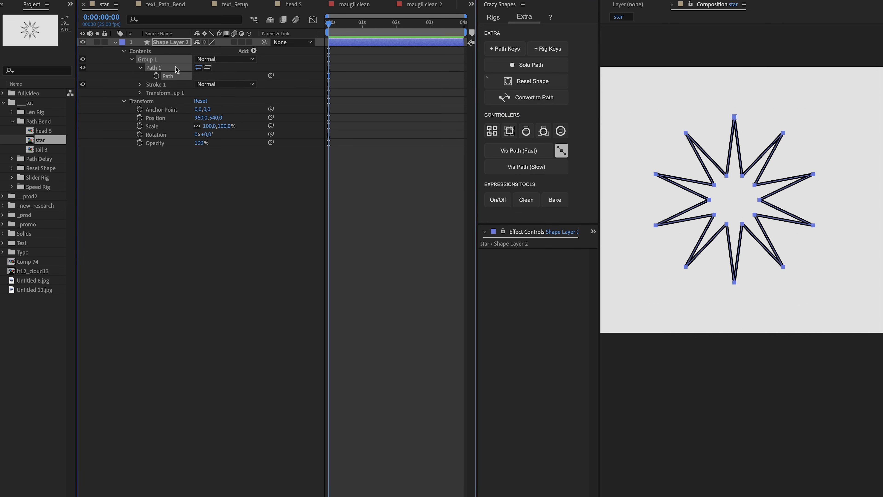
Step: Apply the Path Bend rig to Shape Layer 2 and play back the bending star
click(498, 22)
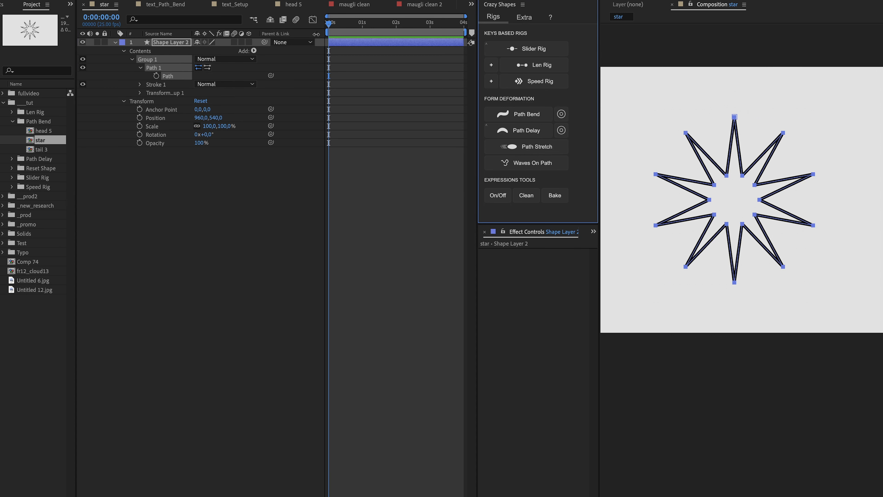
click(180, 45)
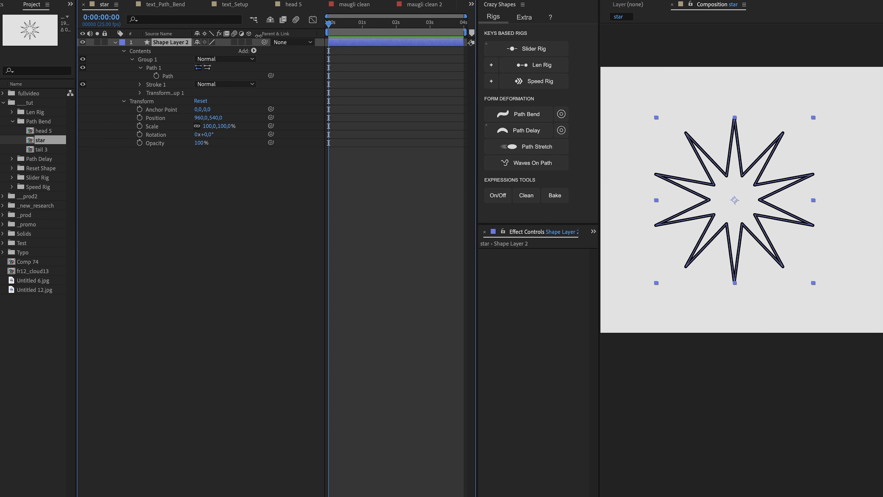
click(525, 114)
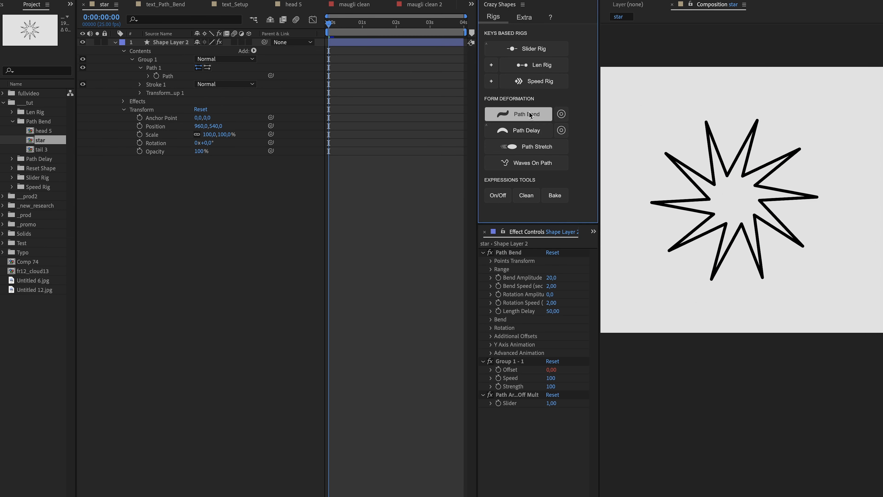
key(space)
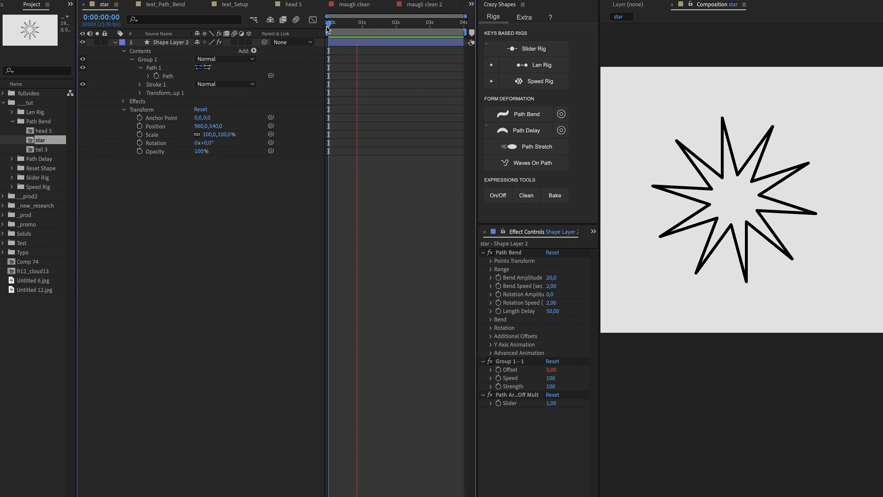
Step: Reveal the Path Bend expression on the star's Path property and enlarge its field to inspect several lines of code
click(148, 76)
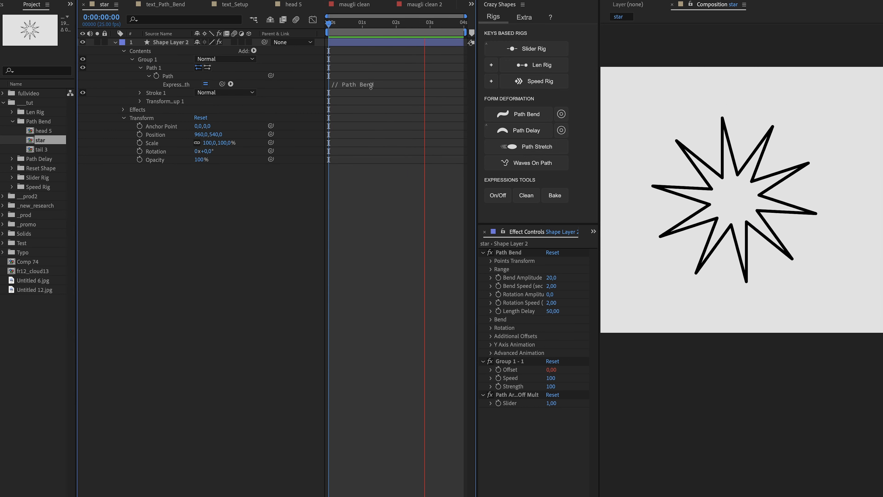
drag(378, 93, 378, 131)
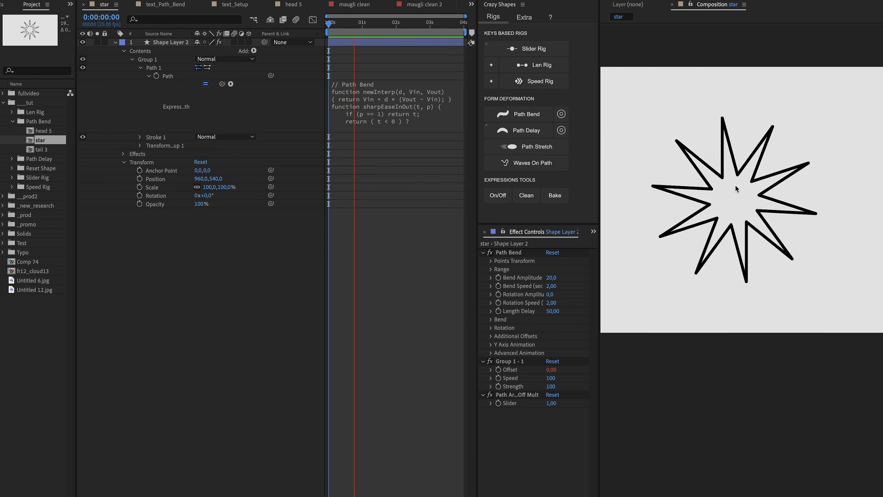
mouse_move(736, 190)
mouse_down()
mouse_move(729, 123)
mouse_move(723, 128)
mouse_move(746, 133)
mouse_up()
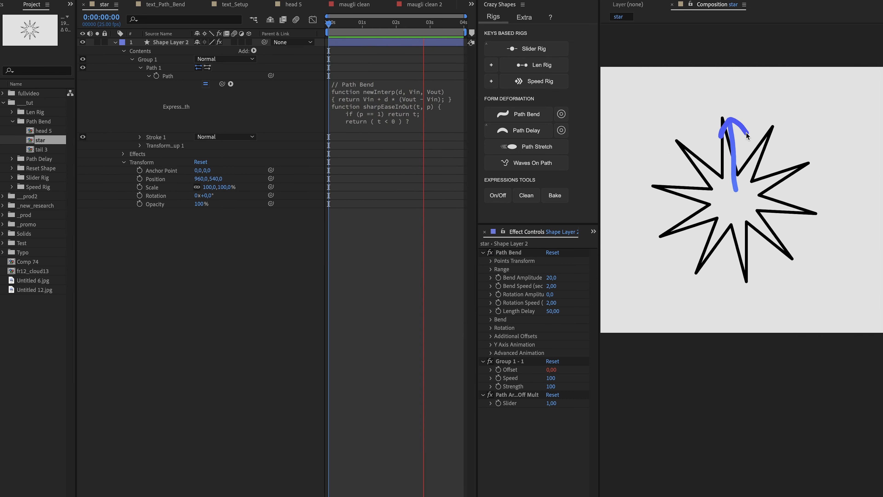
mouse_move(733, 211)
mouse_down()
mouse_move(728, 198)
mouse_move(743, 202)
mouse_move(731, 205)
mouse_up()
Step: Move Shape Layer 2's anchor point to about 218, -262, near the star's upper-right tip, and preview the bend
key(space)
click(359, 42)
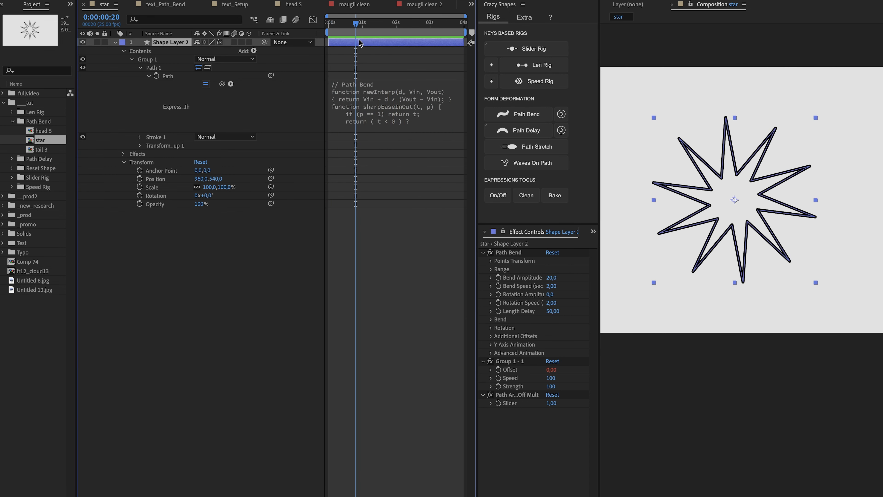
drag(732, 201, 787, 138)
key(space)
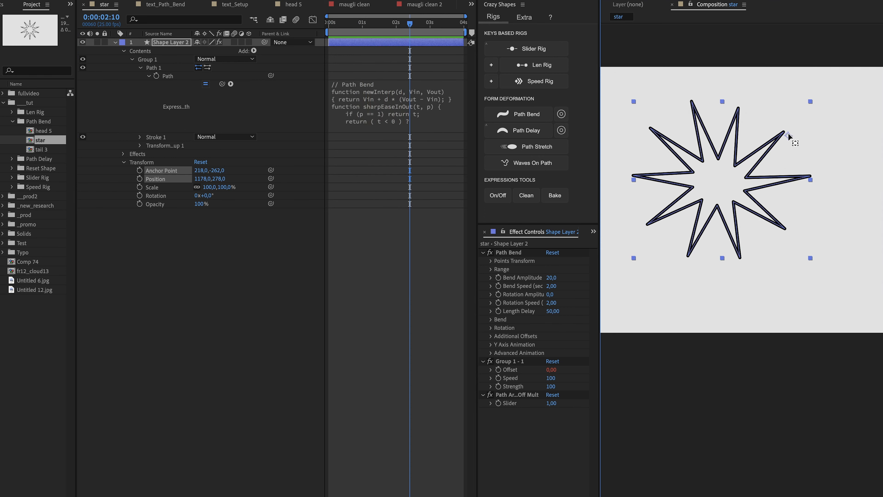
Step: Move the anchor point to about -224, 86, preview the bend, and return the anchor to the star's center at 0, 0
drag(787, 135, 679, 220)
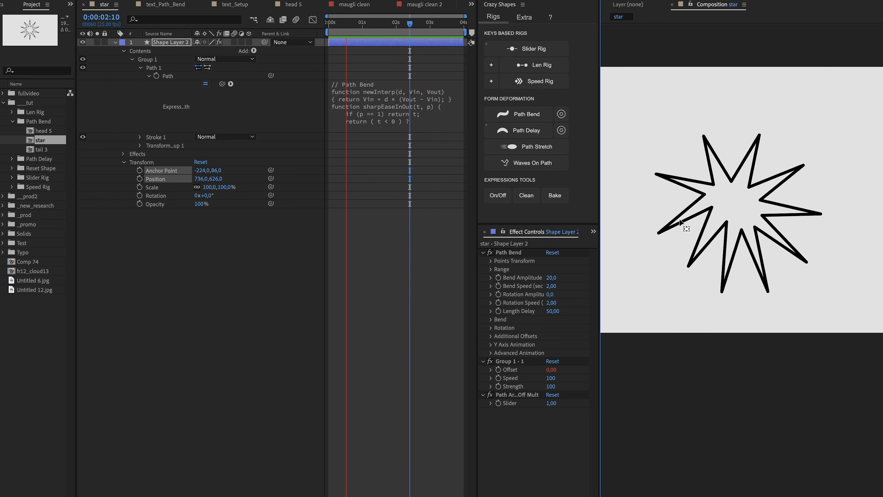
drag(680, 223, 734, 198)
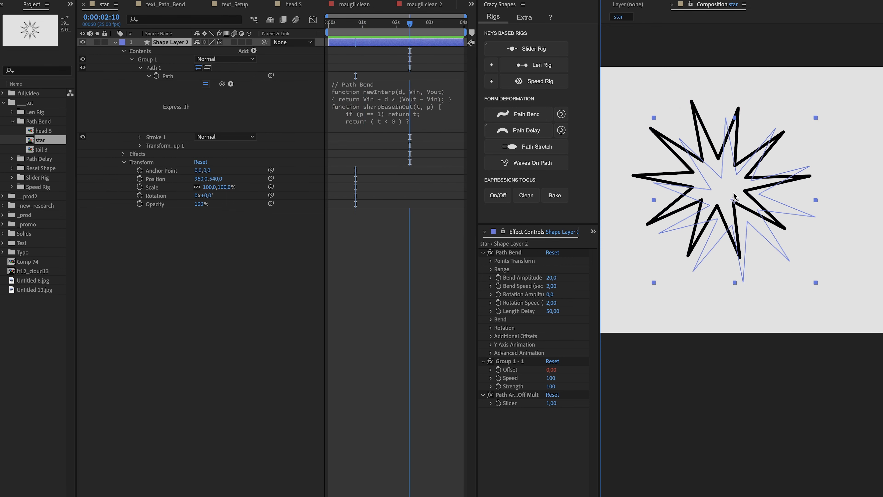
key(space)
Step: Run Reset Shape on Shape Layer 2 and scrub through the timeline to check the star's bend
click(524, 19)
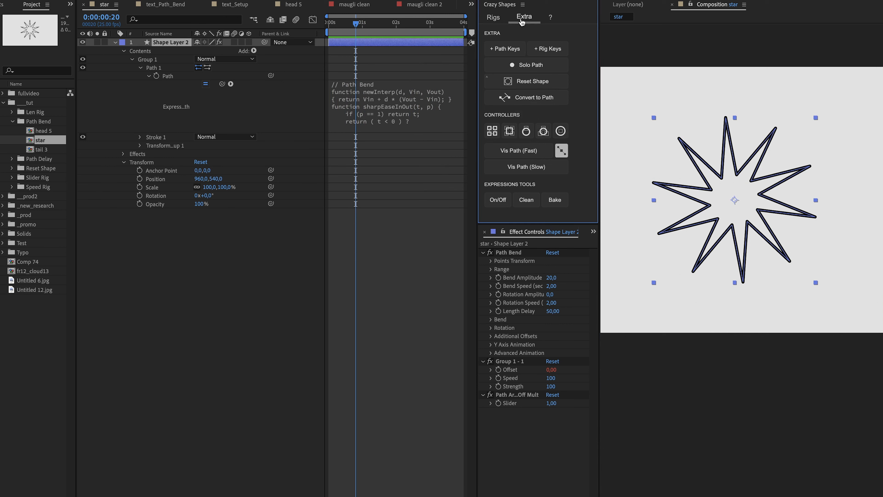
click(523, 84)
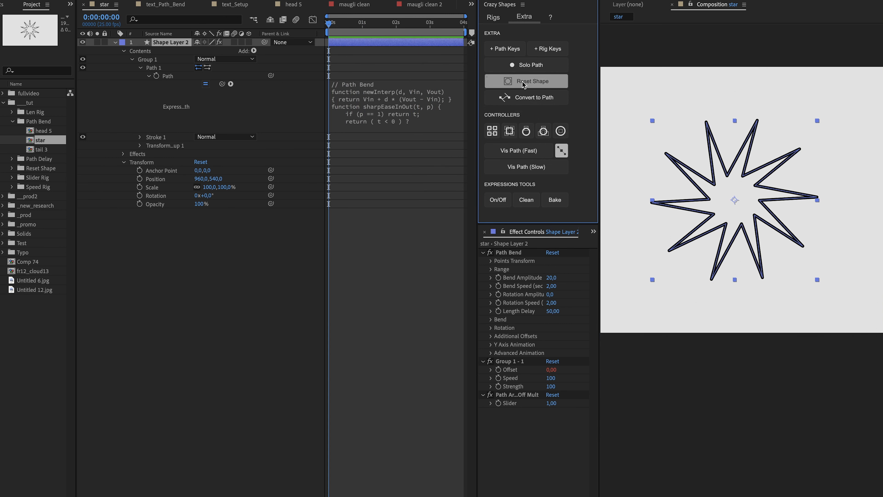
drag(362, 25, 380, 24)
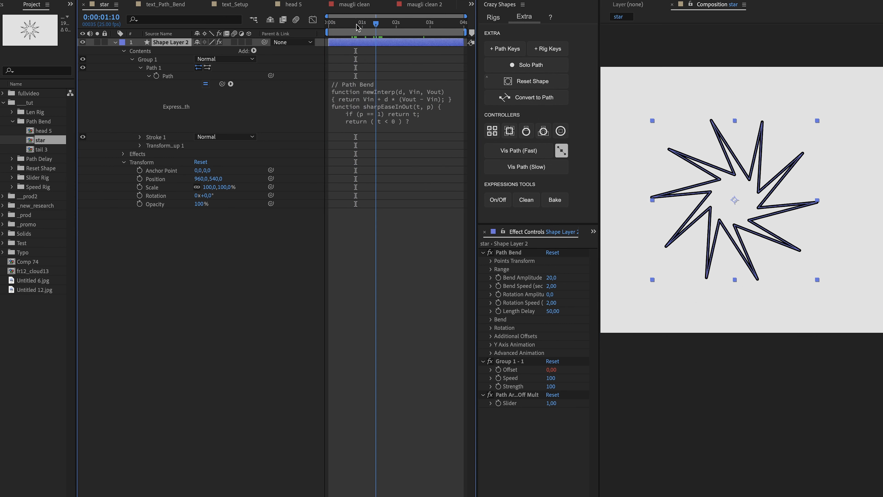
Step: Open the tail 3 composition, solo the tail layer, and reveal its shape and Round Corners contents
double_click(42, 149)
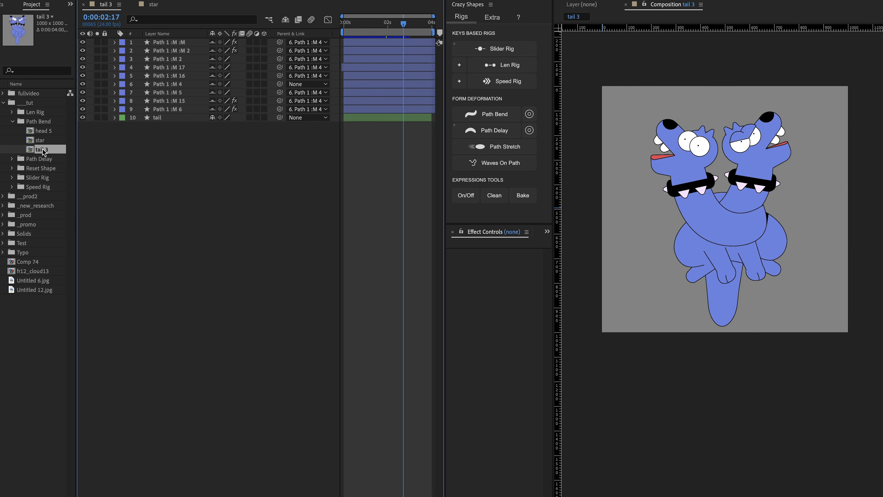
click(97, 117)
scroll(730, 259, up, 2)
click(729, 260)
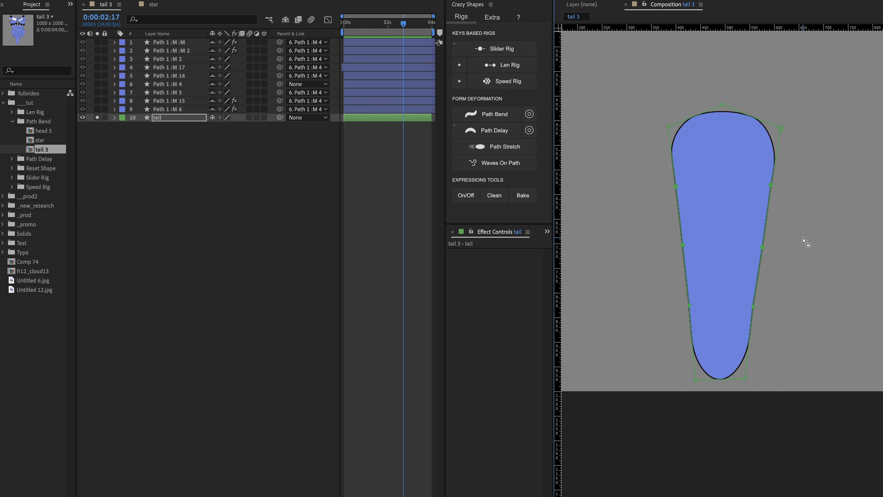
drag(695, 348, 666, 361)
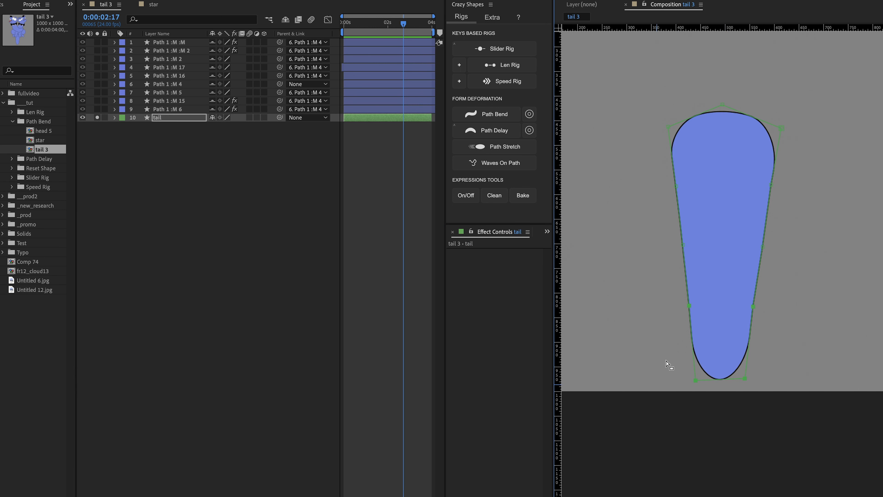
click(115, 118)
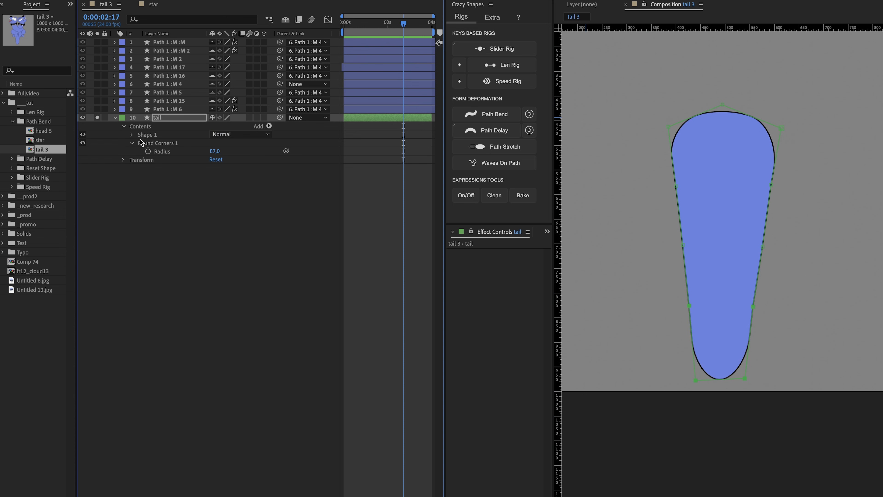
Step: Apply the Path Bend rig to the tail layer and preview its motion from 0:00:00:07
click(472, 114)
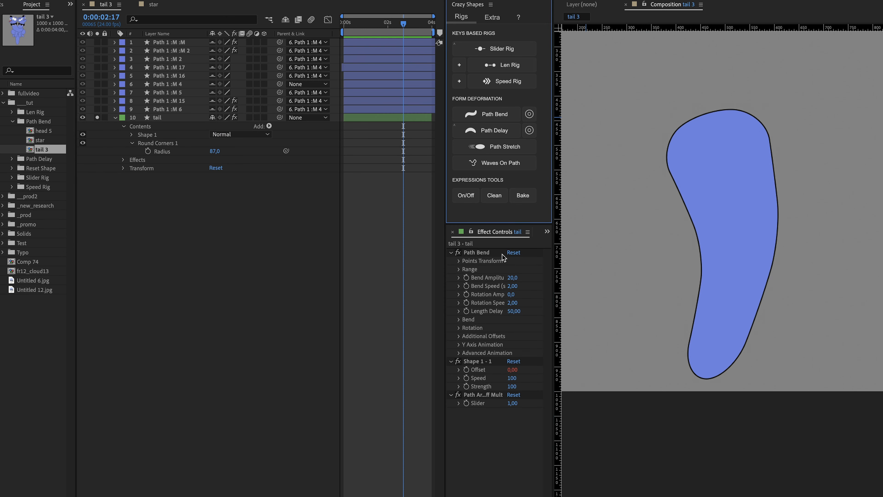
drag(355, 22, 350, 24)
key(space)
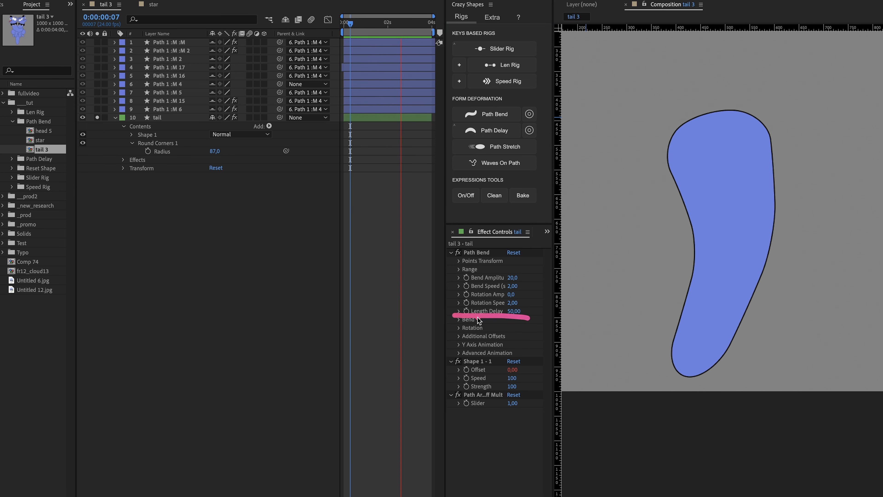
Step: Set Path Bend's Length Delay to 0, preview the tail, and raise the delay to about 116 for comparison
click(514, 311)
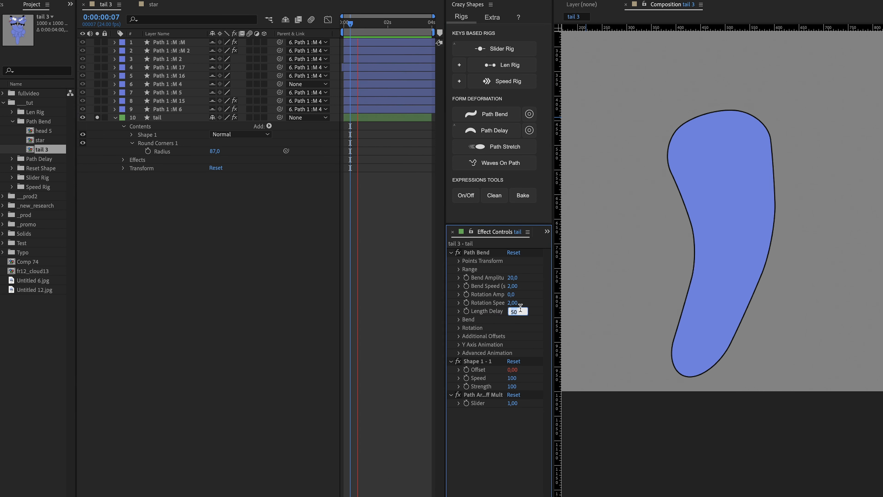
text(0)
key(Return)
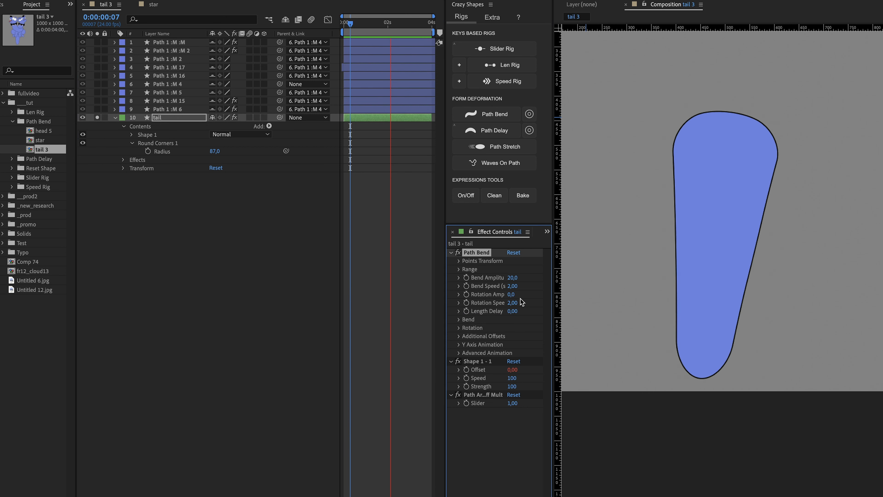
drag(515, 311, 518, 310)
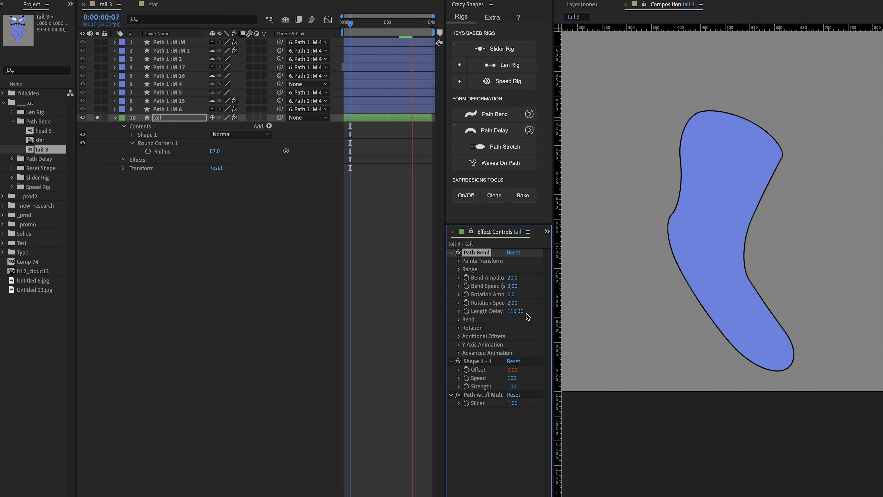
Step: Set Path Bend's Length Delay to 40 and examine how the bend travels down the tail
click(513, 312)
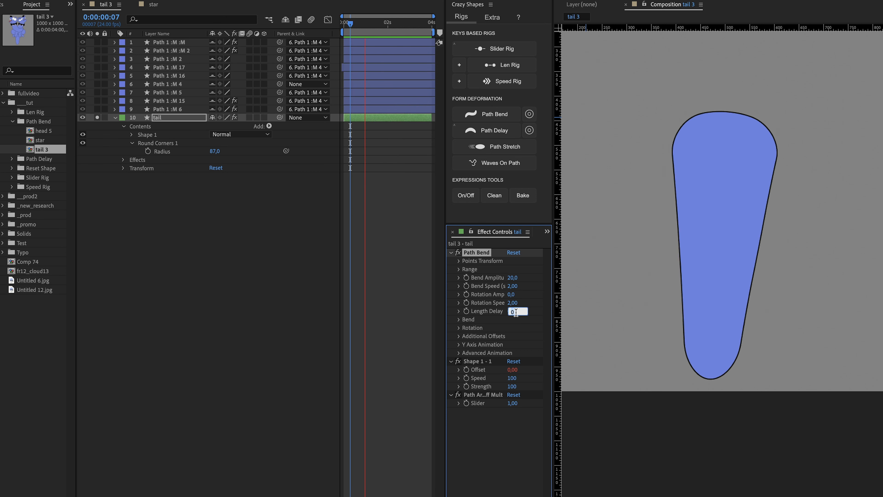
text(3)
key(BackSpace)
text(40,00)
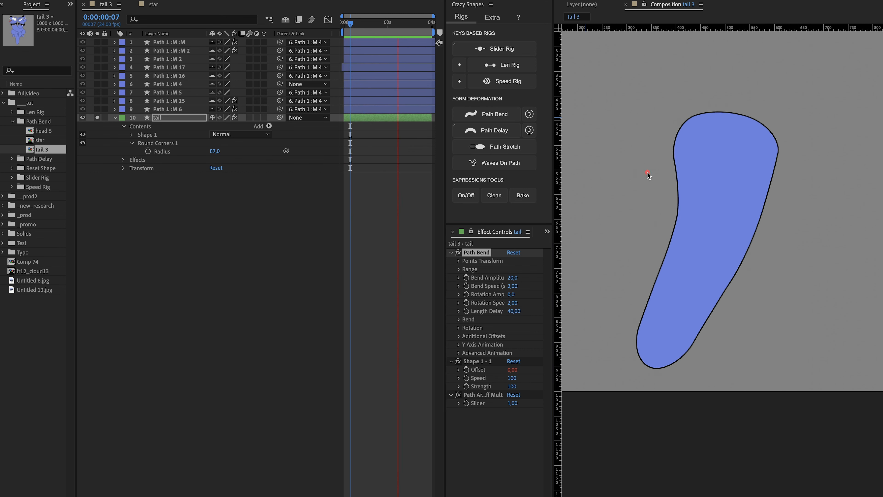
drag(646, 173, 806, 176)
drag(664, 242, 815, 233)
drag(662, 335, 810, 331)
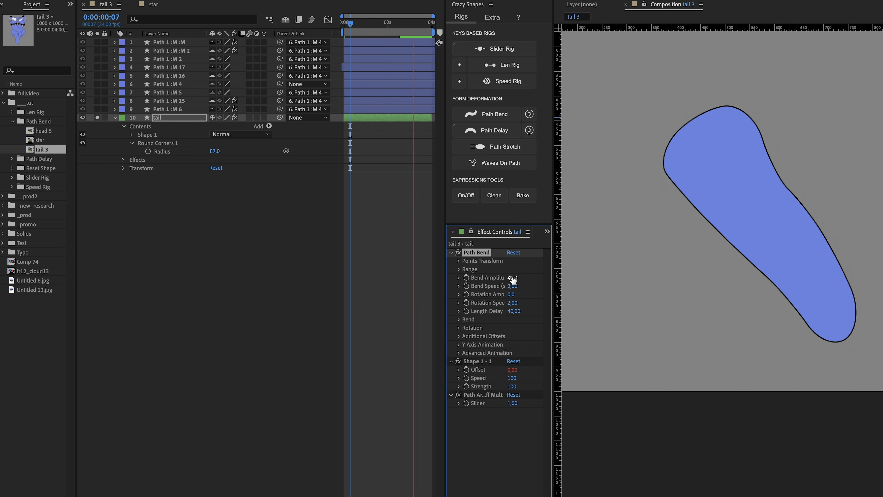
Step: Try Bend Amplitude 95 with Length Delay 10, and settle on amplitude 30 with delay 20
drag(513, 279, 538, 282)
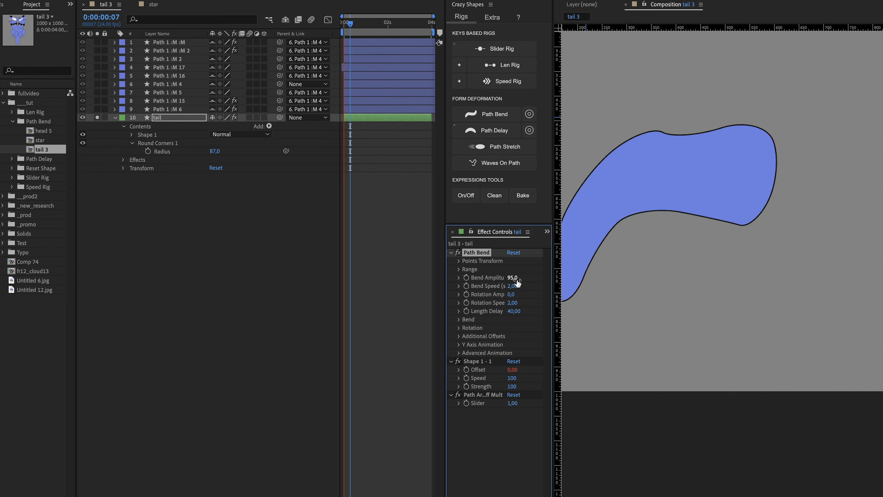
click(513, 311)
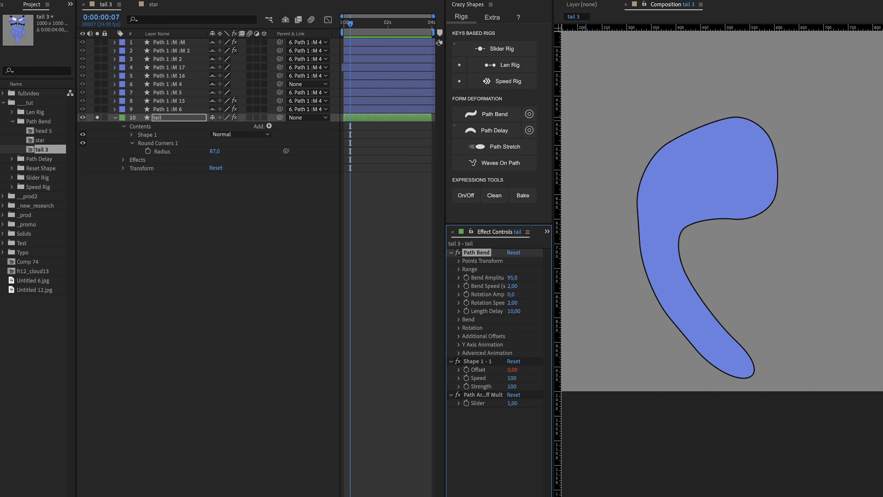
click(513, 312)
text(2)
key(Return)
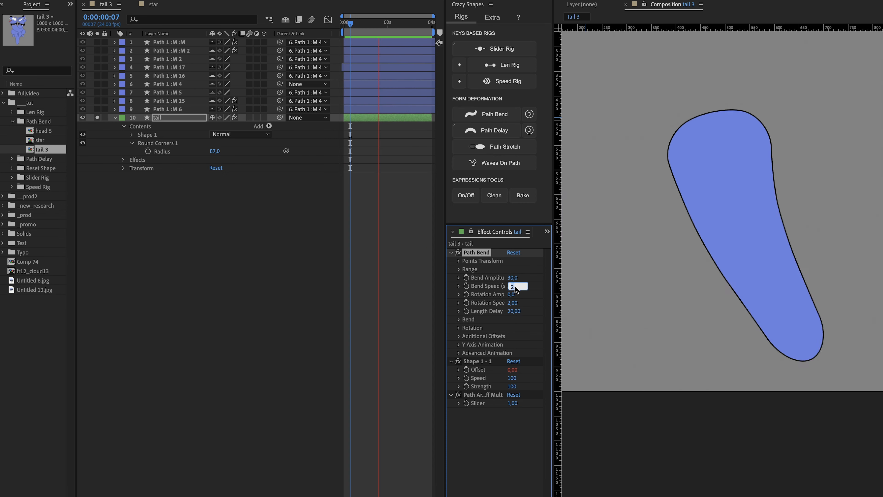
Step: Set Bend Speed to 1 second, preview the tail's cycle, and return the speed to 2 seconds
text(1)
click(512, 286)
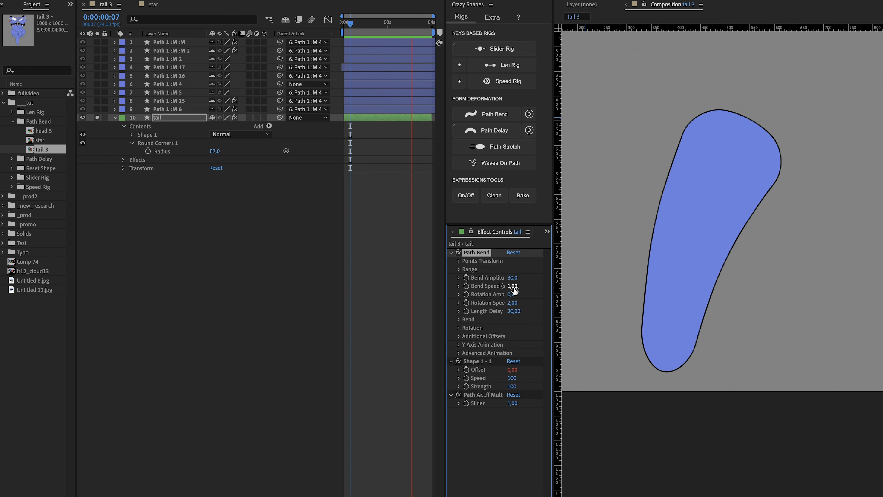
text(2)
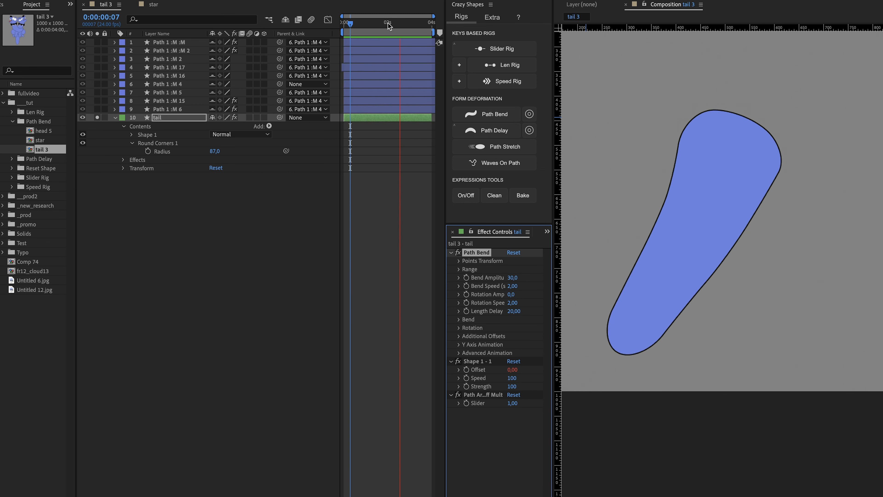
drag(386, 20, 392, 59)
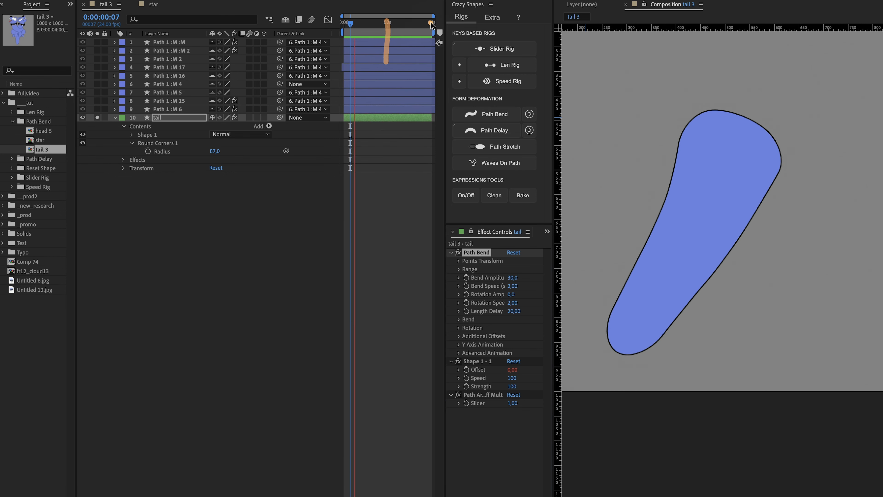
Step: Set Path Bend's Rotation Speed to 1 and check the tail's cycle along the timeline
click(512, 302)
text(1)
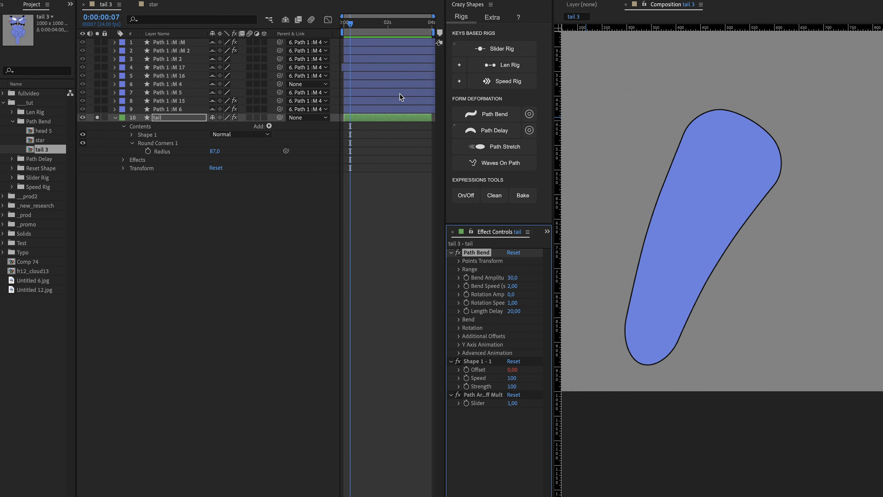
key(Return)
click(366, 23)
mouse_move(366, 23)
mouse_down()
mouse_move(361, 55)
mouse_move(389, 47)
mouse_up()
drag(414, 17, 411, 49)
click(433, 23)
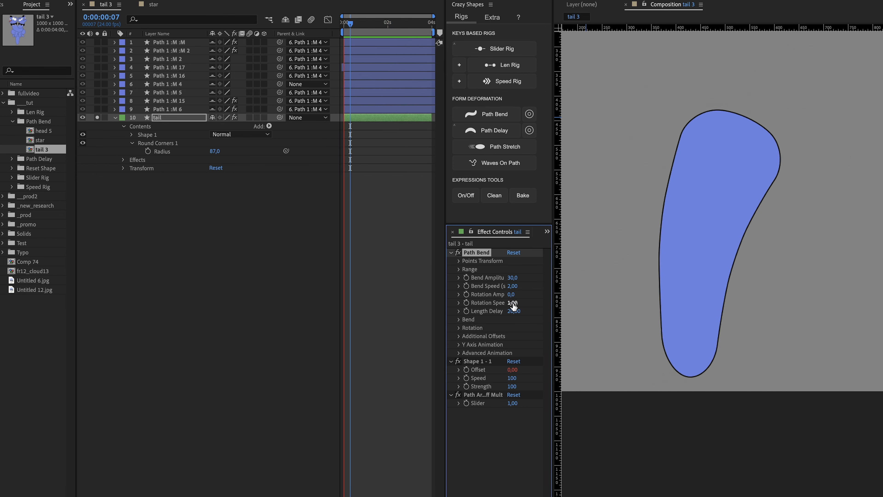
Step: Expand the Bend settings, go to 0:00:01:18, and set Bend Offset to 108% and Bend Frequency to 3
click(459, 319)
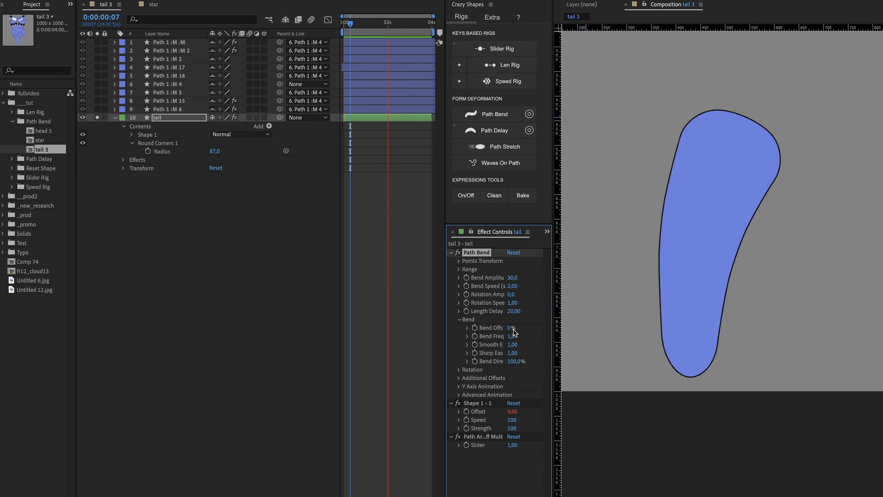
click(382, 22)
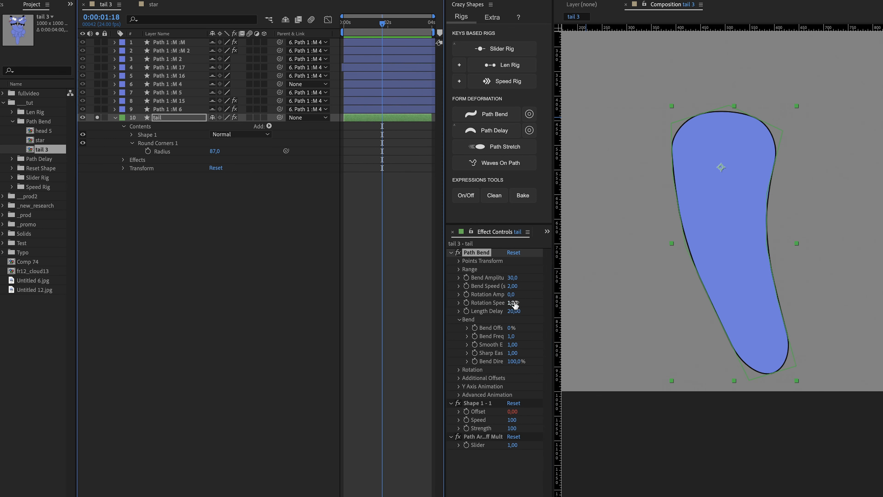
drag(509, 329, 519, 328)
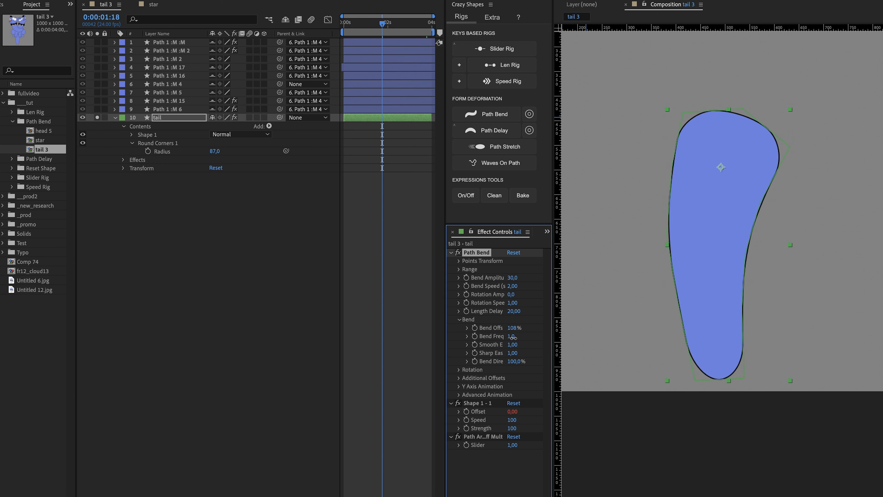
click(528, 333)
text(2)
key(Return)
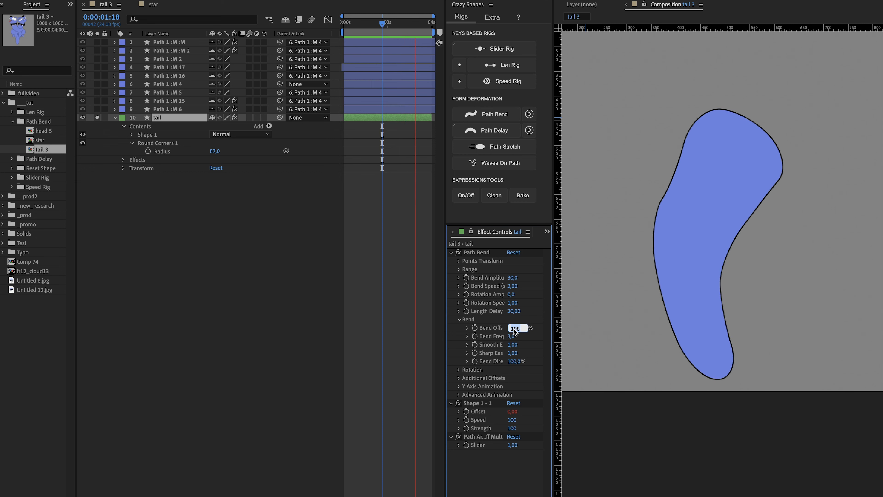
Step: Reset Bend Offset to 0% and Bend Frequency to 1
text(0)
key(Return)
click(514, 336)
text(1)
key(Return)
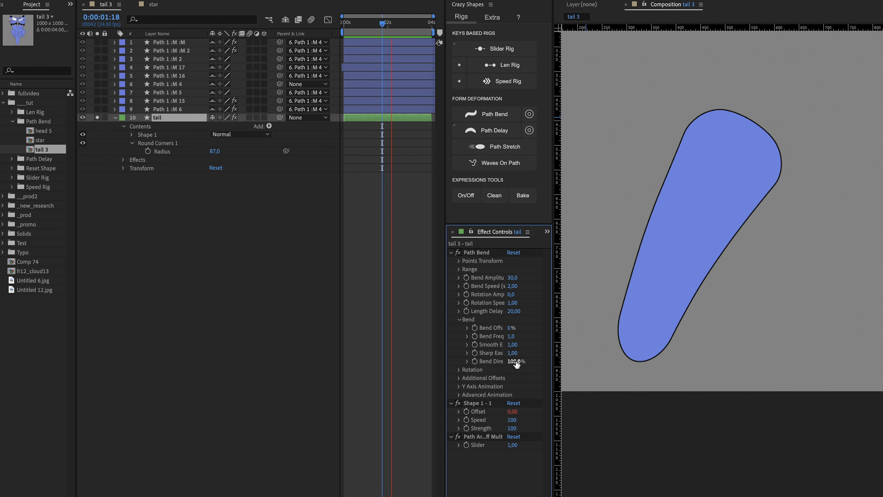
Step: Try Bend Direction at 126% and -100%, previewing the tail, and return it to 100%
drag(517, 361, 574, 355)
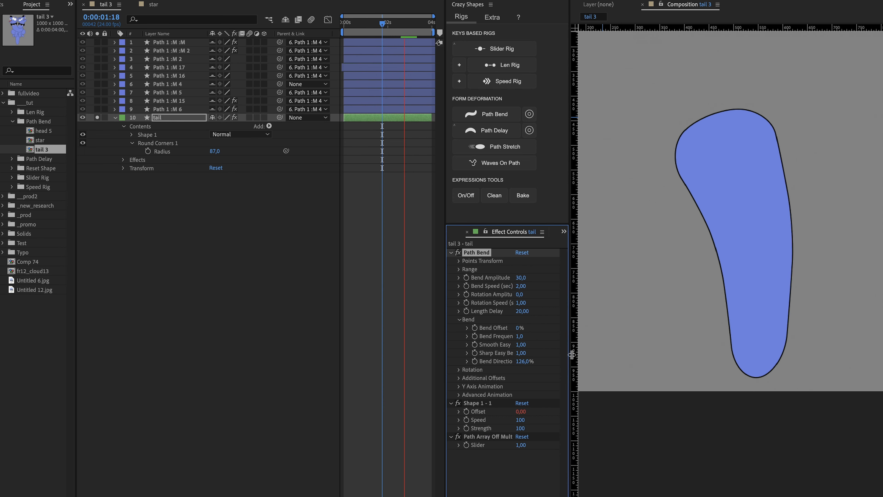
click(526, 361)
text(-100)
key(Return)
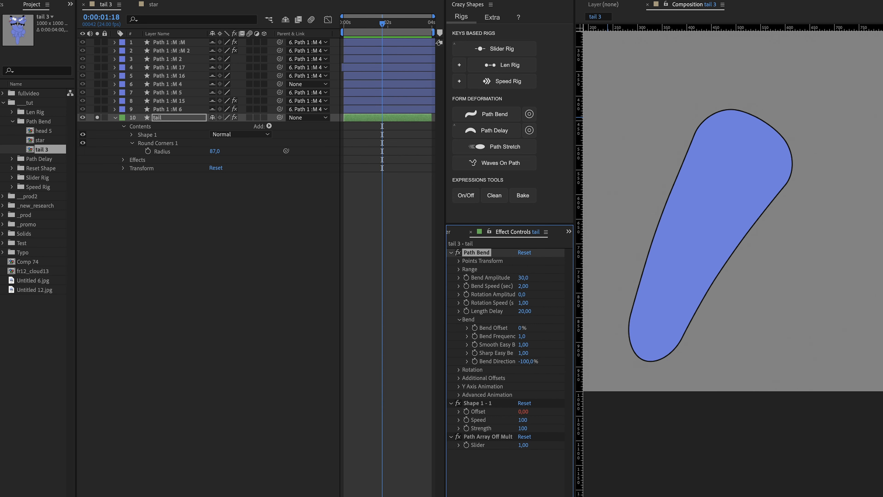
click(526, 361)
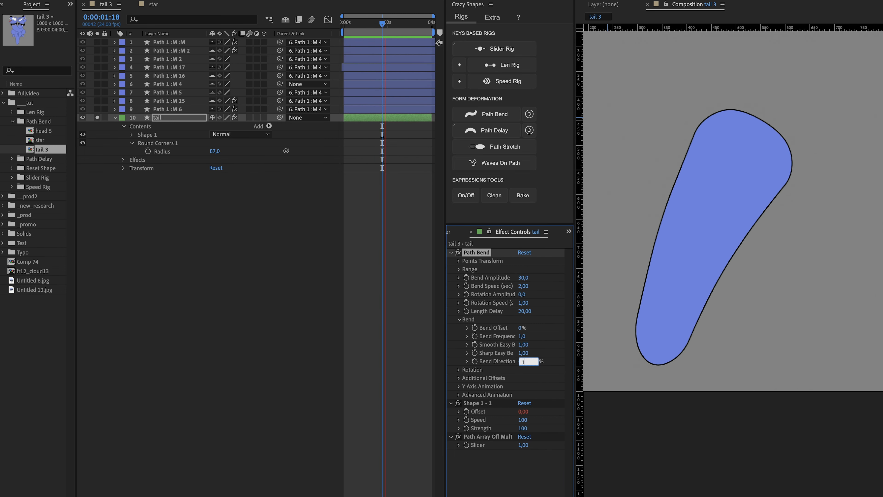
text(100)
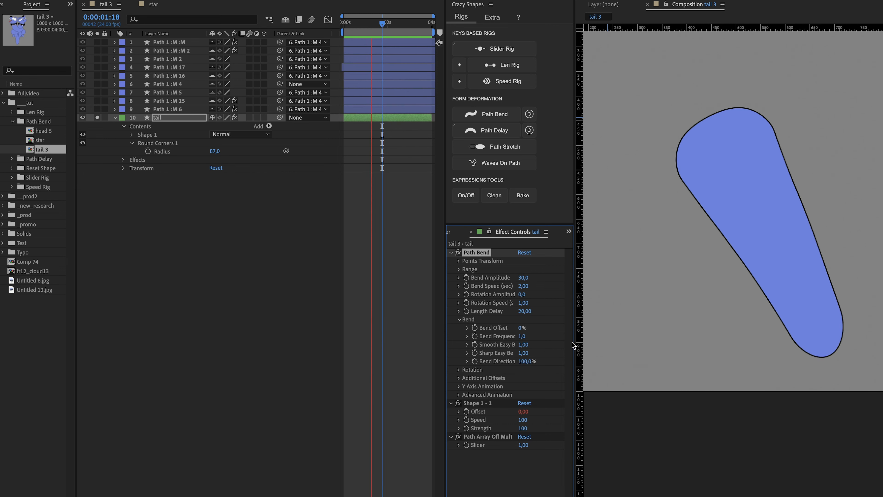
Step: Set Smooth Easy Bend to 2, preview the tail, and widen the effect settings to show the full parameter names
click(522, 344)
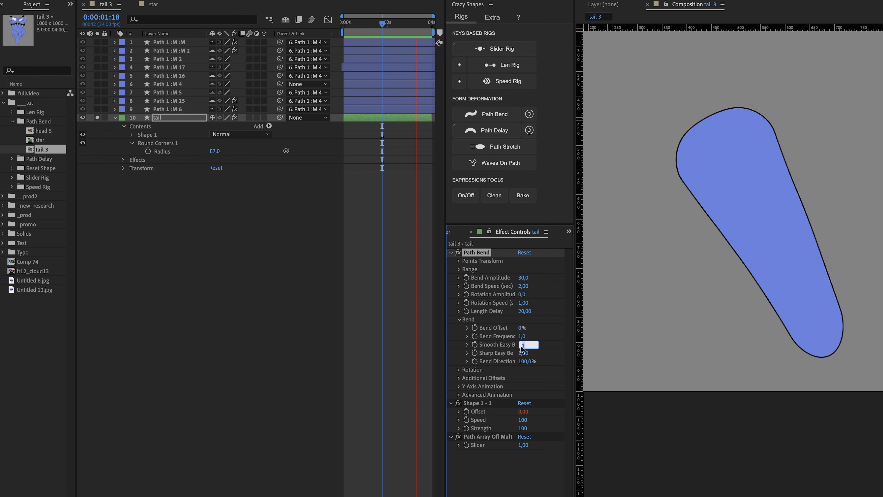
text(2)
key(Return)
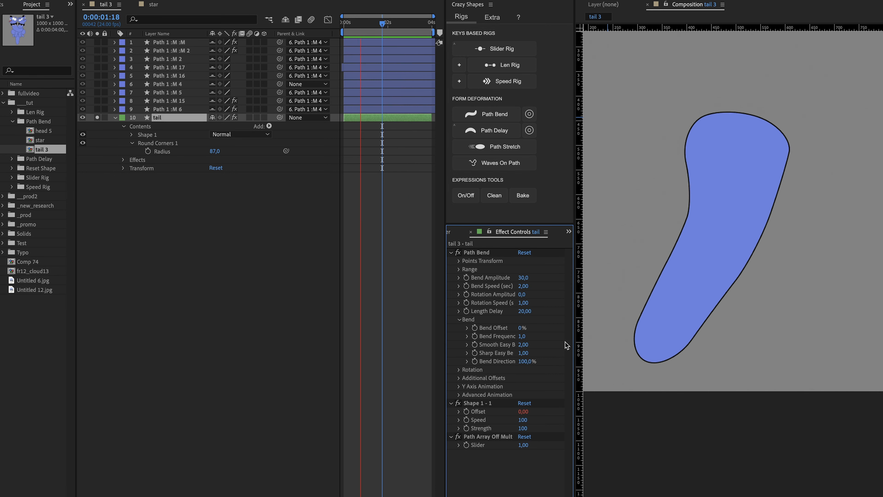
drag(575, 342, 579, 342)
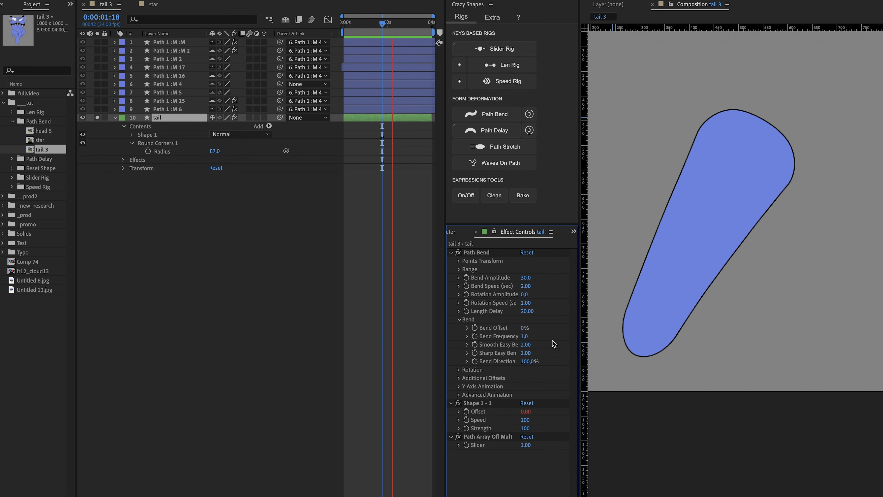
Step: Set Length Delay to 0 and Smooth Easy Bend to 3, and preview the tail's easing
click(526, 312)
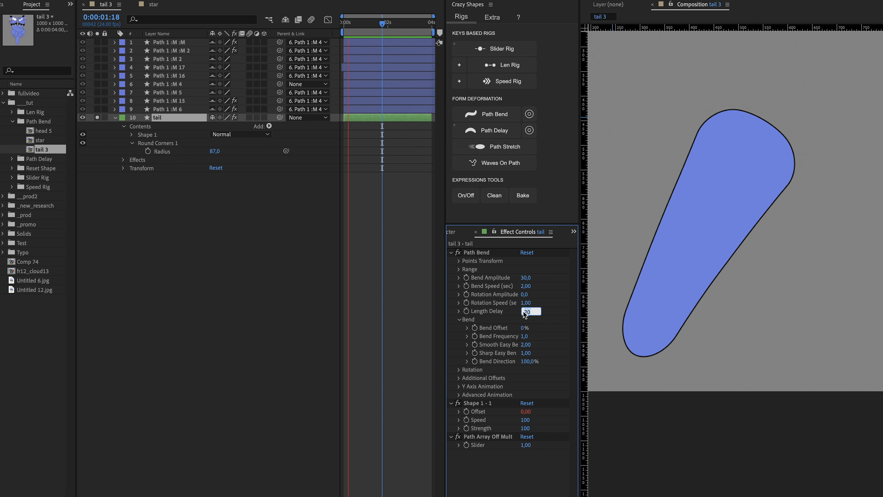
text(0)
key(Return)
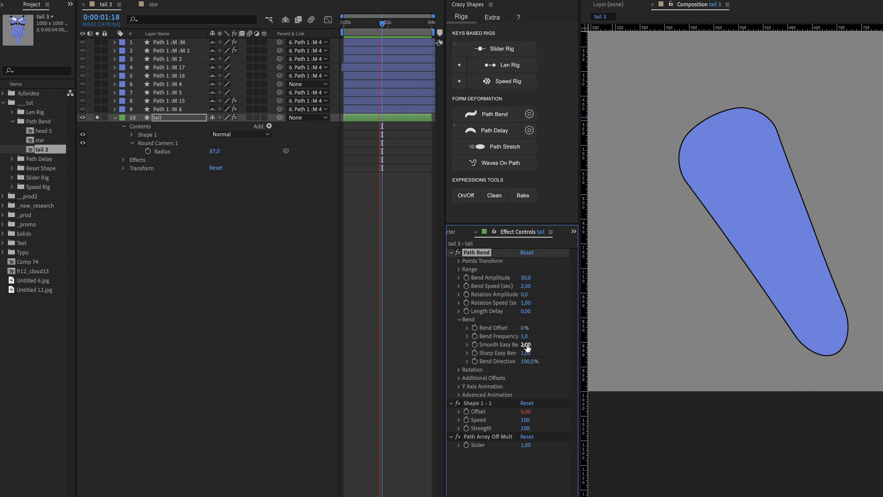
click(526, 344)
text(3)
key(Return)
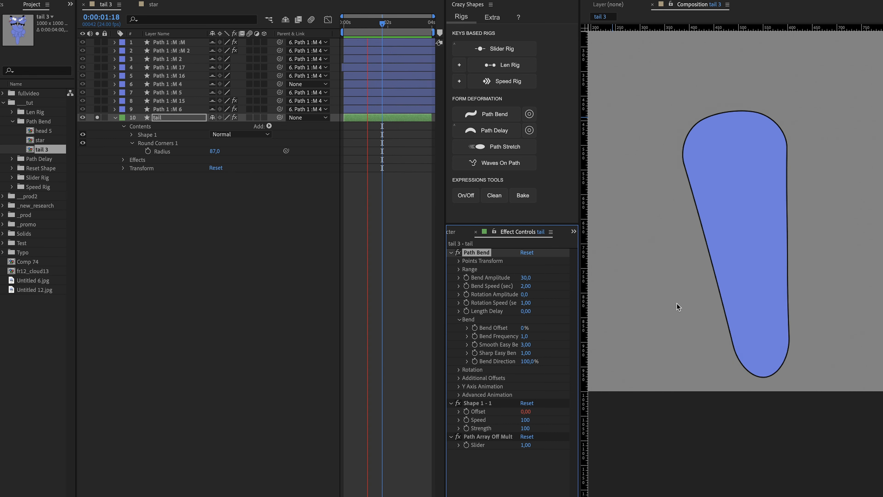
Step: Set Smooth Easy Bend to 1 and Sharp Easy Bend to 3, and preview how the tail eases at its extremes
mouse_move(637, 259)
mouse_down()
mouse_move(687, 290)
mouse_move(799, 268)
mouse_move(783, 263)
mouse_move(791, 293)
mouse_up()
click(553, 348)
drag(529, 354, 549, 347)
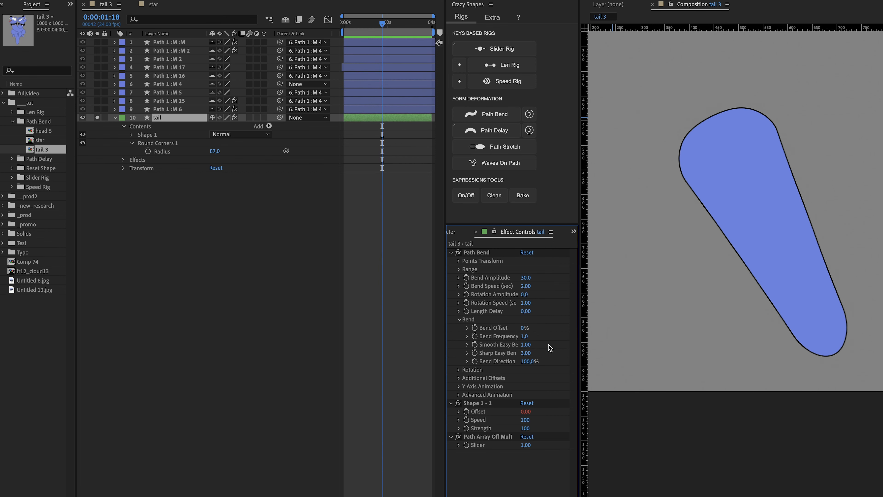
key(ctrl+a)
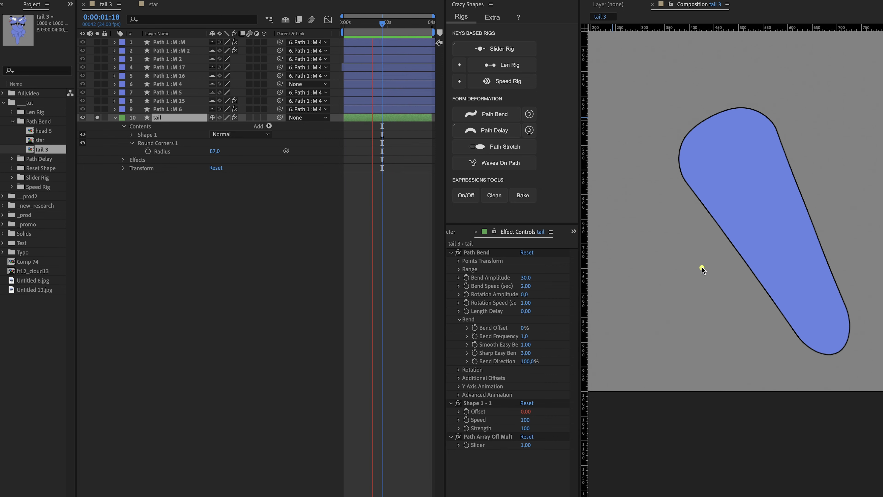
mouse_move(678, 276)
mouse_down()
mouse_move(781, 270)
mouse_move(827, 250)
mouse_move(811, 231)
mouse_move(823, 260)
mouse_up()
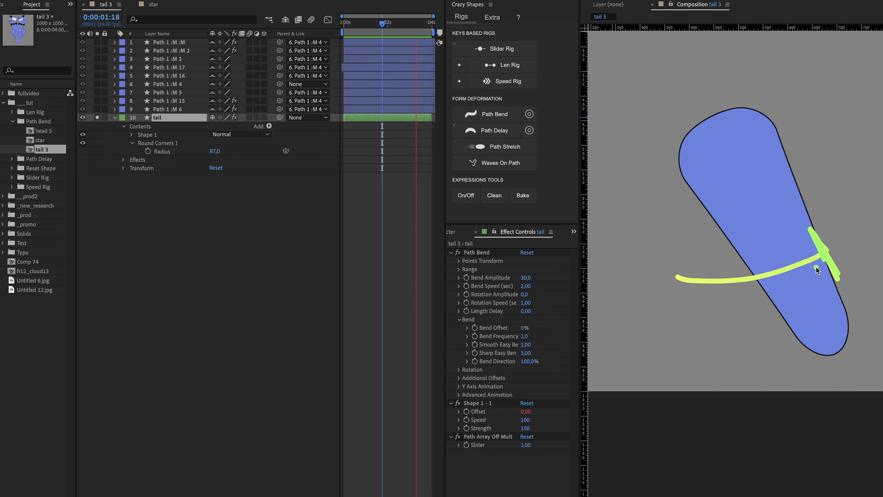
mouse_move(672, 244)
mouse_down()
mouse_move(666, 293)
mouse_move(673, 292)
mouse_up()
key(Escape)
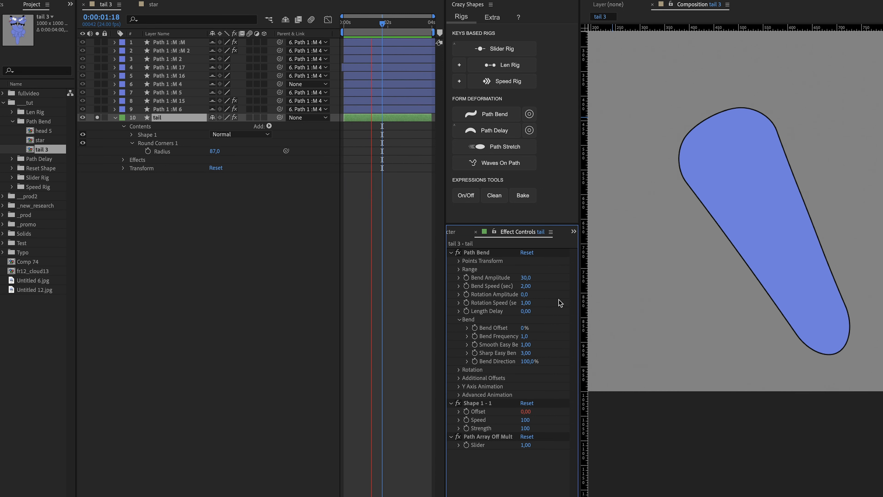
Step: Set both Smooth Easy Bend and Sharp Easy Bend to 2 and preview the tail
click(525, 345)
text(2)
key(Return)
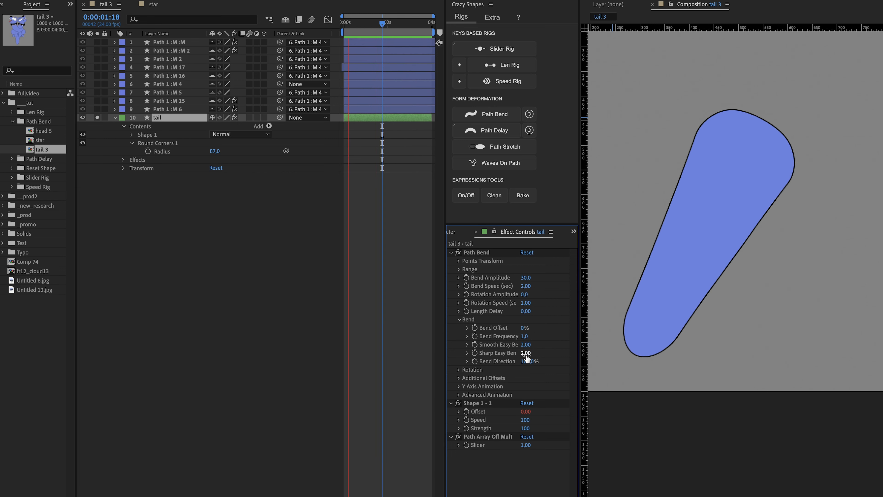
Step: Return Sharp Easy Bend and Smooth Easy Bend to 1
click(526, 353)
text(1)
key(Return)
click(527, 344)
text(1)
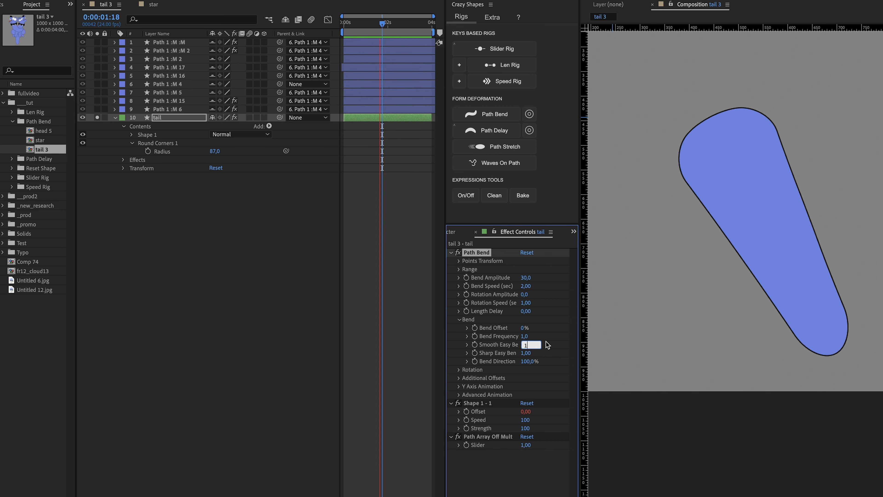
key(Return)
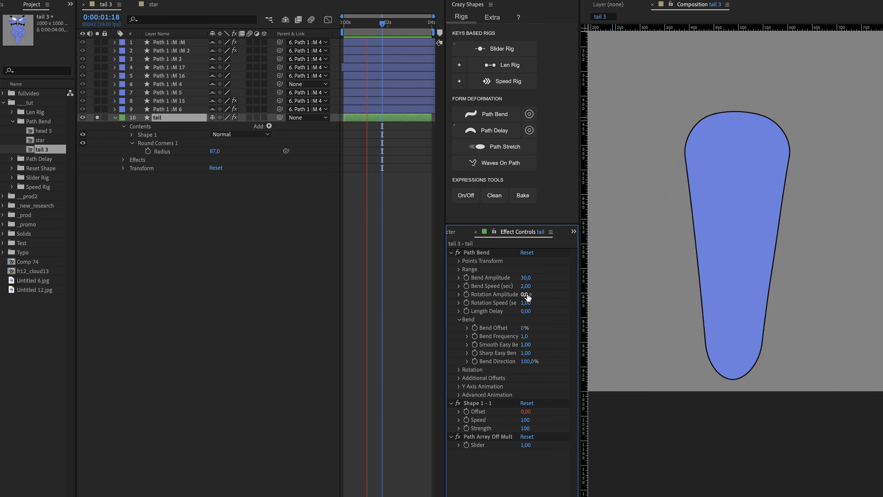
Step: Try a Rotation Amplitude of 41 with Rotation Speed set to 2 seconds, and reduce the amplitude to 20
drag(524, 294, 545, 296)
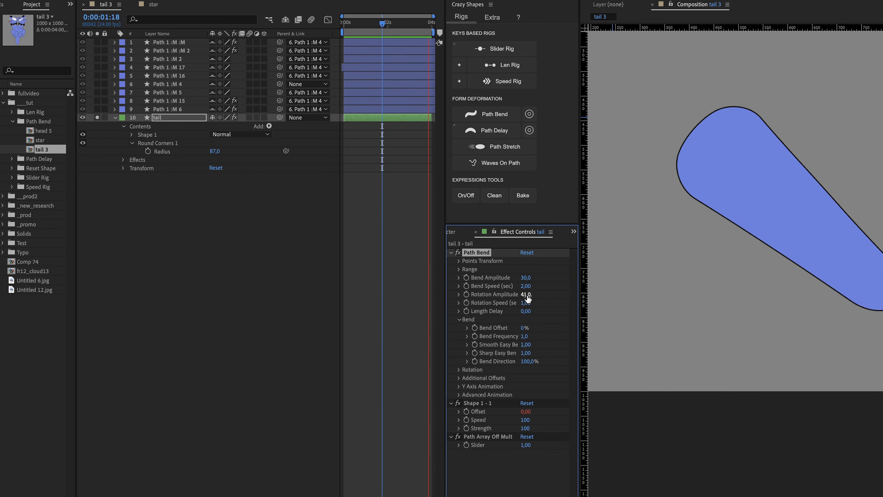
click(525, 302)
text(2)
click(538, 299)
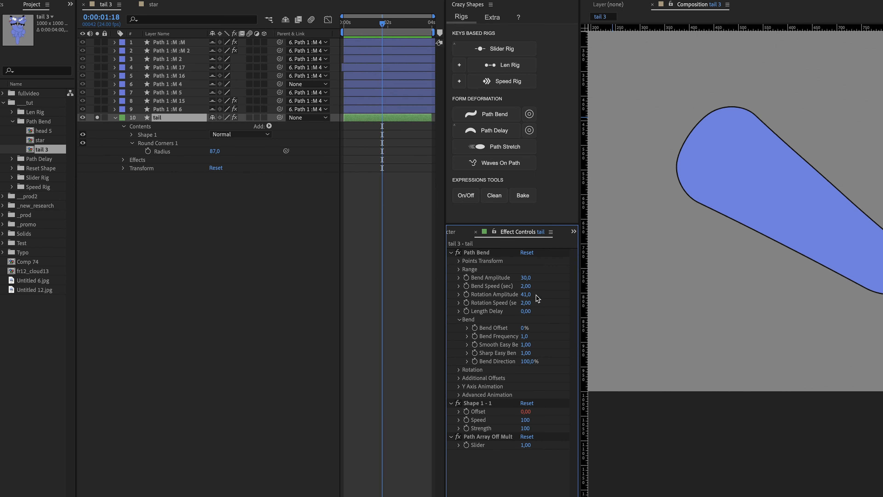
click(526, 295)
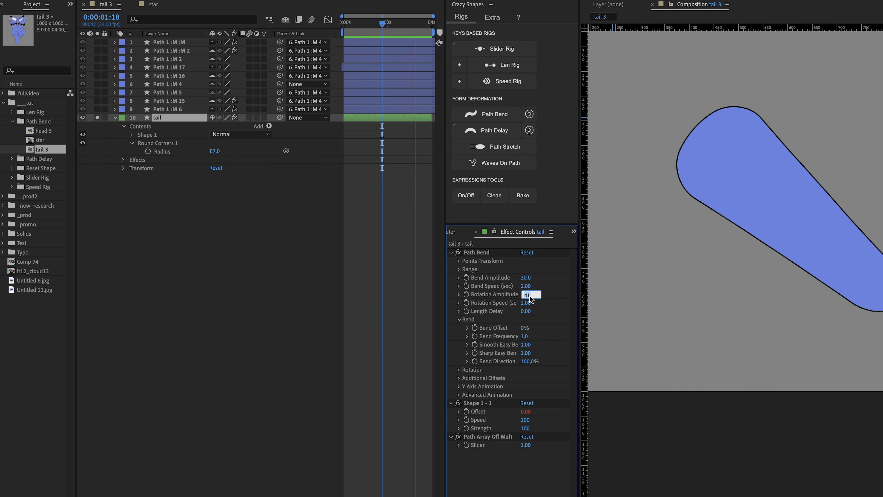
text(20)
key(Return)
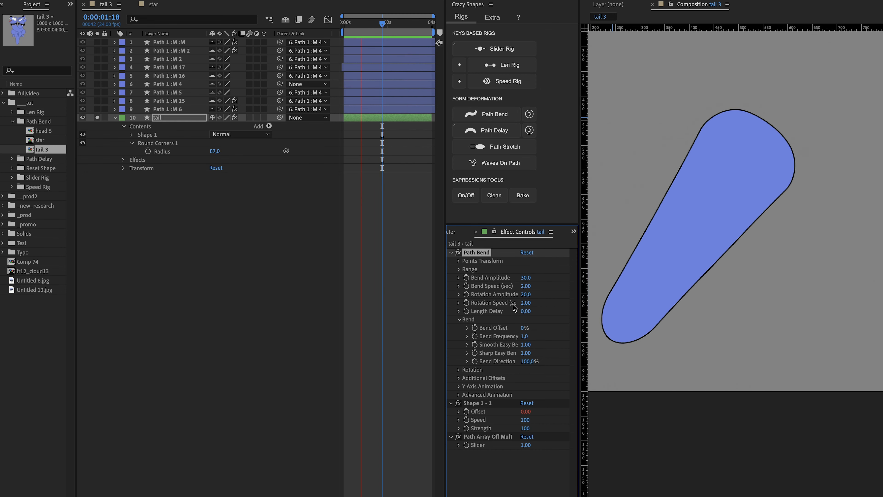
Step: Set Length Delay to 19, Rotation Offset to 23% and Smooth Easy Rotation to 2, and preview the tail
drag(524, 315, 537, 314)
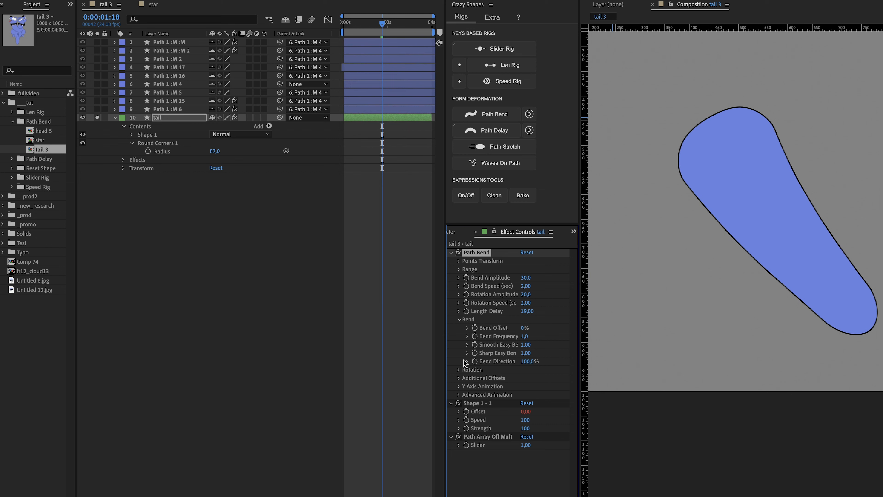
click(460, 370)
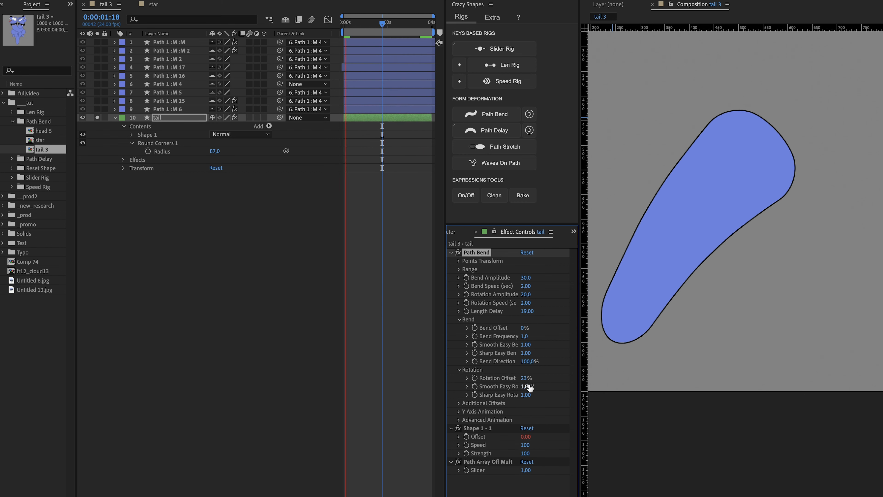
drag(527, 386, 549, 385)
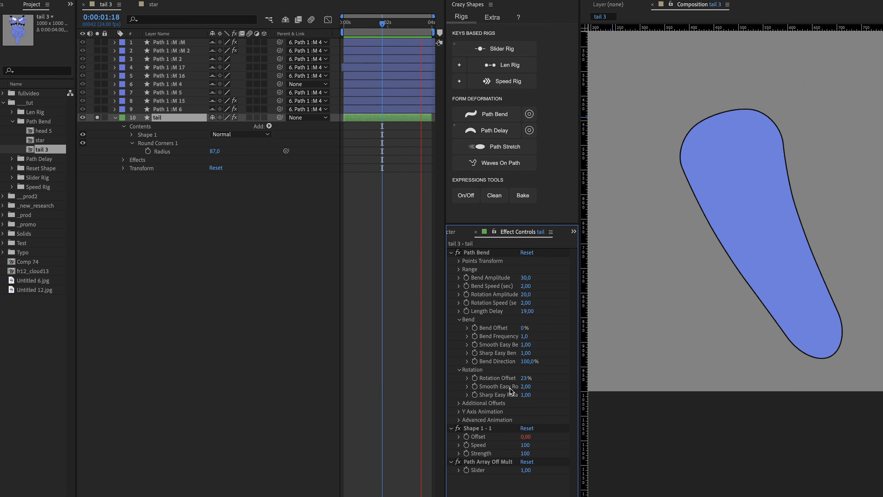
Step: Enable Y Animation for the tail and try Y Frequency at 2, returning it to 1
click(459, 412)
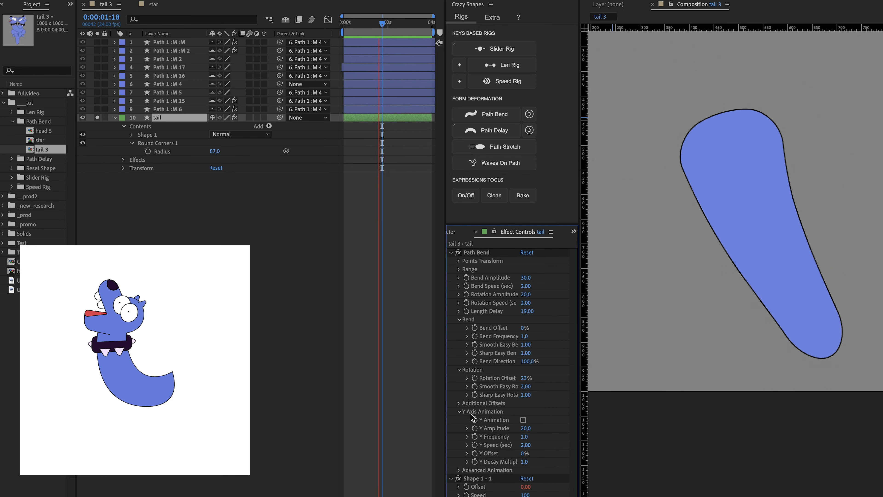
click(523, 420)
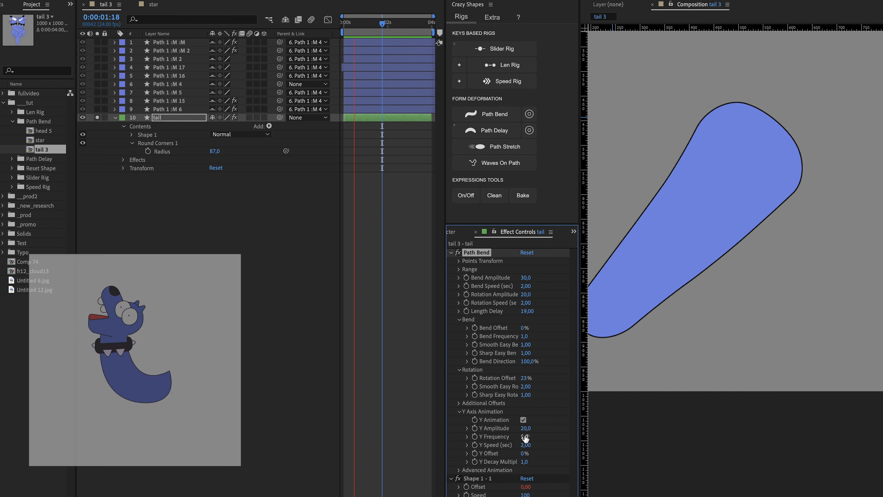
click(524, 436)
text(2)
key(Return)
click(525, 437)
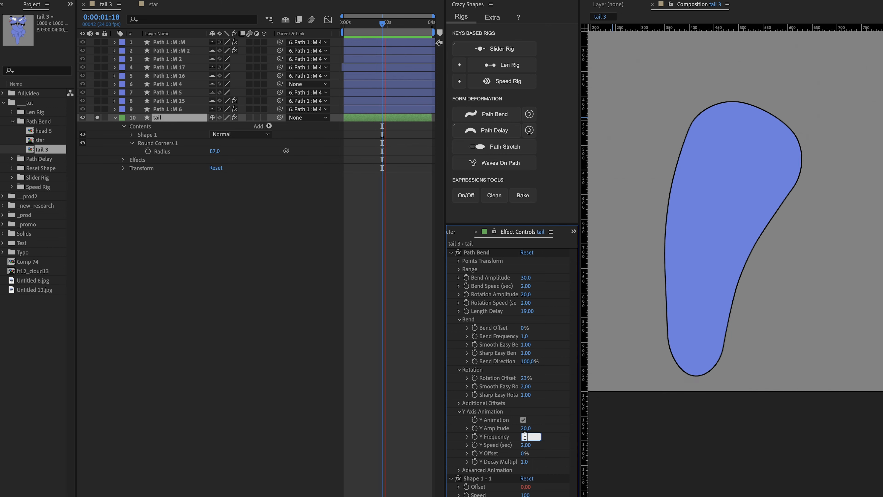
text(1)
Step: Reveal the Advanced Animation settings and turn Y Animation off
click(458, 471)
scroll(485, 353, down, 3)
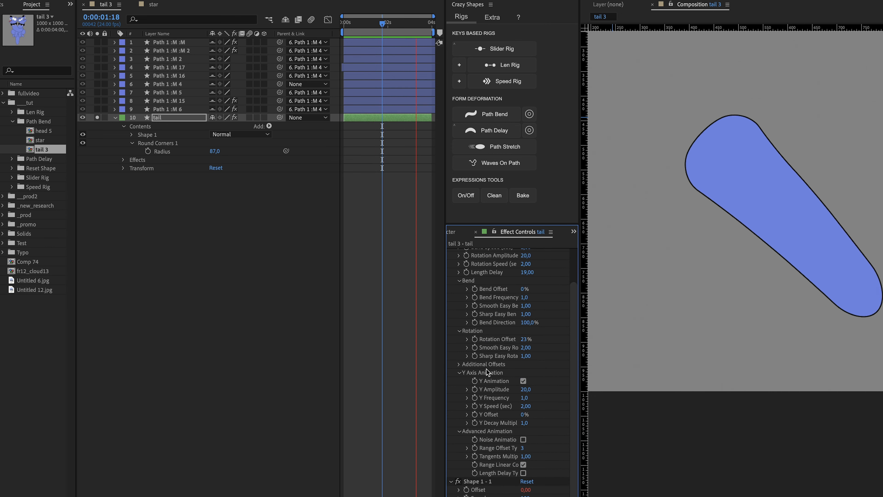
click(523, 381)
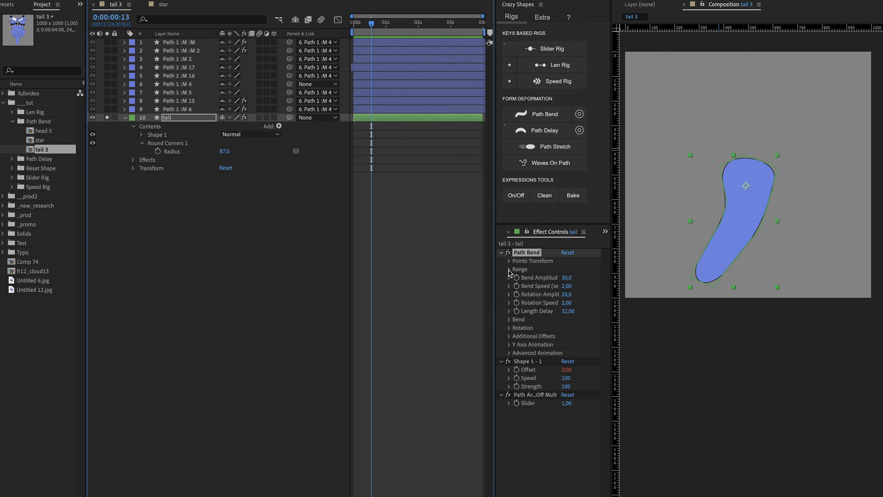
Step: Set Path Bend's Range In to 112 and Range Out to 968, and add the visual range guide for the tail layer
click(509, 269)
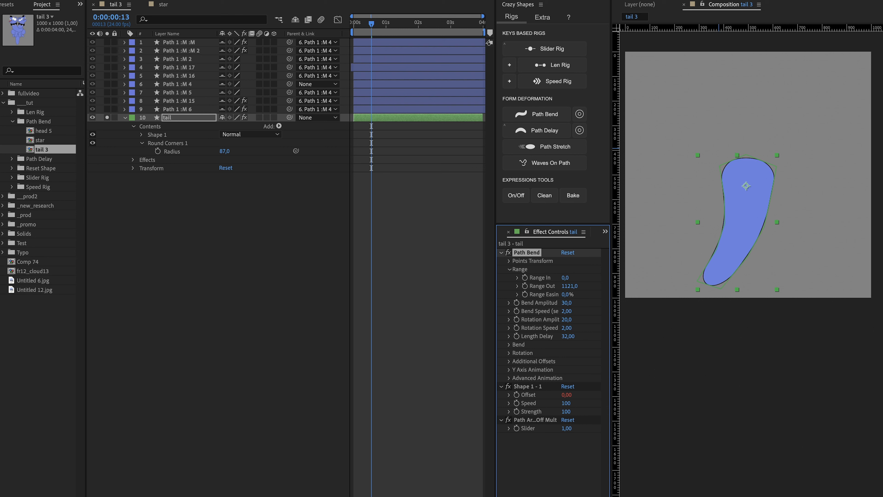
drag(882, 260, 861, 258)
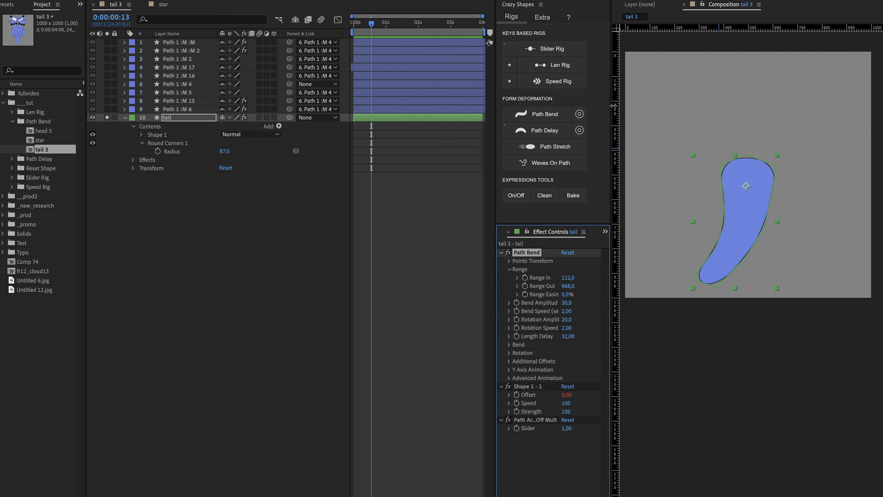
click(198, 119)
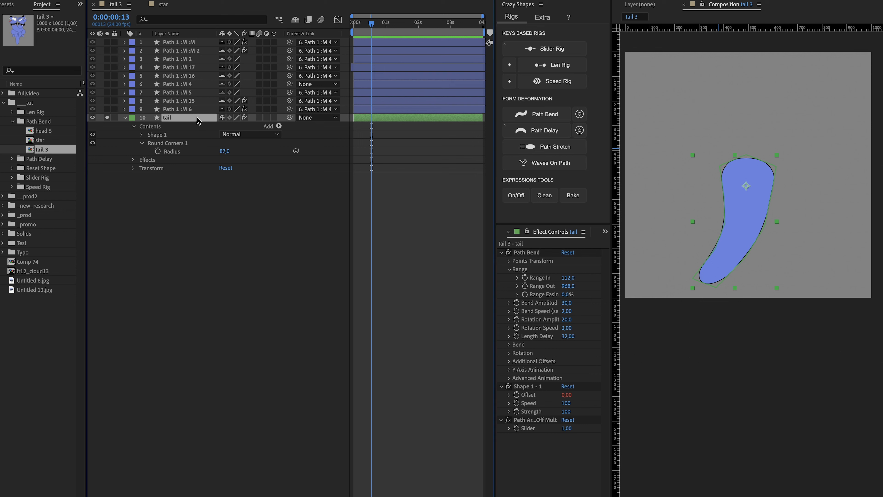
click(579, 114)
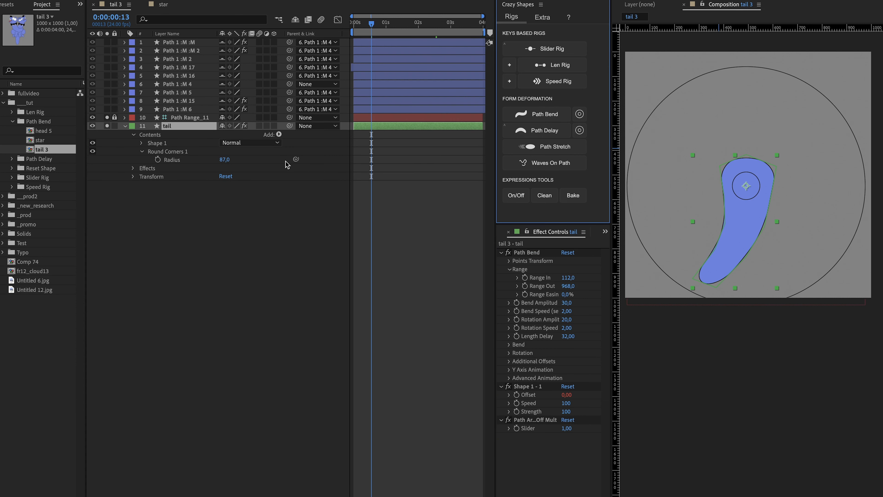
Step: Set Range Out to 953 and Length Delay to 54, previewing the tail with the range guide shown
drag(567, 286, 560, 286)
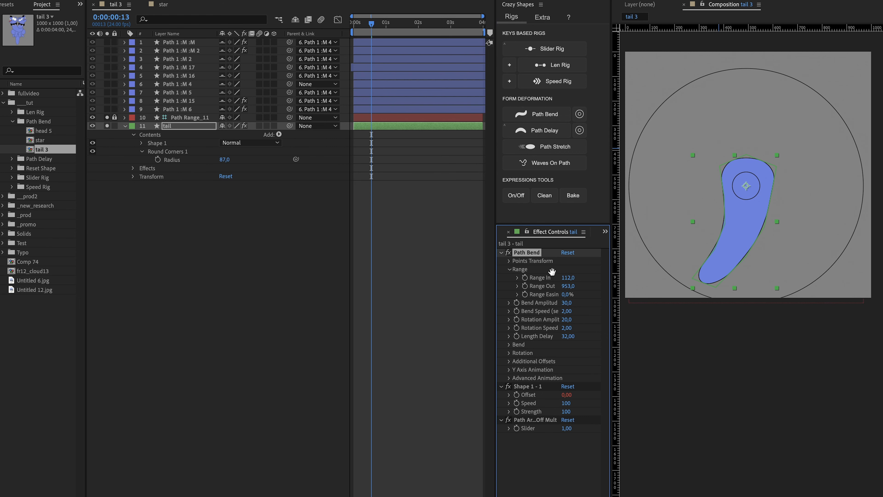
key(space)
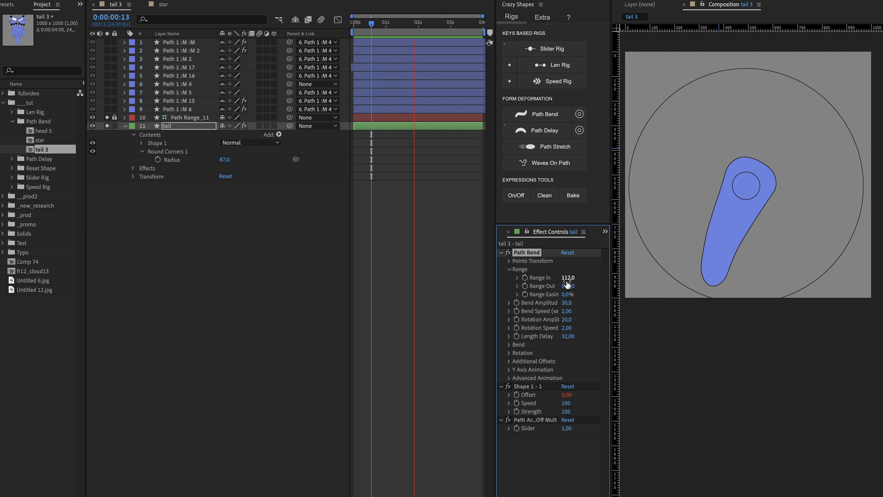
drag(565, 337, 576, 337)
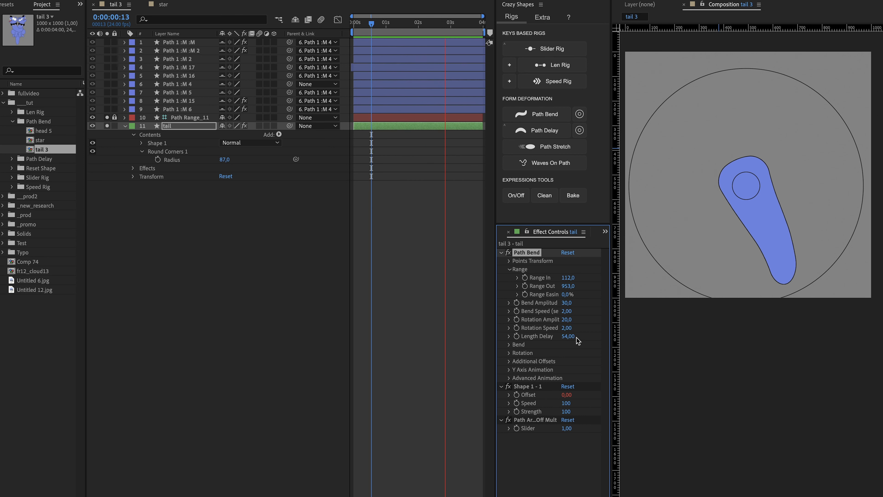
click(569, 18)
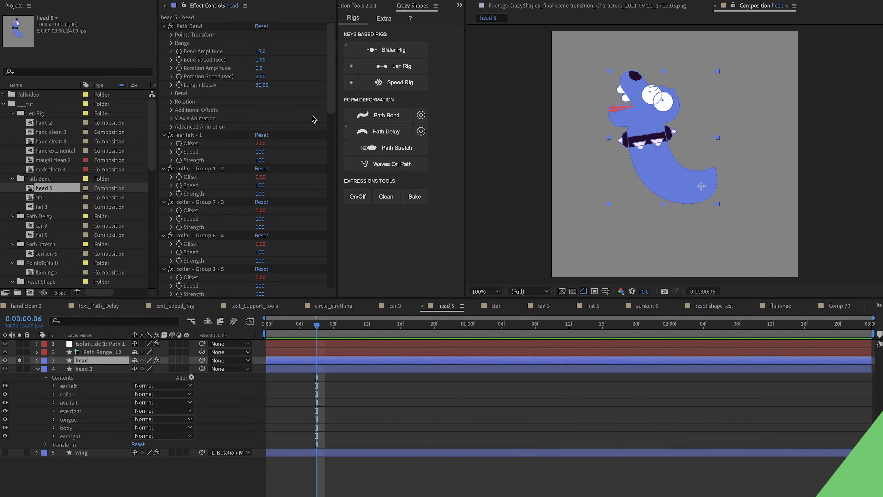
Step: Examine the separate Offset, Speed and Strength controls for each path of the head layer in the head 5 composition
mouse_move(242, 122)
mouse_down()
mouse_move(157, 160)
mouse_move(170, 273)
mouse_move(297, 231)
mouse_move(280, 142)
mouse_up()
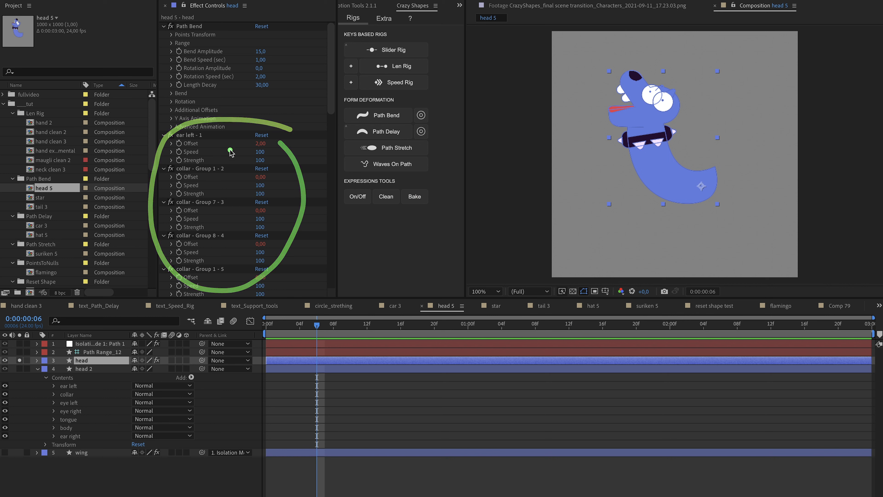
scroll(305, 119, down, 2)
scroll(332, 97, up, 2)
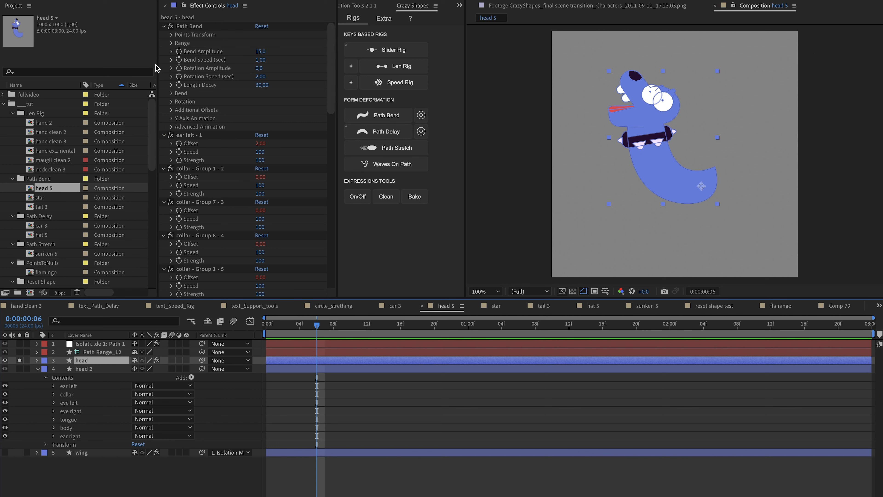
Step: Reveal the head layer's Path Bend expressions in the timeline and collapse the ear left and collar groups
click(190, 27)
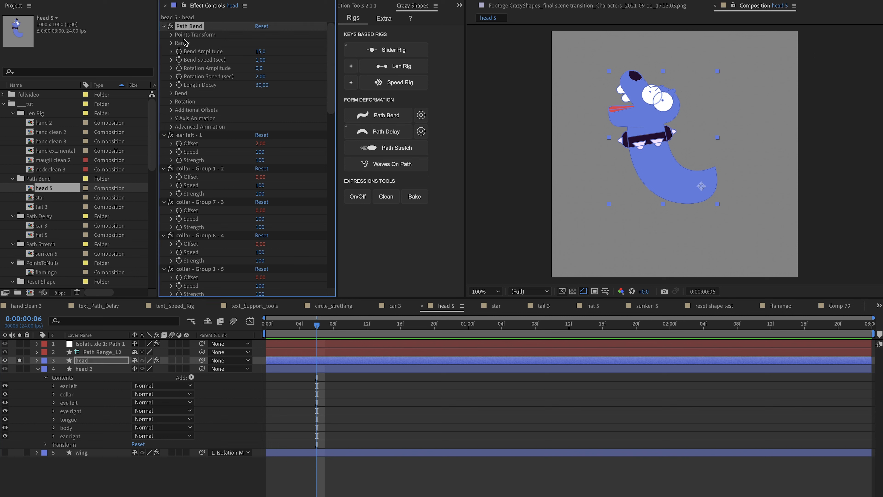
key(e)
key(e)
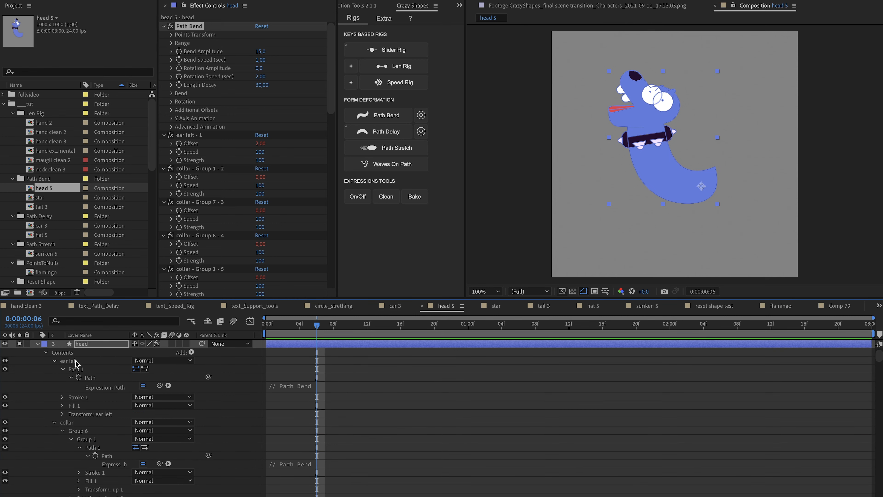
click(54, 360)
click(54, 369)
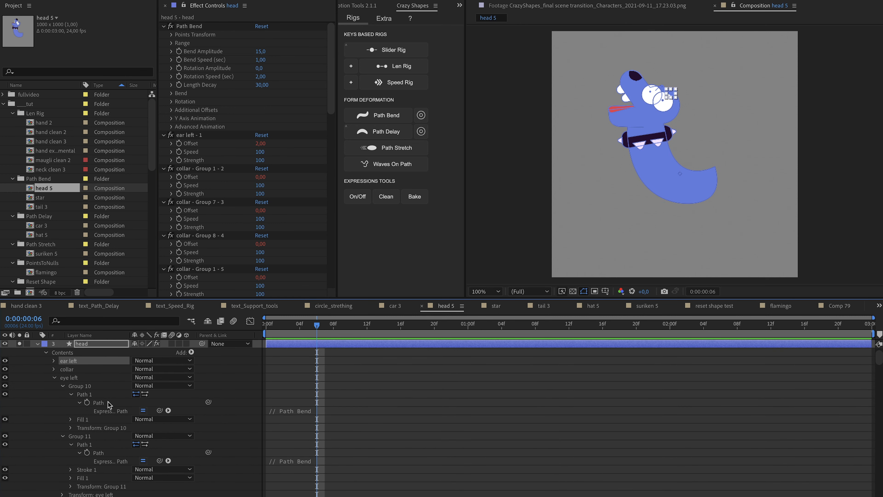
Step: Compare the eye left paths carrying expressions with the head layer's per-path effect controls, selecting the ear left - 1 effect
click(108, 402)
click(121, 452)
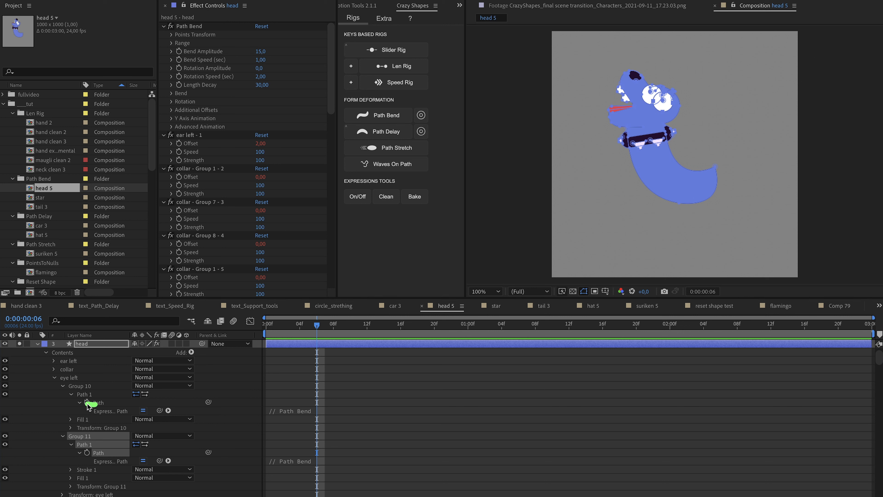
mouse_move(89, 407)
mouse_down()
mouse_move(74, 392)
mouse_move(78, 287)
mouse_move(125, 211)
mouse_move(178, 171)
mouse_up()
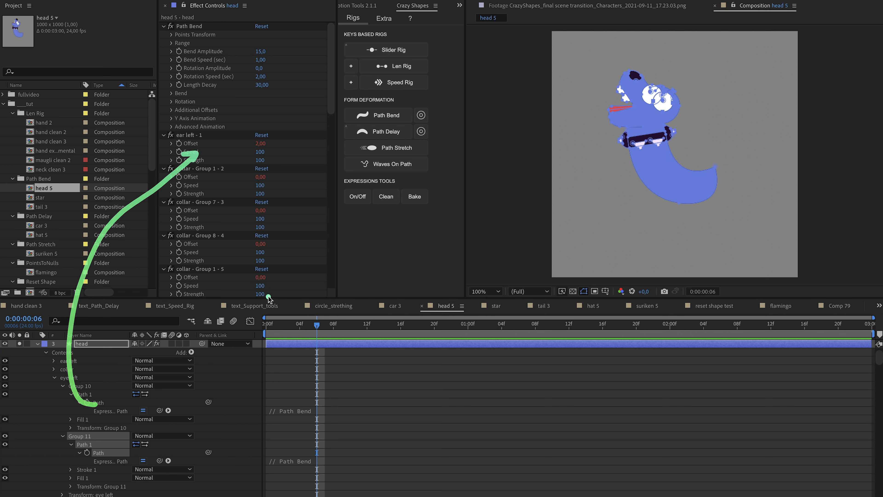
click(202, 136)
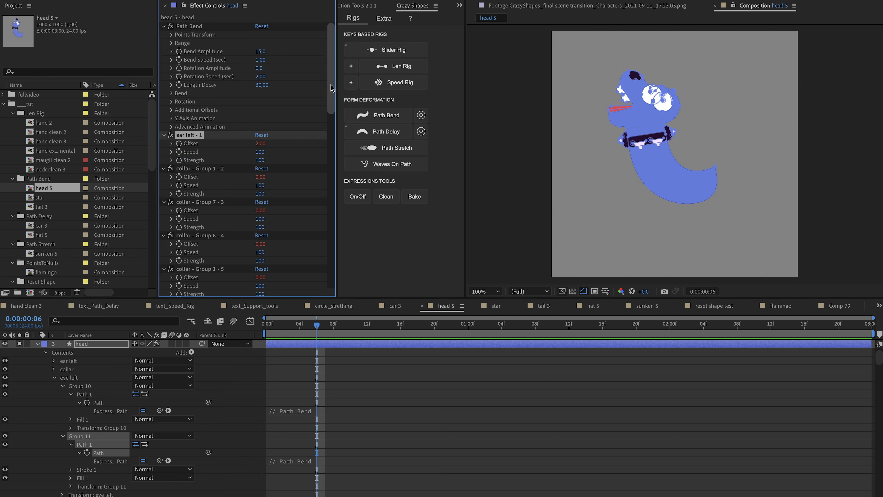
Step: Set the head layer's Path Array Off Mult slider to 0 while previewing the animation
drag(329, 88, 317, 278)
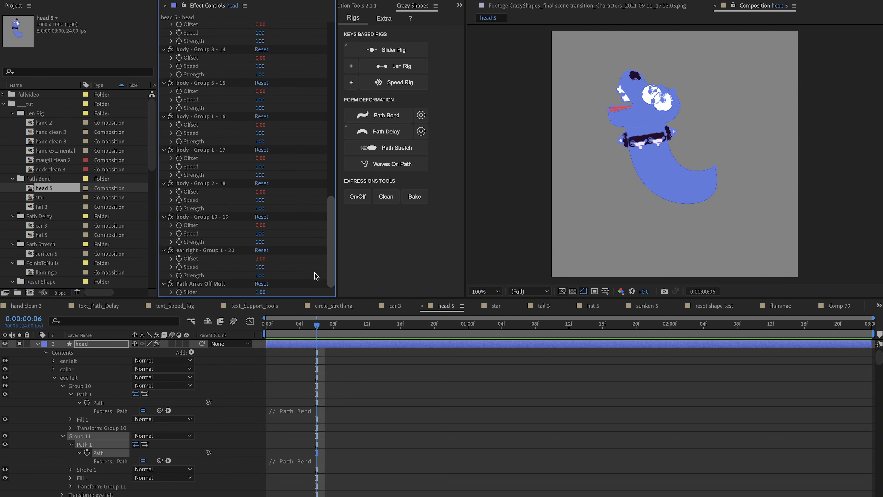
key(space)
click(261, 293)
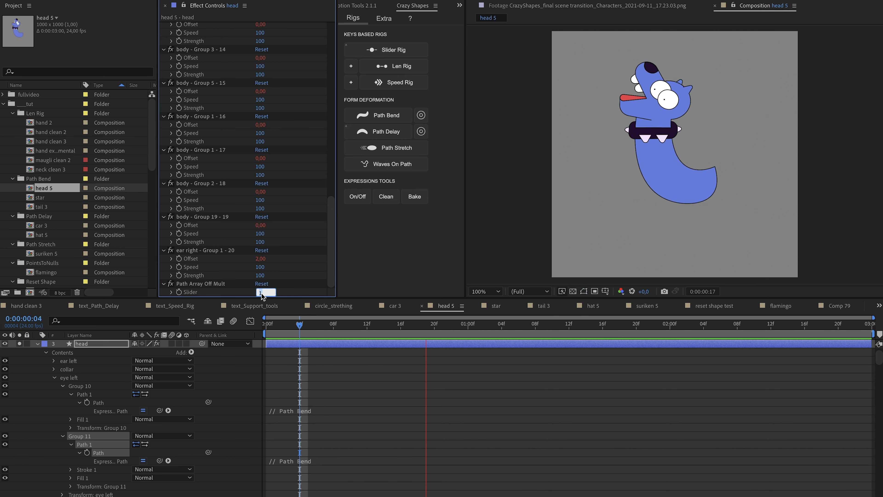
text(0)
key(Return)
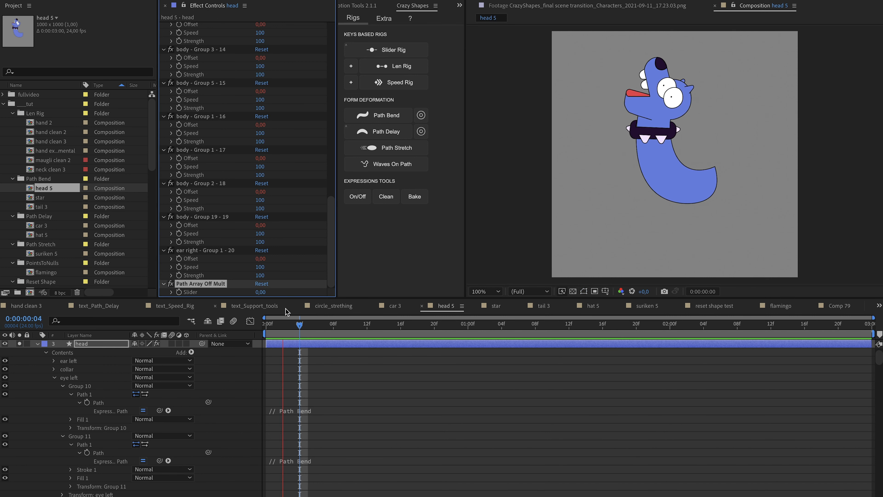
Step: Set the head layer's Path Array Off Mult slider back to 1 and preview the animation
click(261, 292)
text(1)
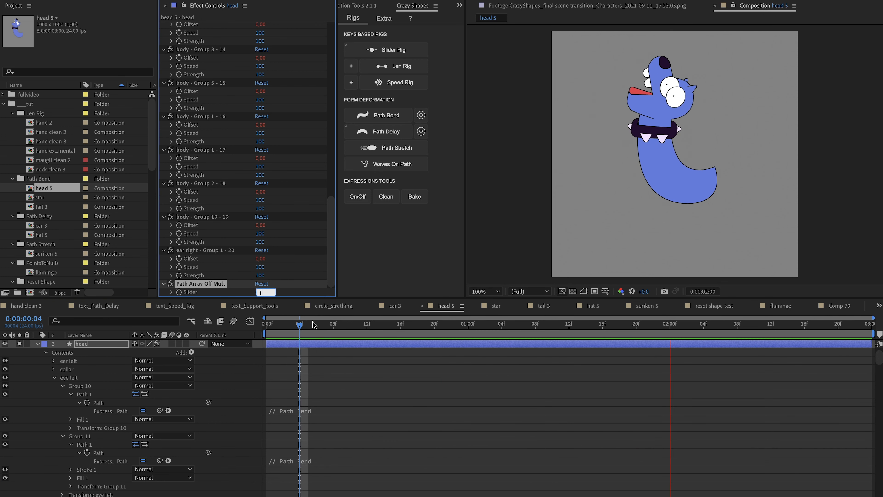
key(Return)
key(space)
key(space)
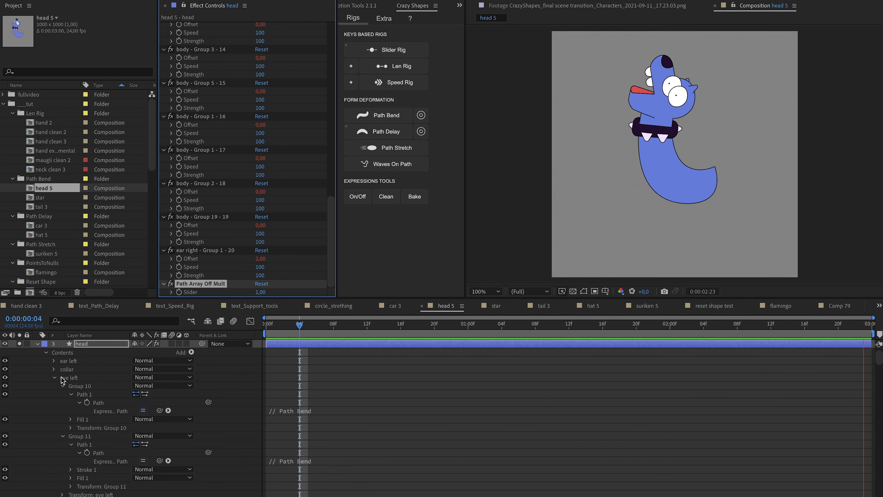
Step: Collapse the eye left, eye right and body groups of the head layer and go to frame 5
click(55, 378)
click(55, 386)
click(54, 411)
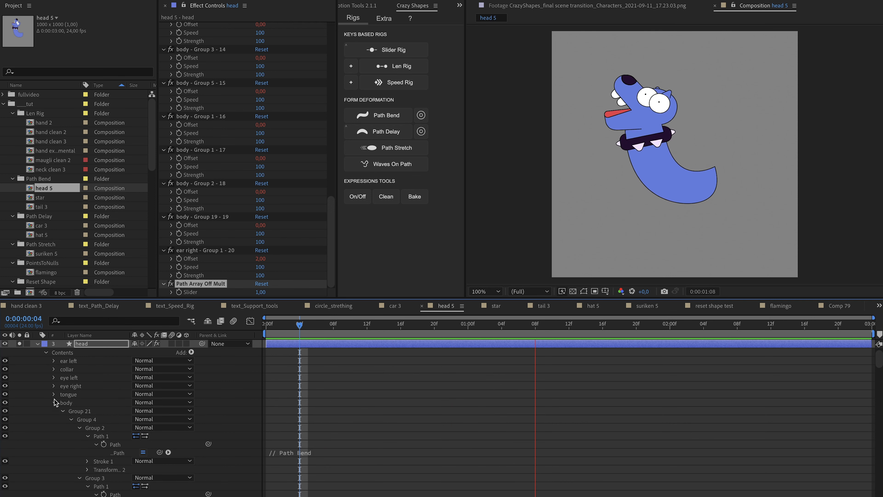
click(308, 324)
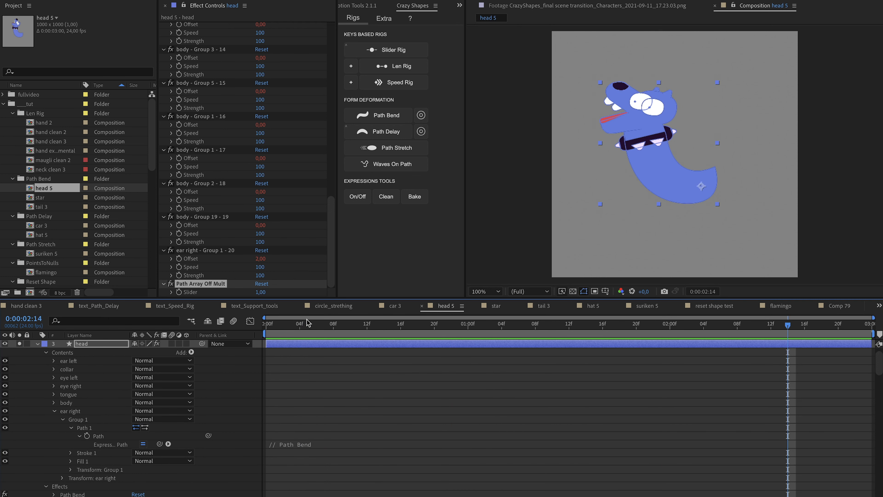
Step: Try an Offset of 10 on the head layer's eye right - Group 1 - 9 effect, and undo it
drag(333, 215, 318, 135)
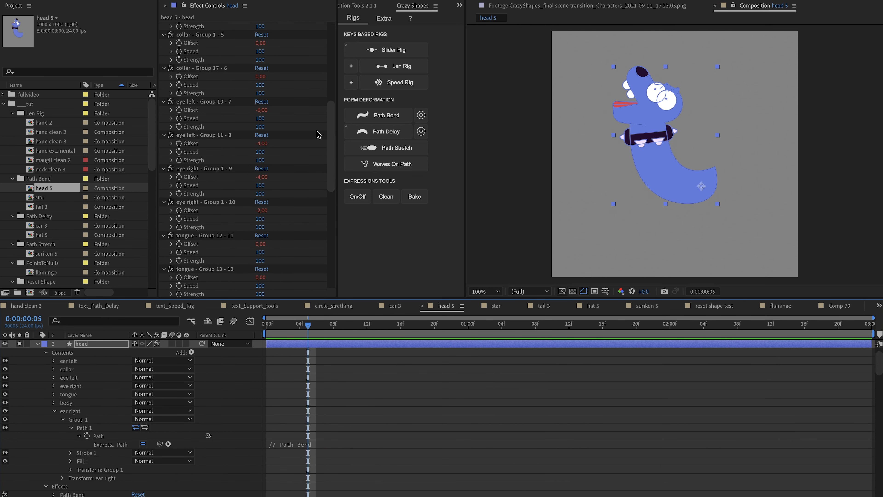
click(263, 176)
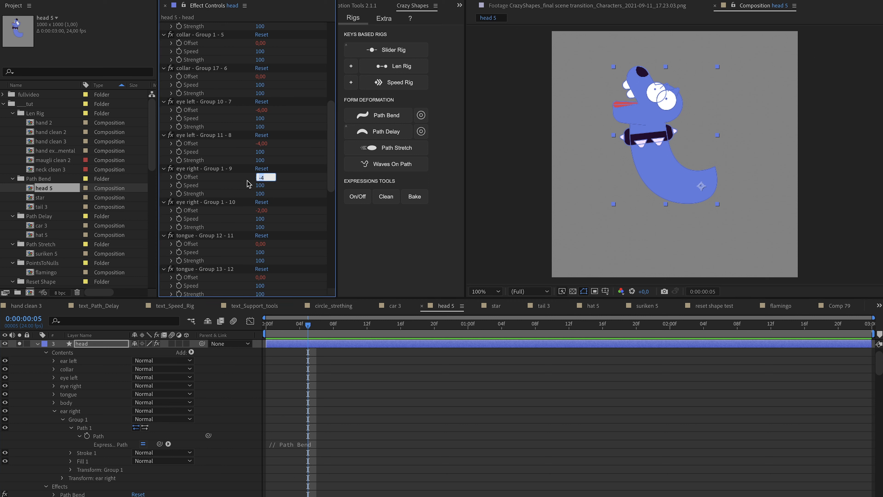
text(10)
key(Return)
click(291, 184)
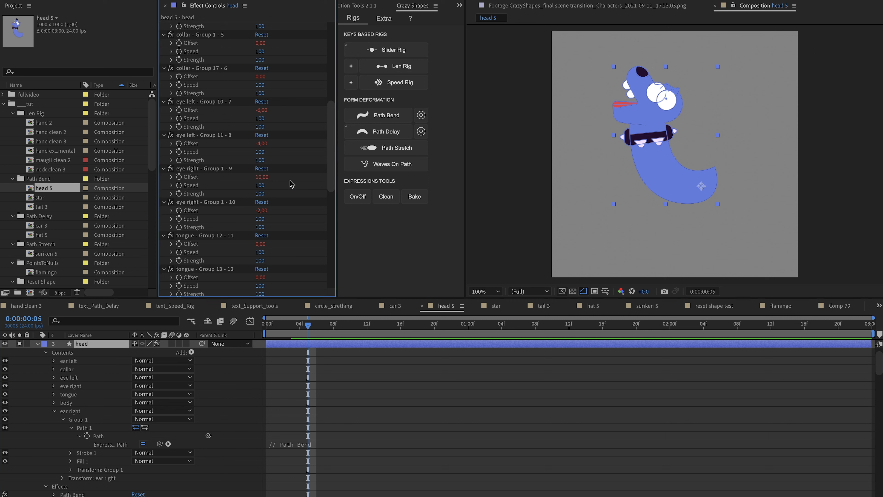
key(ctrl+z)
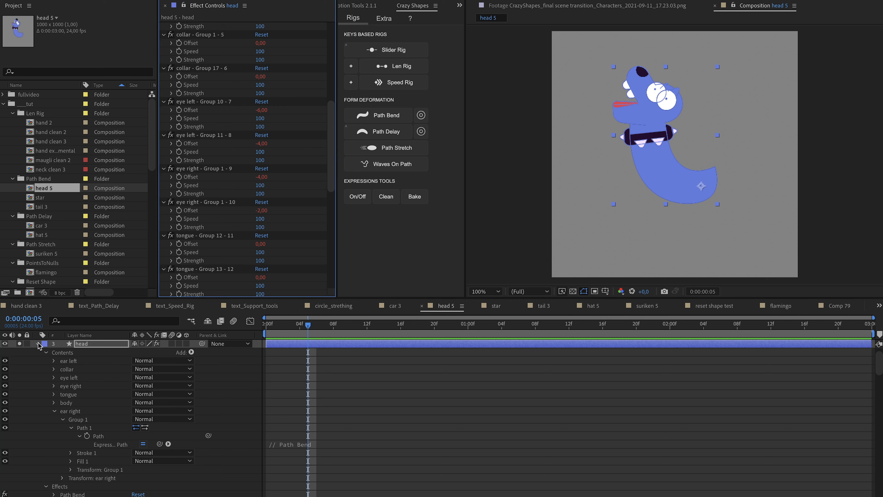
Step: Collapse the head layer and combine all shape groups of the head 2 layer, from ear left to ear right, into one group
click(38, 344)
click(83, 368)
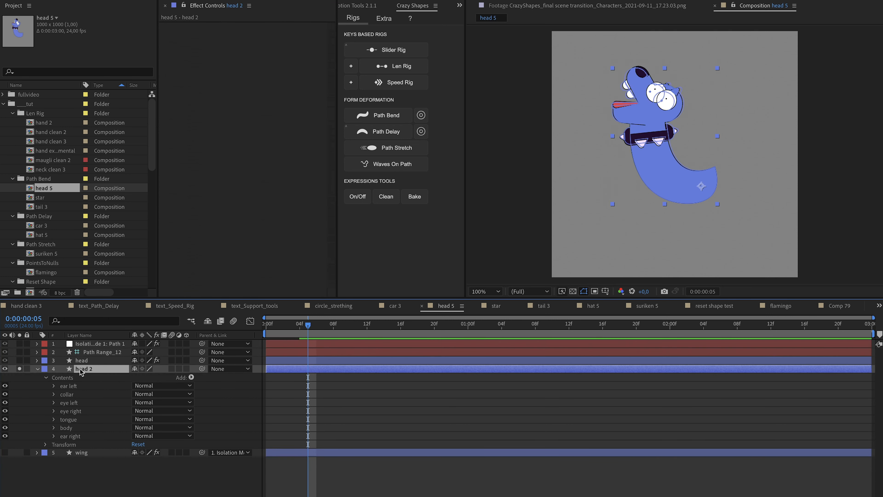
click(79, 386)
shift+click(67, 436)
key(ctrl+g)
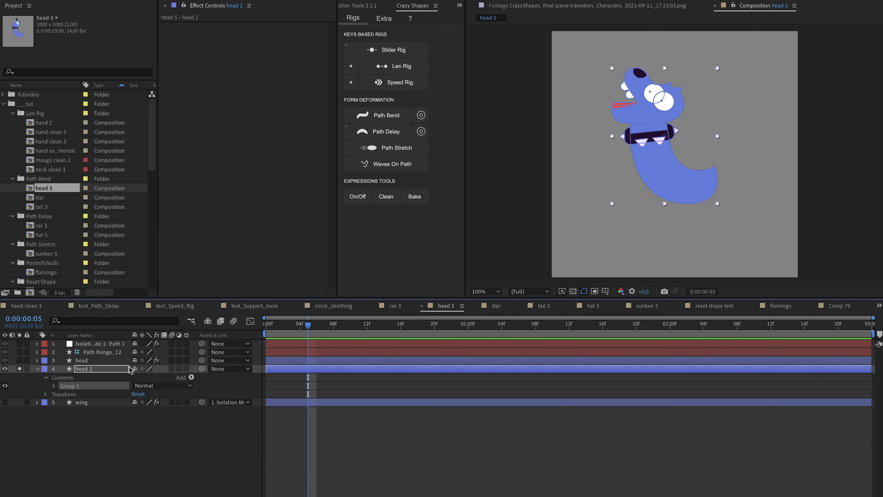
Step: Apply Path Bend to the grouped head 2 layer and preview the resulting animation
click(373, 115)
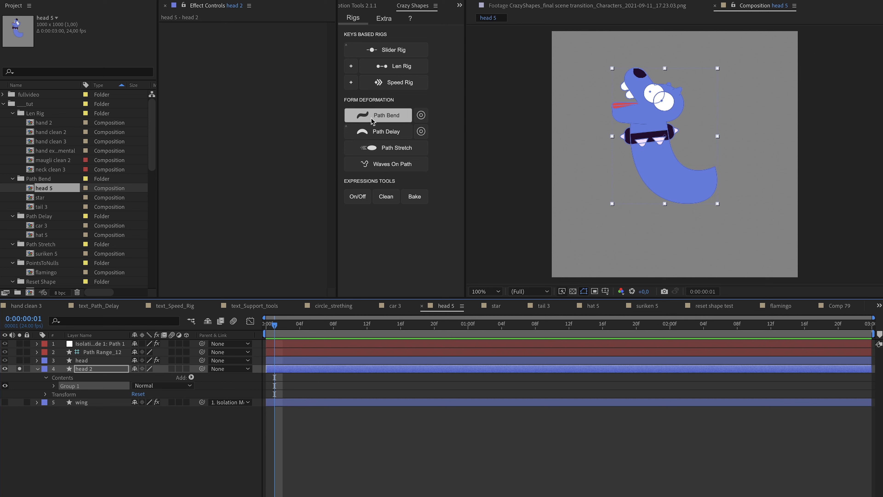
click(281, 329)
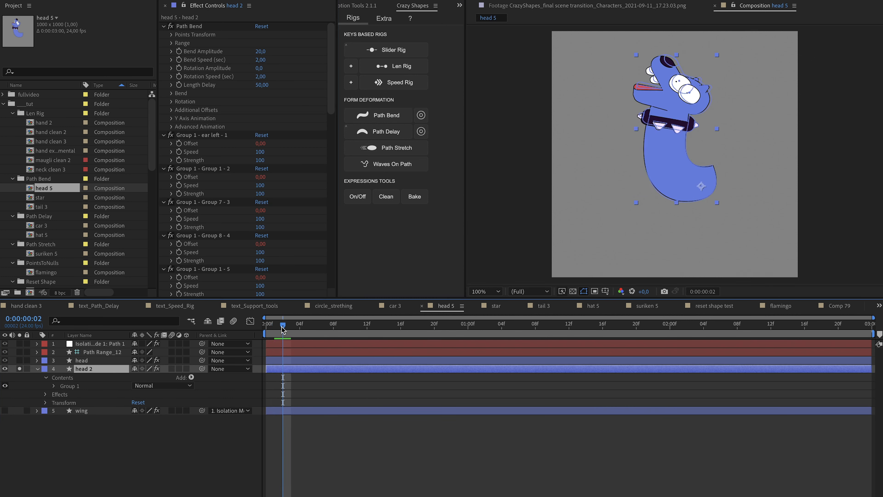
key(space)
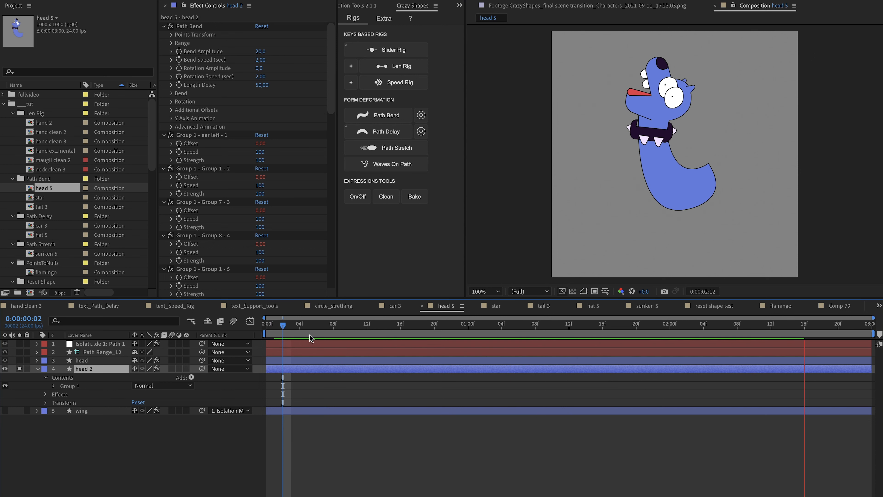
key(space)
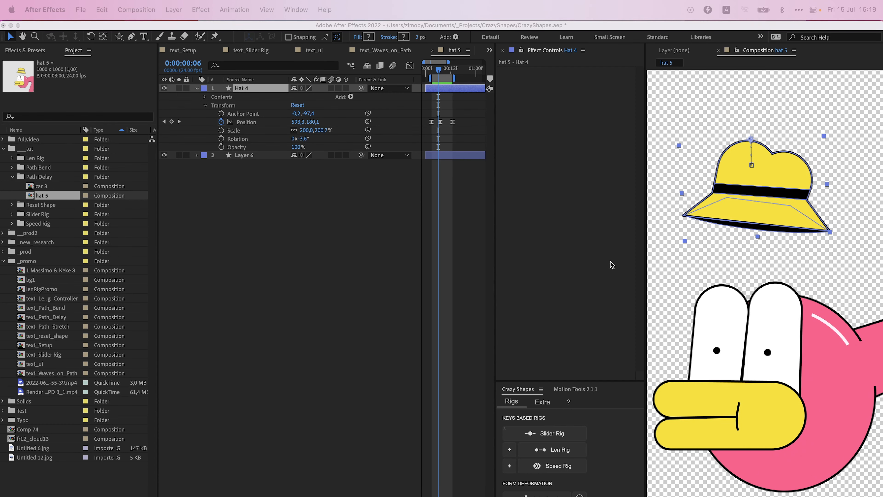
Step: In the hat 5 composition, zoom the timeline in on the keyframes and enlarge the Crazy Shapes panel to show its form deformation tools
click(394, 202)
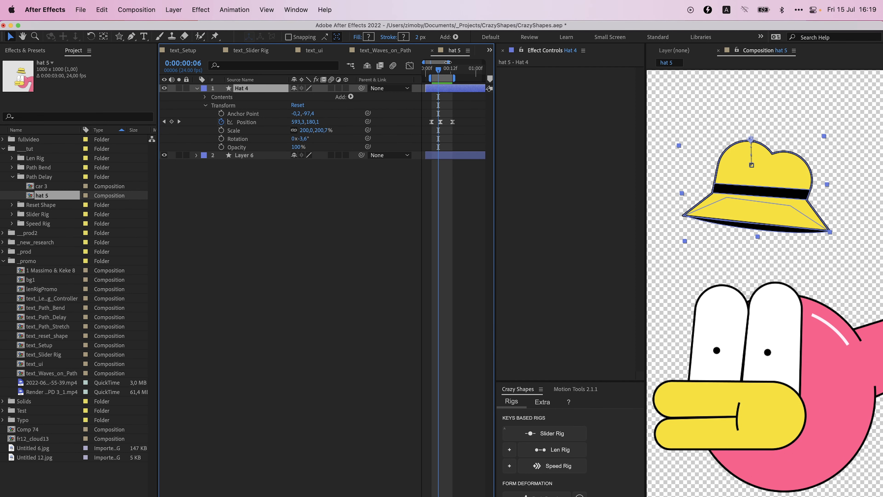
drag(448, 62, 441, 61)
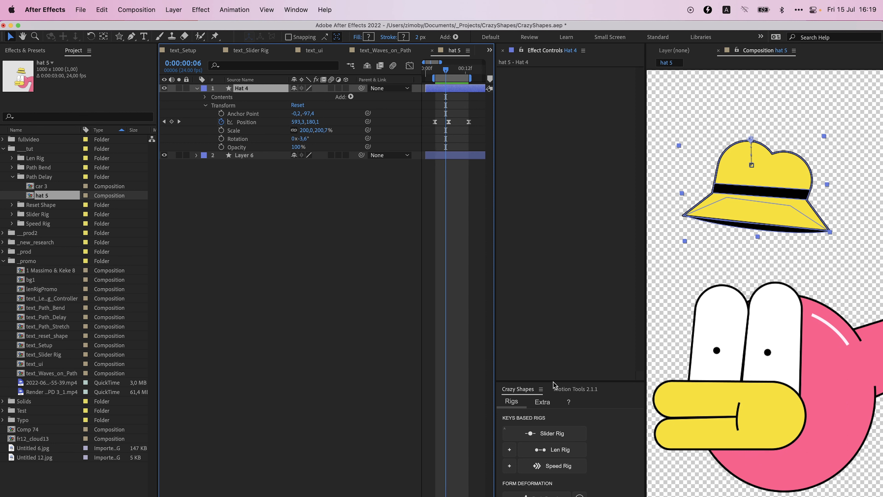
drag(552, 382, 553, 348)
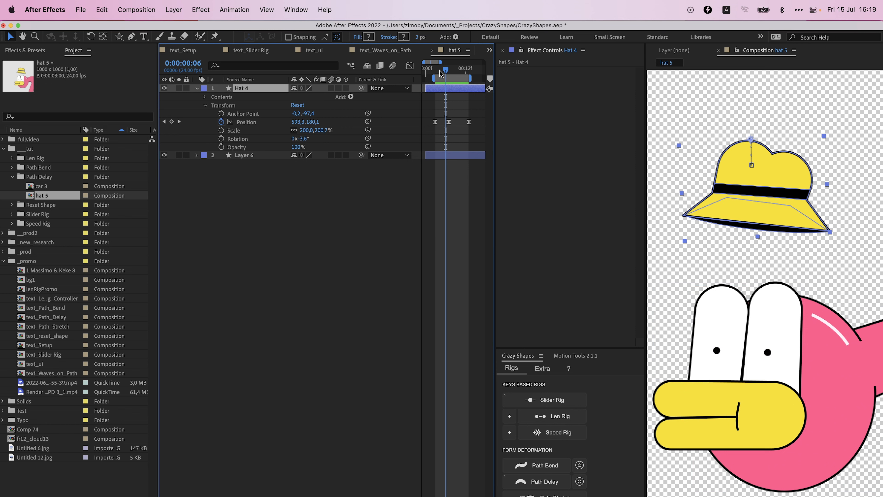
key(space)
key(space)
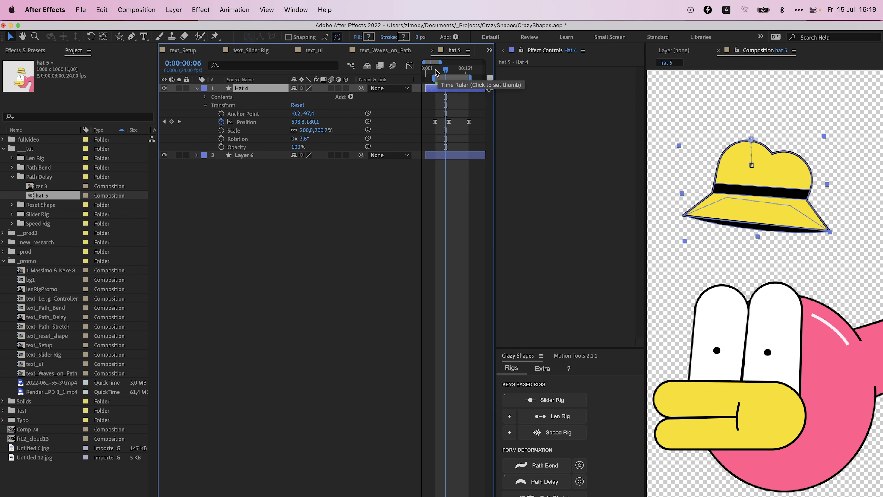
Step: Select the Hat 4 layer's Position keyframes and preview the hat's movement from frame 5
click(248, 122)
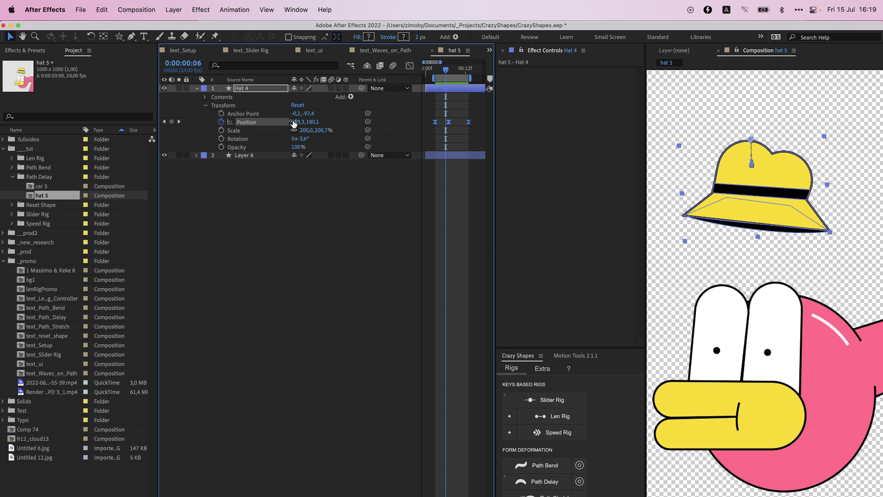
drag(475, 117, 419, 126)
click(441, 70)
key(space)
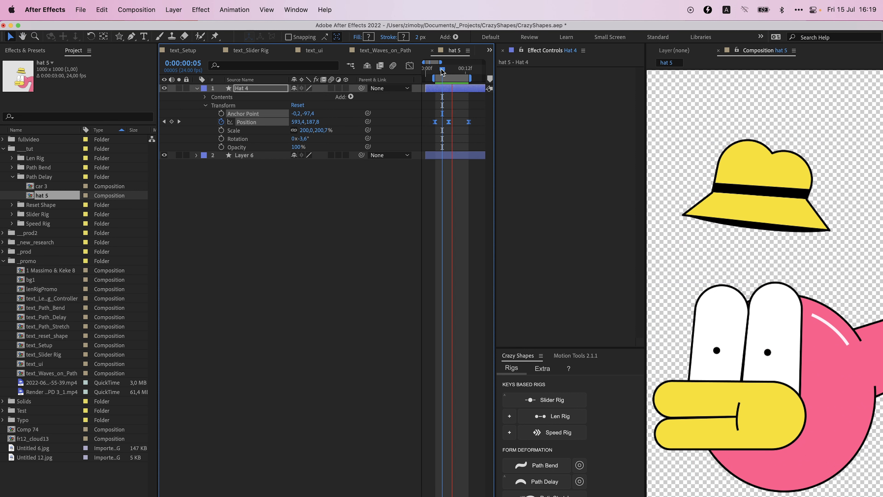
key(space)
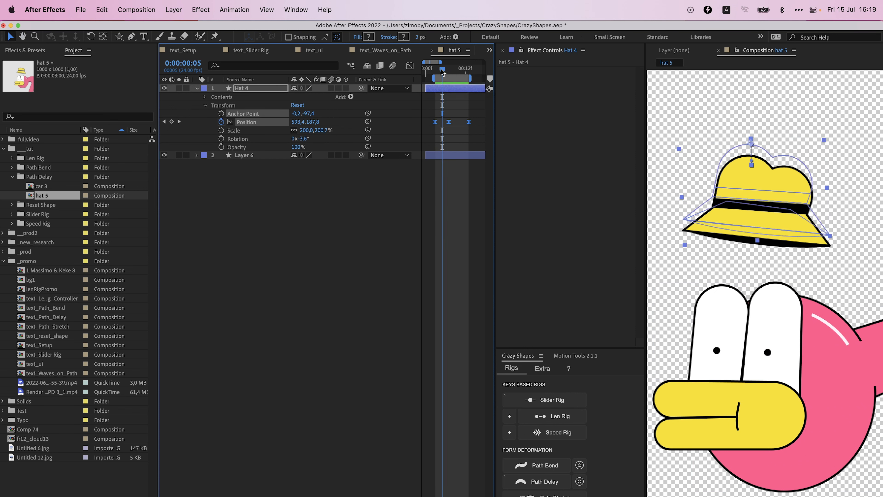
Step: Apply Path Delay to the Hat 4 layer and preview the hat with its default settings
click(543, 481)
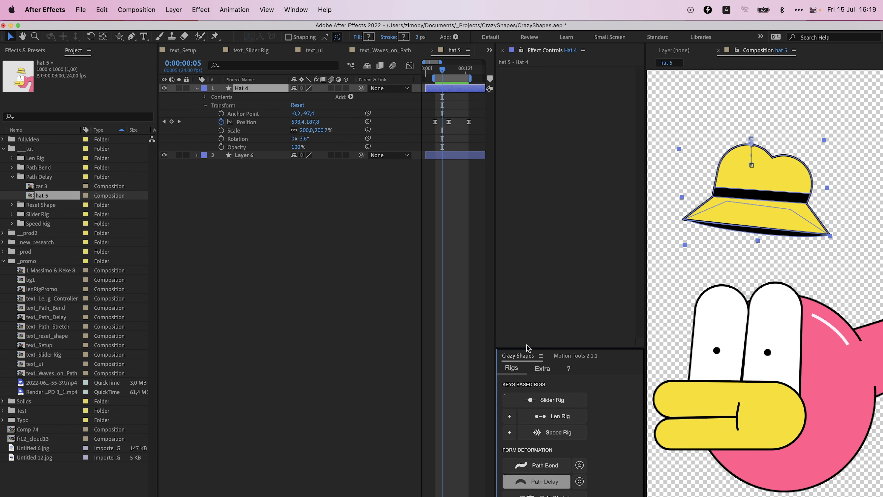
click(439, 70)
key(space)
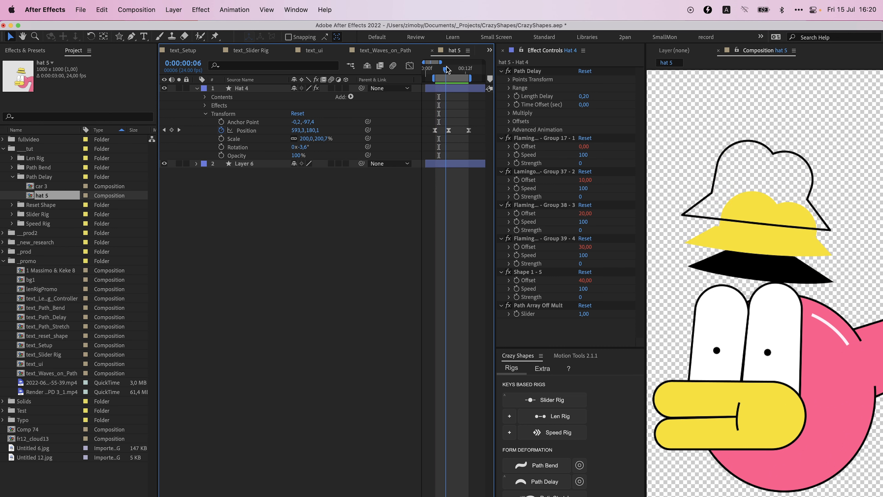
key(space)
Step: Reveal Hat 4's shape groups and compare the delayed paths with the layer's Position keyframes at frames 4 and 7
click(205, 97)
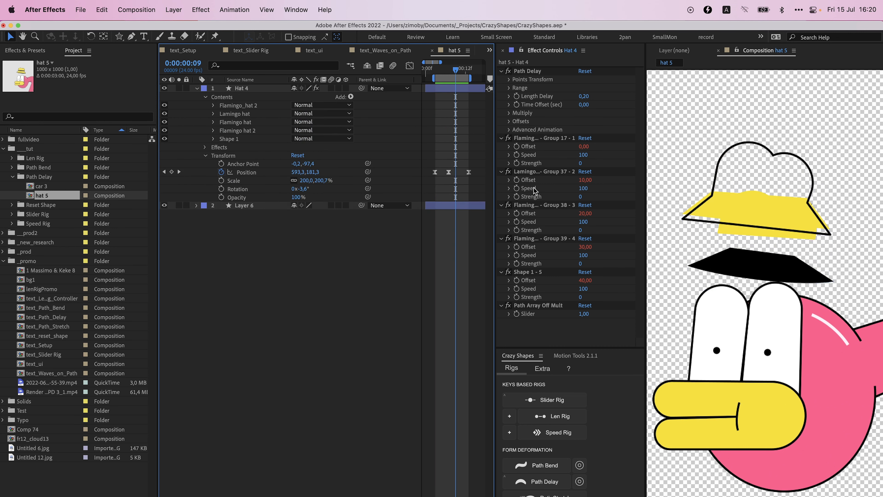
drag(455, 69, 439, 72)
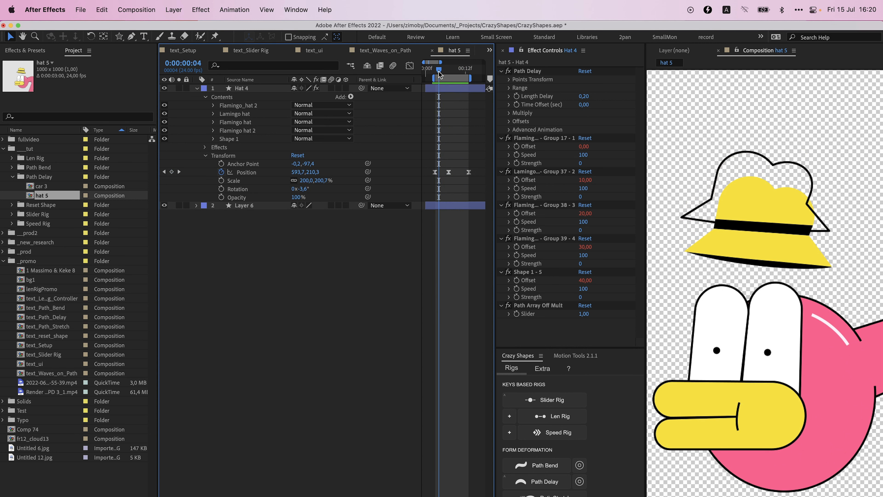
click(248, 181)
click(243, 190)
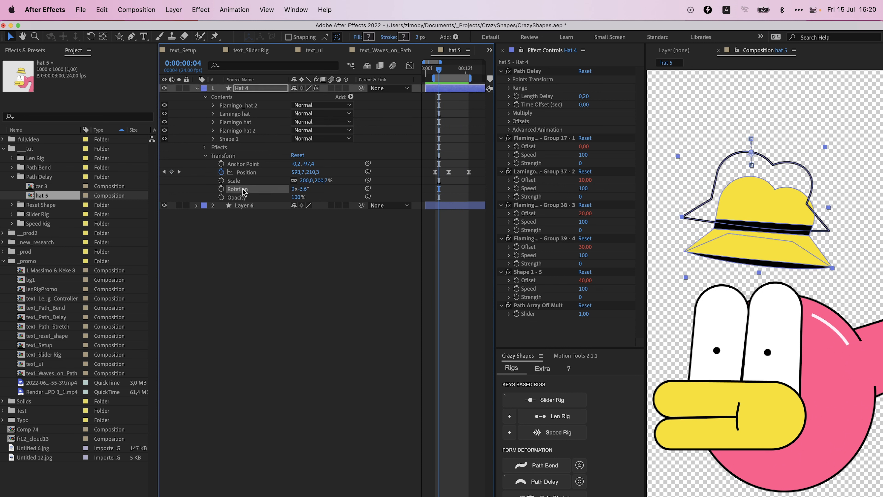
click(249, 173)
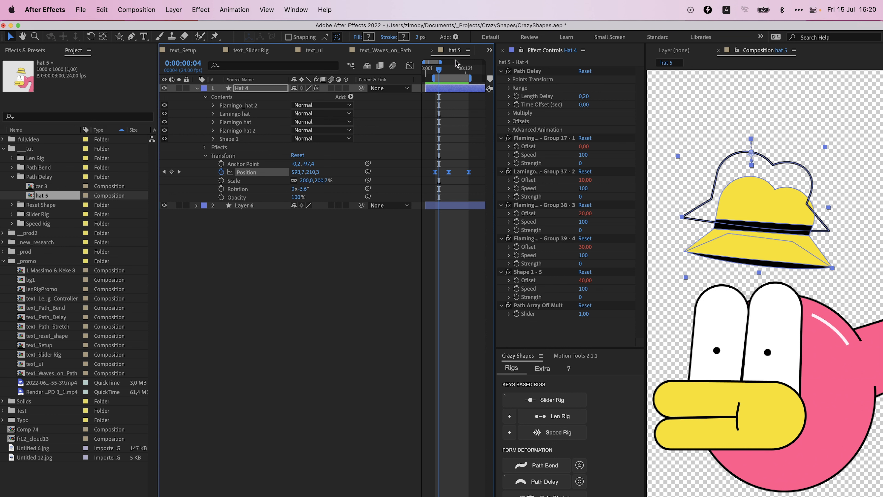
drag(444, 70, 449, 69)
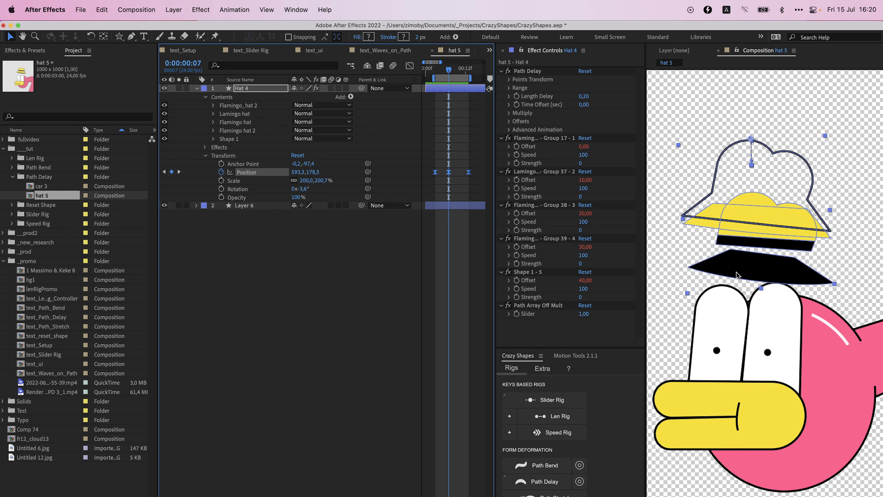
Step: Set Hat 4's Path Array Off Mult slider to 0 and scrub through the hat's movement
click(514, 308)
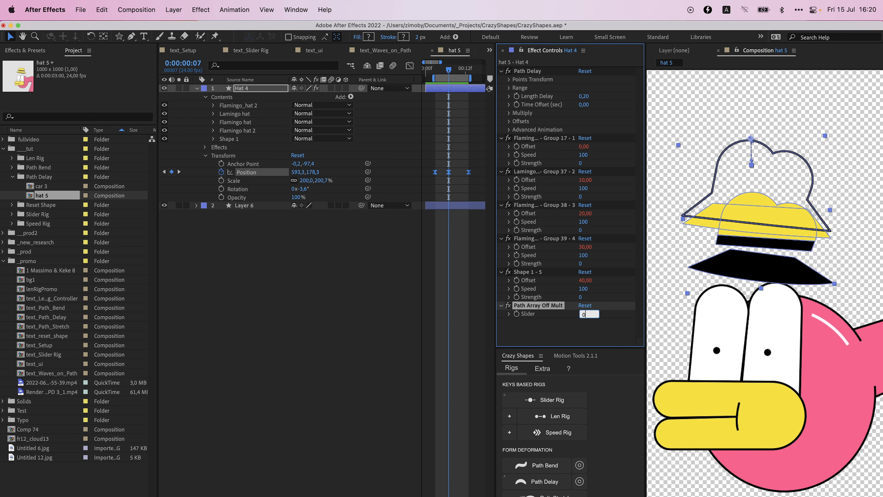
key(Return)
drag(449, 71, 442, 72)
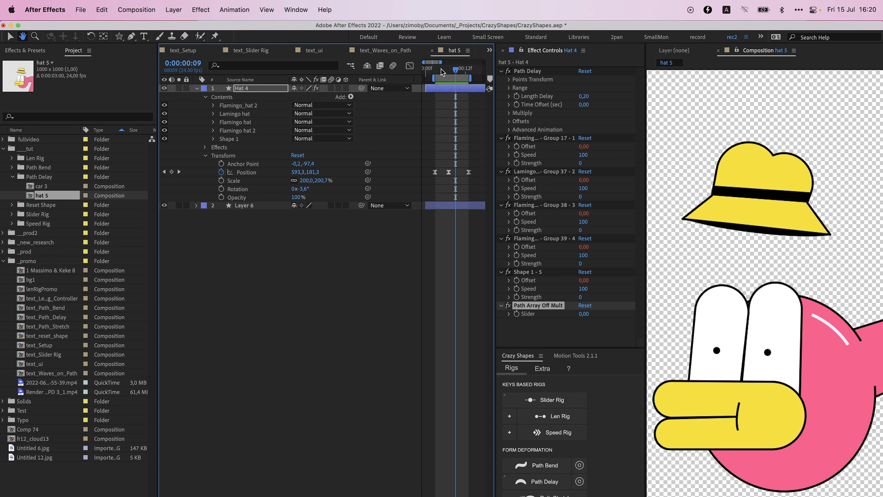
Step: Set Hat 4's Path Delay Length Delay to 0,80 and preview the hat's movement
key(space)
drag(584, 97, 613, 96)
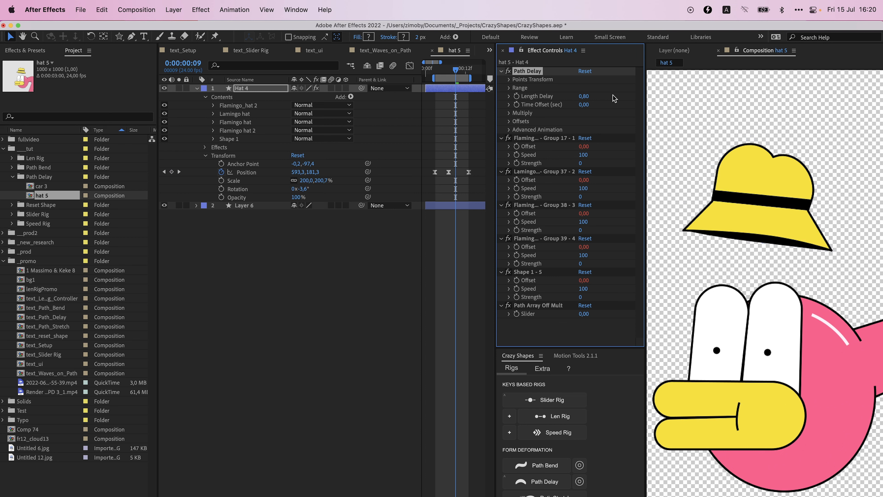
key(space)
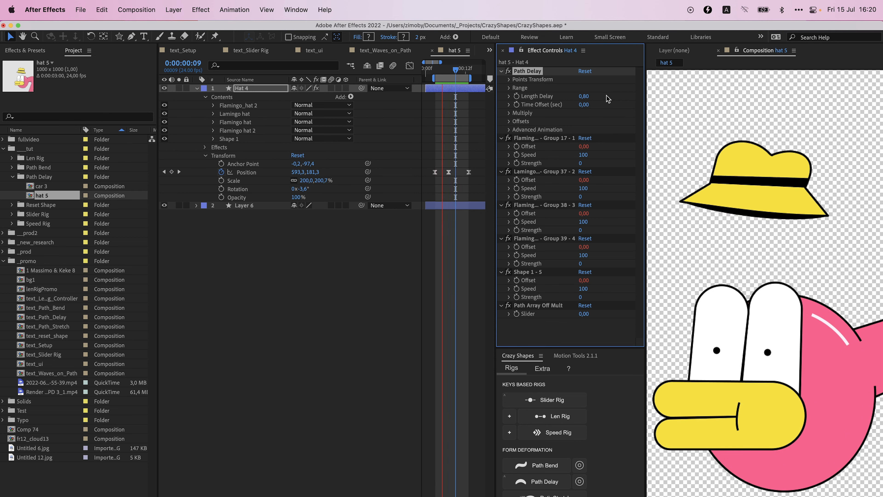
Step: Set Hat 4's Path Delay Length Delay to 0,44 and move to frame 4 to check the hat's deformation
key(space)
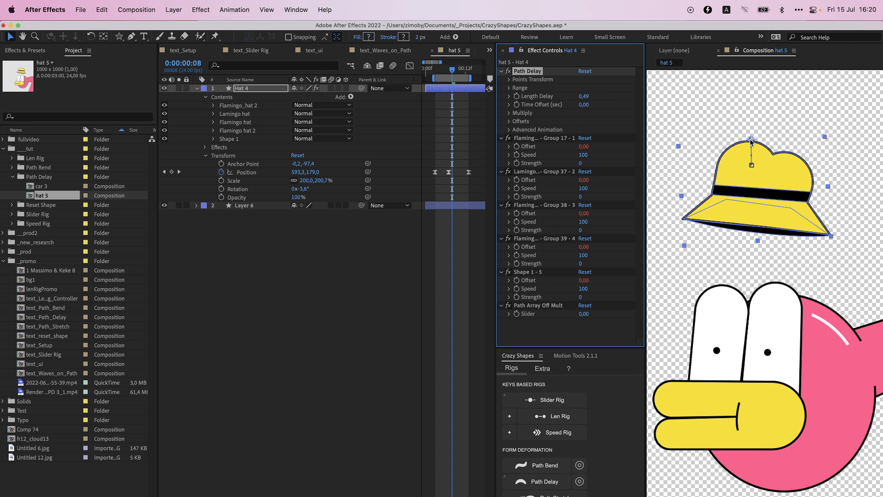
drag(752, 141, 752, 142)
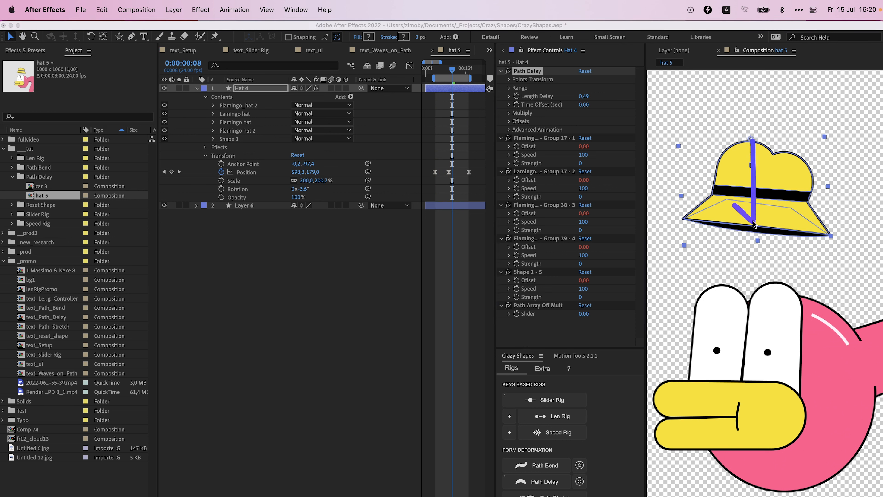
key(Escape)
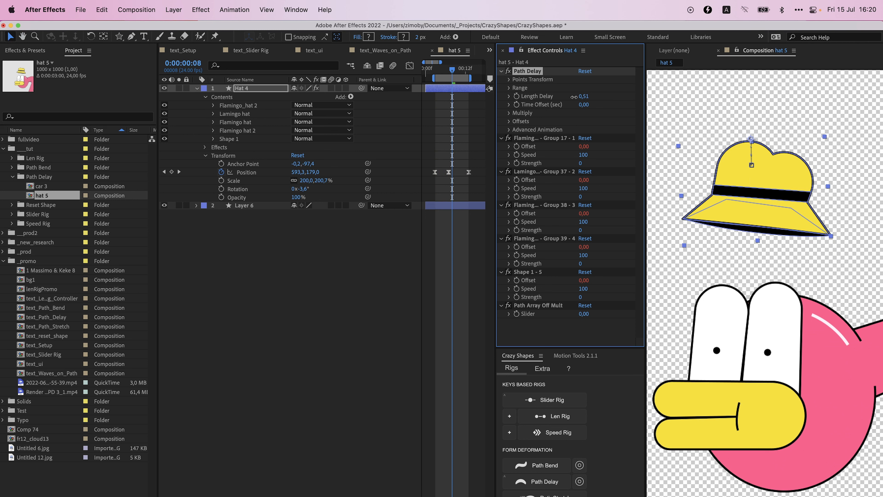
click(439, 69)
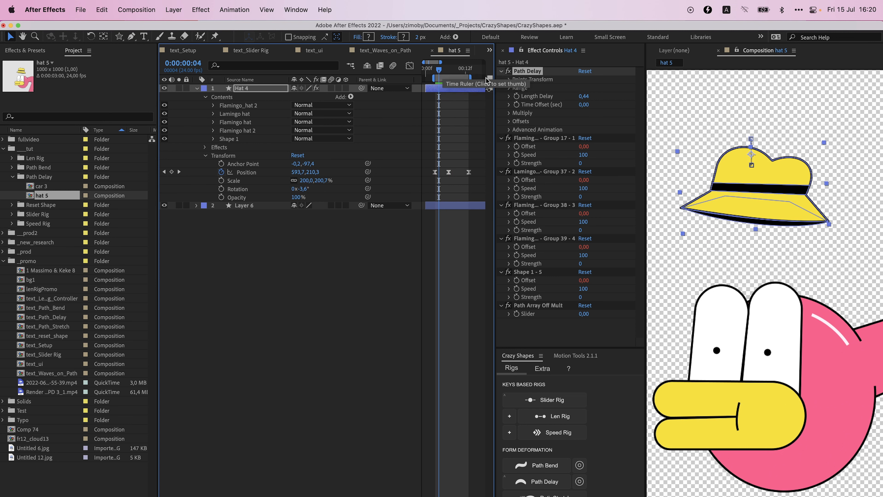
Step: Try a Position Delay Multiply of 2 on Hat 4, preview the hat, and restore the multiplier to 1
click(508, 113)
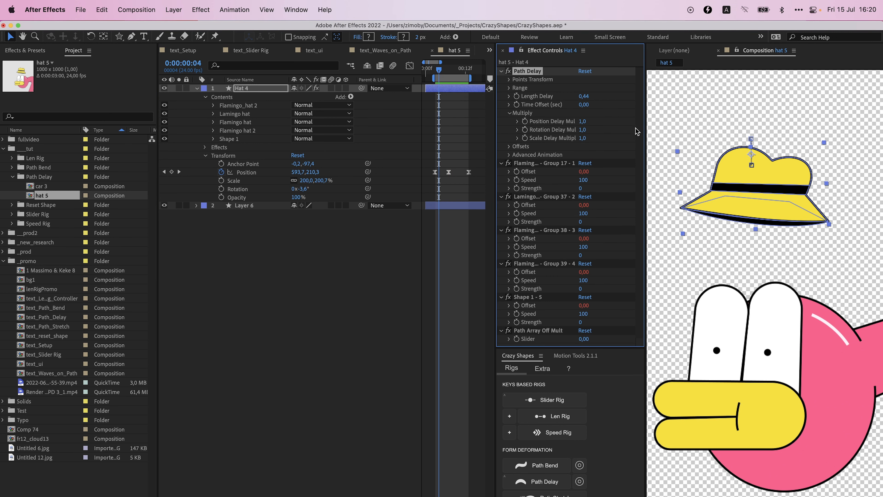
drag(644, 126, 652, 127)
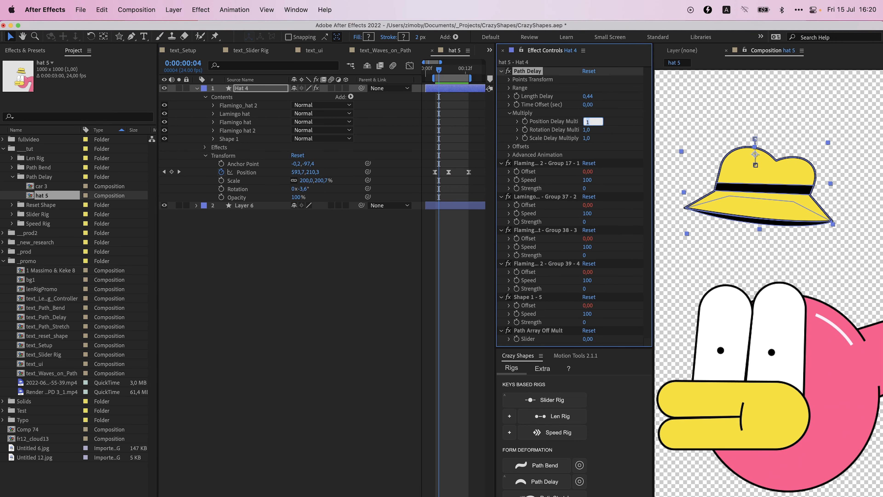
text(2)
click(621, 119)
drag(438, 66, 437, 66)
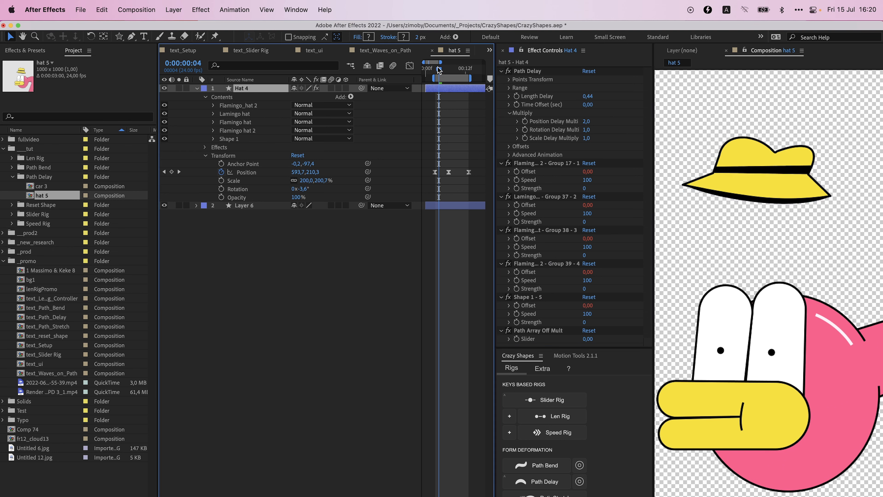
key(space)
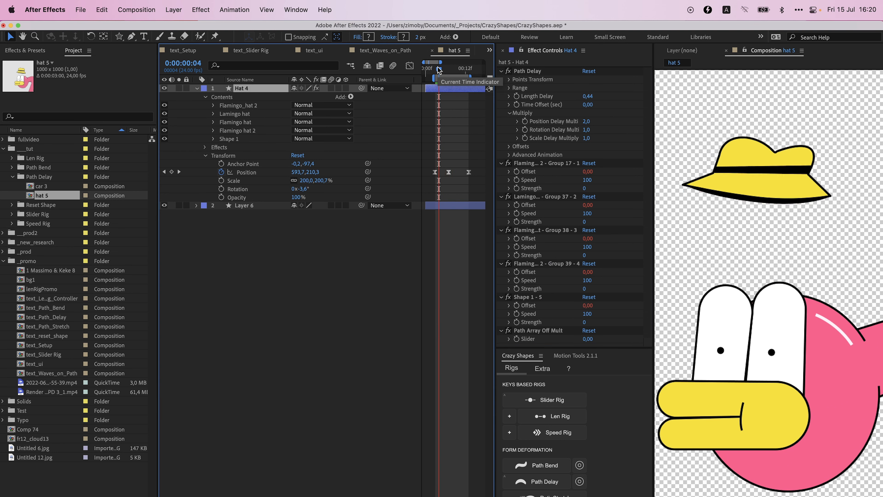
click(586, 120)
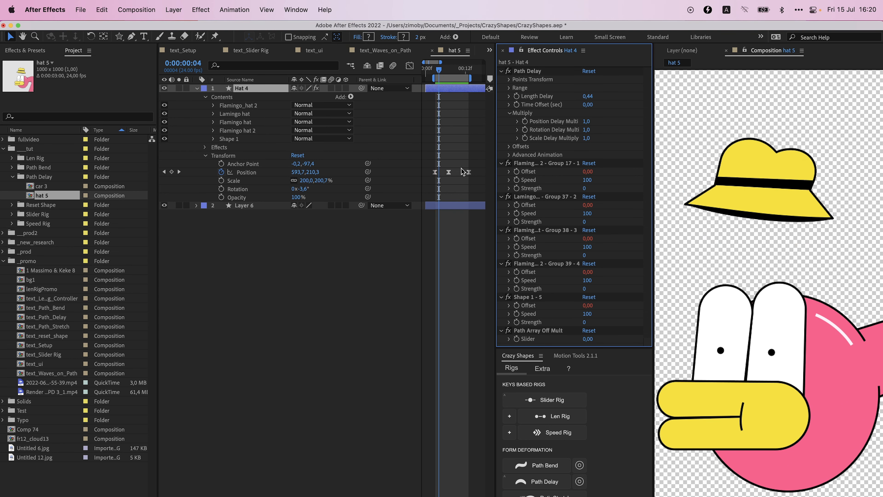
click(261, 174)
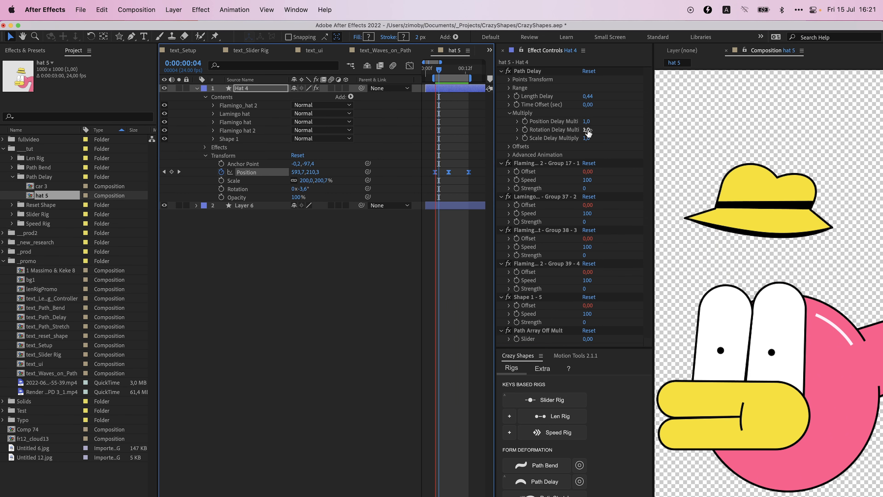
Step: In Hat 4's Path Delay Offsets, set Angle Delay to 0,80 and Points Delay to 2,00 while previewing the hat
click(510, 147)
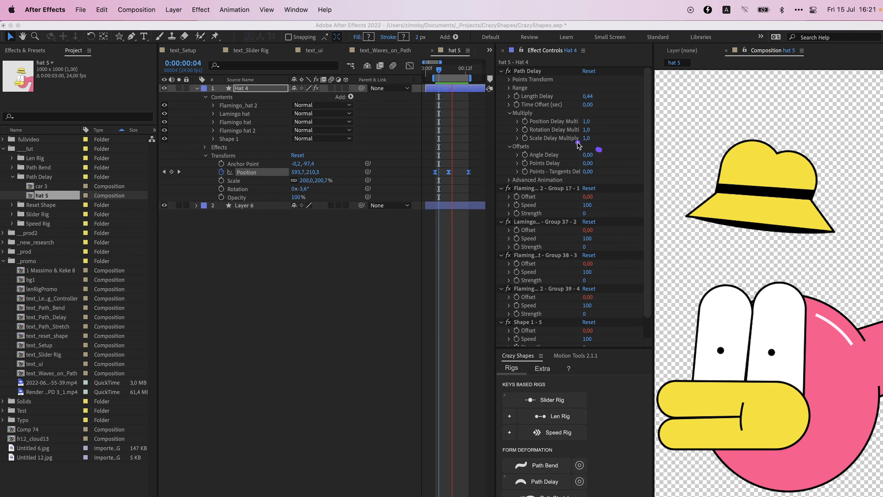
mouse_move(578, 143)
mouse_down()
mouse_move(597, 174)
mouse_move(556, 140)
mouse_move(609, 155)
mouse_move(595, 155)
mouse_up()
key(Escape)
click(440, 69)
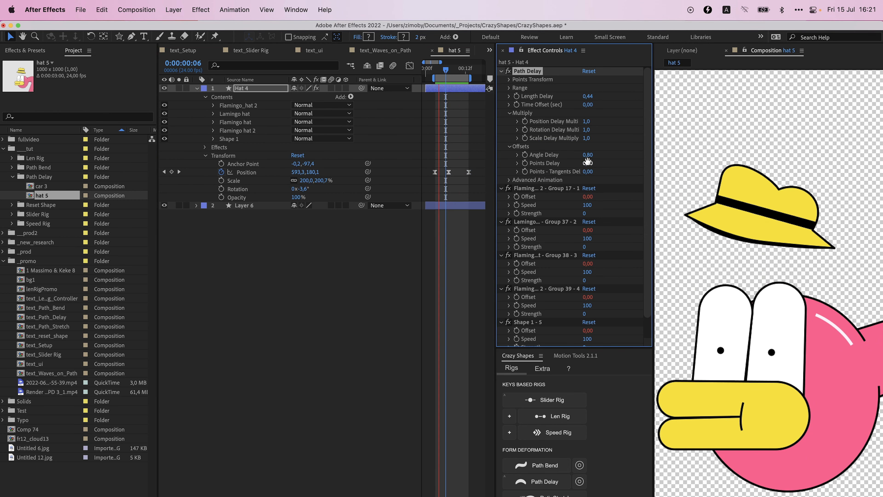
key(Page_Up)
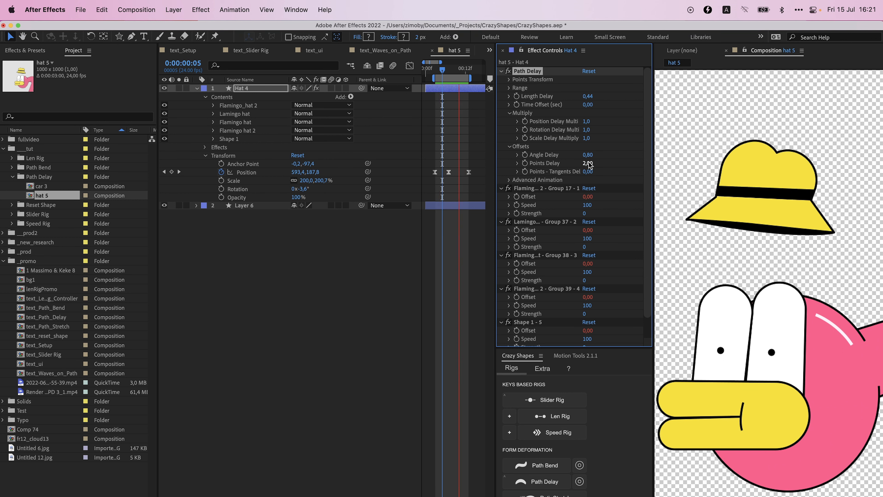
key(space)
key(space)
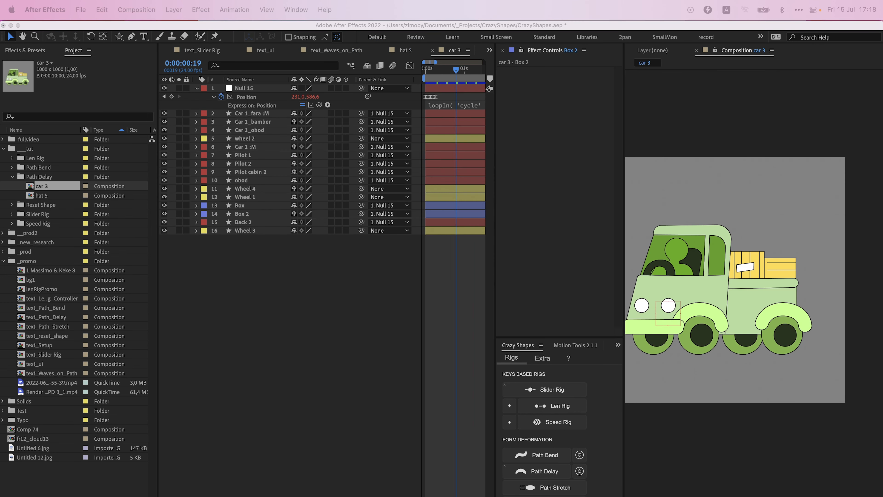
Step: Open the car 3 composition and preview the truck's animation from the start
click(57, 186)
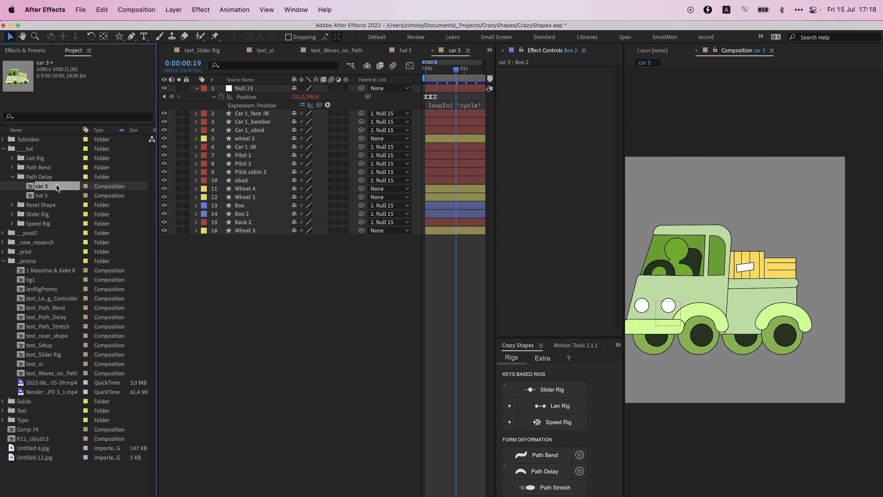
double_click(46, 185)
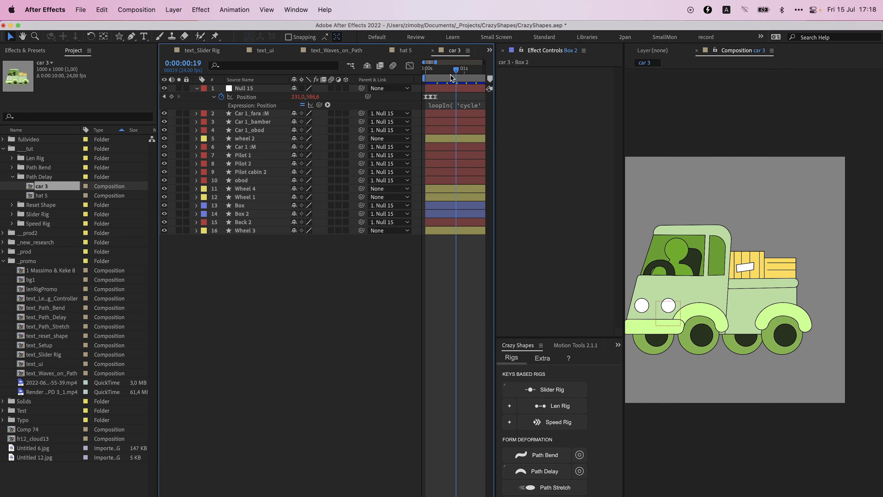
drag(451, 77, 430, 77)
key(space)
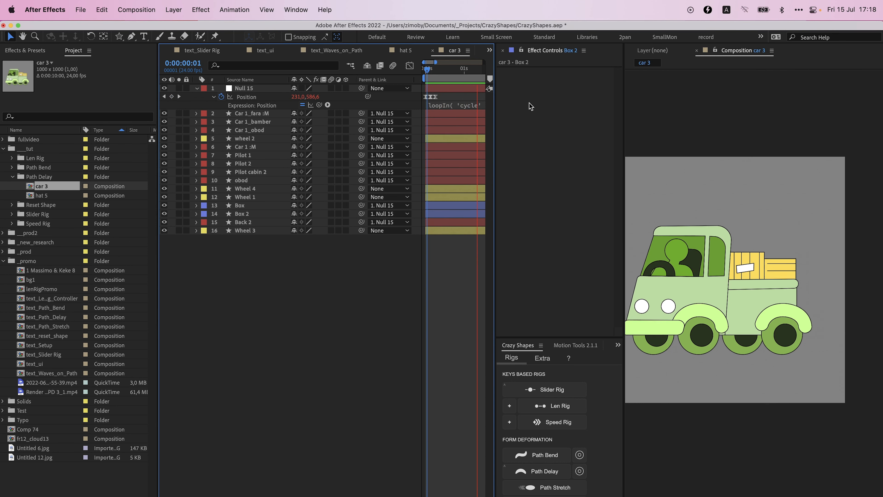
key(space)
drag(676, 155, 699, 134)
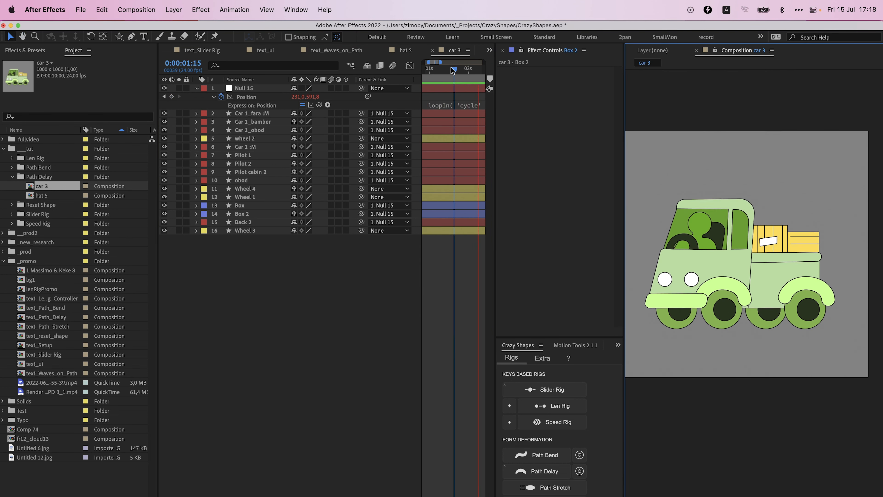
Step: Scrub through the truck's movement and examine the car layers alongside the looping Null 15 they are parented to
click(423, 71)
drag(423, 71, 450, 73)
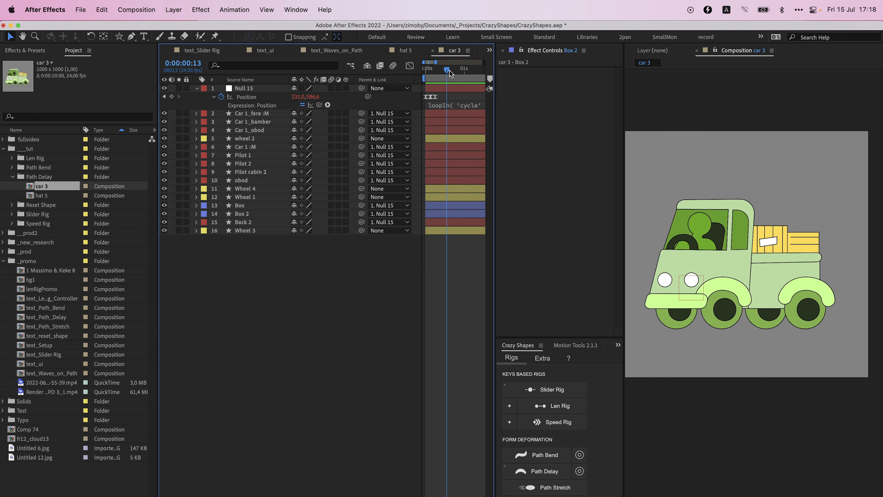
click(275, 113)
shift+click(249, 180)
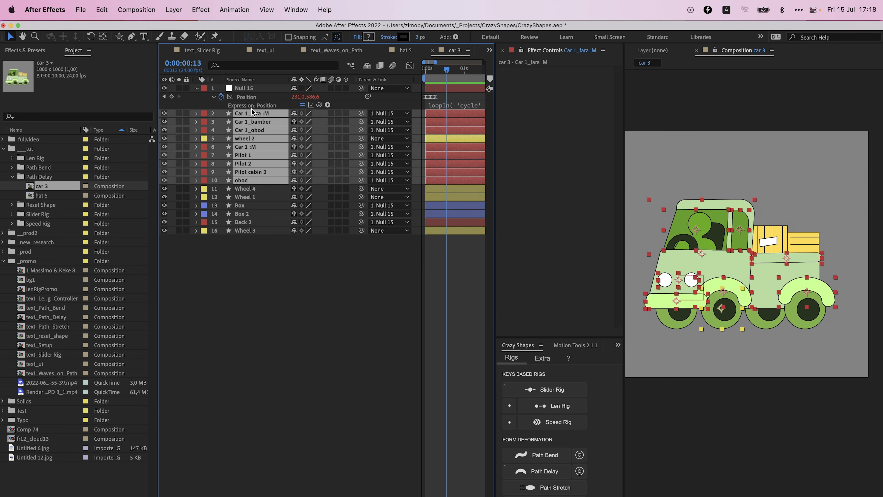
click(251, 90)
key(space)
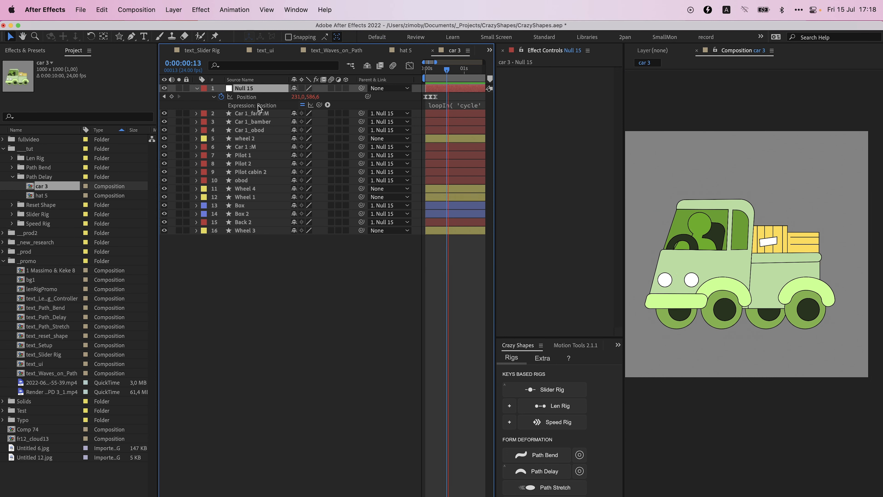
Step: Apply Path Delay to the Box and Box 2 layers on the truck bed and preview the result
click(770, 244)
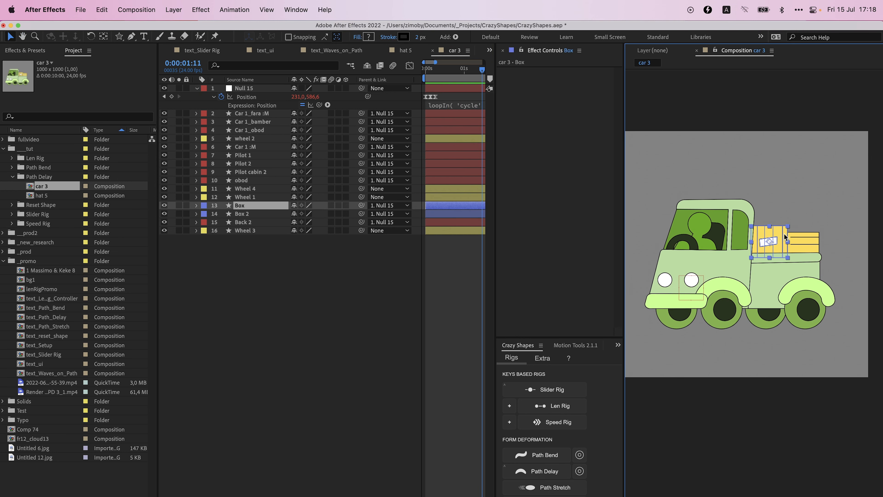
shift+click(802, 240)
scroll(801, 240, up, 5)
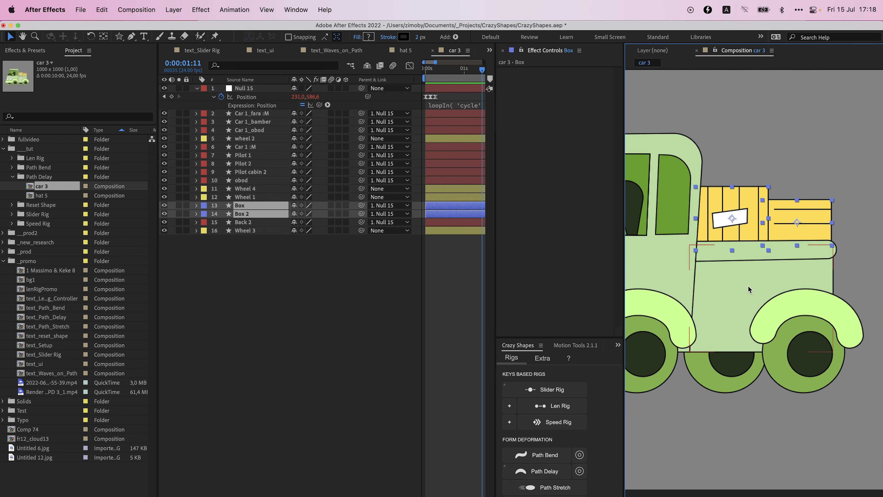
click(532, 471)
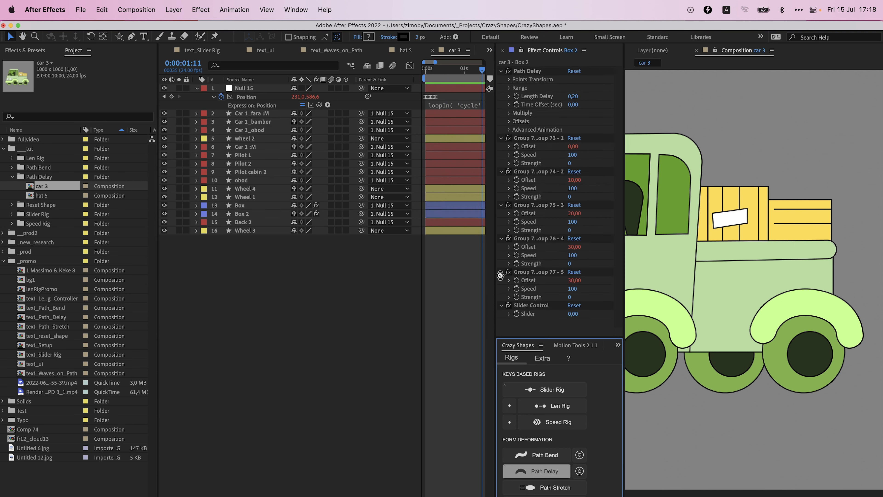
click(443, 68)
key(space)
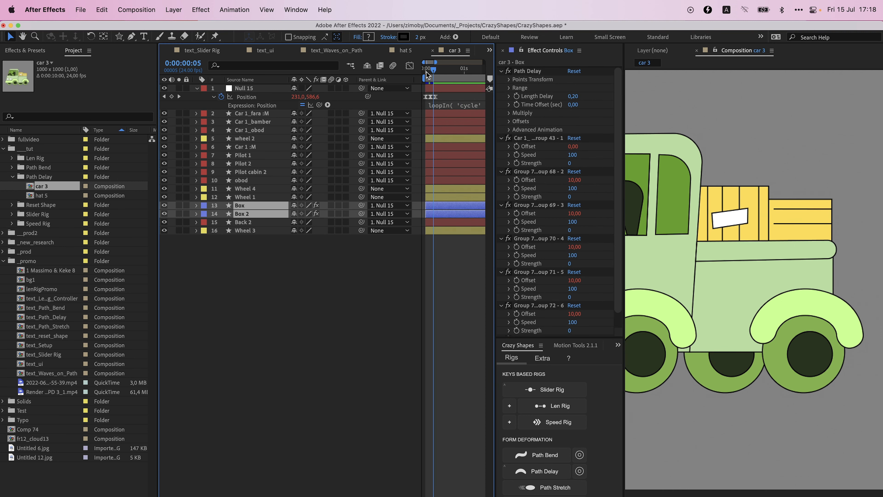
key(space)
Step: Reveal the Position properties of Box and Box 2 to check them for keyframes
click(246, 198)
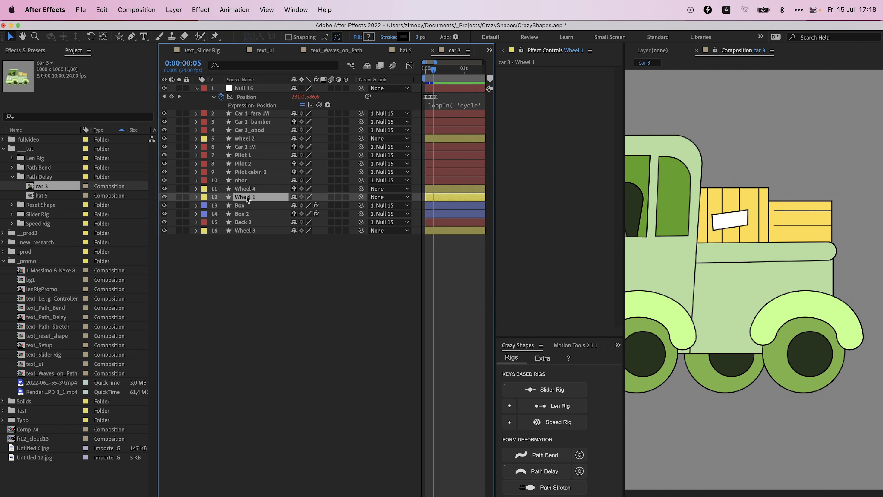
click(246, 206)
shift+click(247, 214)
key(p)
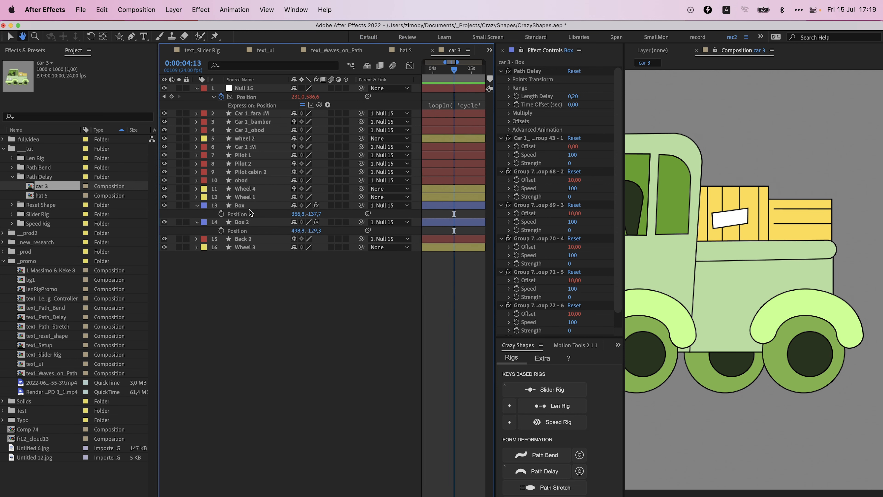
Step: Set Parent Motion to 1 in the Advanced Animation settings of Box's Path Delay and preview the box's movement
click(288, 204)
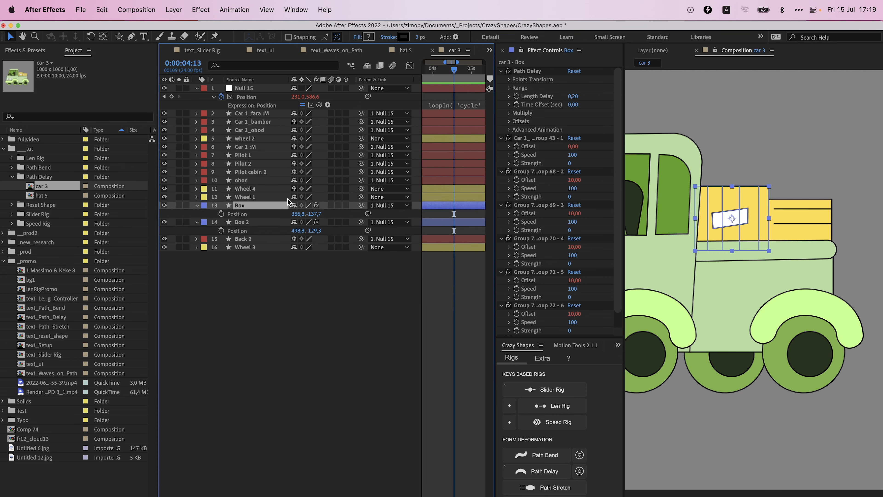
click(511, 131)
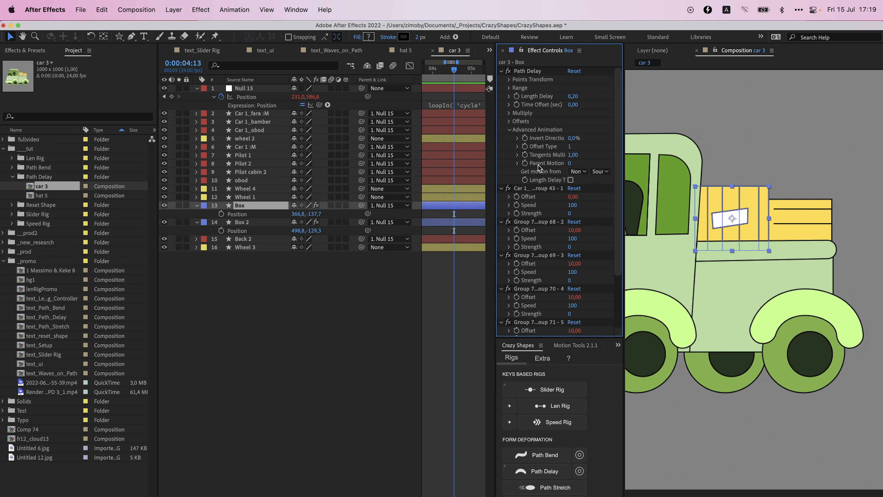
key(space)
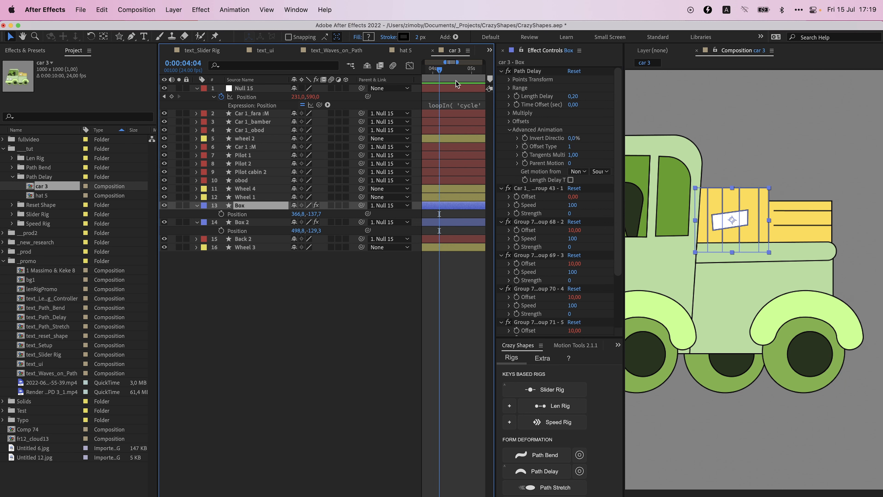
click(569, 164)
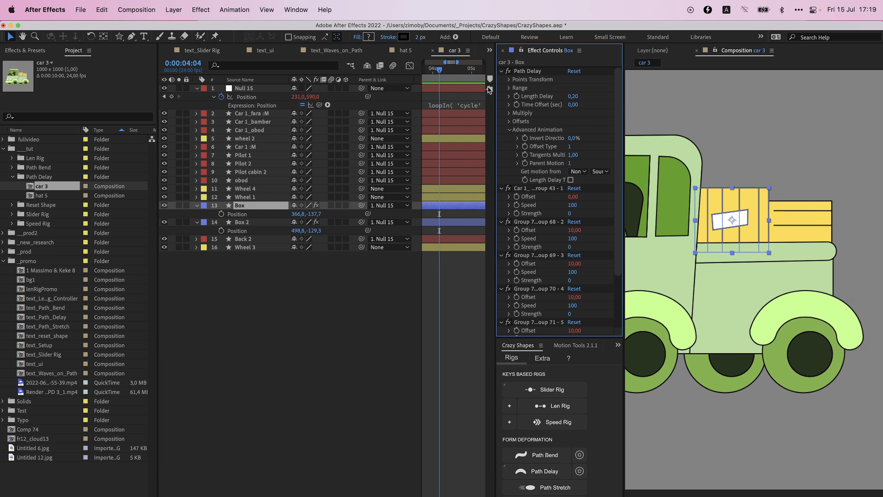
click(440, 73)
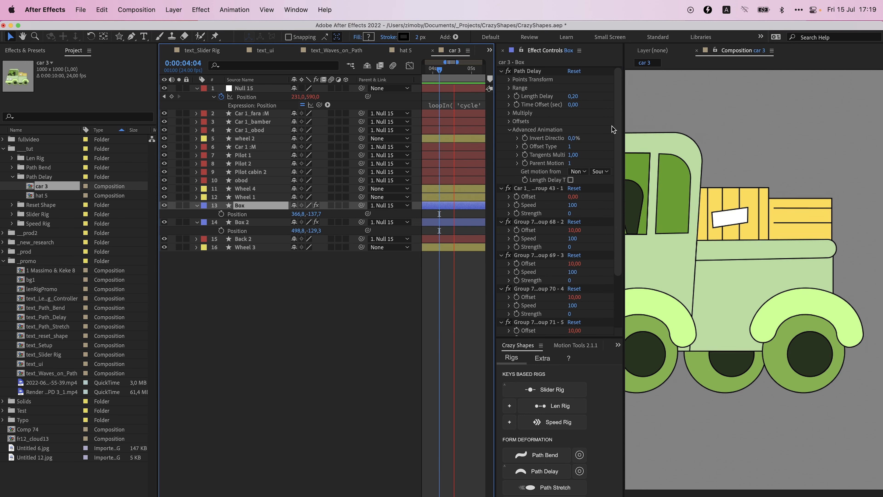
click(801, 224)
key(space)
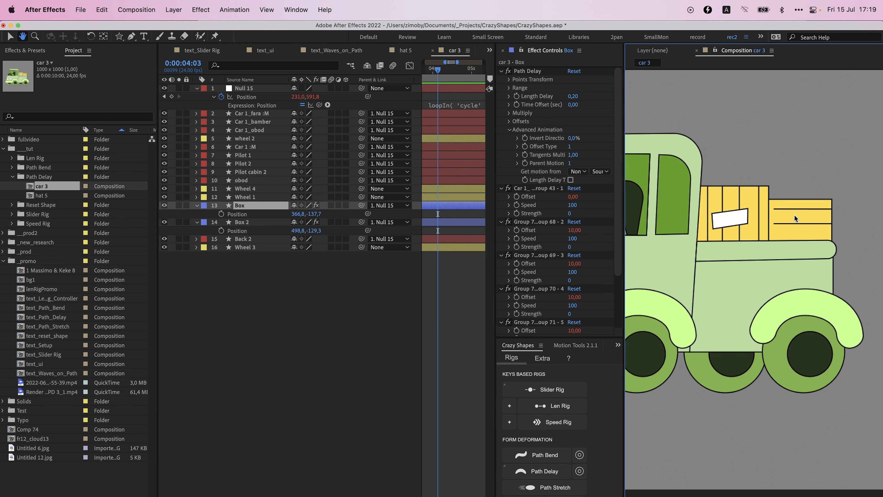
Step: Set Parent Motion to 1 in Box 2's Path Delay and preview both boxes on the moving truck
click(795, 218)
click(510, 130)
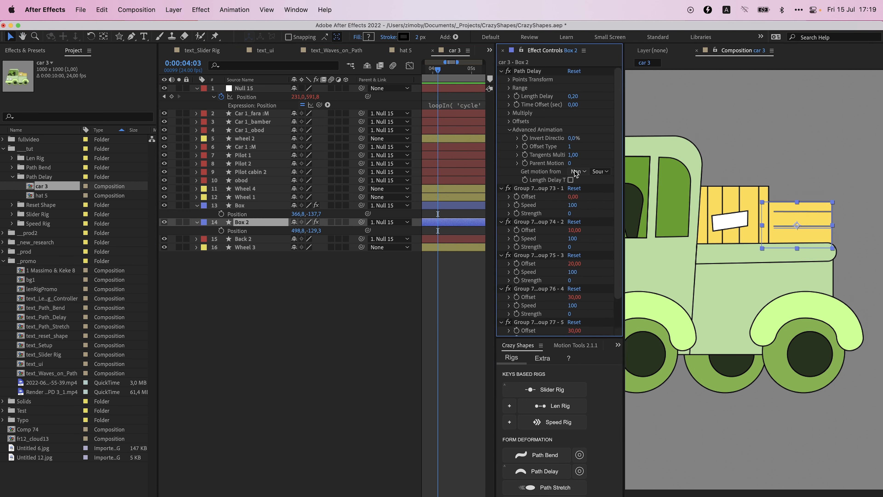
key(Return)
click(432, 71)
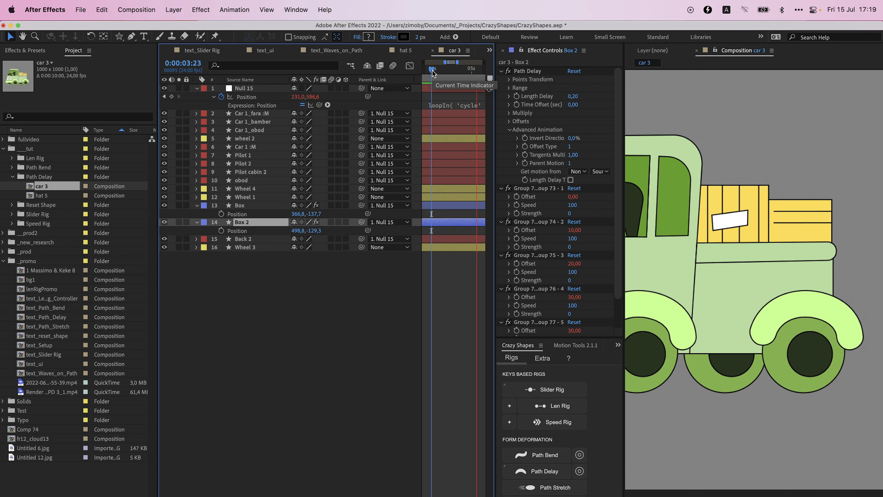
Step: Set Parent Motion to 2 in Box 2's Path Delay and preview the box on the moving truck
click(569, 163)
text(2)
key(Return)
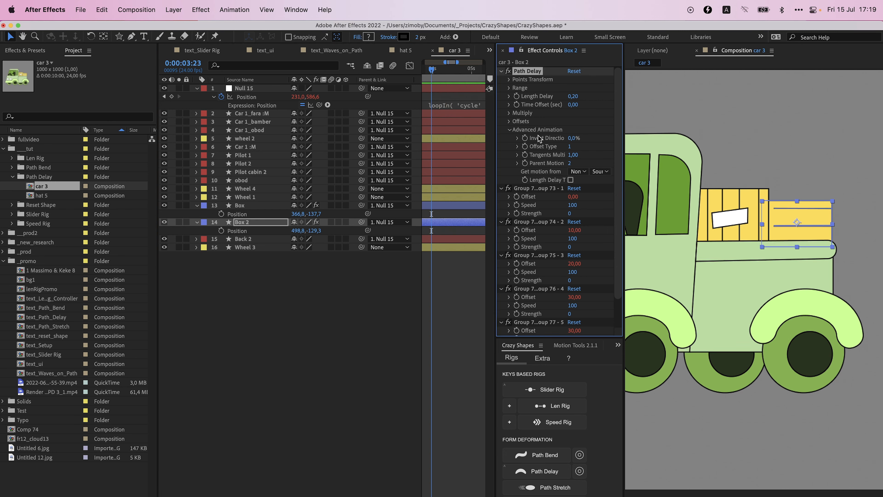
drag(440, 76, 437, 71)
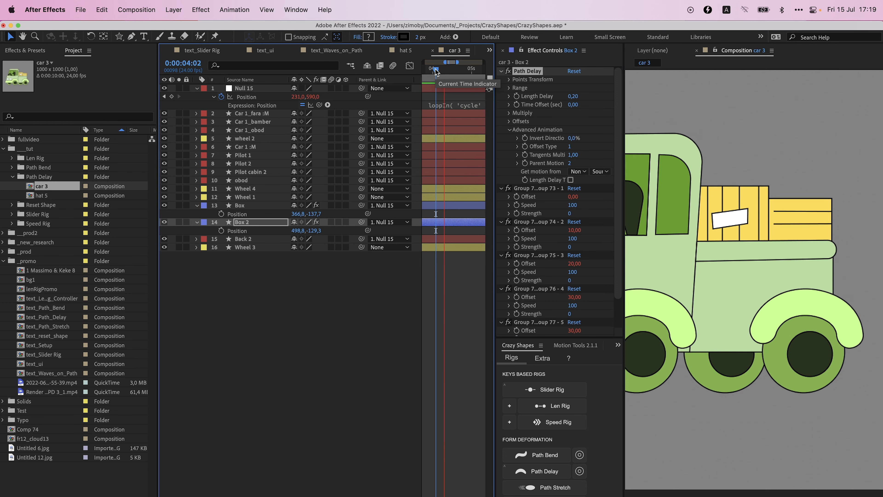
key(space)
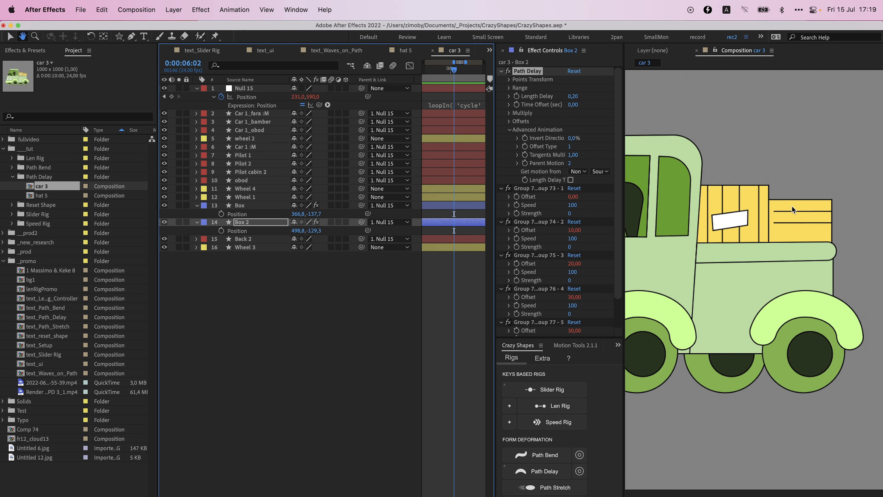
key(space)
Step: Set Angle Delay to 0.80 in the Offsets of Box 2's Path Delay and preview the box's movement
click(509, 122)
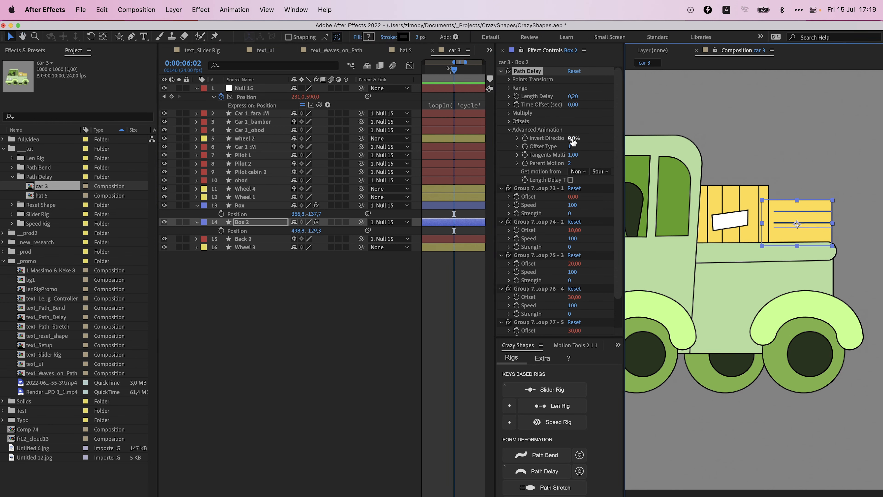
drag(573, 129, 576, 130)
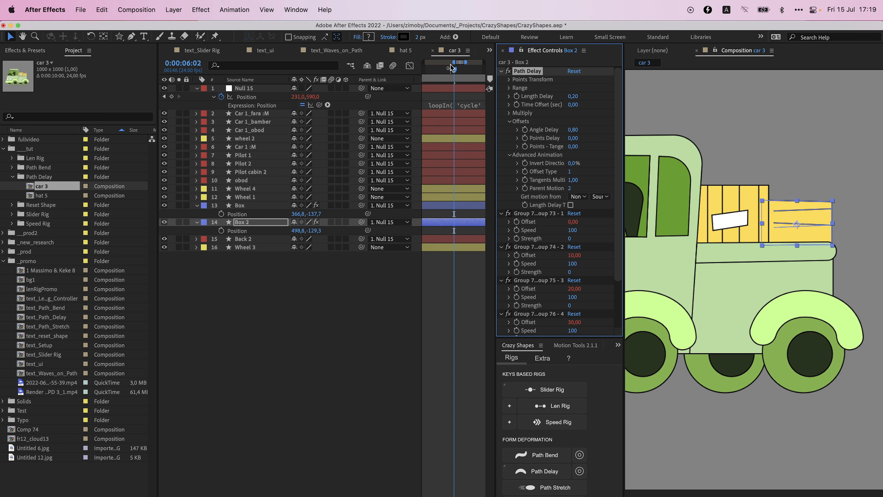
drag(451, 68, 438, 70)
key(space)
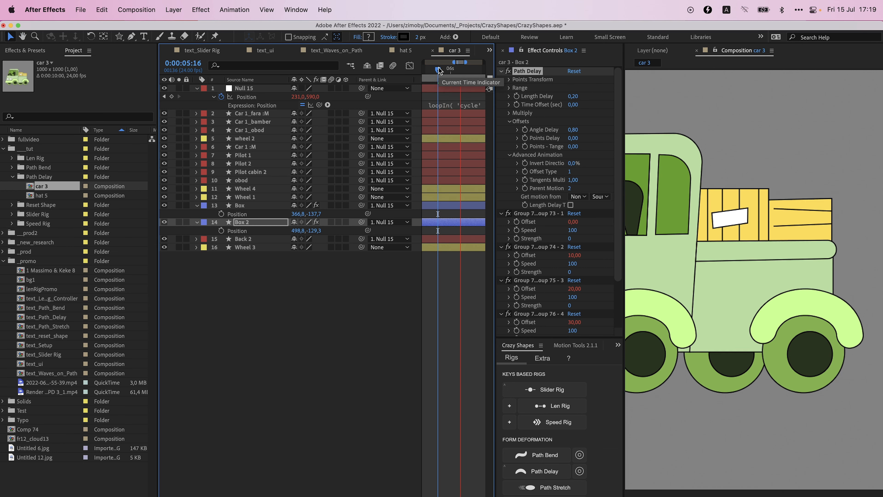
key(space)
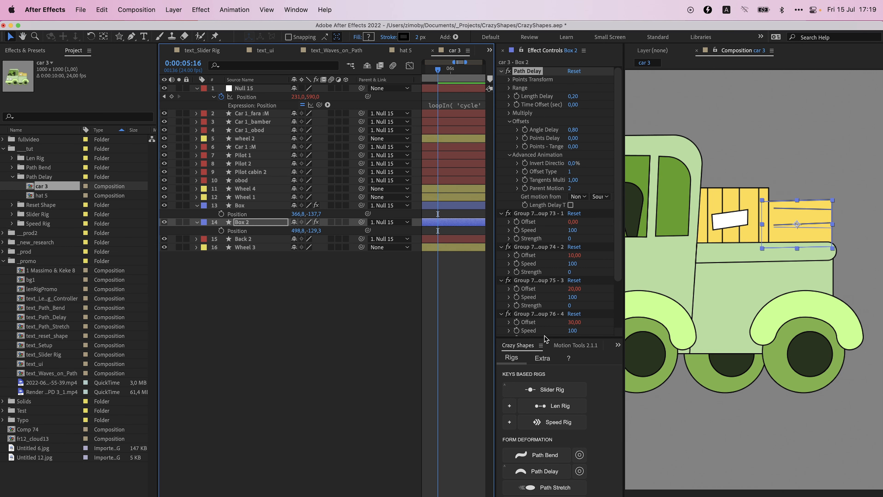
Step: Undo the Path Delay setup on Box and Box 2, and reapply it with motion taken from the parent layer
drag(545, 339, 553, 213)
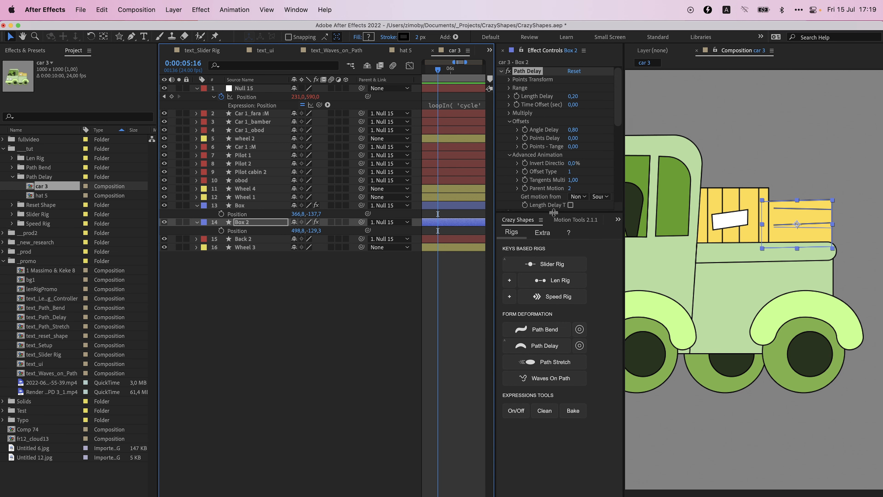
click(540, 343)
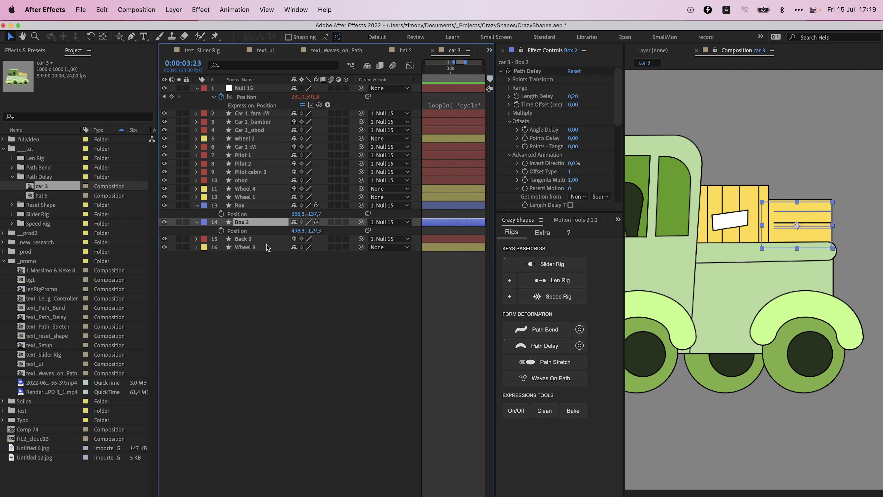
key(super+z)
key(super+z)
key(space)
key(super+z)
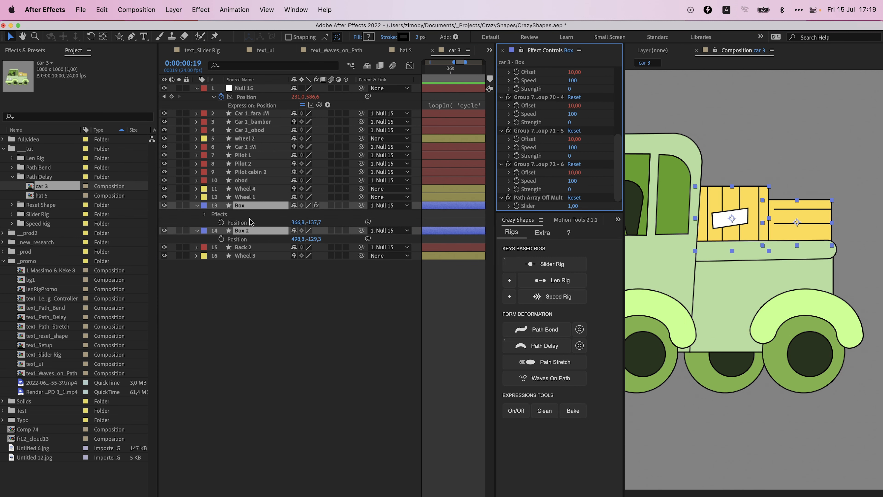
key(super+z)
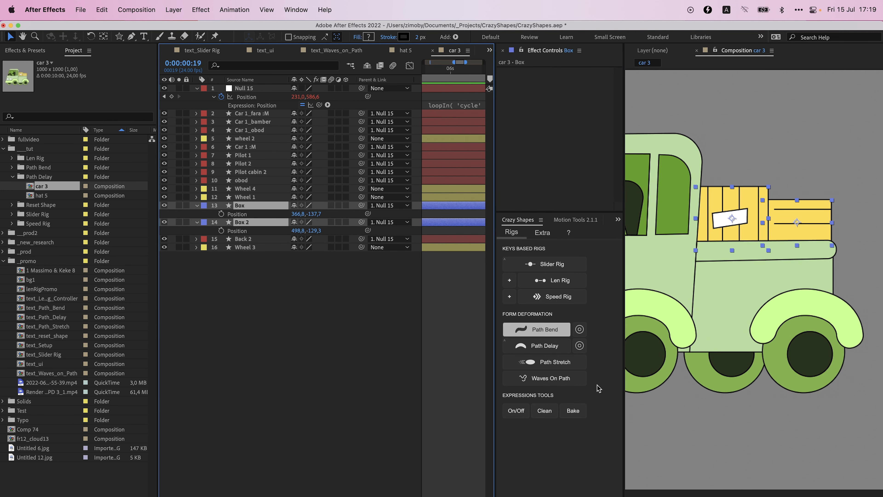
click(545, 344)
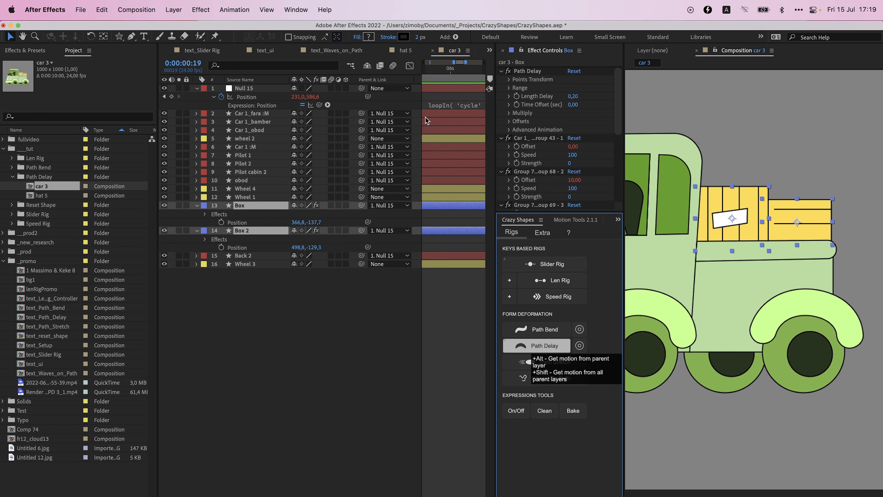
click(436, 72)
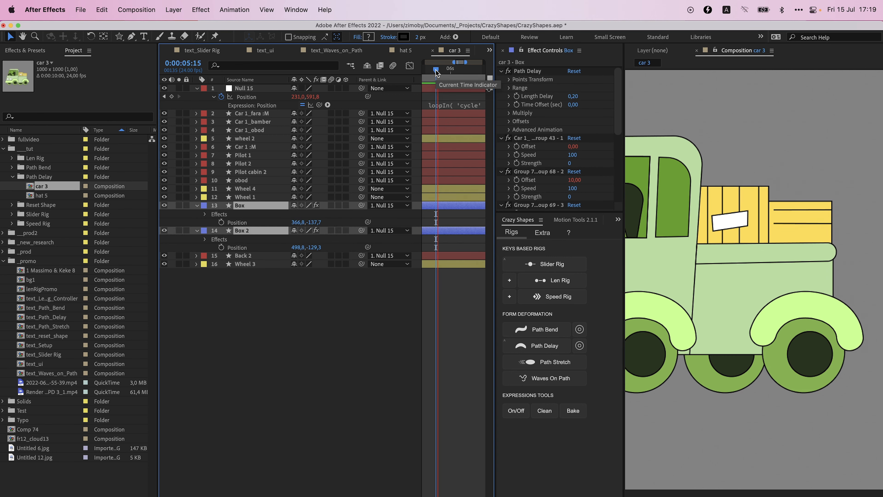
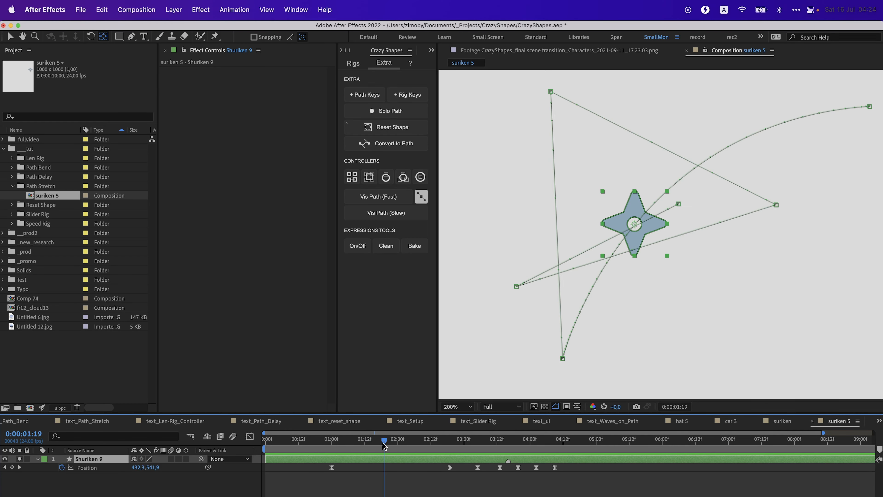
Step: Apply Path Stretch to the Shuriken 9 layer, scrub through its movement and select all its Position keyframes
drag(384, 441, 377, 446)
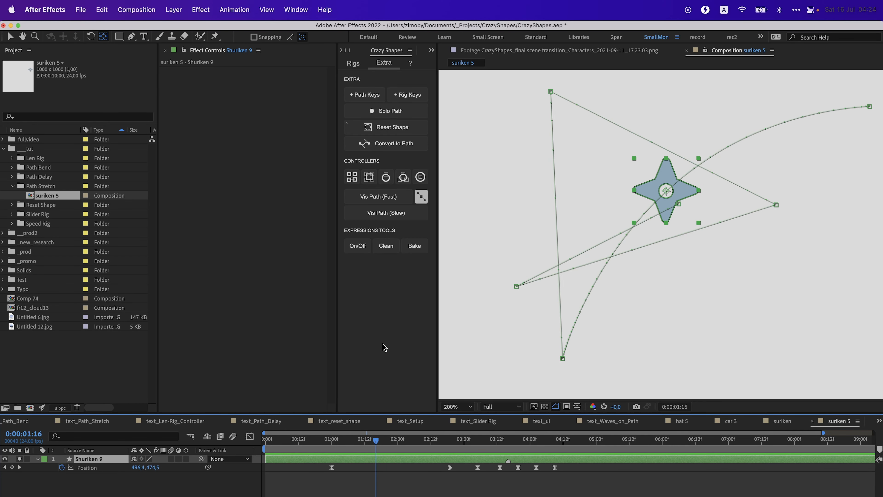
click(356, 70)
click(398, 134)
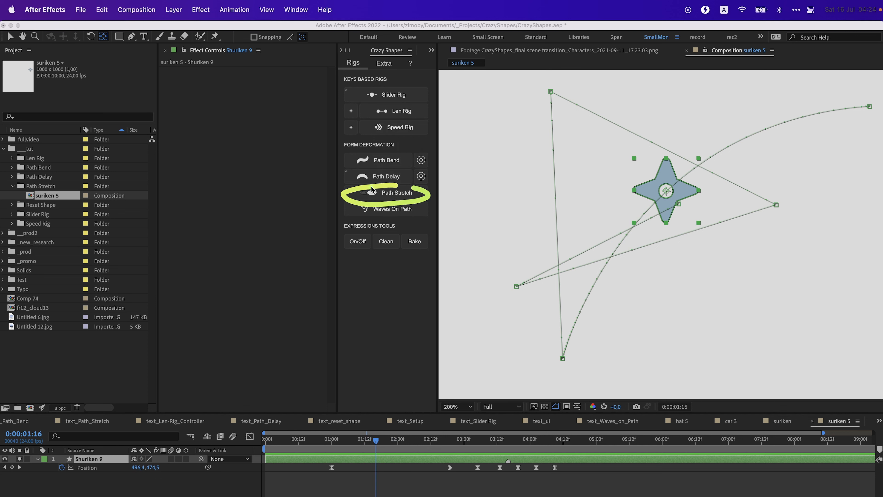
click(385, 193)
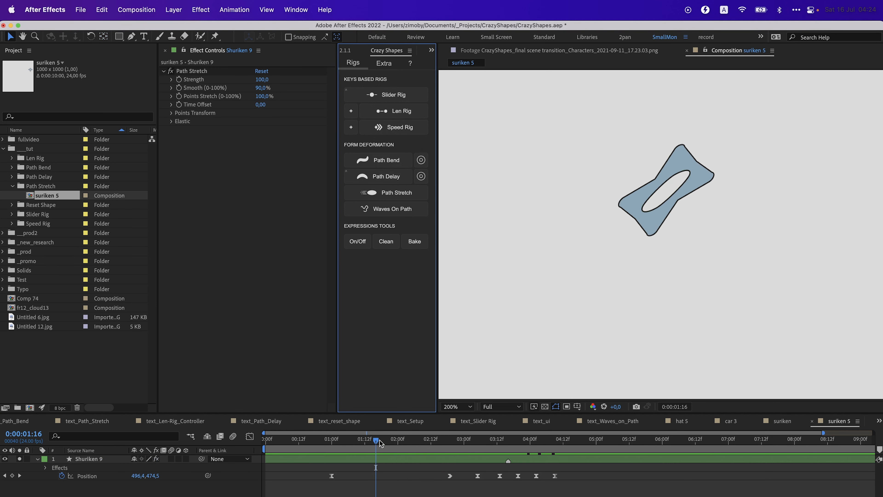
mouse_move(376, 440)
mouse_down()
mouse_move(370, 446)
mouse_move(554, 442)
mouse_move(378, 445)
mouse_up()
click(98, 476)
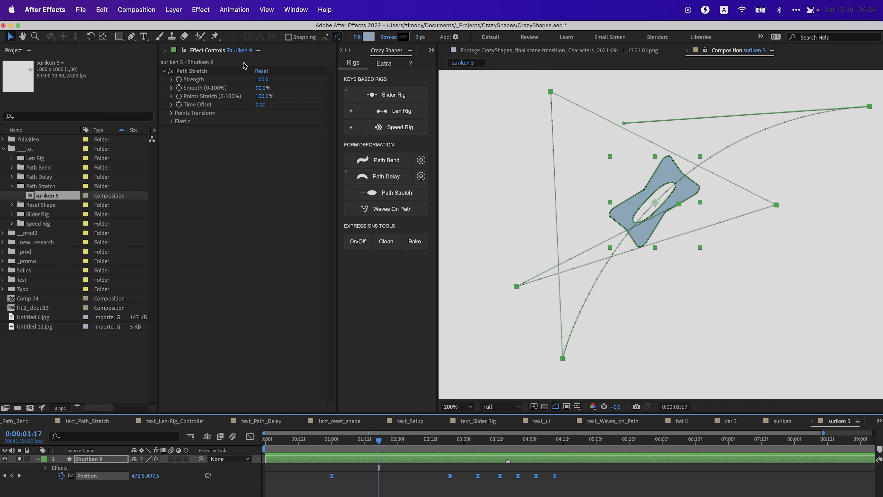
Step: Set Smooth to 78% in Shuriken 9's Path Stretch, checking the deformation along the motion path
click(209, 75)
mouse_move(264, 83)
mouse_down()
mouse_move(400, 83)
mouse_move(257, 90)
mouse_up()
key(super+z)
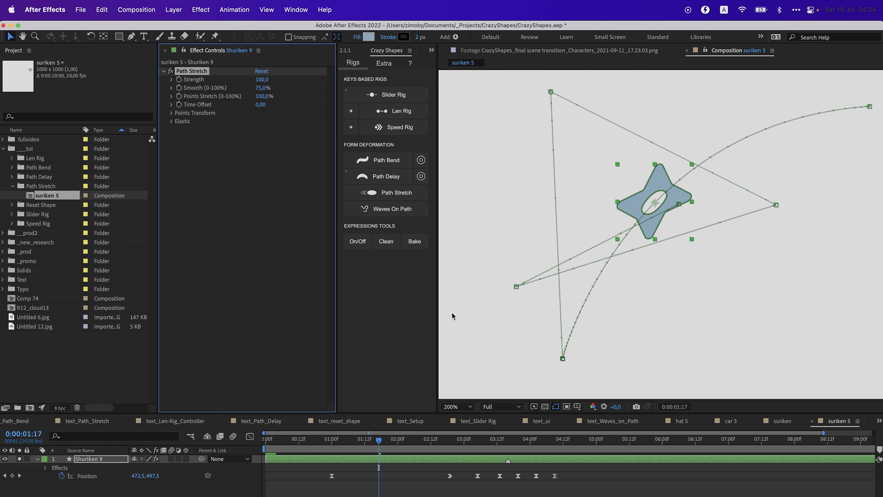
click(398, 440)
drag(400, 439, 433, 439)
drag(262, 88, 277, 87)
drag(439, 443, 445, 439)
drag(262, 90, 251, 91)
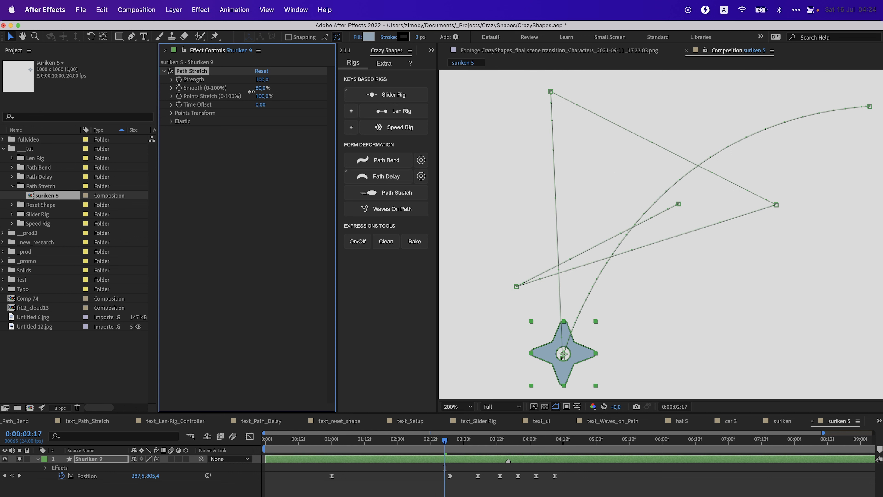
drag(422, 442, 371, 448)
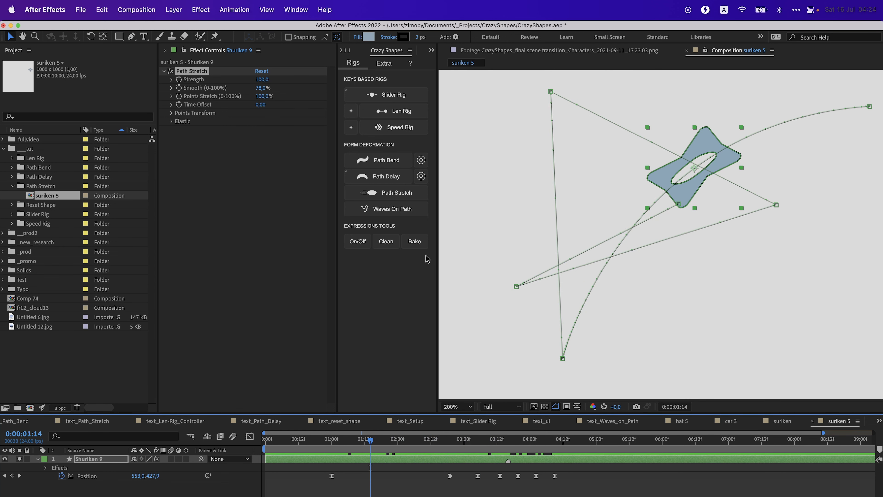
Step: Try lowering Points Stretch to 49% in the shuriken's Path Stretch
drag(260, 99, 247, 98)
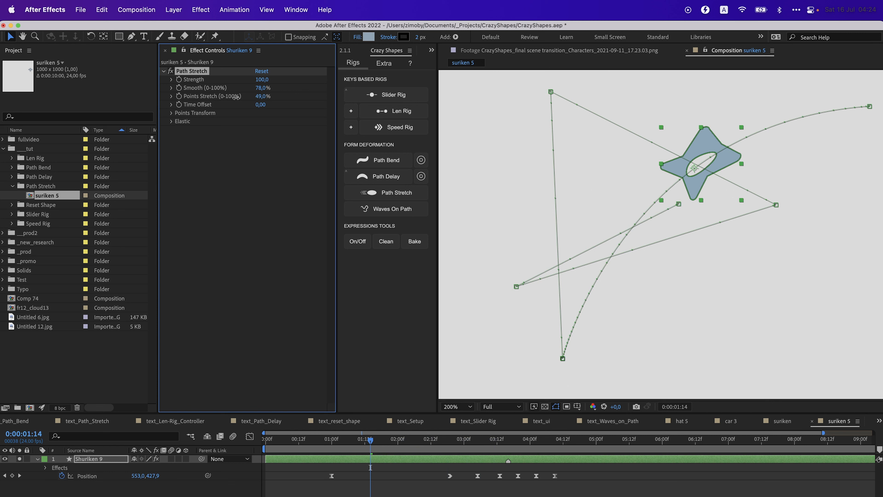
mouse_move(372, 442)
mouse_down()
mouse_move(360, 441)
mouse_move(482, 443)
mouse_move(371, 442)
mouse_up()
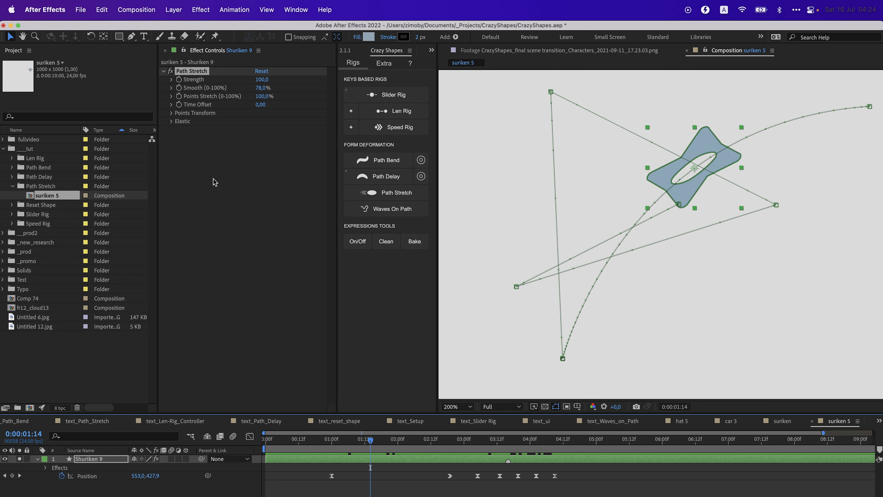
Step: Try a Points Rotation of 90° in the shuriken's Points Transform settings, undo it and scrub through the motion
click(170, 113)
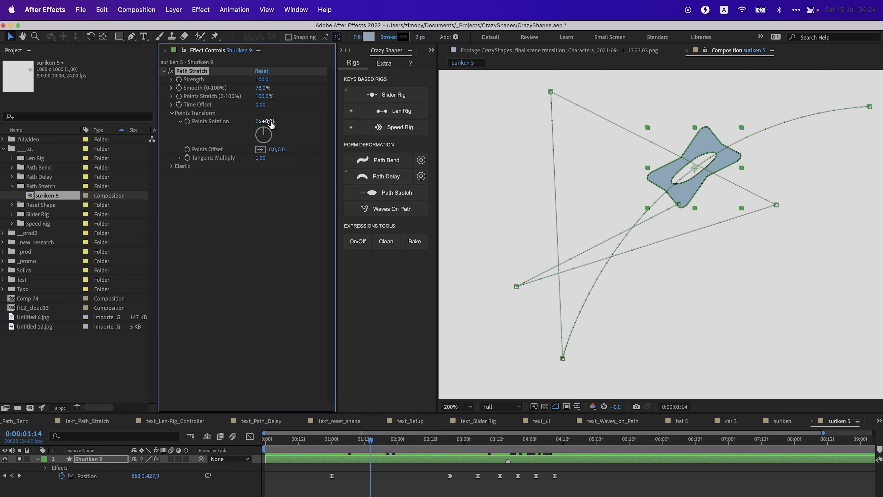
drag(271, 124, 290, 125)
key(super+z)
drag(488, 445, 481, 446)
drag(265, 121, 330, 141)
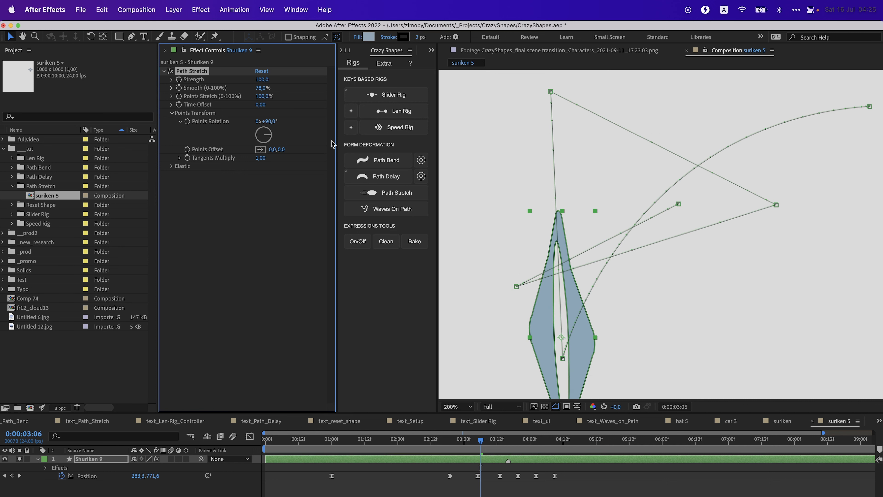
key(super+z)
drag(418, 443, 399, 443)
drag(500, 446, 470, 448)
Step: Locate the Reset Shape tool among the Crazy Shapes extra tools
click(384, 63)
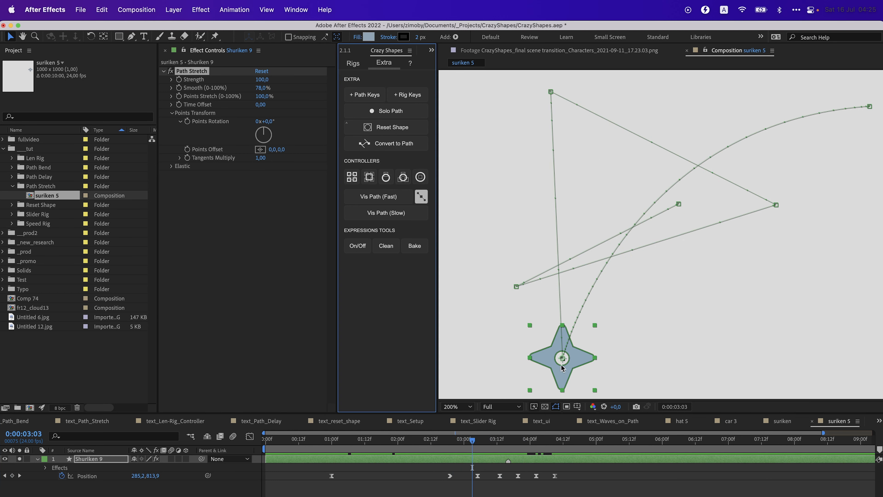
key(ctrl+a)
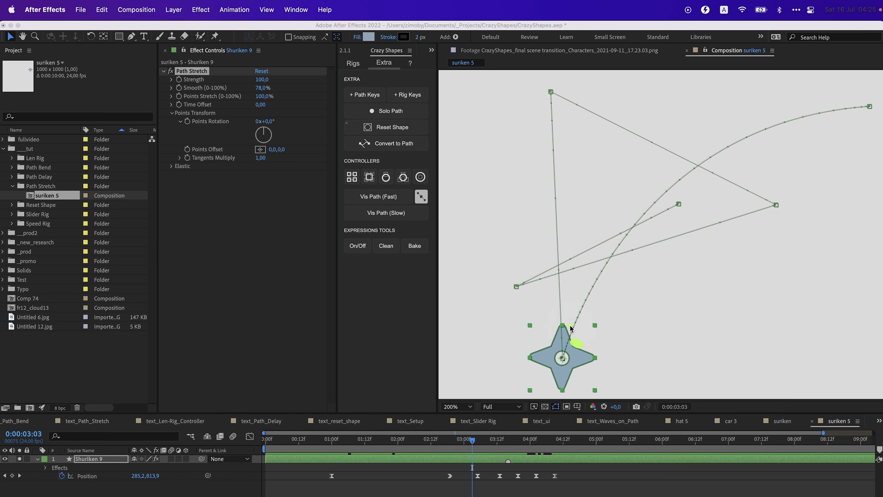
click(363, 124)
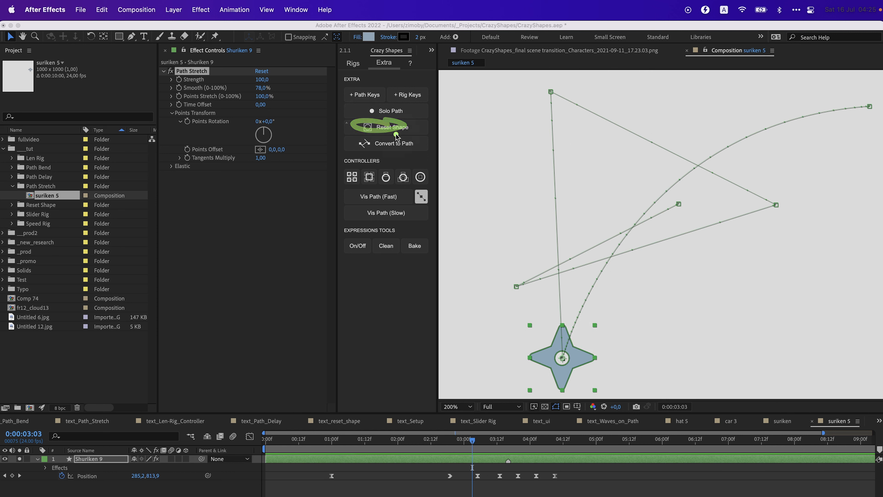
Step: Enable Elastic Toggle in Shuriken 9's Path Stretch and preview the motion around the last Position keyframes
click(196, 72)
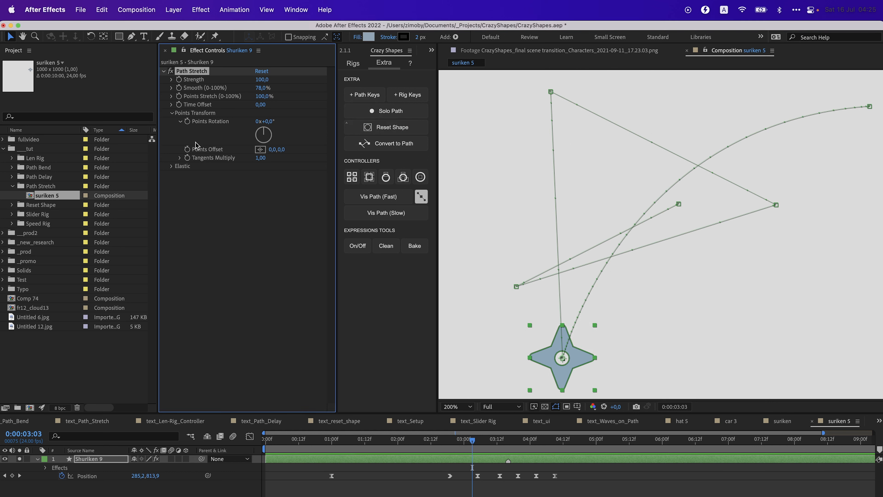
click(172, 166)
click(259, 175)
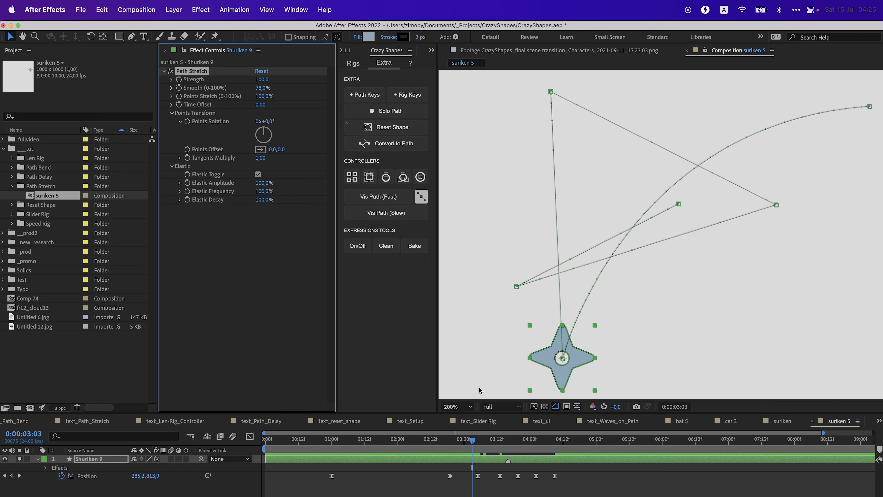
drag(481, 434, 508, 441)
click(502, 438)
click(518, 475)
key(space)
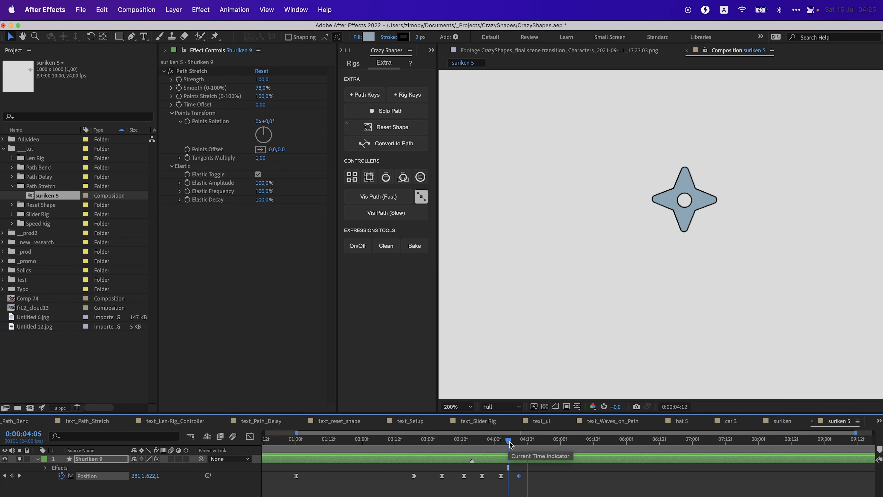
key(space)
key(space)
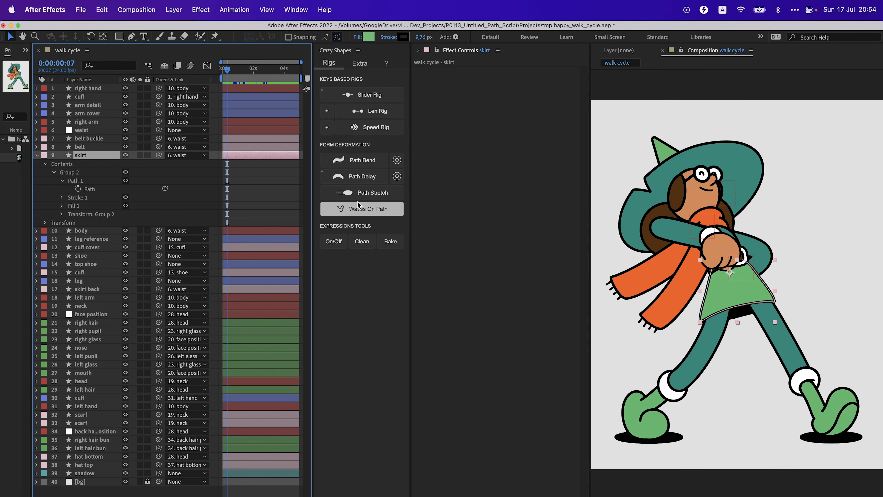
Step: Apply Waves On Path to the skirt layer, then solo the skirt and preview its waves
click(369, 208)
drag(226, 69, 229, 73)
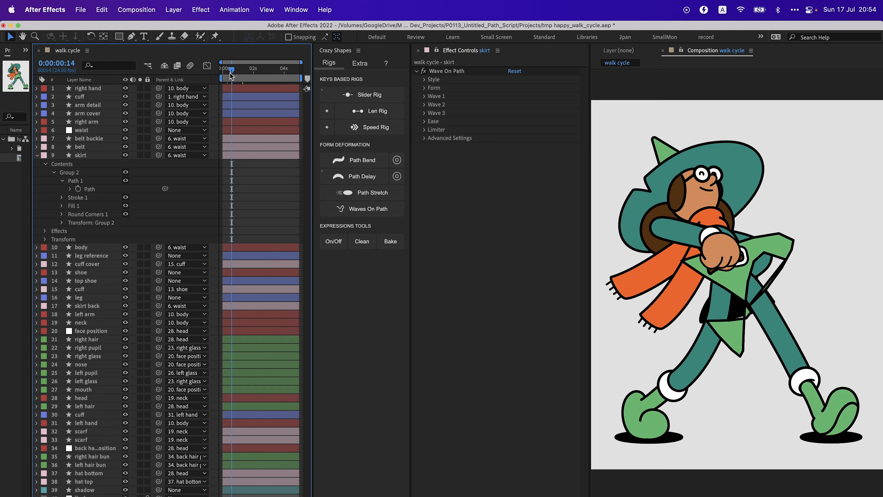
click(140, 155)
key(space)
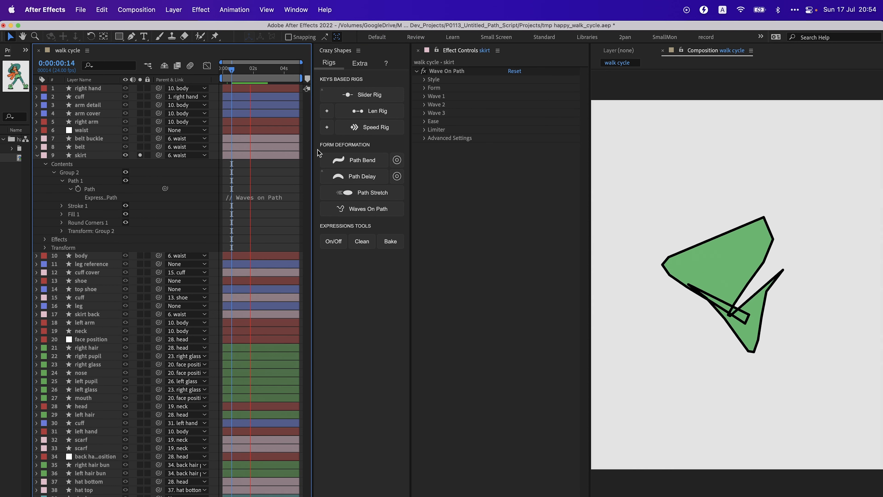
Step: Set the skirt's Wave 1 amplitude to 20 px and its frequency to 500% in Wave On Path
click(428, 96)
click(513, 112)
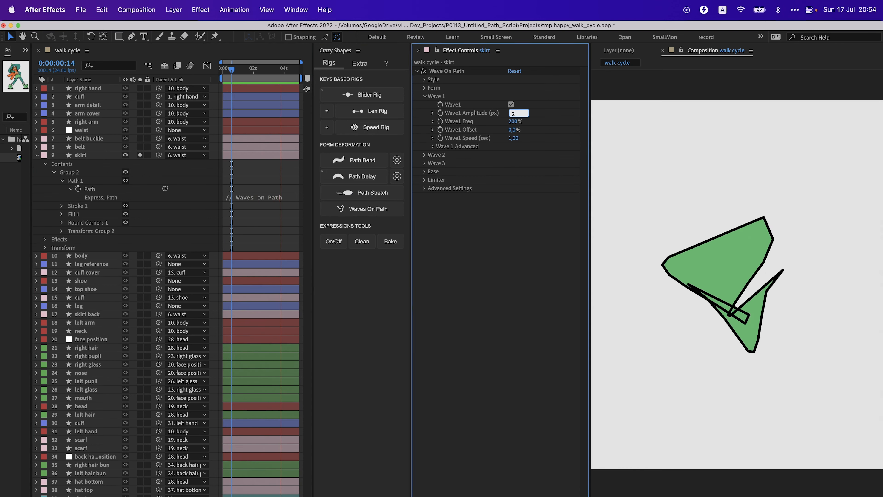
text(20)
key(Return)
click(515, 121)
text(500)
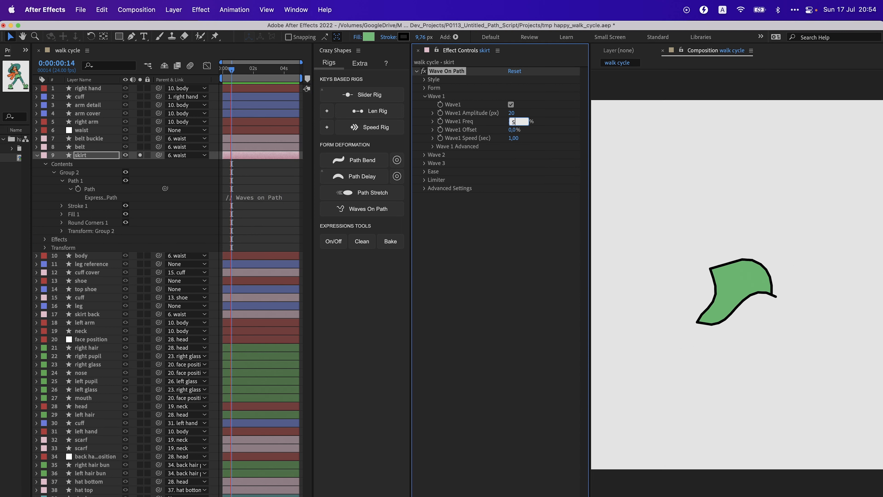
key(Return)
Step: Try switching the skirt's Wave 2 on and off, then stop the preview
click(425, 154)
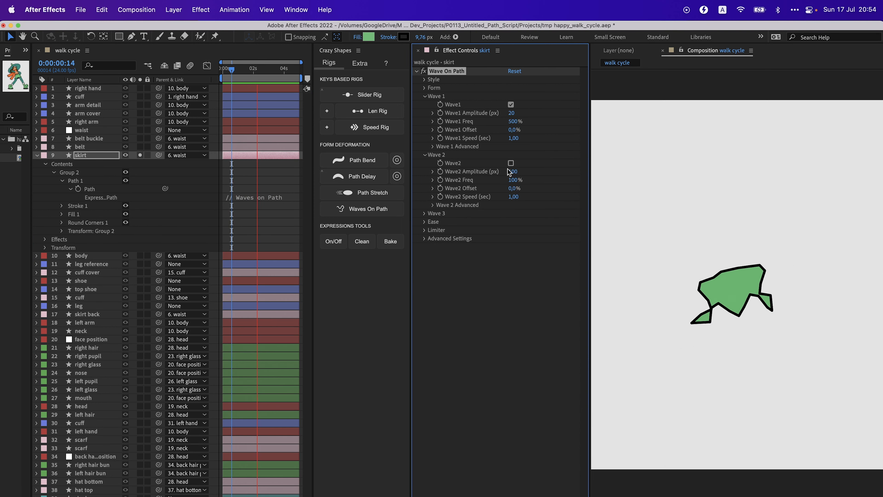
click(511, 164)
click(511, 164)
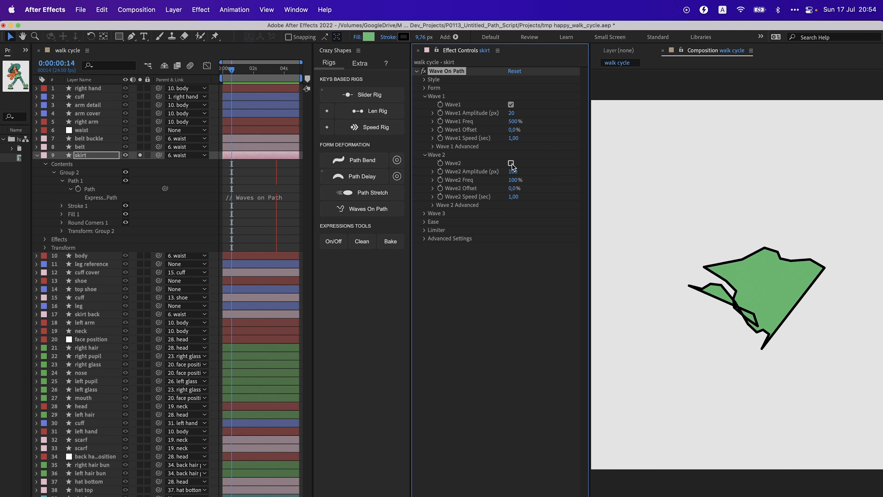
key(space)
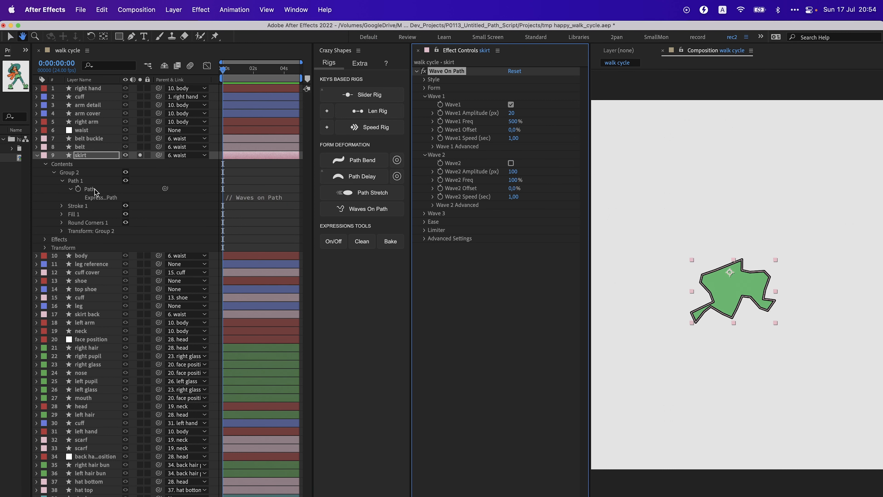
Step: Try toggling the expression on the skirt's Path off and back on, then preview the wave motion
click(94, 189)
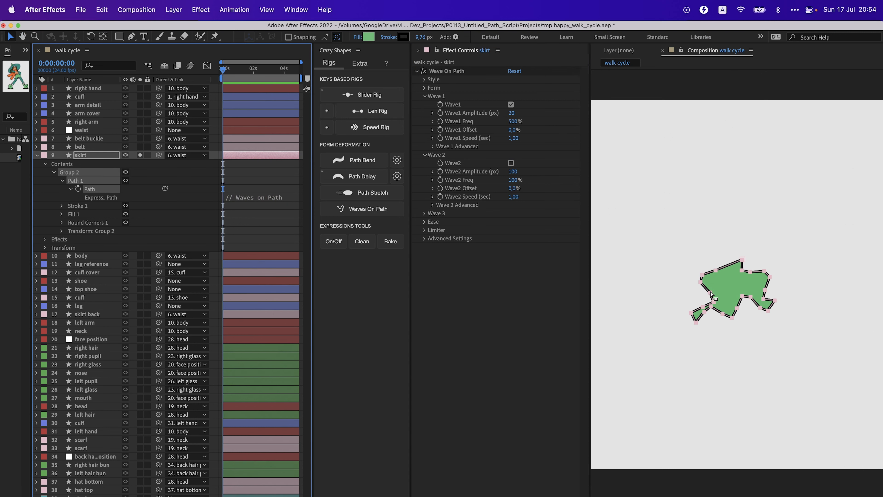
scroll(725, 290, up, 2)
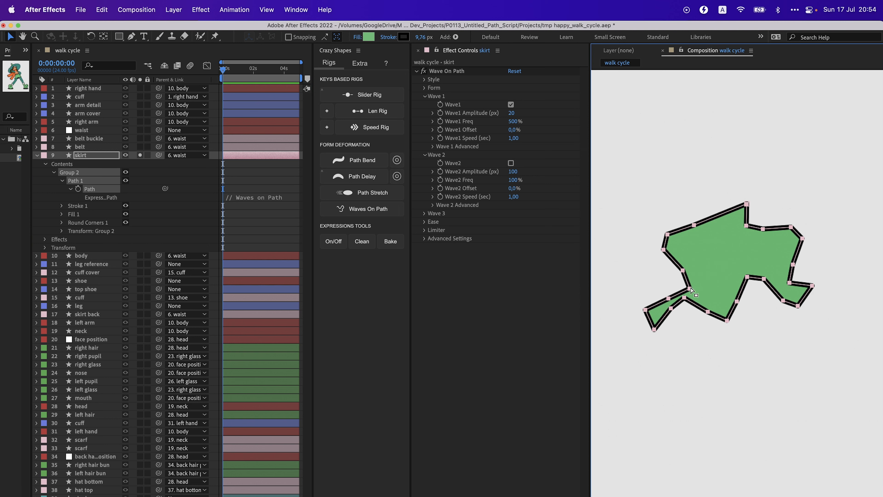
click(104, 191)
alt+click(79, 189)
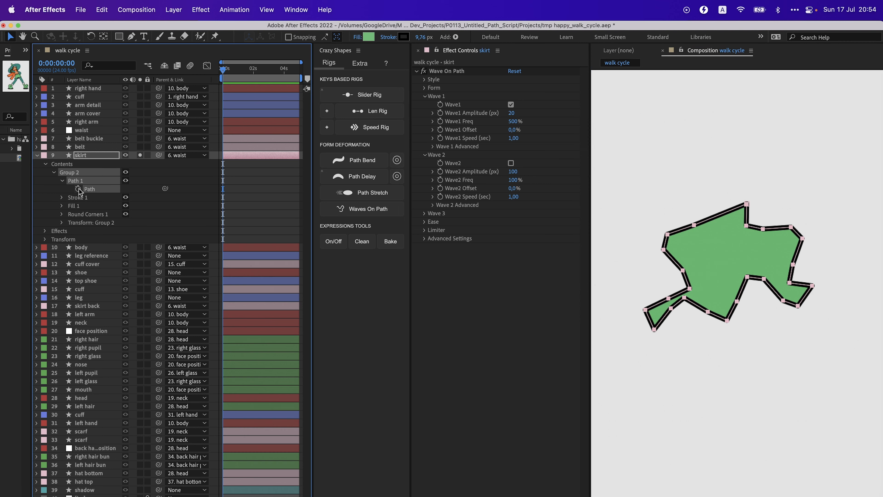
alt+click(79, 189)
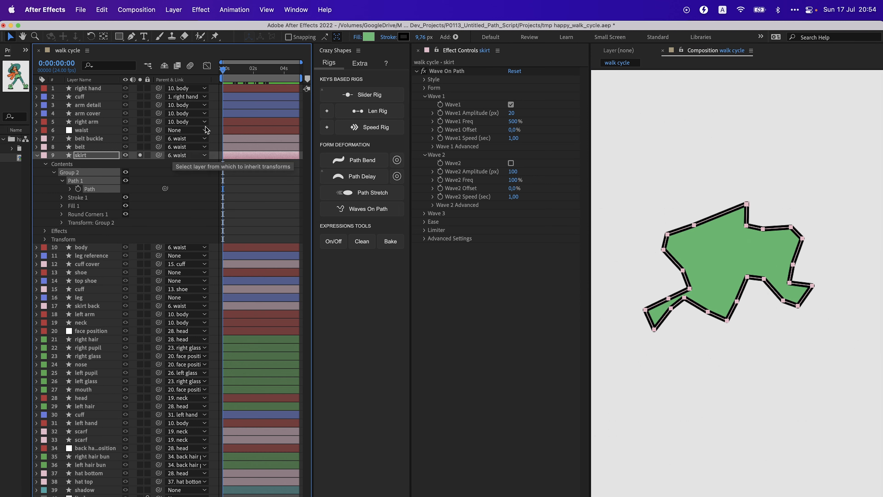
drag(223, 69, 230, 72)
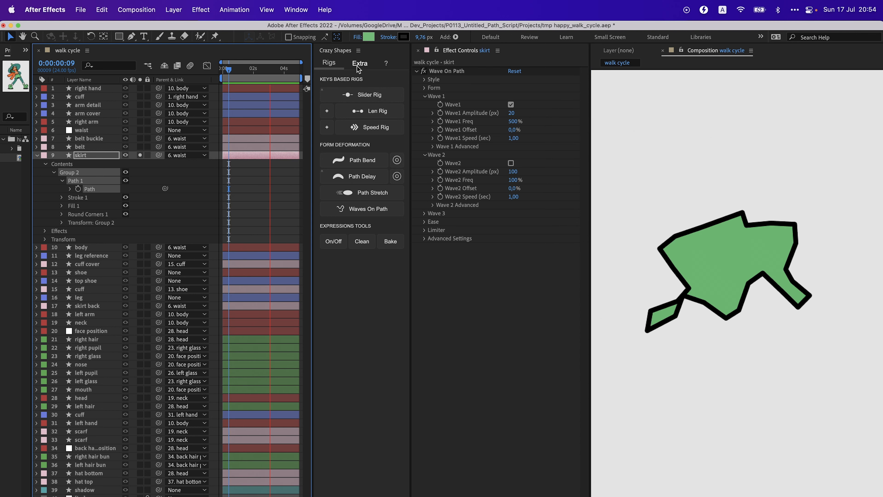
Step: Disable Closed in the skirt's Wave On Path style settings and set Points Number to 35
click(424, 79)
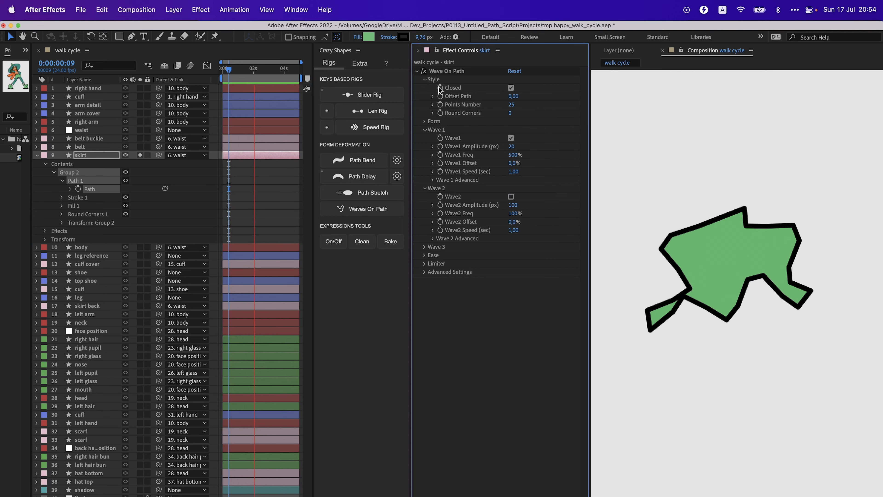
click(510, 87)
click(513, 105)
text(35)
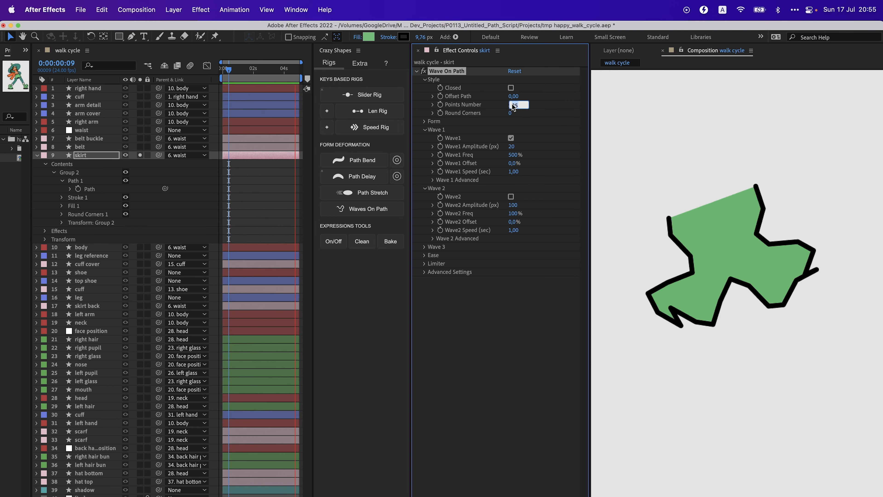
key(Return)
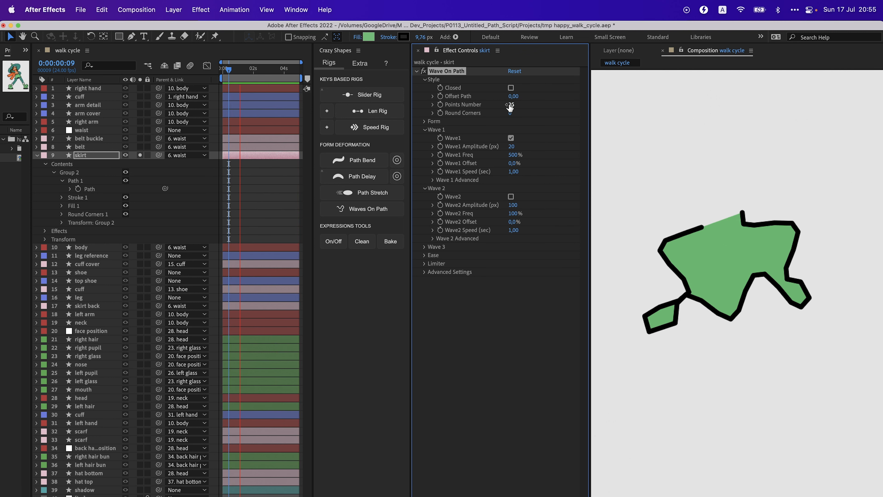
Step: Try Points Number values of 77 and 11 on the skirt's waves, then restore 35
click(510, 104)
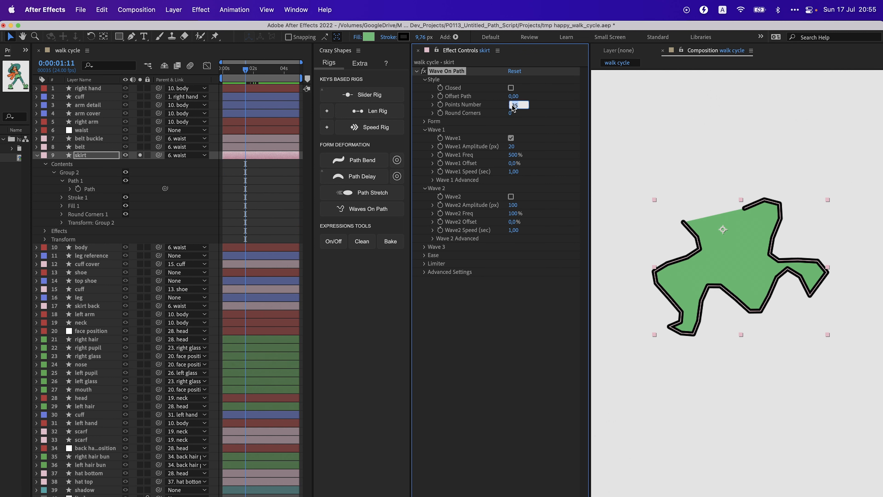
click(510, 105)
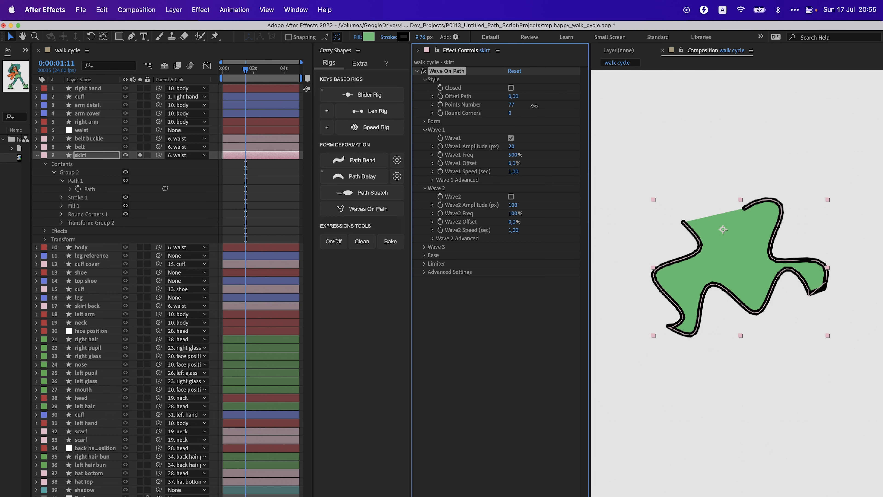
drag(529, 106, 503, 108)
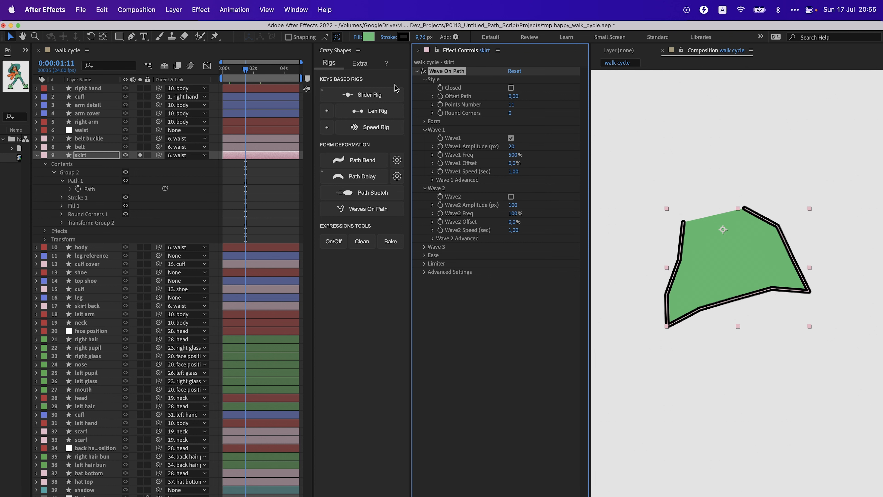
drag(233, 69, 255, 70)
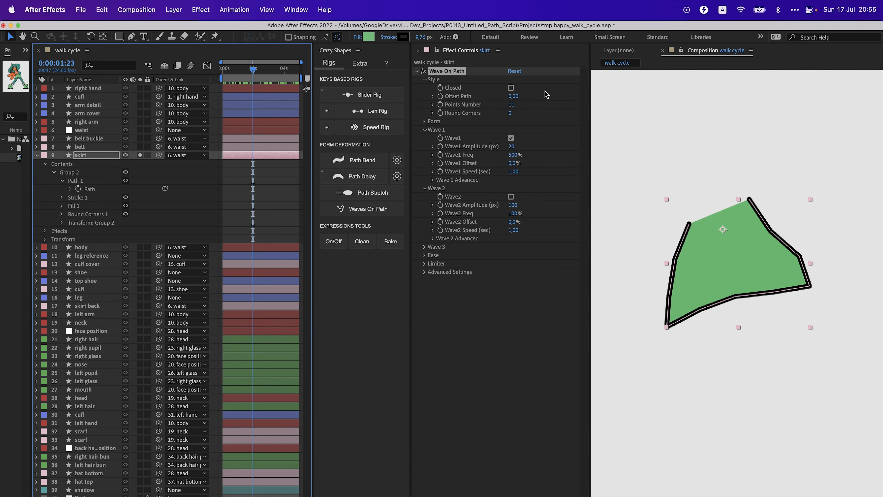
click(513, 105)
key(Return)
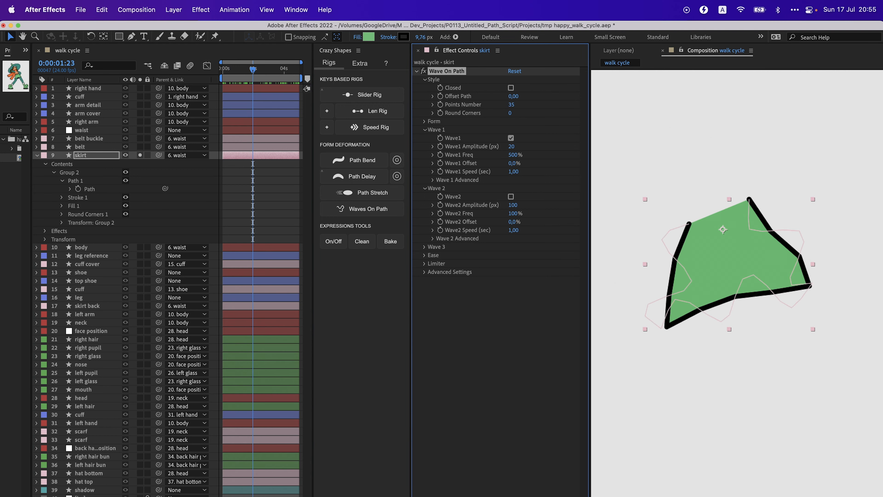
Step: Set Round Corners to 37 in the skirt's Wave On Path style settings and preview the smoothed waves
drag(250, 72, 242, 72)
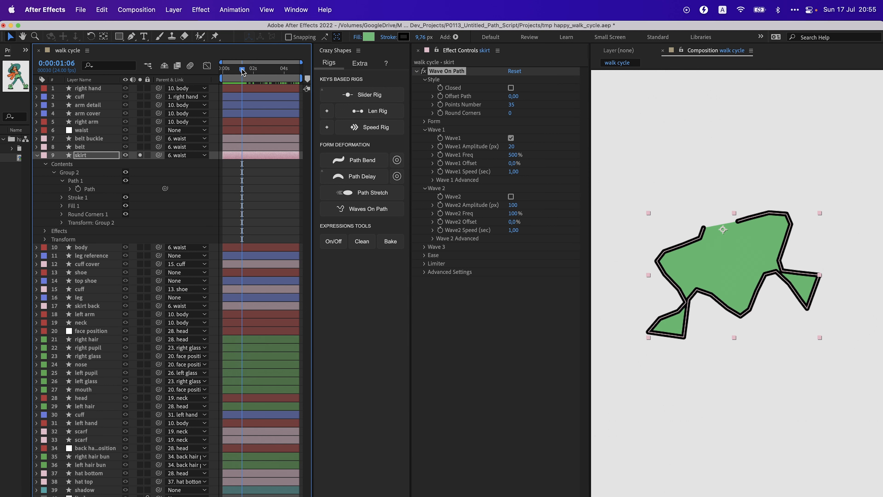
click(79, 213)
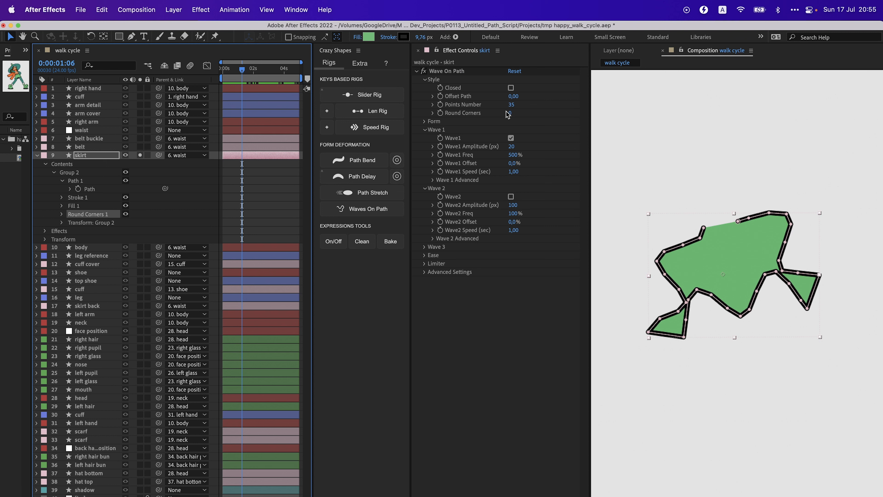
mouse_move(521, 108)
mouse_down()
mouse_move(474, 106)
mouse_move(499, 120)
mouse_move(520, 113)
mouse_up()
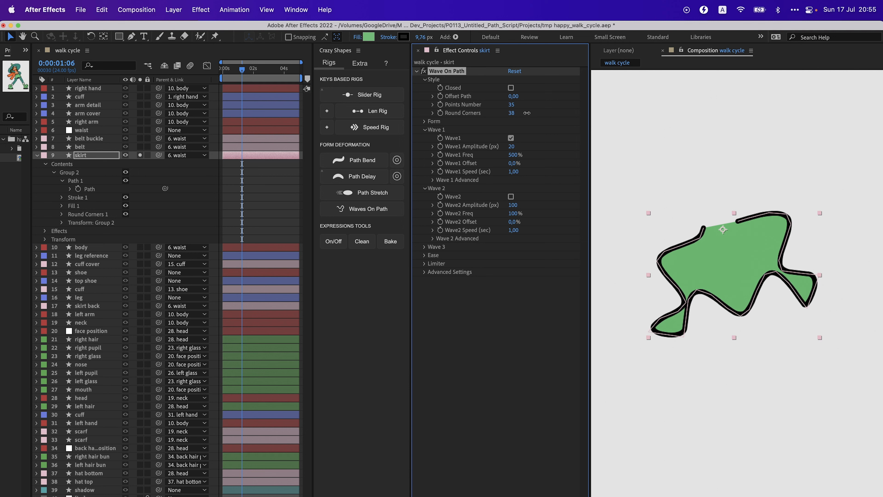
click(237, 71)
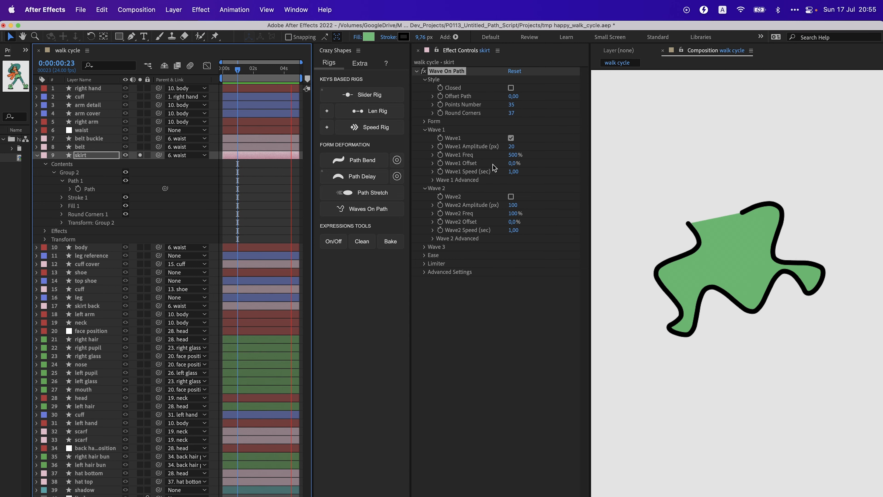
Step: Enable Wave 2 on the skirt, set its frequency to 300%, and set its amplitude to 10 px, then reduce it to 5 px
click(511, 196)
click(513, 205)
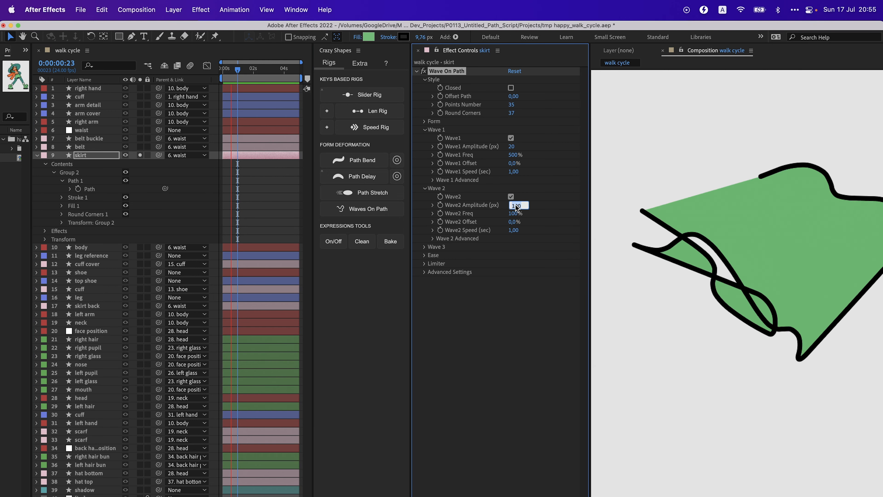
text(10)
key(Return)
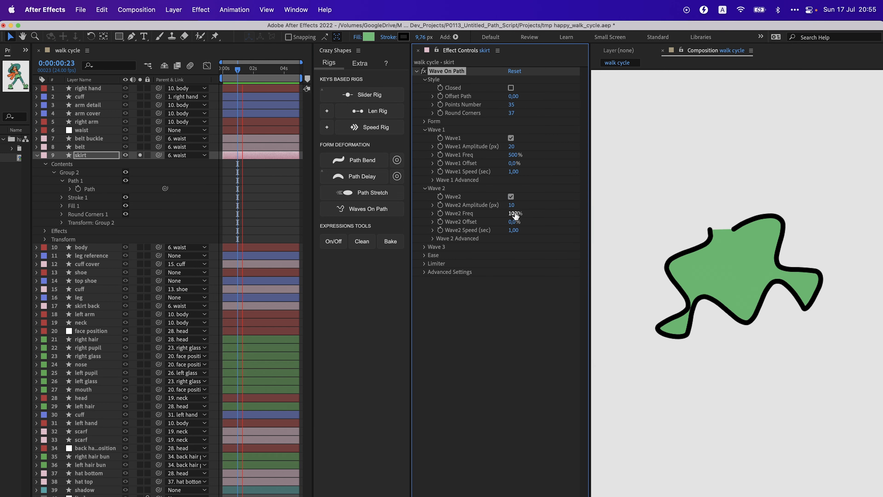
click(516, 213)
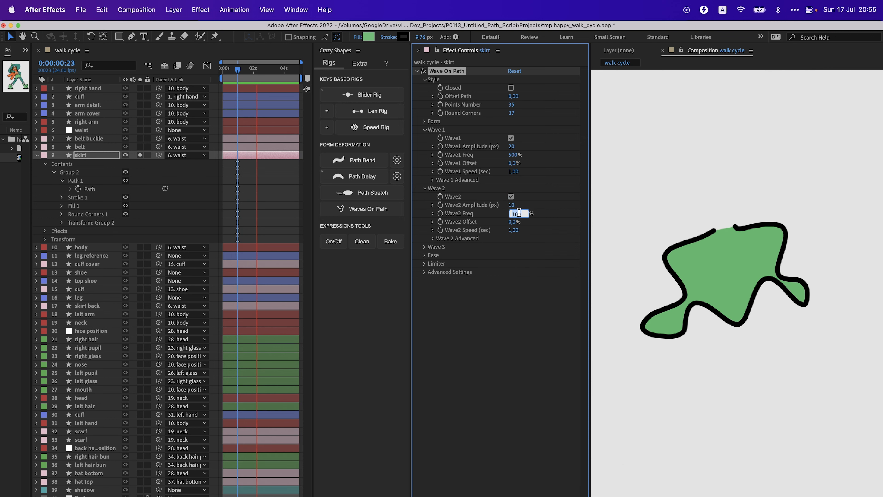
text(300)
key(Return)
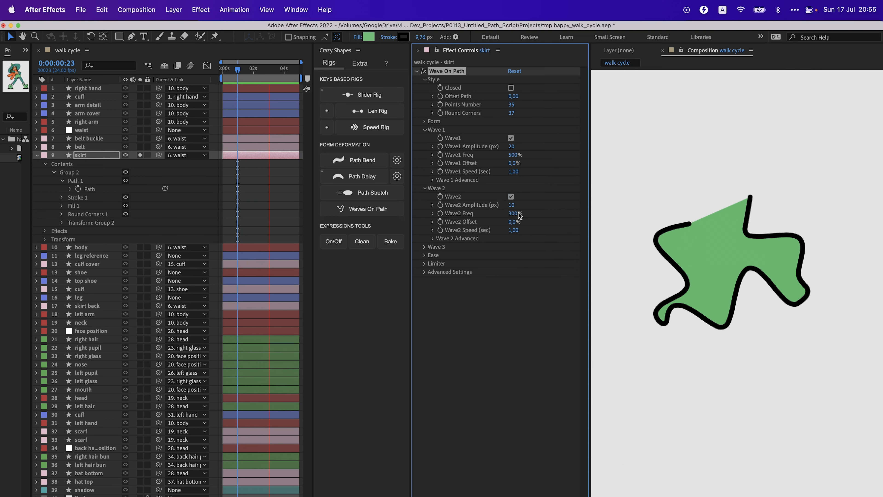
click(512, 205)
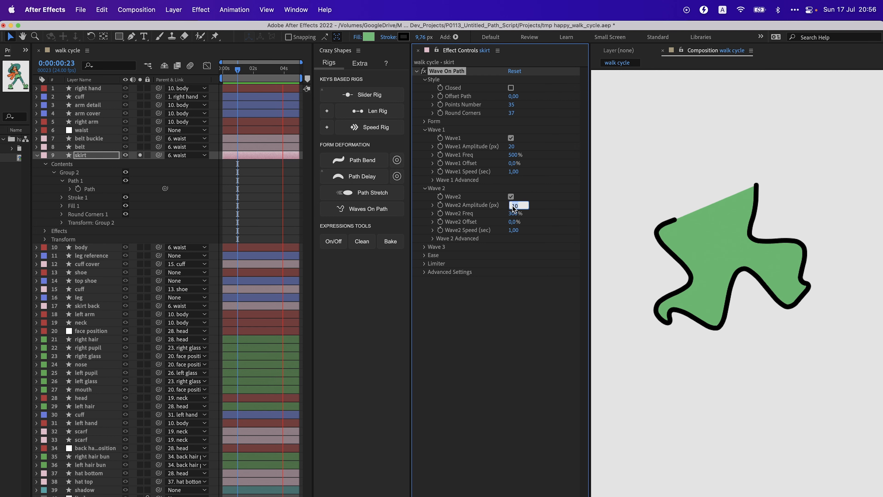
Step: Try Wave 3 on the skirt with an amplitude of 20 px, then disable Wave 3 and Wave 2
click(424, 246)
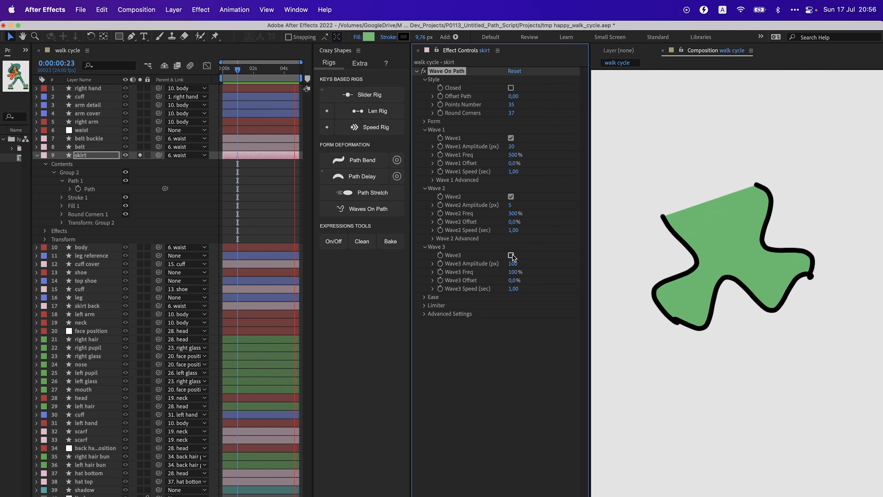
click(513, 264)
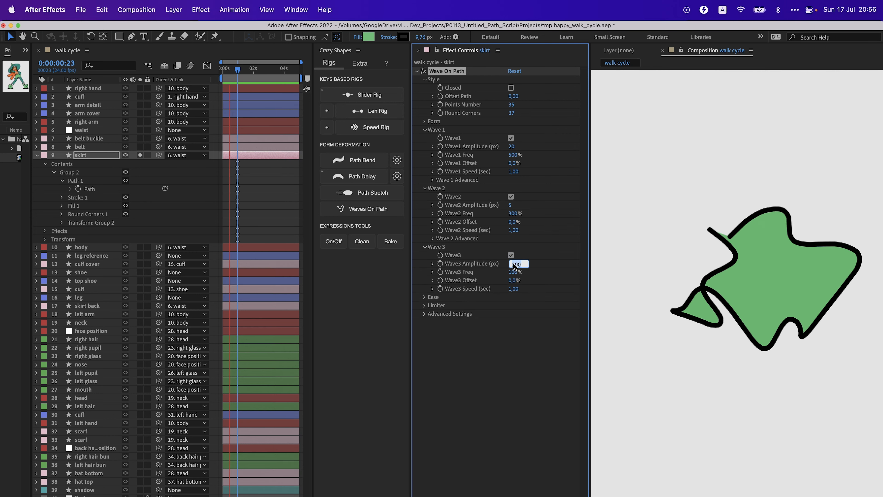
text(20)
key(Return)
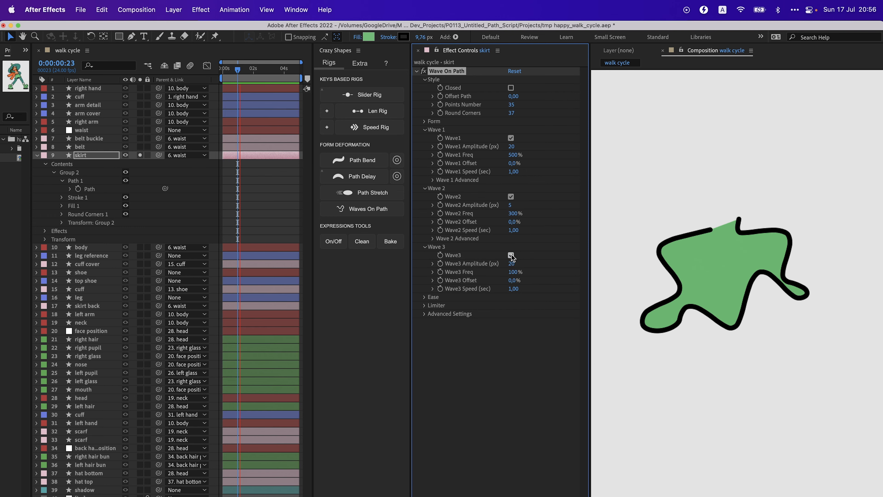
click(510, 255)
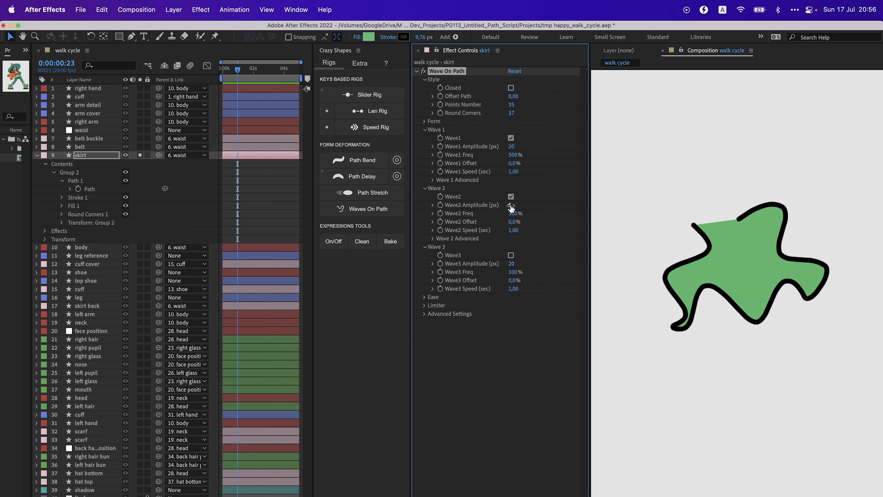
Step: Try a Wave1 Inversion of -52% in the skirt's advanced Wave 1 settings, then undo it
click(439, 180)
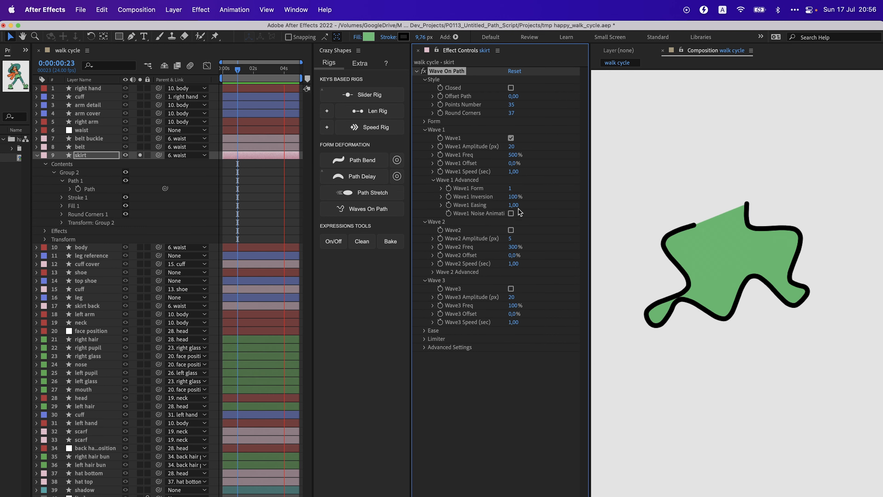
click(238, 70)
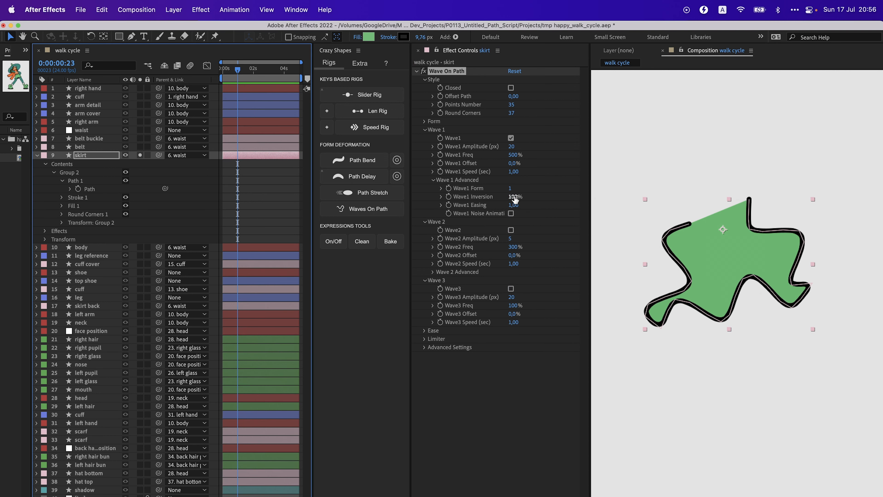
drag(515, 198, 439, 200)
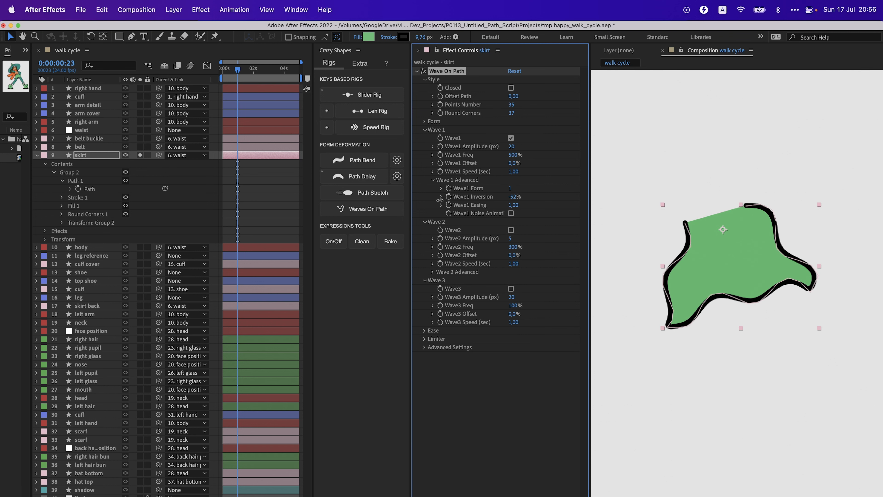
key(super+z)
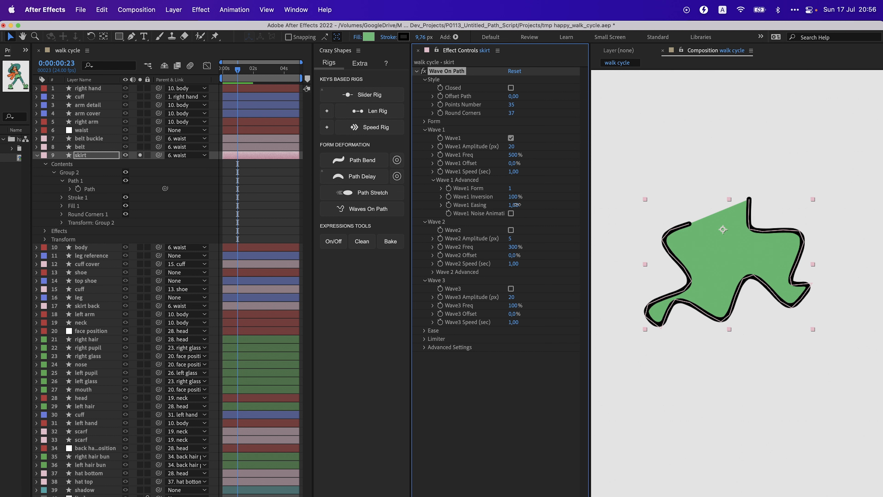
Step: Try a Wave1 Easing of 6.12 in the skirt's advanced Wave 1 settings and preview the waves
drag(516, 204, 766, 204)
key(space)
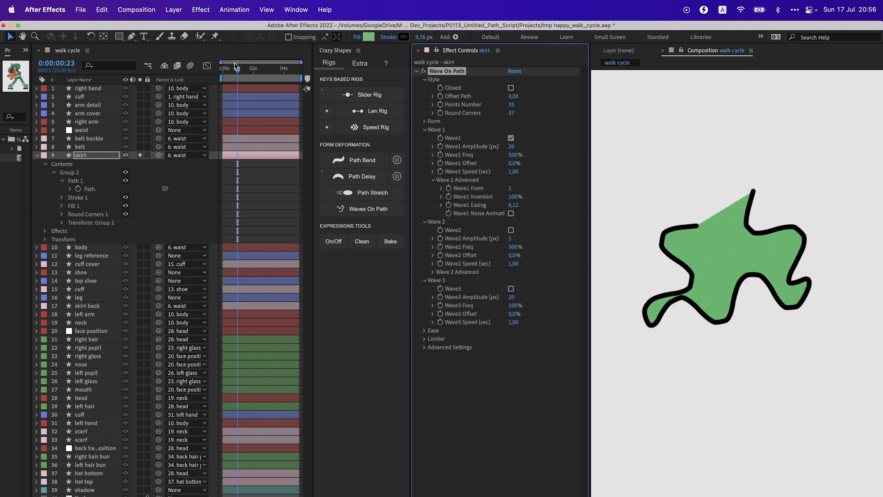
click(235, 69)
drag(235, 69, 237, 69)
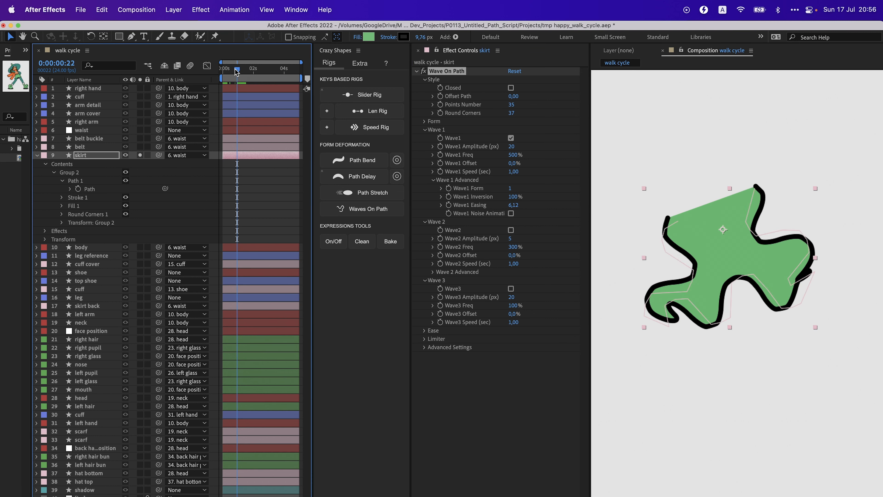
Step: Try Wave1 Noise Animation on the skirt with Wave1 Easing reset to 1, preview it, and disable the noise again
click(511, 214)
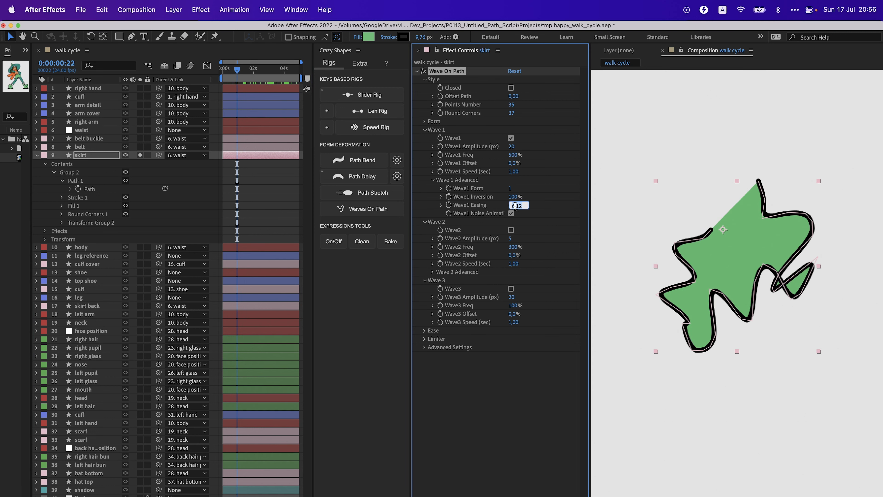
key(Return)
click(228, 69)
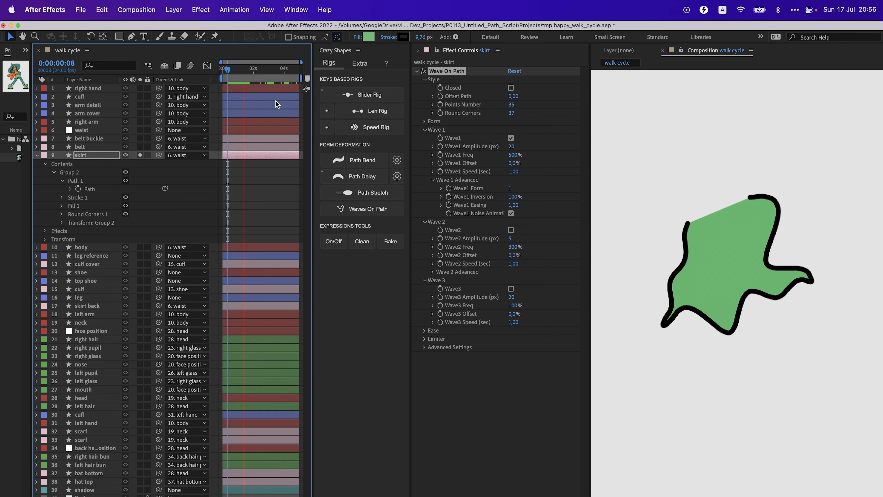
click(510, 213)
Step: Set the skirt's wave Ease Start to 47% and Ease End to 45%, and preview the animation
click(439, 329)
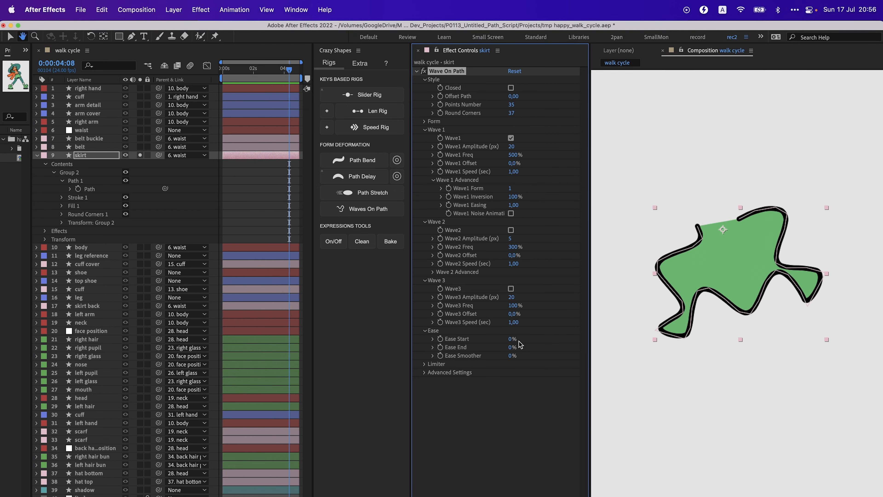
drag(512, 339, 522, 338)
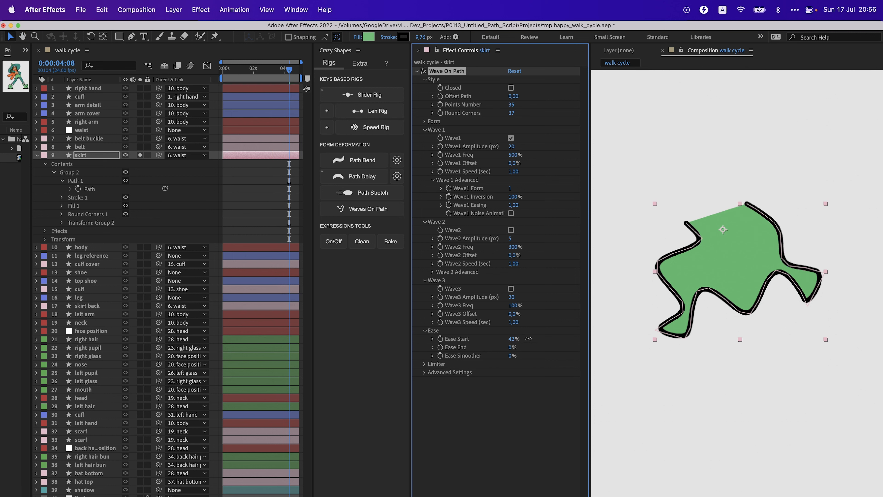
drag(521, 347, 532, 348)
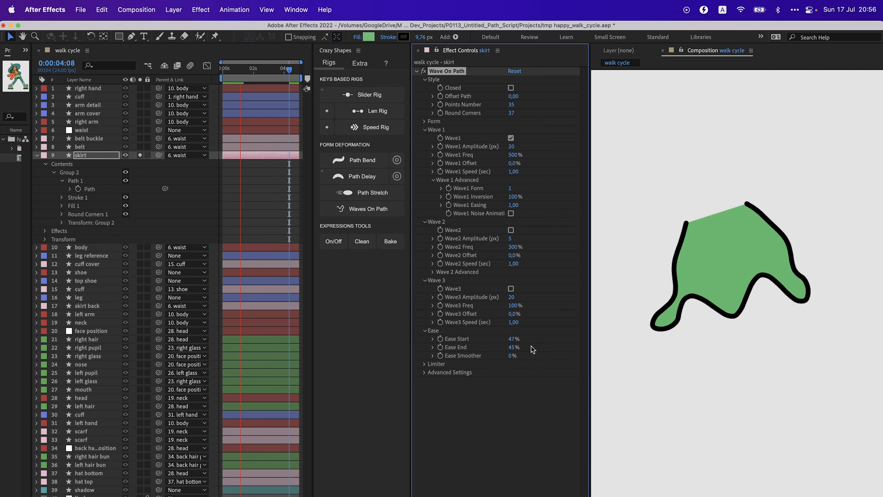
Step: Limit the skirt's waves to 18% start and 84% end, preview them, and refine the limits to 12% and 78%
click(424, 363)
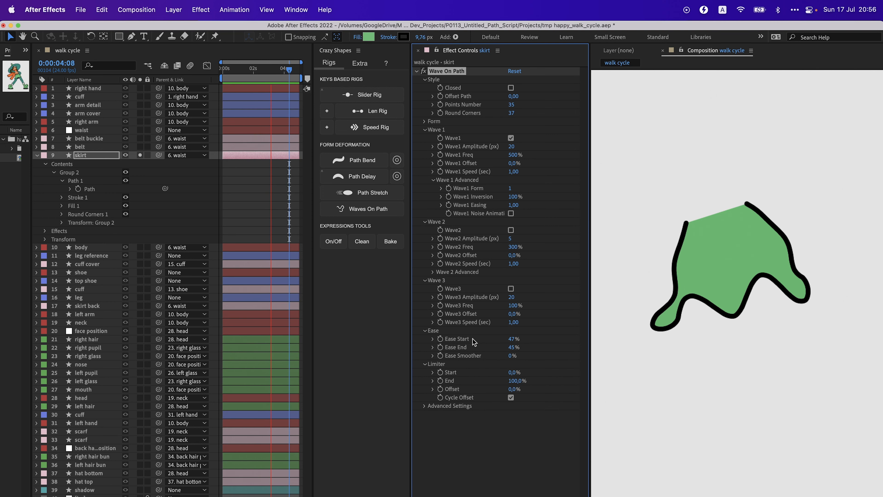
key(space)
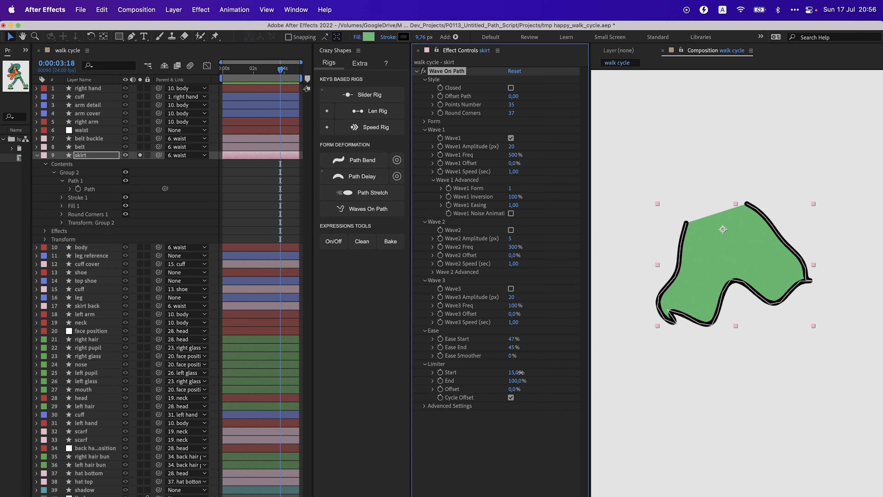
drag(521, 372, 507, 381)
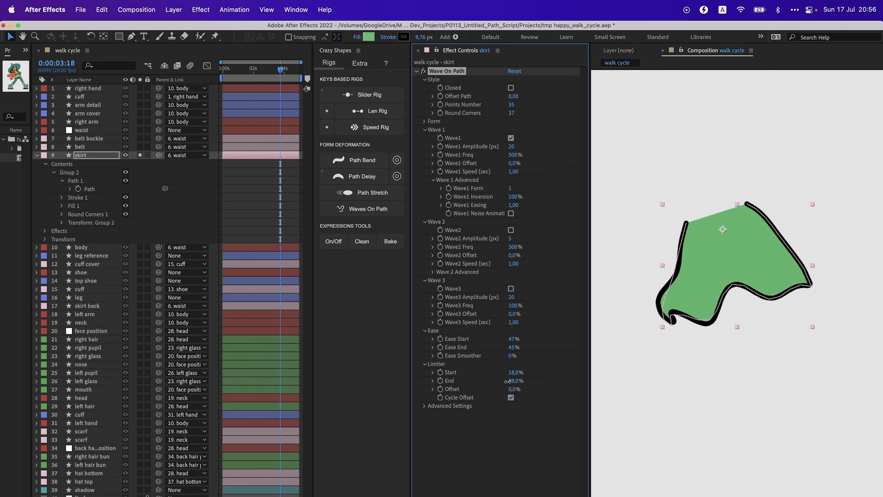
key(space)
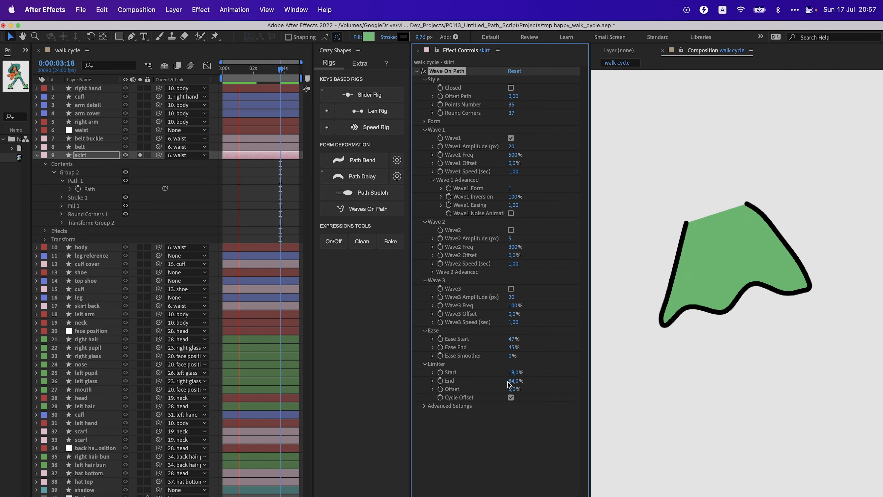
drag(507, 381, 510, 382)
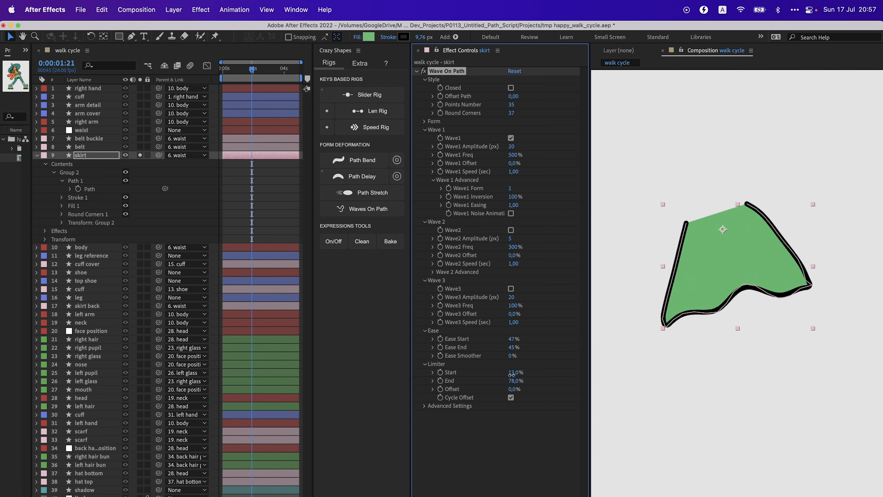
Step: Set X Phase to 4 in the skirt's advanced wave settings, preview the motion, and lower Y Phase to -1.16
click(424, 405)
key(space)
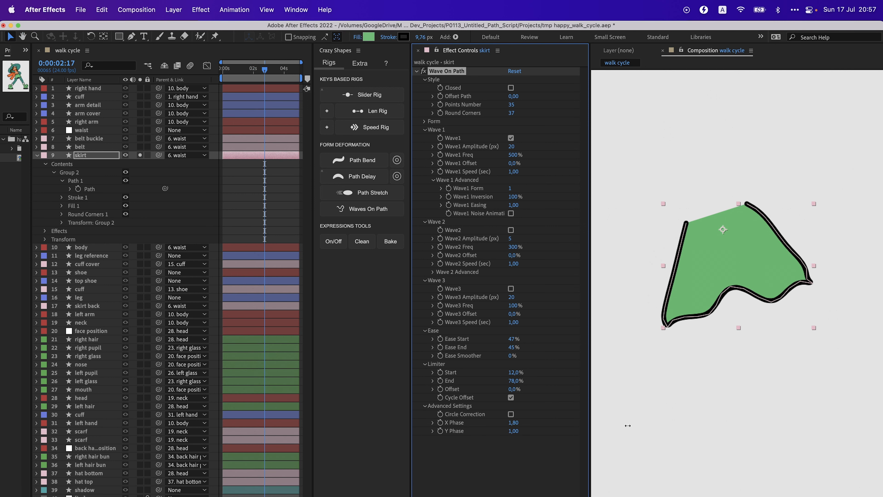
click(661, 426)
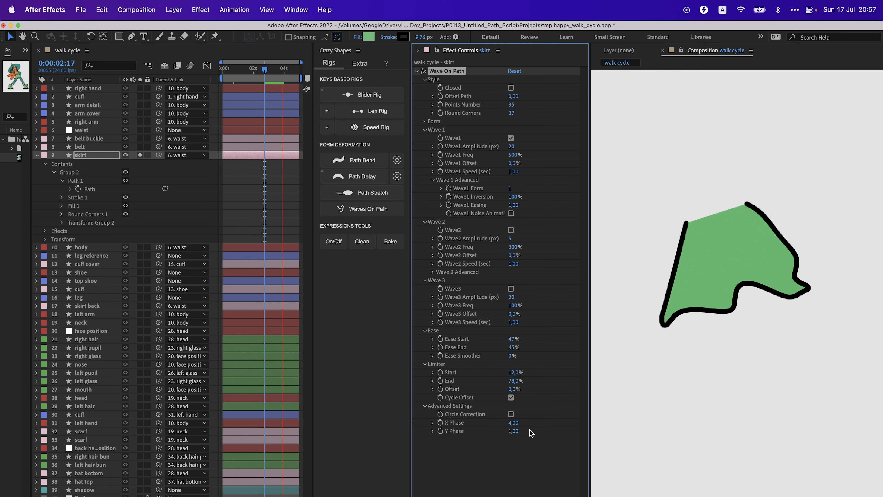
key(space)
drag(488, 431, 449, 431)
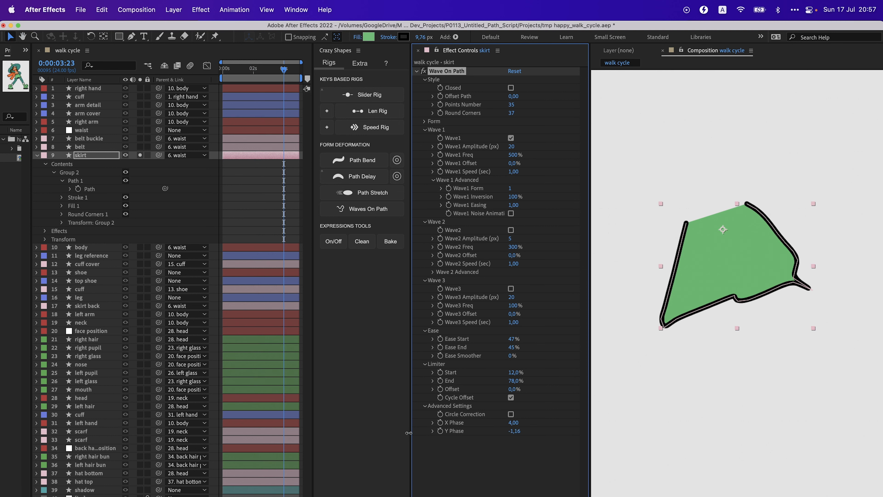
Step: Set the skirt wave's Ease Start to 29% and Ease End to 36%, with Limiter Start at 5% and End at 95%
key(space)
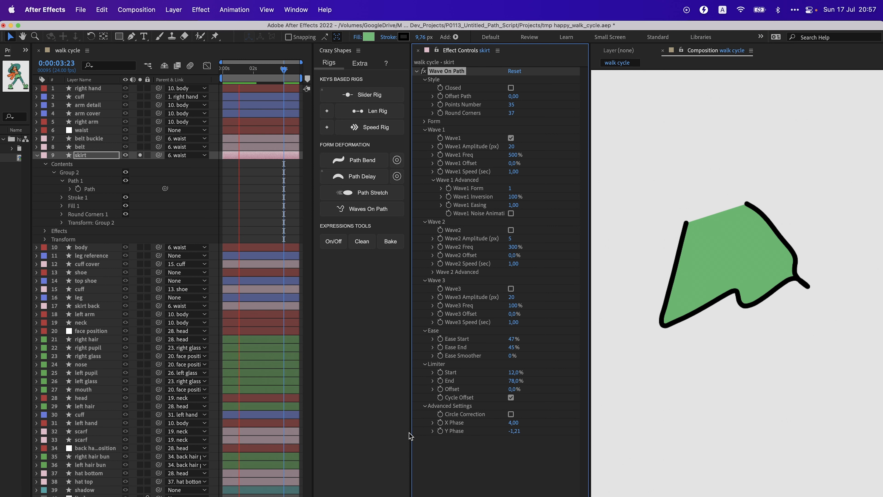
key(space)
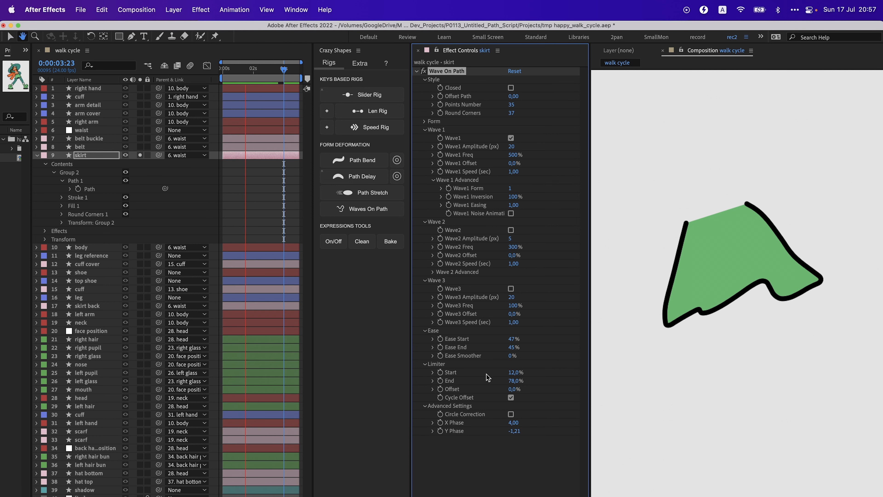
drag(504, 339, 505, 338)
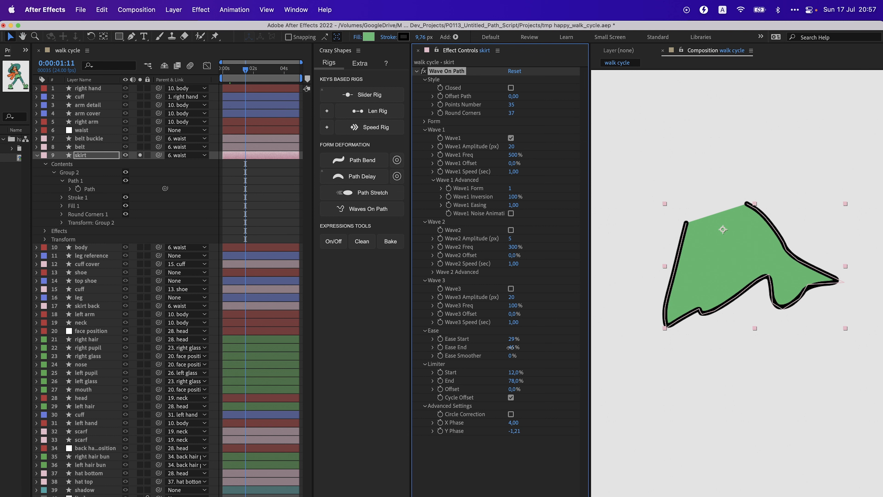
key(Return)
click(513, 381)
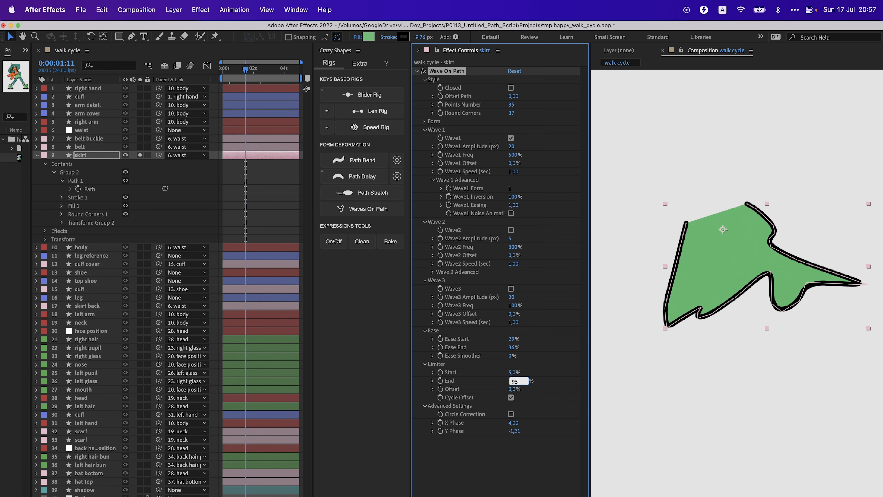
key(Return)
Step: Preview the skirt's wave animation and set its Limiter End to 40%
click(246, 71)
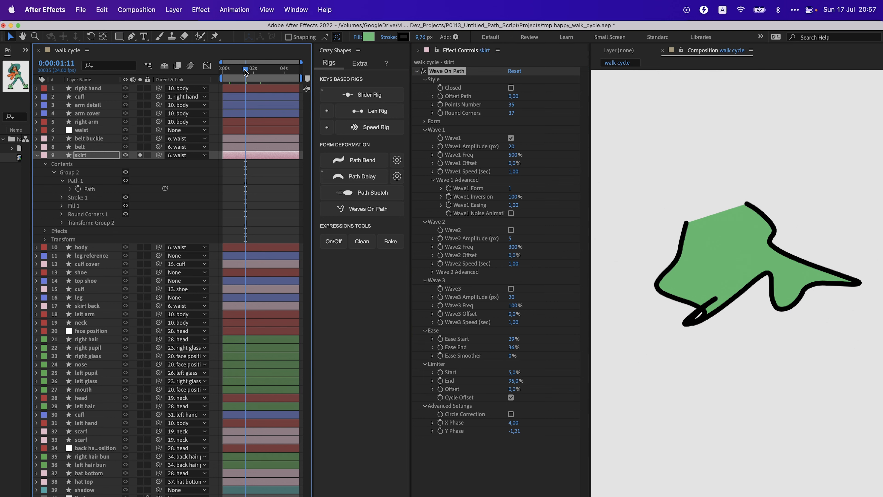
key(space)
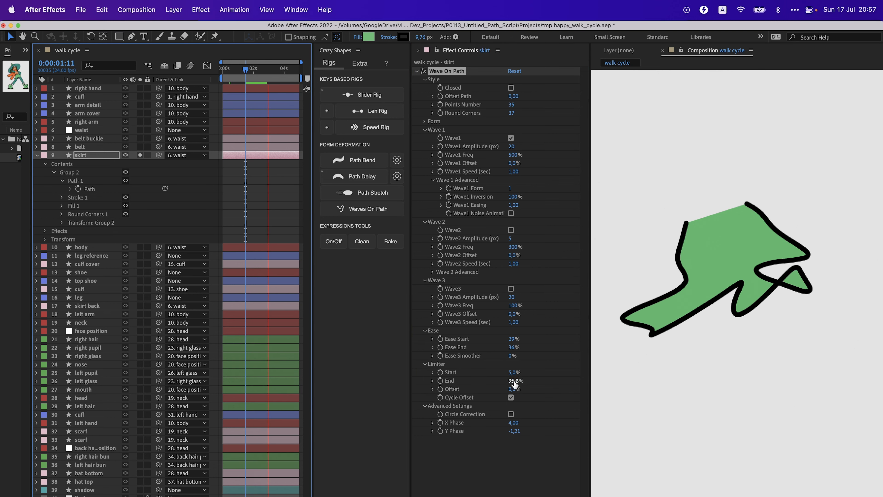
click(514, 381)
text(40)
key(Return)
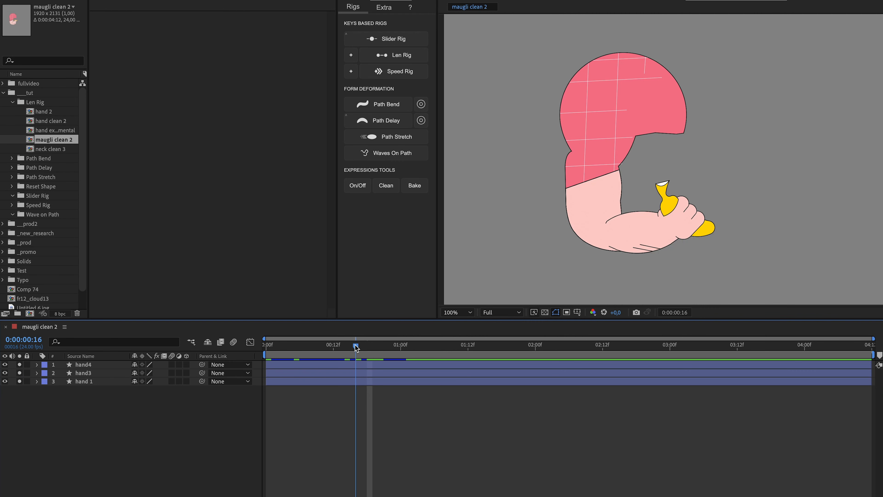
Step: Scrub through the arm animation in the maugli clean 2 composition, leaving the playhead at frame 15
mouse_move(357, 344)
mouse_down()
mouse_move(294, 351)
mouse_move(345, 347)
mouse_up()
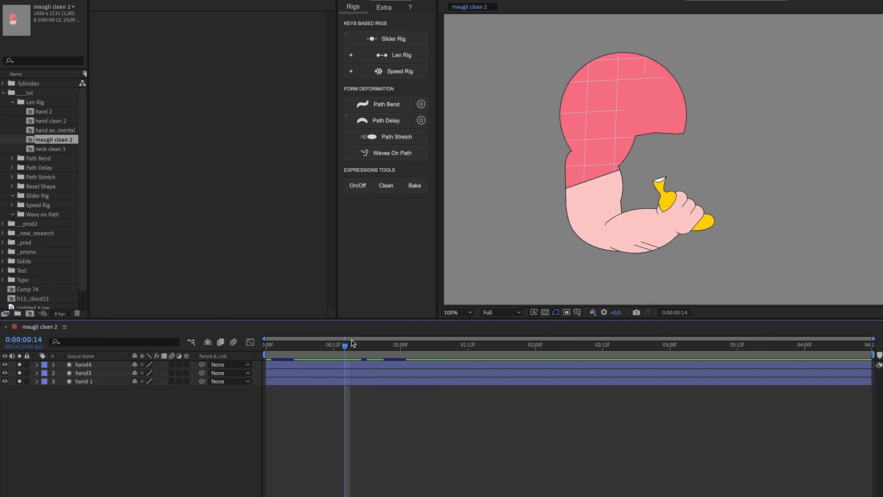
click(417, 53)
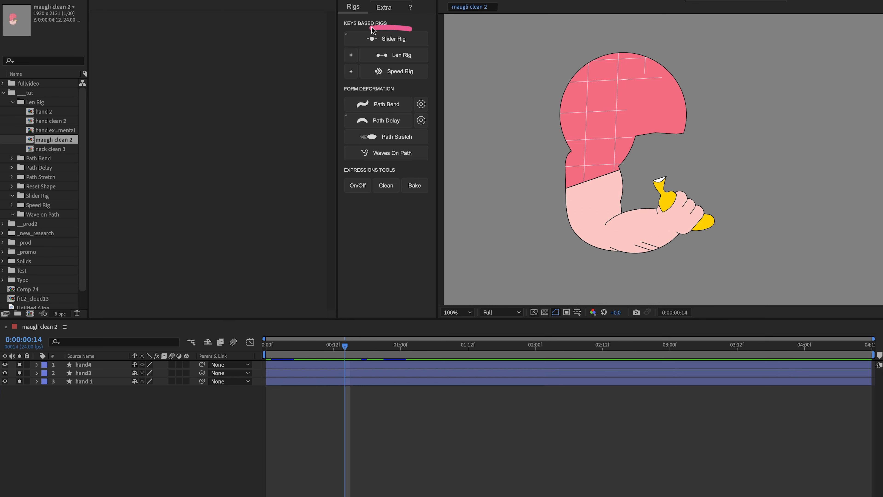
mouse_move(372, 27)
mouse_down()
mouse_move(337, 40)
mouse_move(436, 43)
mouse_move(387, 26)
mouse_move(360, 32)
mouse_up()
drag(340, 347, 323, 347)
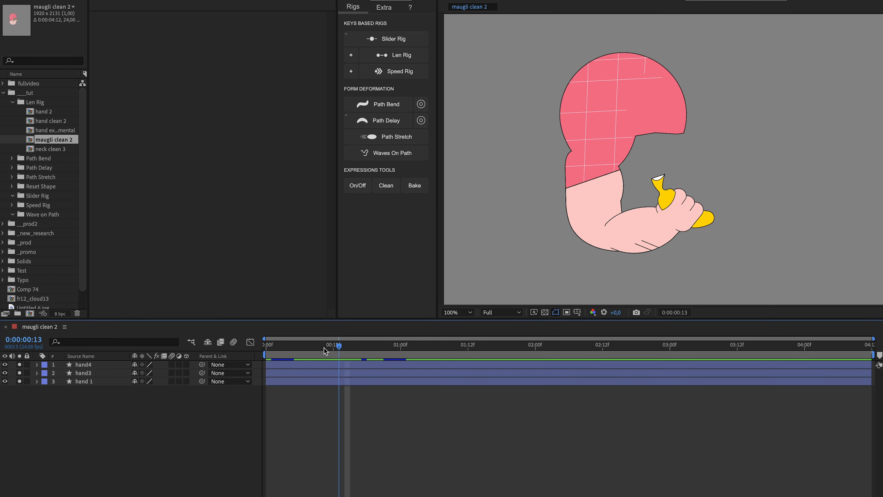
key(Page_Down)
key(Page_Down)
Step: Apply Slider Rig to all keyframes of hand4, hand3 and hand 1, and reveal the Anim Controller's slider keyframes
key(u)
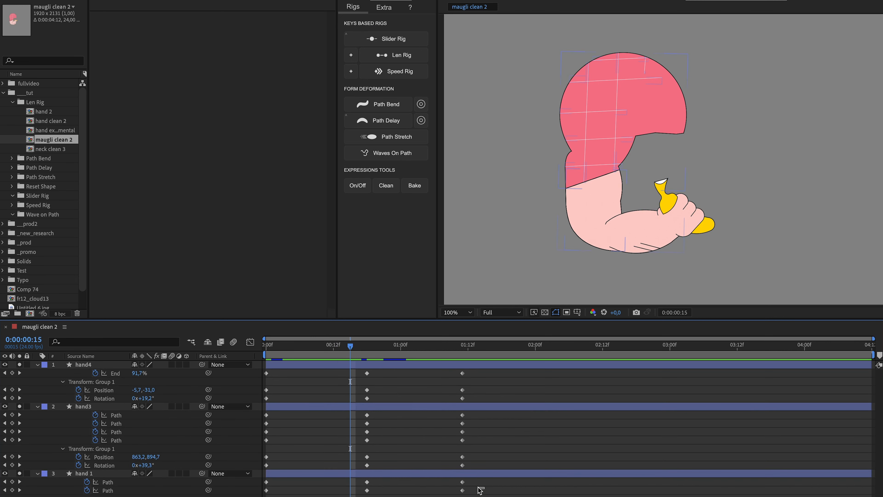
drag(480, 490, 234, 366)
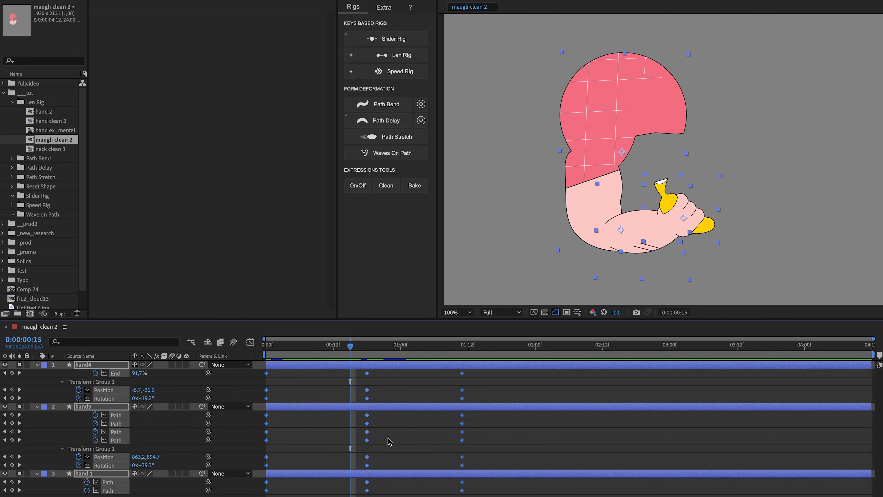
click(388, 38)
click(394, 365)
key(u)
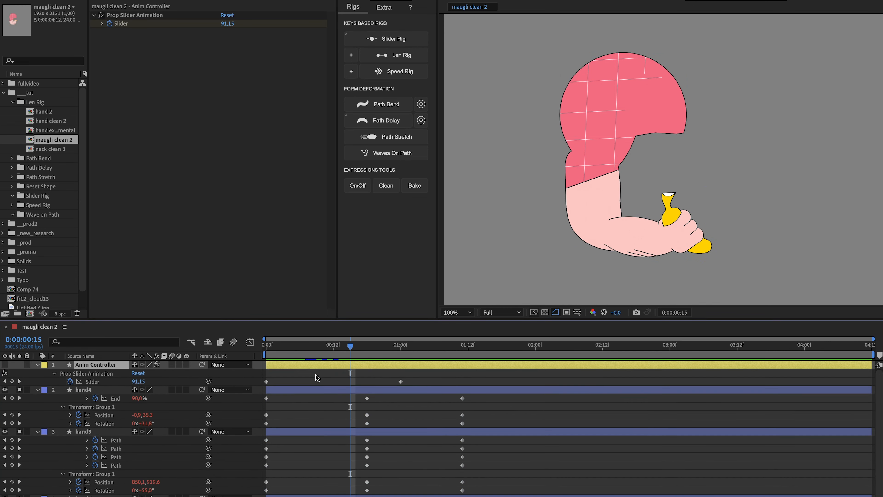
Step: Try a Slider value of 77.15 at frame 15, undo it, and scrub the rigged arm to frame 10
click(316, 375)
mouse_move(142, 383)
mouse_down()
mouse_move(94, 382)
mouse_move(138, 386)
mouse_up()
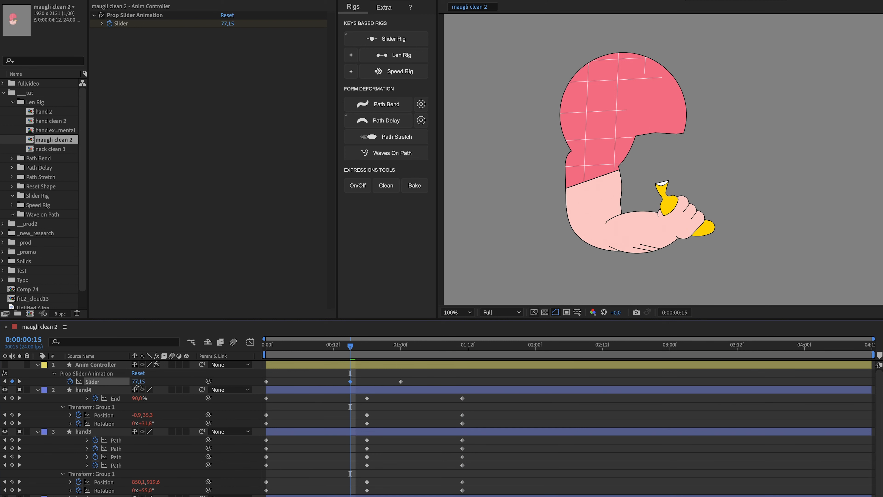
key(ctrl+z)
click(355, 354)
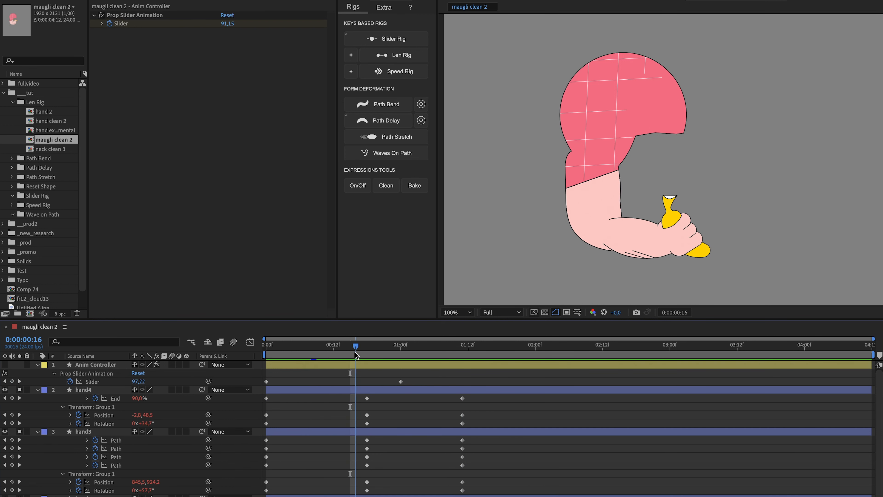
drag(355, 354, 322, 356)
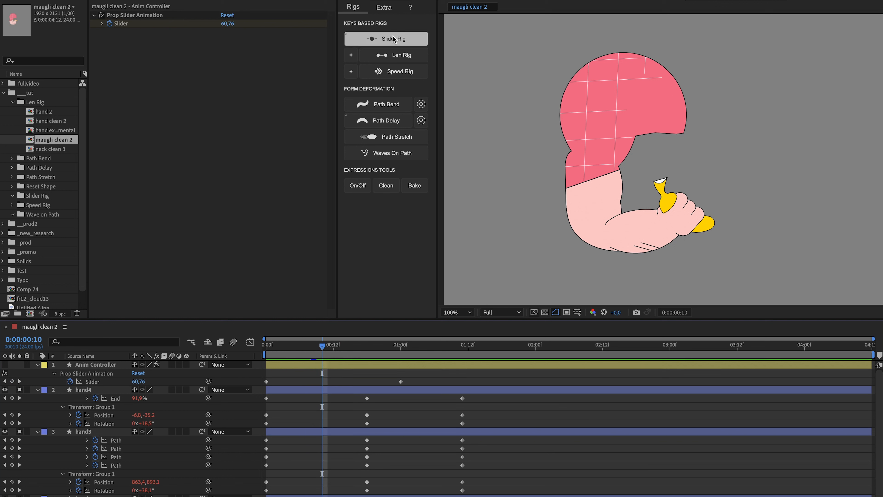
click(323, 363)
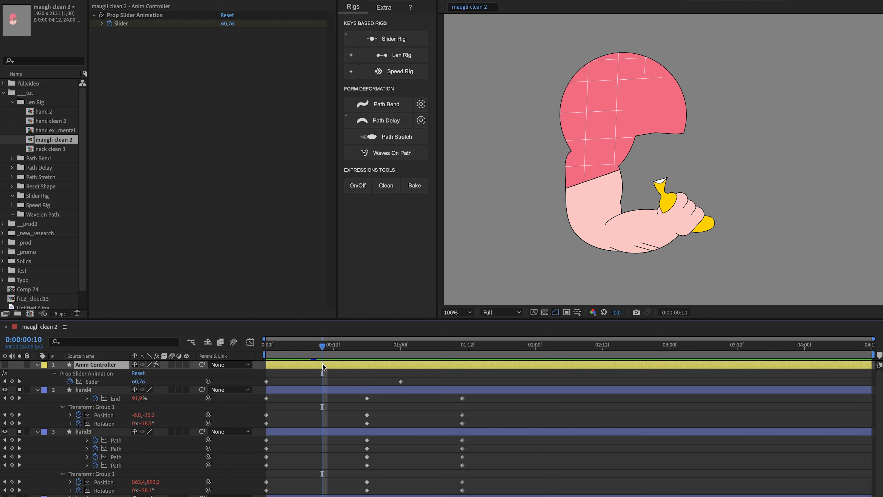
Step: Select the first and last keyframes of hand4 and hand3 to compare them with the slider's keyframes, and clear the selection
drag(281, 399, 250, 496)
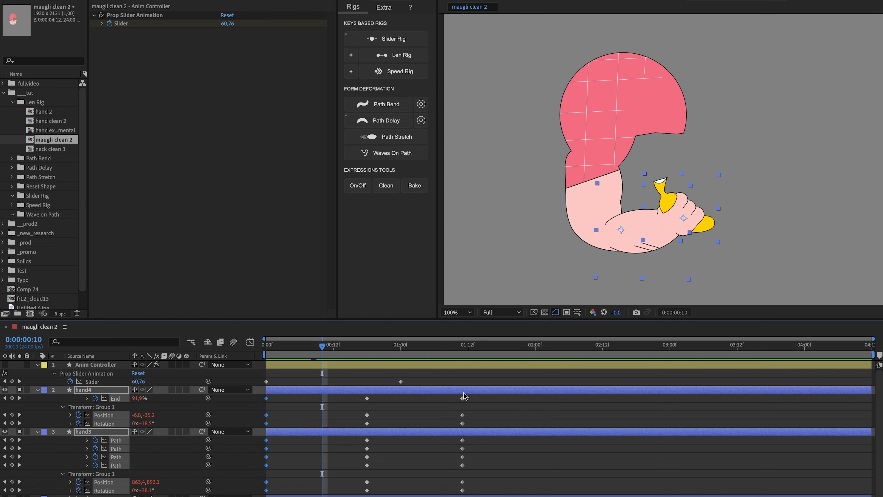
drag(476, 397, 451, 496)
click(314, 418)
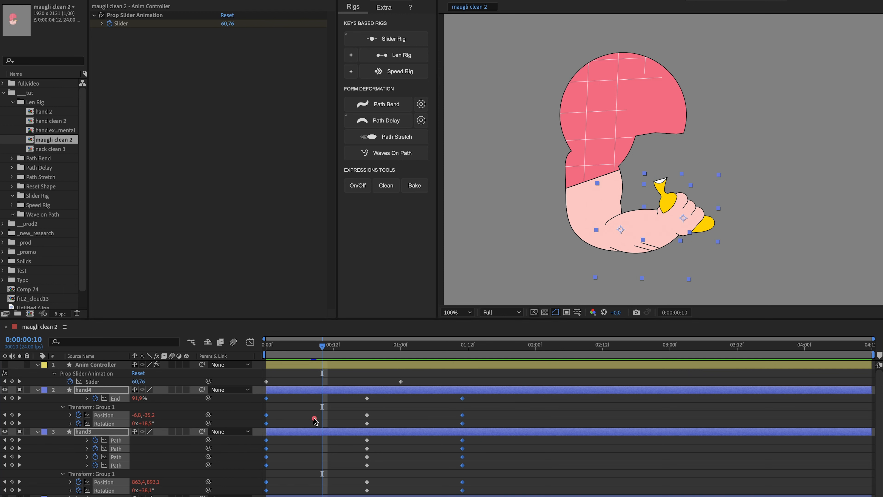
mouse_move(463, 414)
mouse_down()
mouse_move(460, 397)
mouse_move(413, 383)
mouse_up()
key(Escape)
click(369, 377)
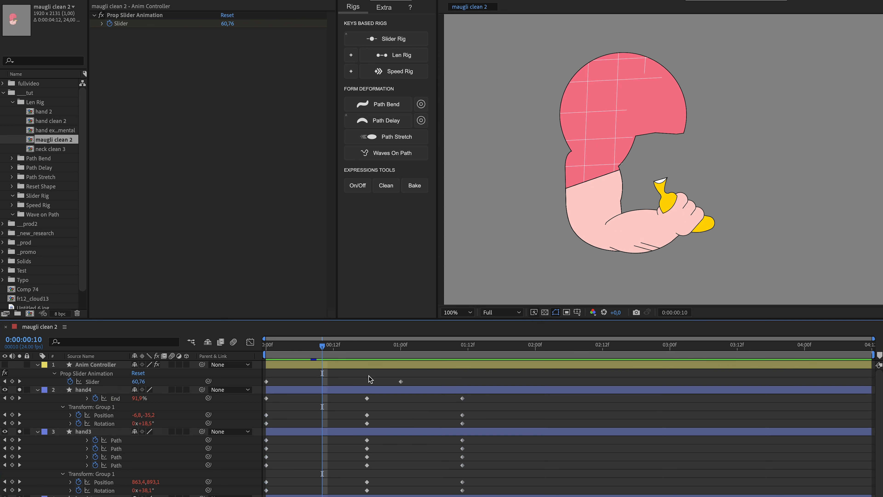
Step: Undo the three-layer rig and apply Slider Rig only to hand4's End, Position and Rotation keyframes
key(super+z)
click(389, 378)
drag(491, 370, 265, 408)
click(370, 41)
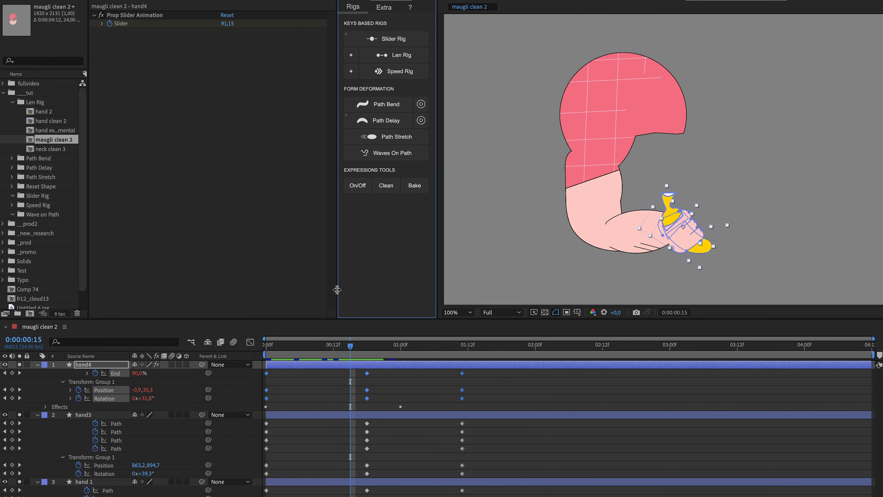
Step: Inspect the Prop Slider Animation effect on the hand4 layer and reveal its Slider keyframes
click(328, 365)
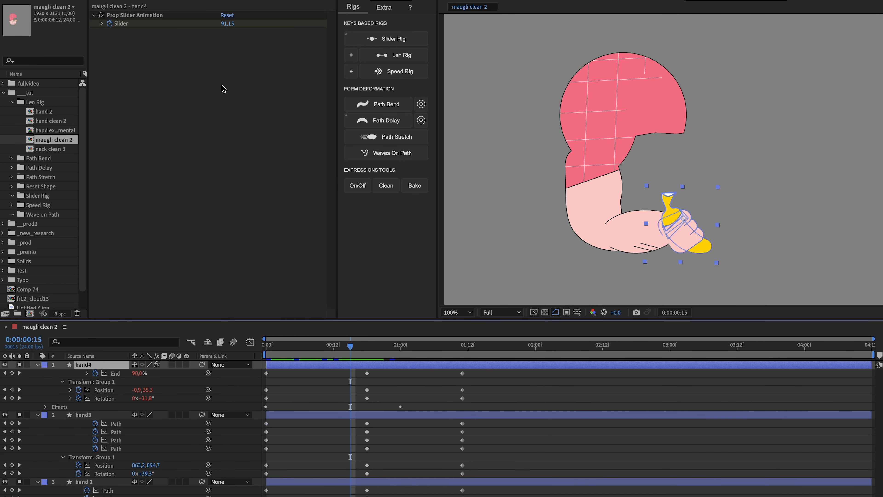
click(208, 36)
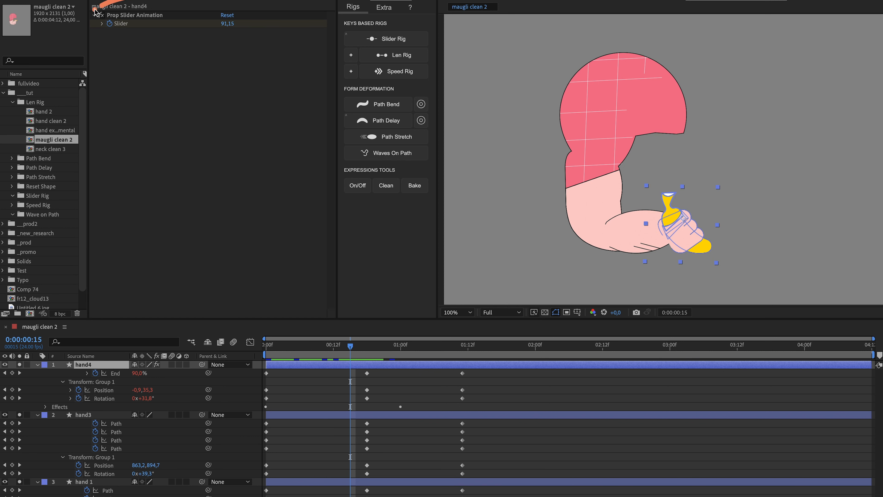
mouse_move(94, 10)
mouse_down()
mouse_move(114, 37)
mouse_move(263, 32)
mouse_move(105, 8)
mouse_up()
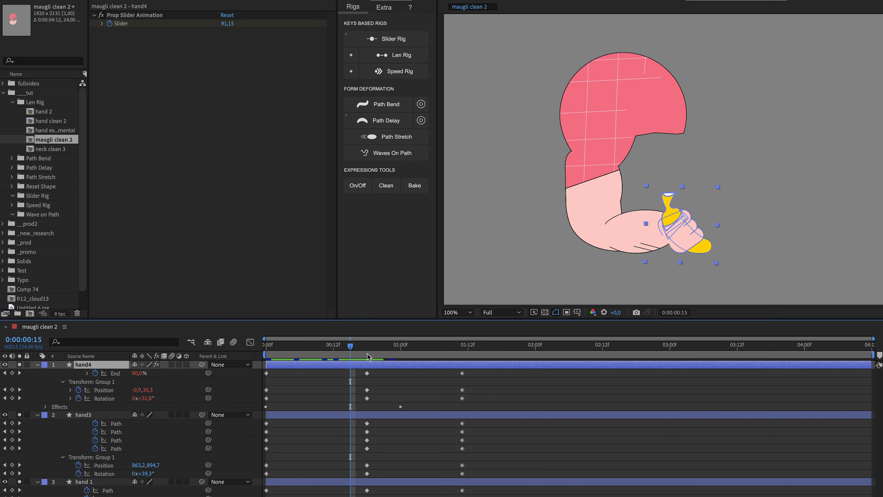
key(u)
key(u)
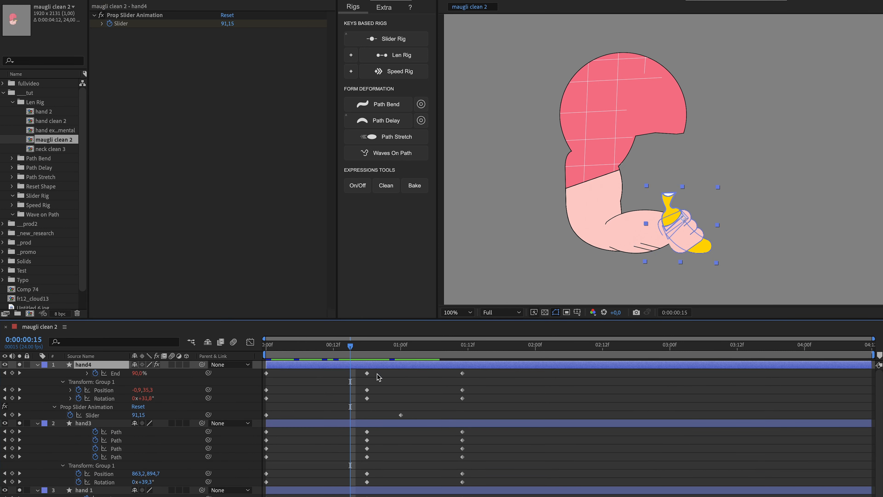
Step: Undo the hand4 rig, apply Slider Rig to all hand4, hand3 and hand 1 keyframes at frame 8, and reveal the controller's keyframes
key(ctrl+z)
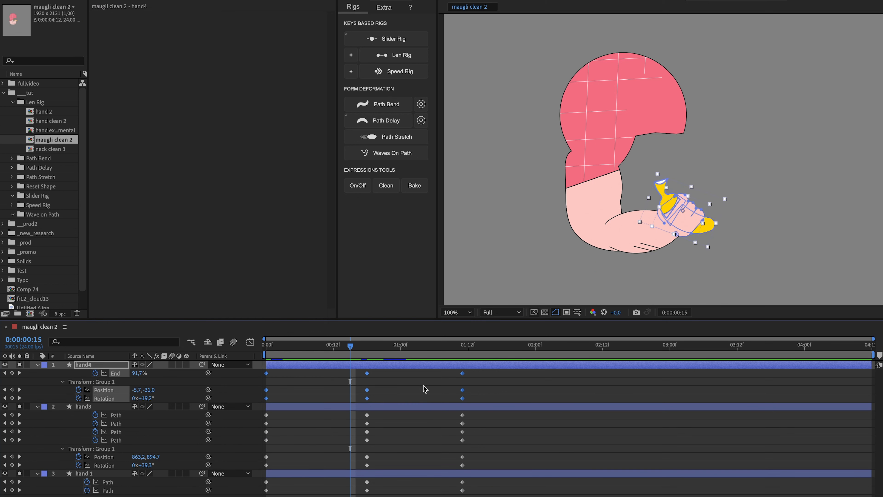
drag(386, 352, 310, 348)
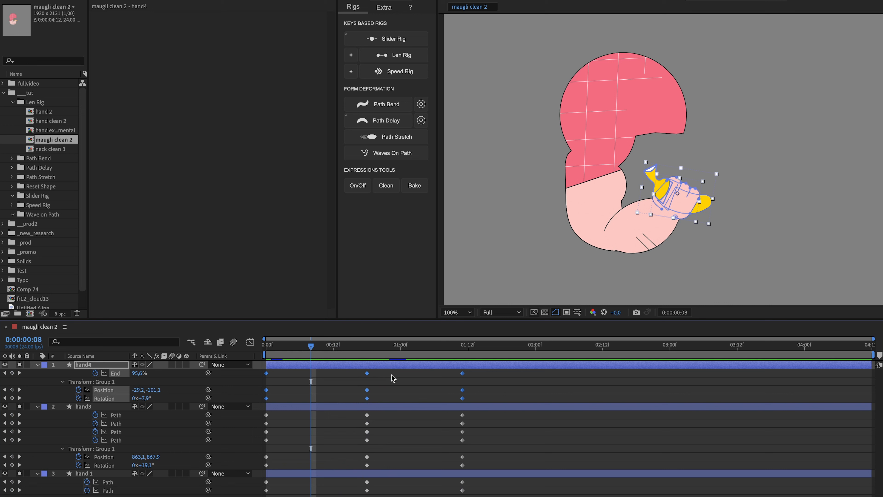
drag(465, 494, 262, 359)
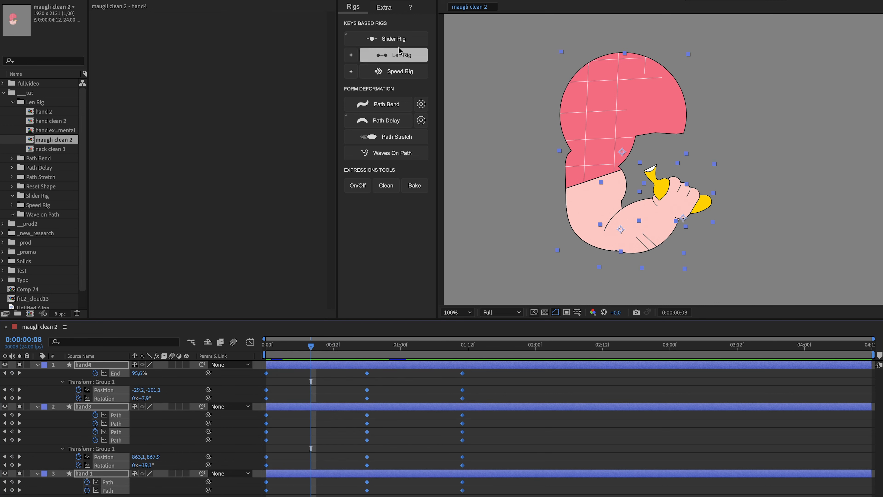
click(396, 55)
click(340, 365)
key(u)
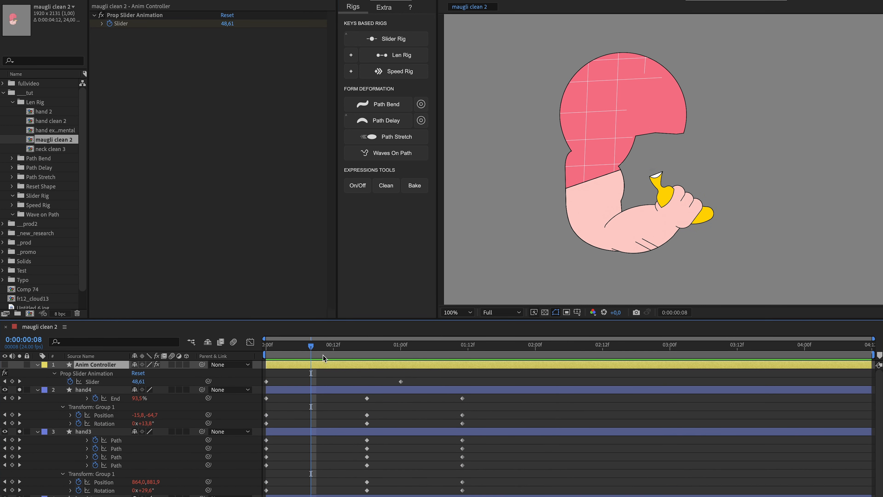
Step: Try a Slider value of 26.61 on the Anim Controller at frame 8 and undo the change
drag(146, 383, 138, 384)
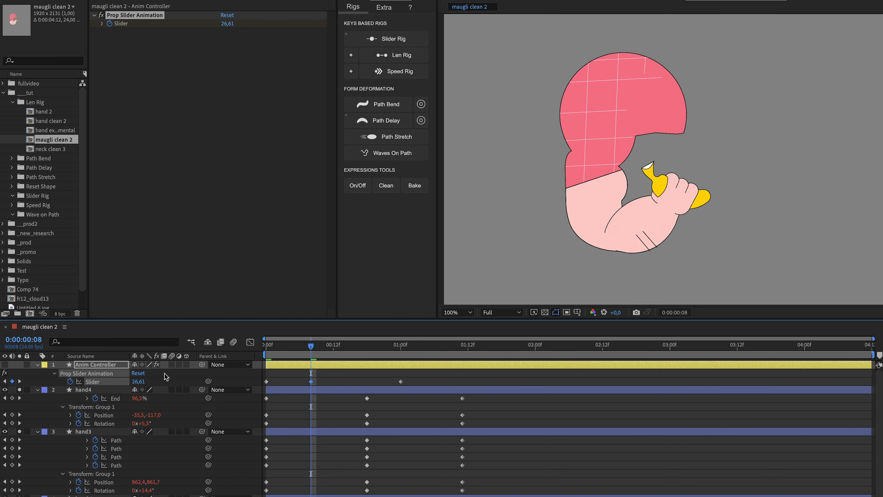
click(635, 114)
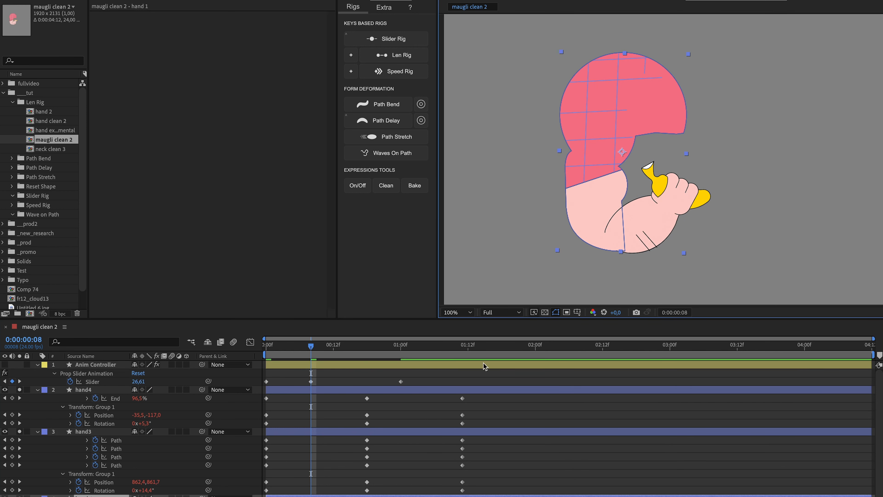
key(ctrl+z)
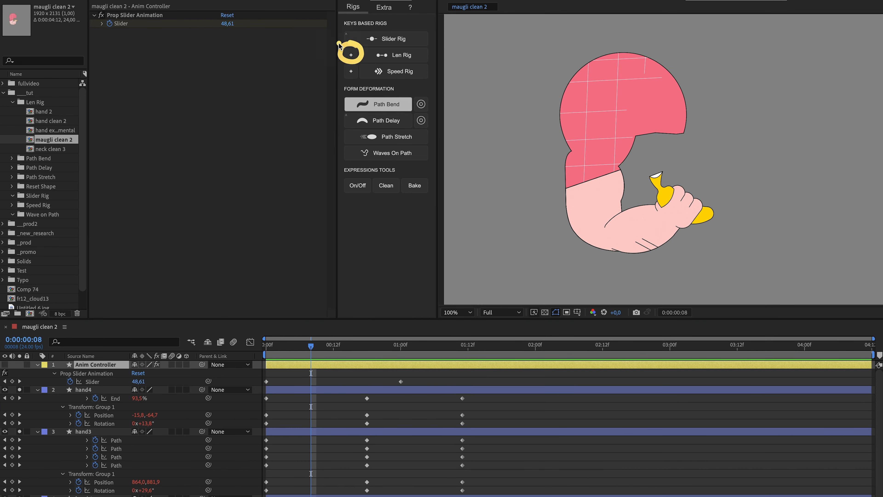
Step: Create the Len Rig start and end controllers and place them apart in the empty area to the right of the arm
click(351, 53)
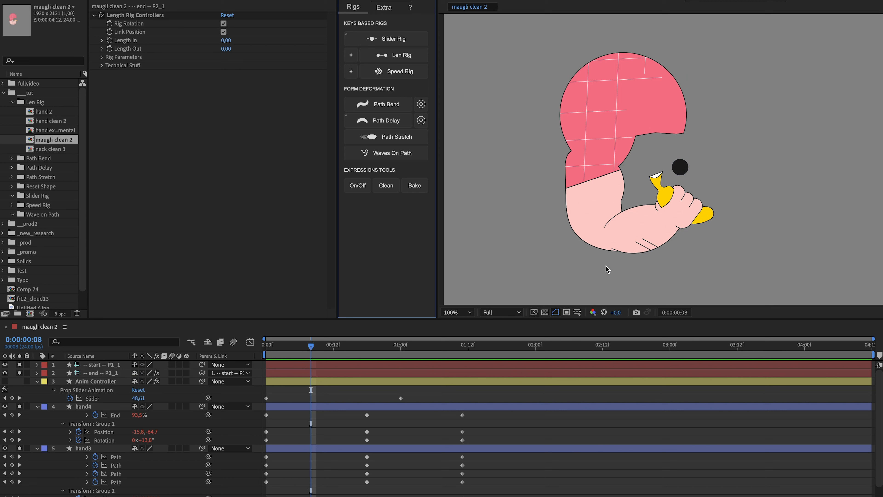
key(ctrl+z)
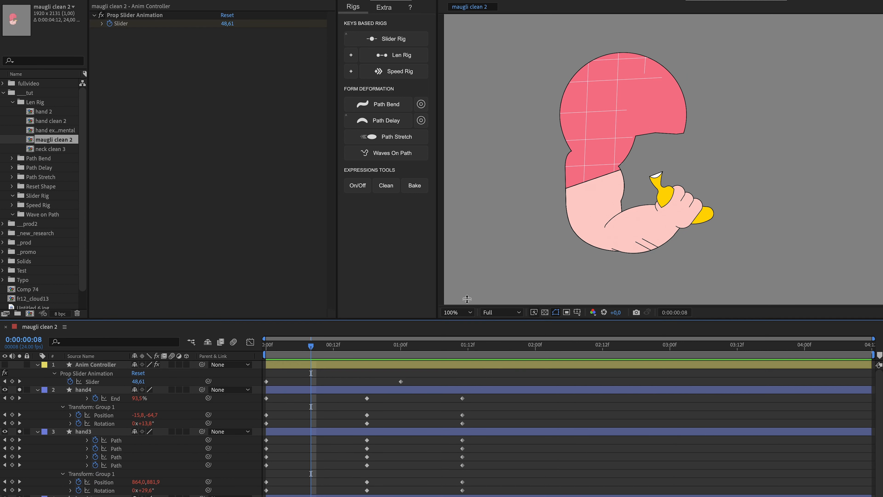
click(350, 55)
drag(682, 168, 760, 180)
drag(716, 145, 734, 90)
drag(784, 134, 724, 55)
drag(672, 101, 777, 139)
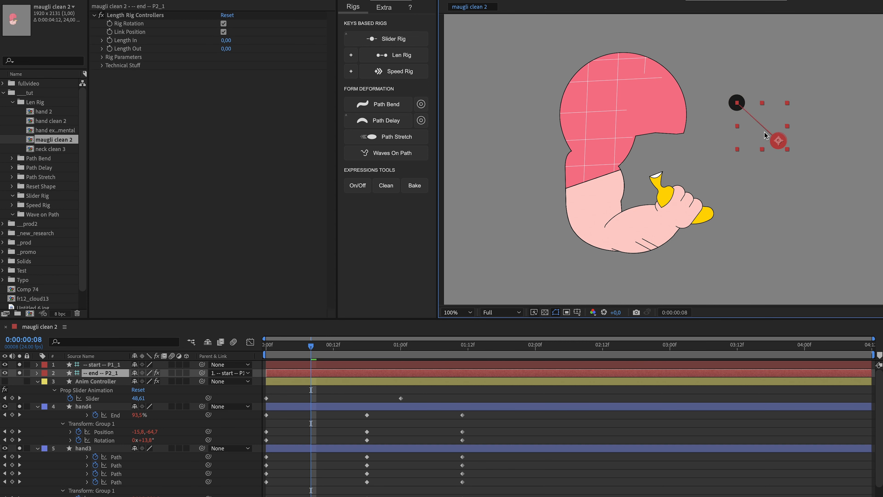
Step: Place the start controller on the arm's pink shoulder and the end controller on the wrist beside the hand
click(736, 100)
click(743, 93)
drag(737, 102, 621, 106)
click(763, 145)
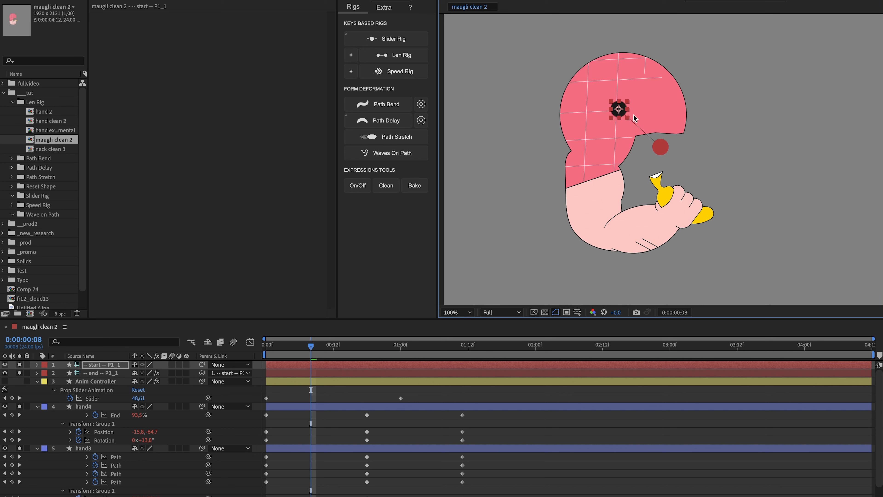
drag(660, 146, 672, 222)
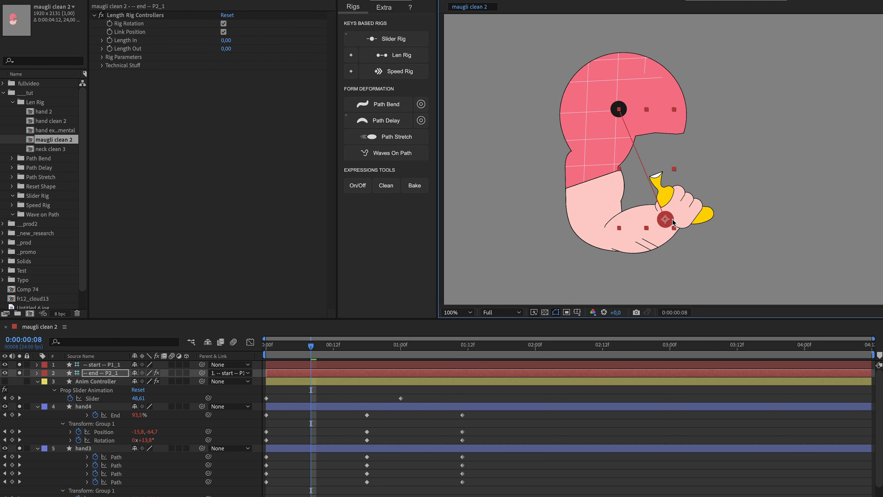
Step: Play the arm animation and compare its poses at frame 0 and frame 18 with the line between the two controllers
key(space)
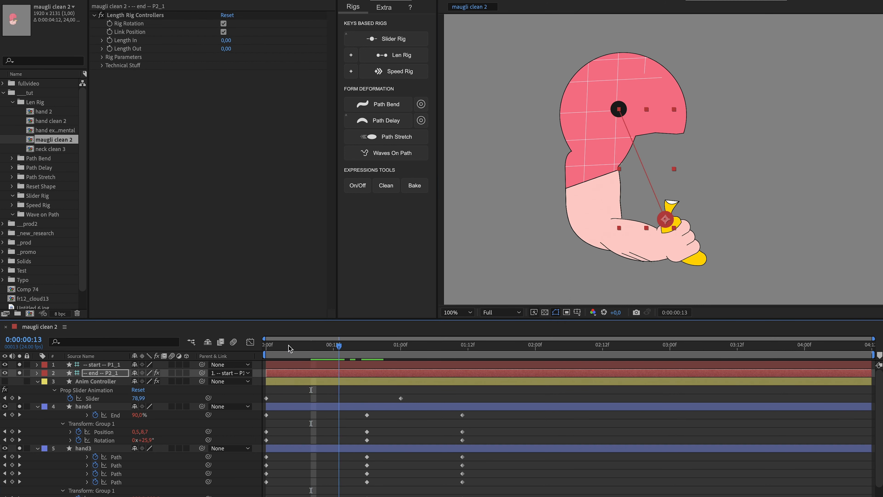
key(Home)
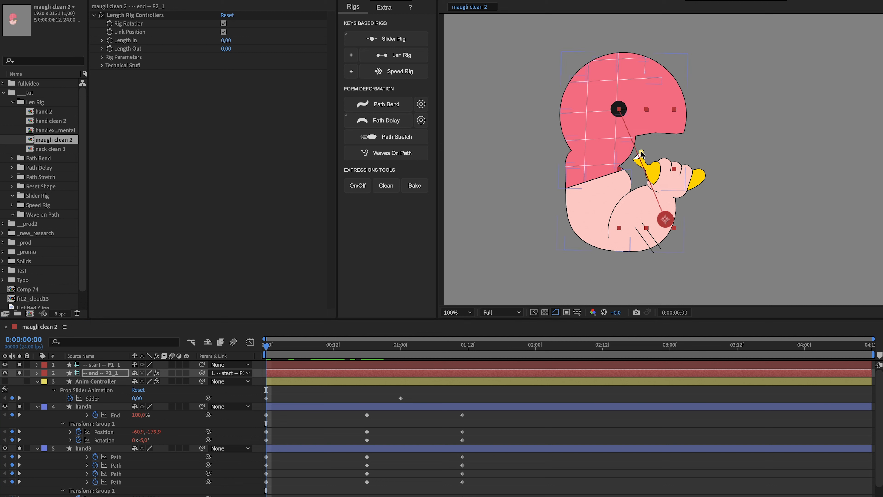
drag(625, 118, 656, 216)
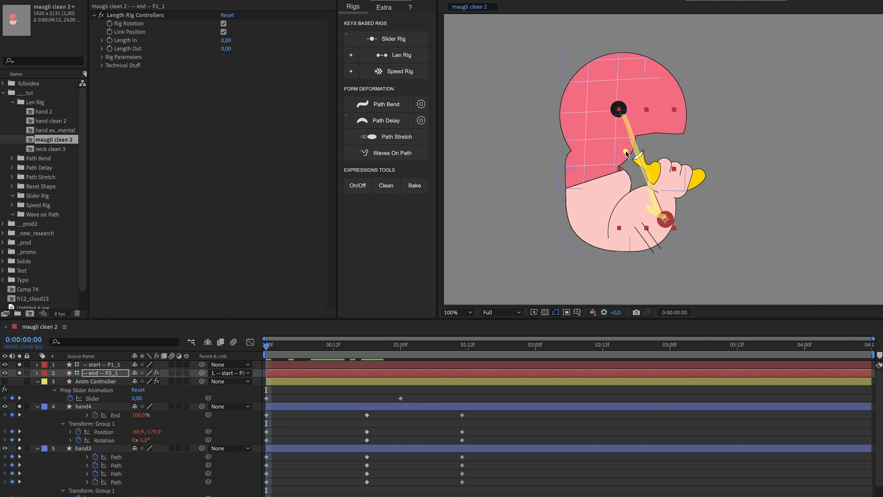
mouse_move(625, 149)
mouse_down()
mouse_move(624, 185)
mouse_move(635, 199)
mouse_up()
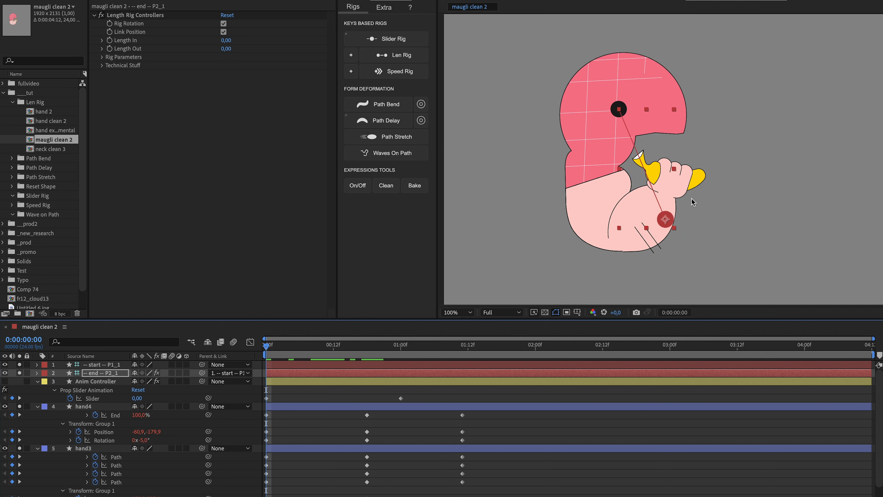
key(k)
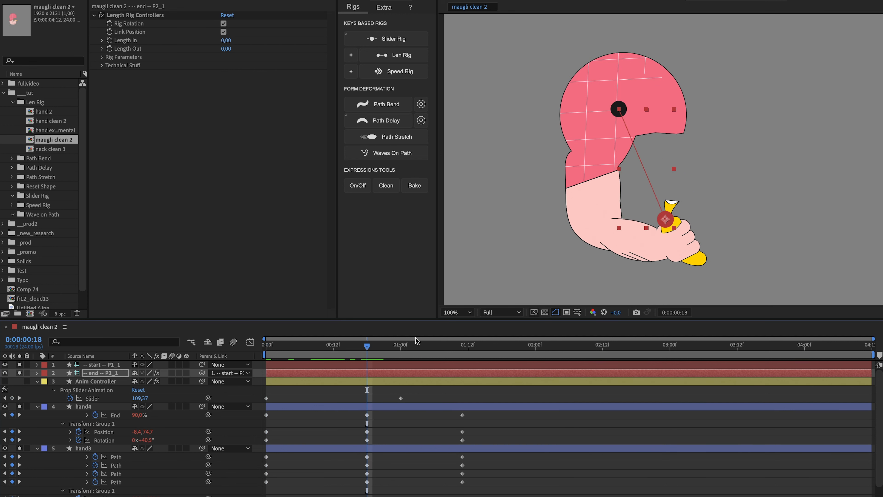
Step: Delete the Anim Controller layer that holds the Prop Slider Animation
click(431, 393)
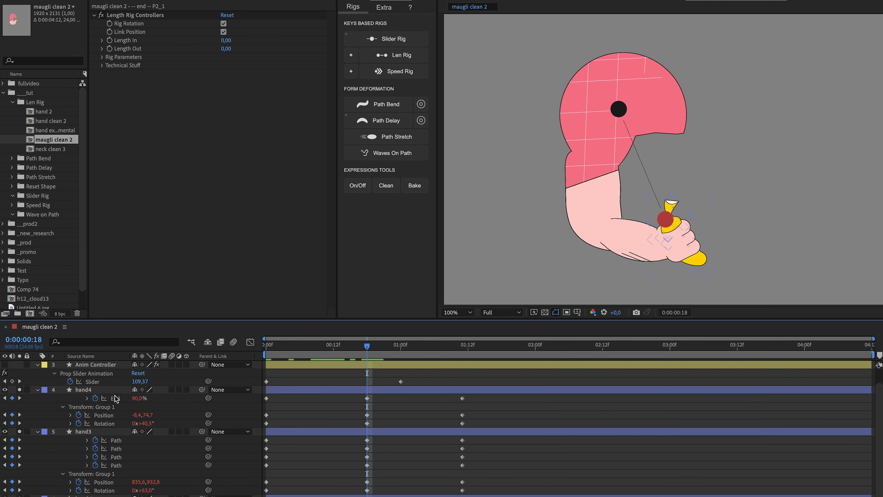
click(100, 381)
key(Delete)
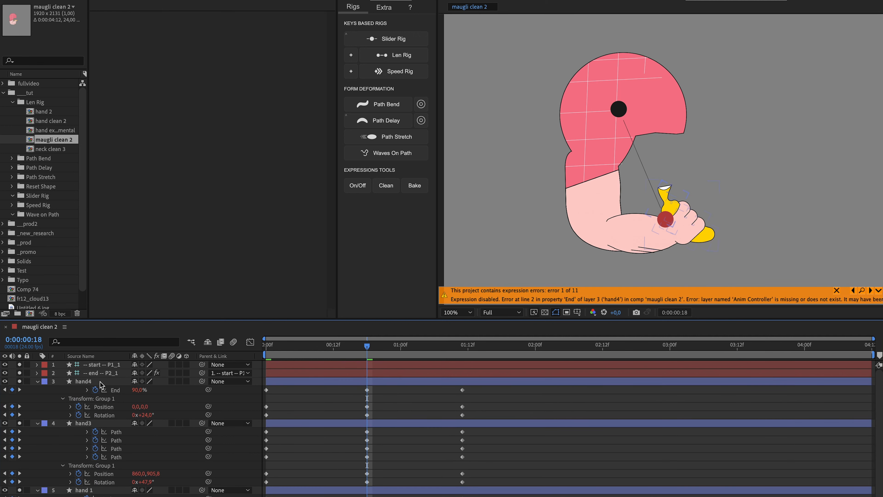
Step: Clean the leftover rig expressions from the hand 1, hand3 and hand4 layers
click(100, 382)
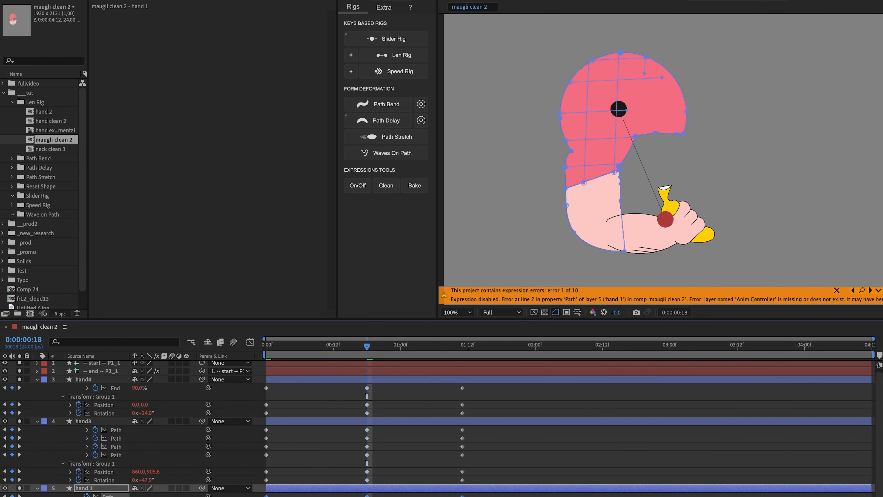
click(103, 421)
shift+click(105, 380)
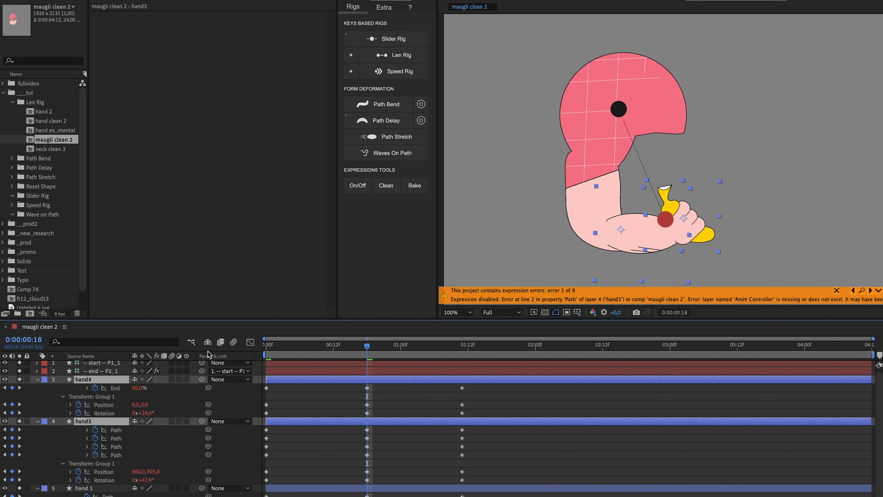
click(385, 188)
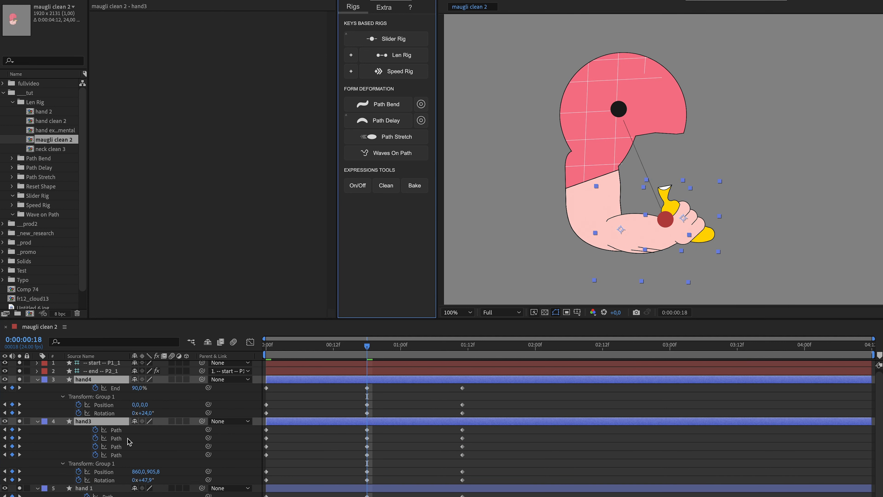
Step: Scrub the timeline between frames 14 and 18 to check the arm's original keyframed motion
drag(314, 354, 344, 354)
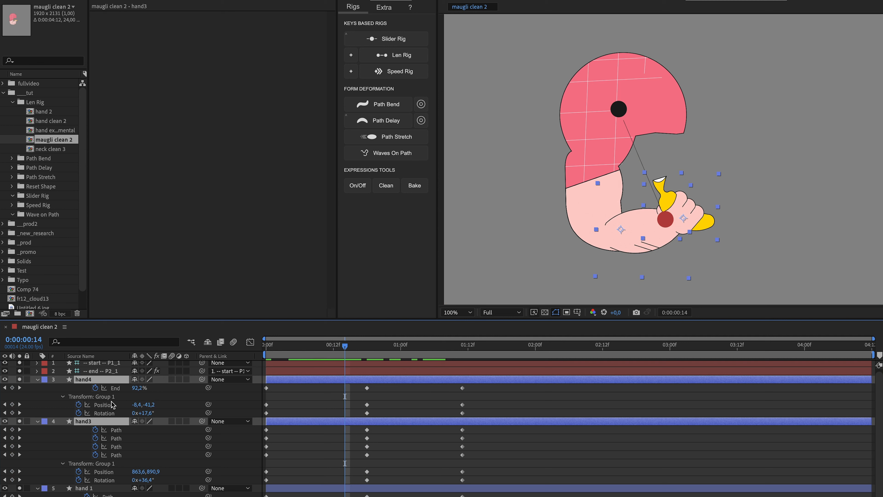
click(331, 401)
drag(349, 352, 372, 352)
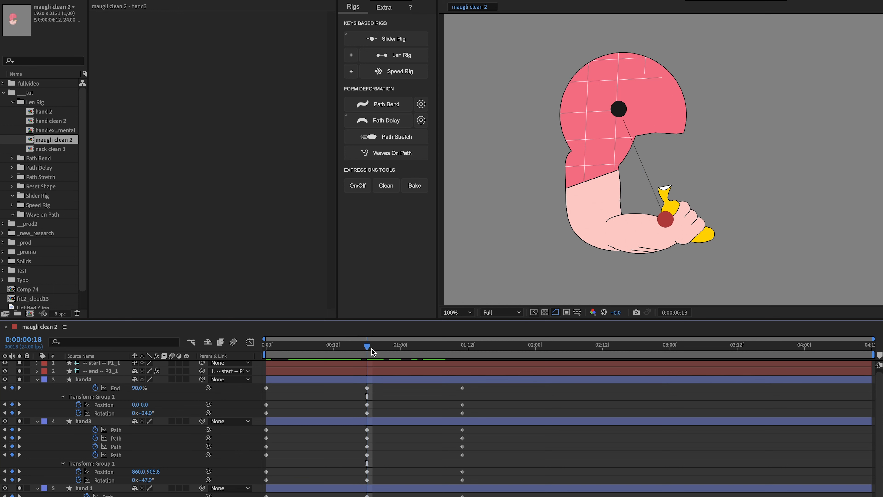
Step: Apply Len Rig to the hand 1, hand3 and hand4 layers together with the start and end controllers
click(387, 488)
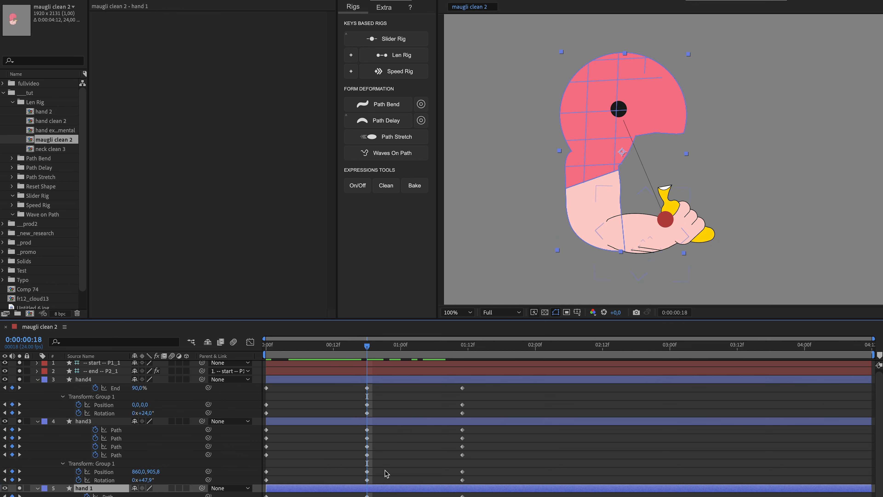
shift+click(389, 381)
scroll(389, 383, up, 1)
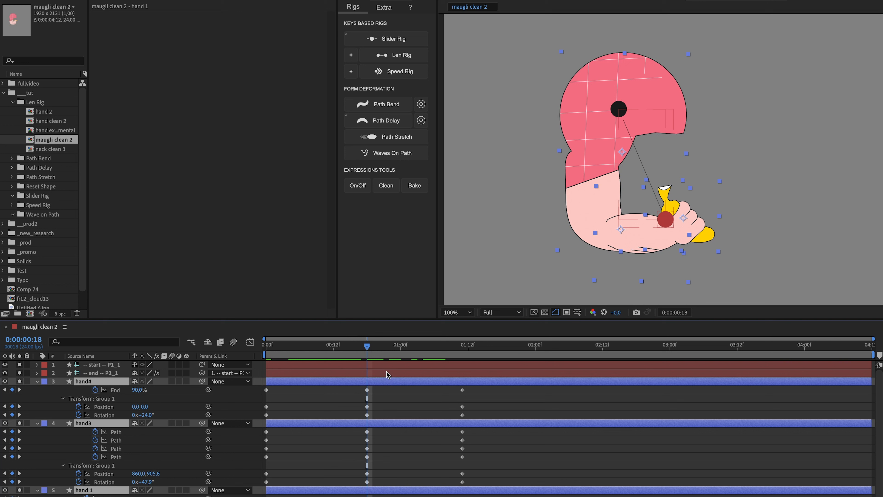
shift+click(388, 373)
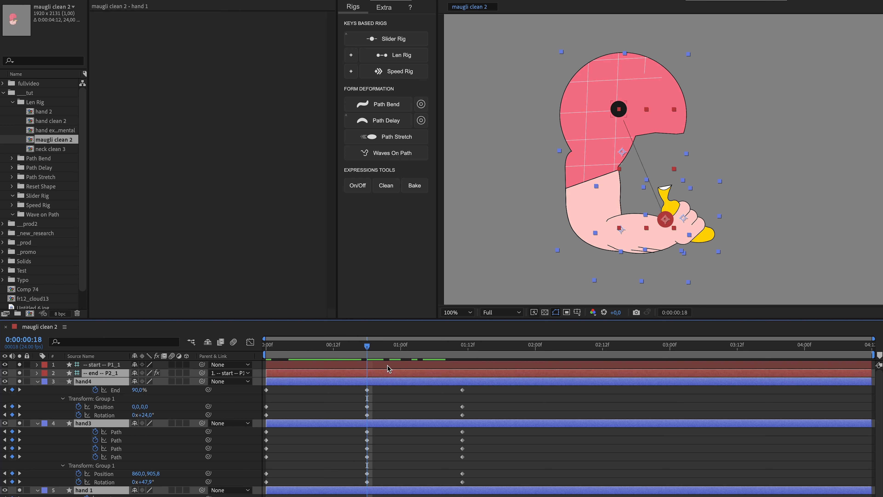
click(395, 39)
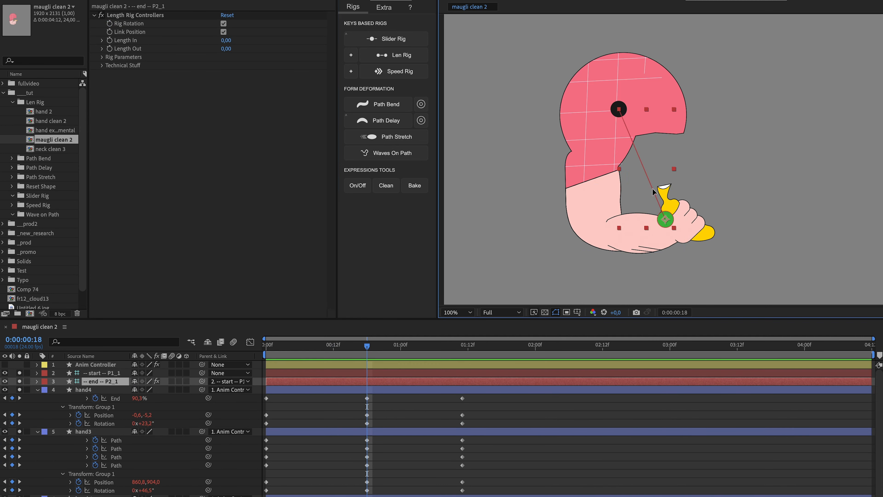
Step: Move the rigged arm up and to the left and bring the end controller closer to the start controller
drag(667, 145, 601, 105)
drag(637, 170, 600, 128)
click(414, 54)
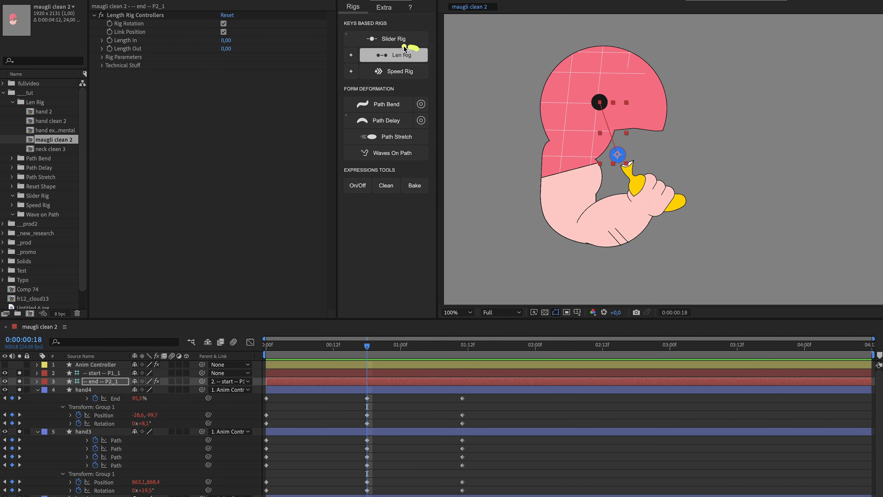
Step: Reveal the Anim Controller's Slider keyframes and the expression on the Slider
click(95, 364)
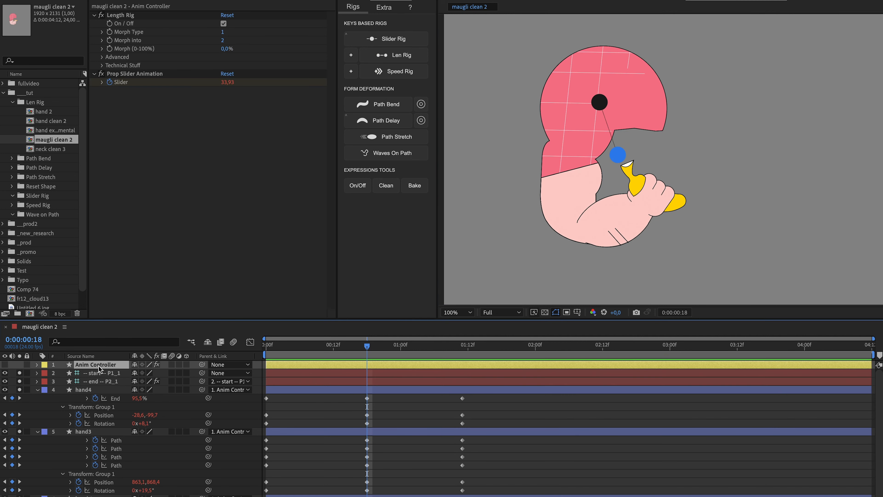
key(u)
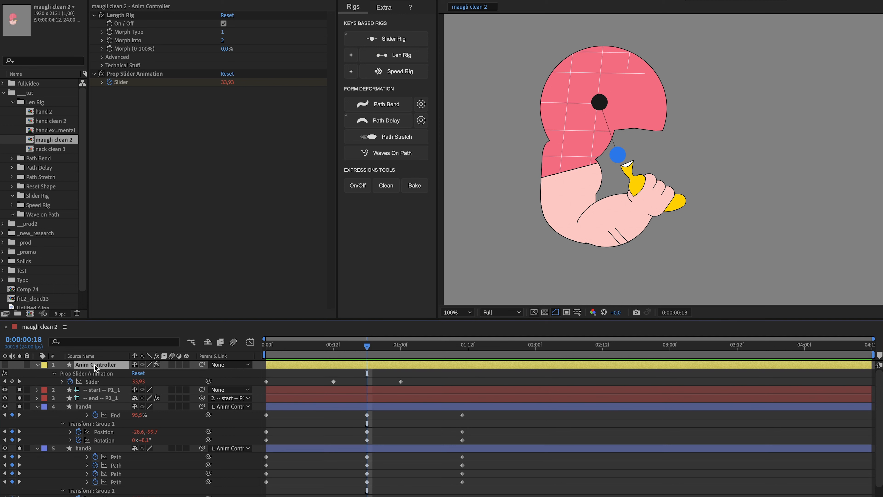
click(63, 382)
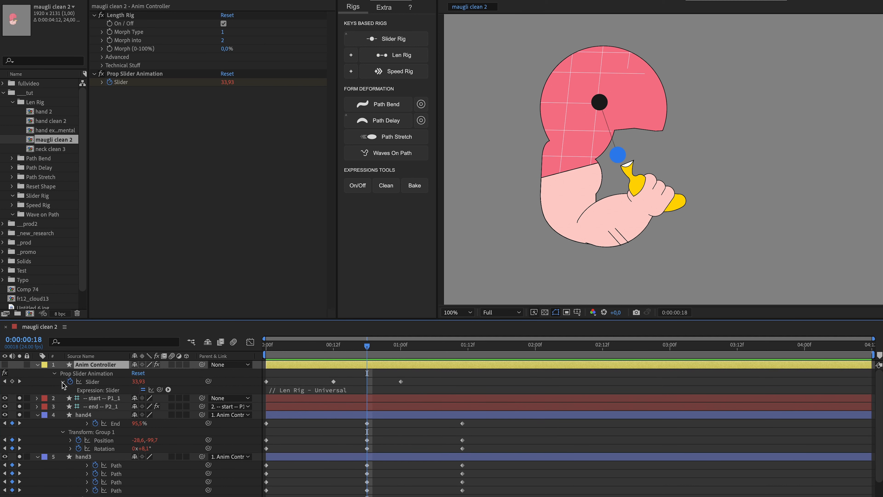
Step: At frame 14, turn off Rig Rotation on the end controller and test the arm by moving that controller around
drag(369, 349, 345, 349)
drag(617, 155, 631, 171)
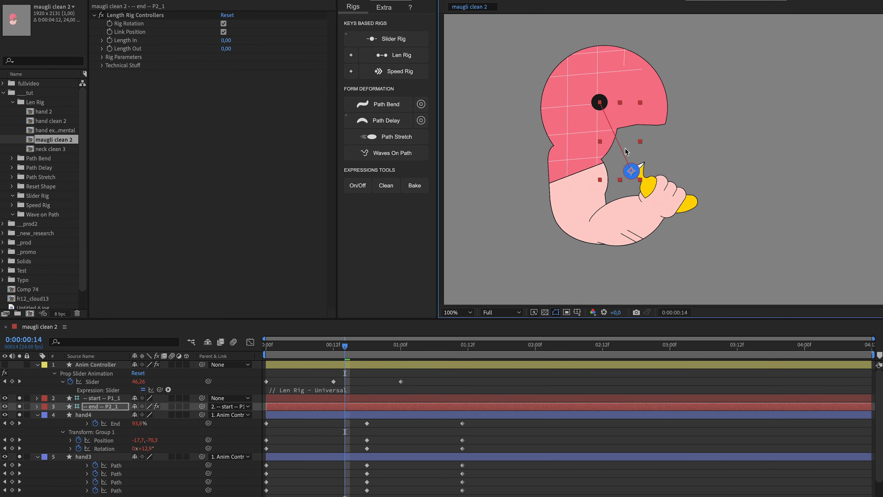
click(149, 16)
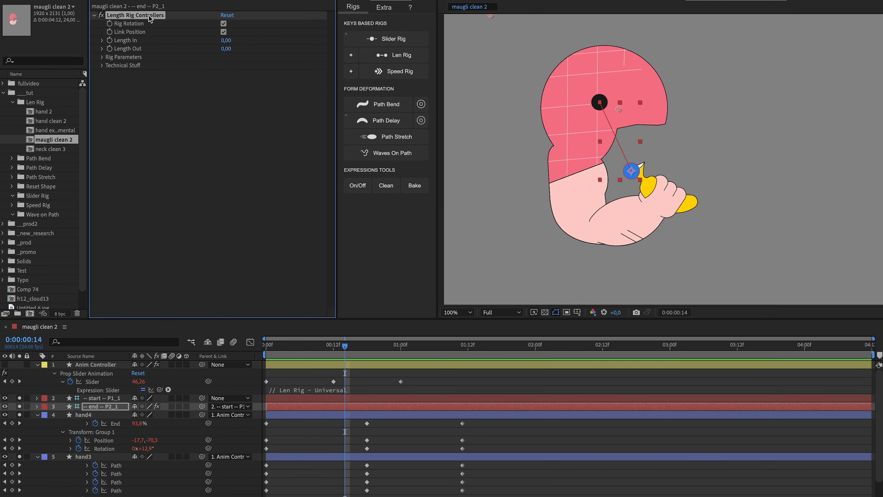
click(224, 24)
drag(631, 171, 641, 132)
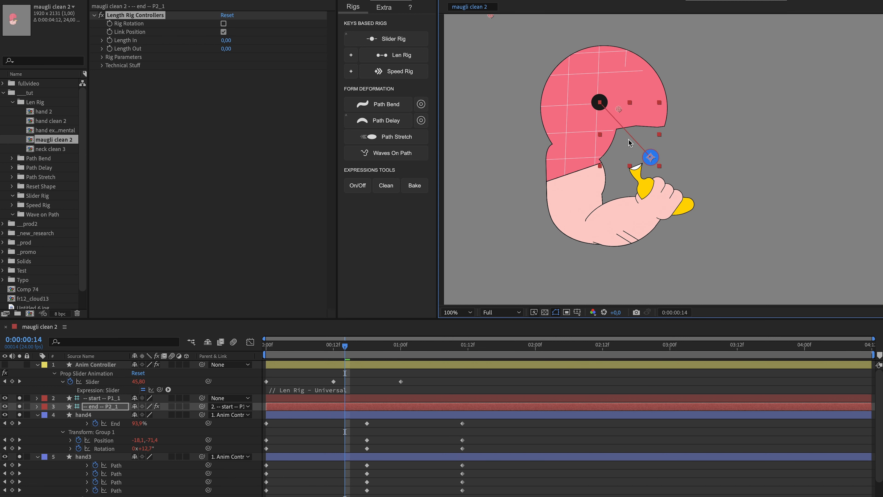
Step: Turn off Link Position, move both controllers into the empty area beside the arm, and turn Rig Rotation back on
click(223, 32)
drag(600, 101, 724, 83)
drag(774, 139, 787, 173)
click(223, 23)
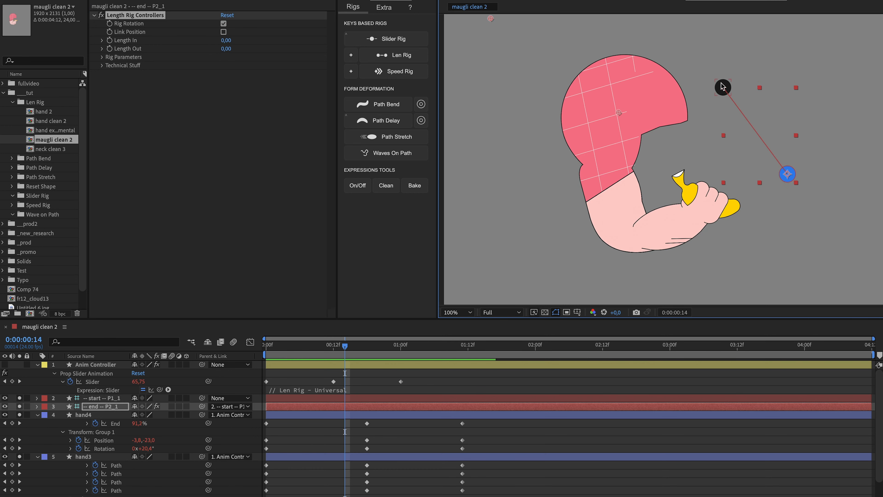
Step: Turn Link Position back on for the end controller and move the start controller left to carry the whole arm along
click(723, 87)
click(622, 97)
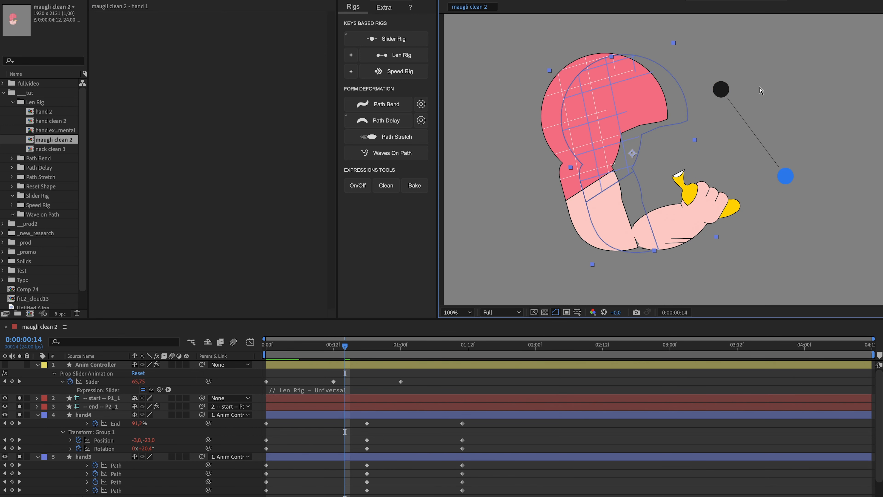
click(722, 89)
click(773, 153)
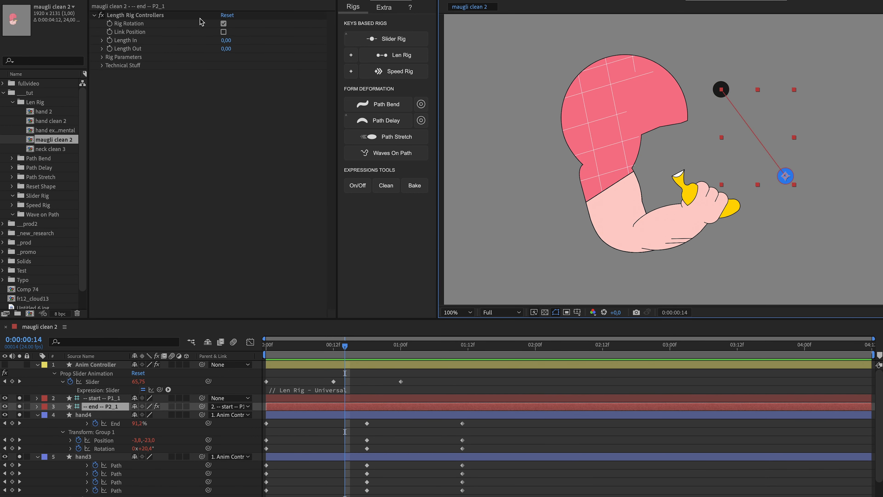
click(224, 32)
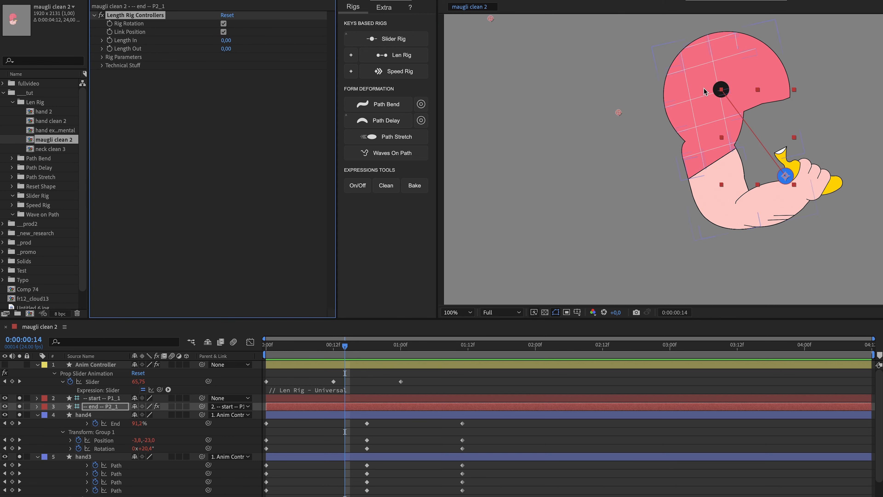
drag(721, 89, 585, 84)
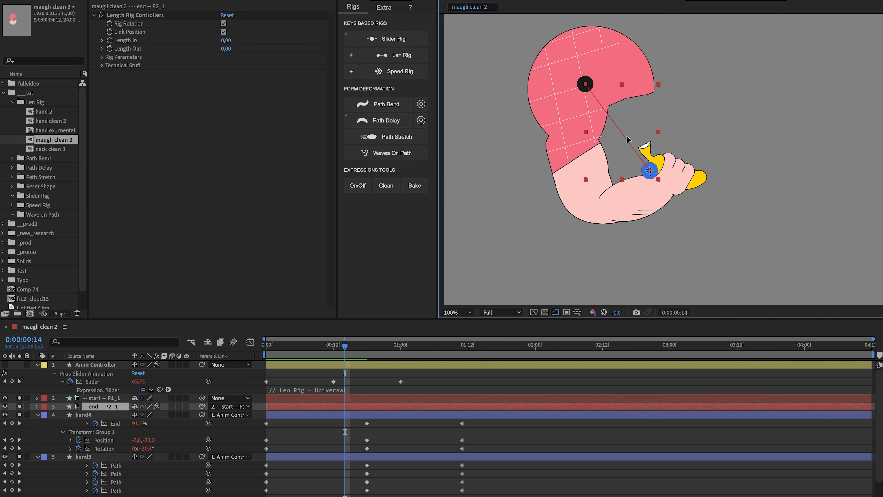
Step: Expand Rig Parameters and Technical Stuff in the Length Rig Controllers effect to examine their properties
click(101, 57)
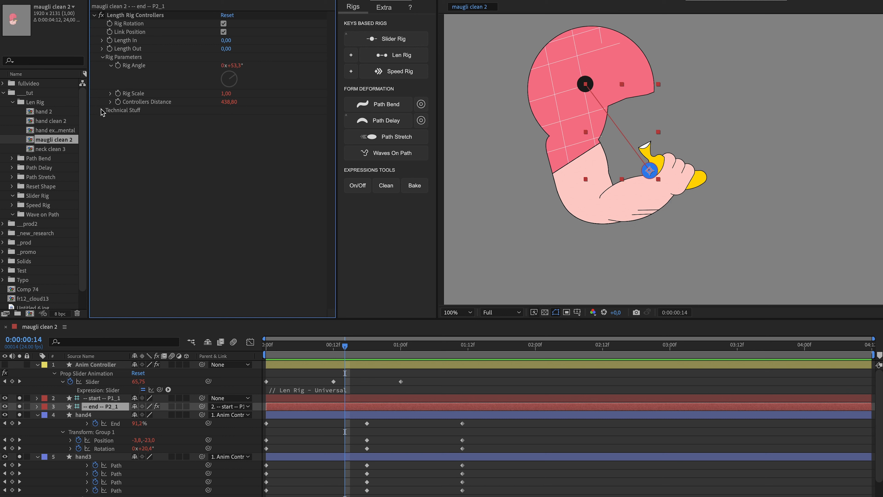
click(102, 111)
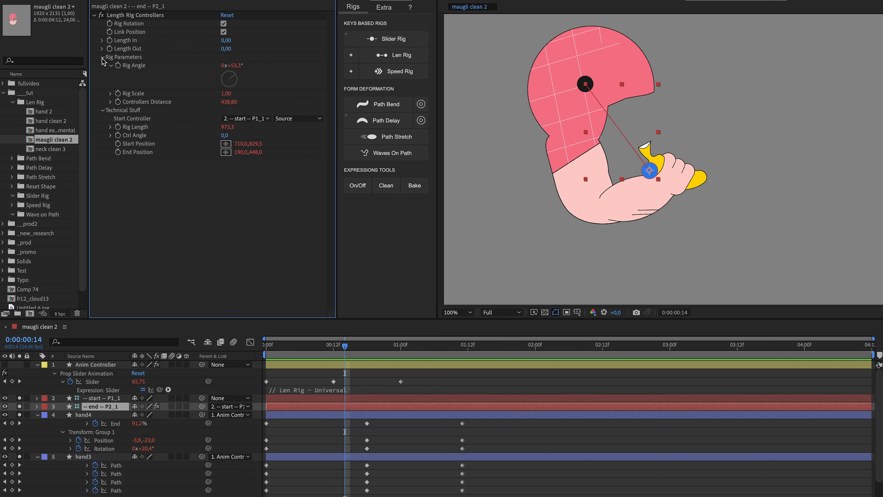
click(102, 57)
click(102, 57)
Step: Try moving the end controller to a different distance from the start controller and undo the move
mouse_move(247, 59)
mouse_down()
mouse_move(203, 101)
mouse_move(245, 62)
mouse_up()
key(Escape)
mouse_move(626, 133)
mouse_down()
mouse_move(589, 143)
mouse_move(544, 116)
mouse_move(579, 141)
mouse_move(593, 172)
mouse_move(617, 182)
mouse_move(629, 170)
mouse_up()
key(ctrl+z)
Step: Set Length In to 49,00 in the end controller's Length Rig Controllers effect
mouse_move(240, 36)
mouse_down()
mouse_move(131, 28)
mouse_move(92, 40)
mouse_move(169, 59)
mouse_move(256, 52)
mouse_move(219, 32)
mouse_move(256, 40)
mouse_up()
key(Escape)
Step: At the first frame, move the end controller closer to the start controller, and advance the time to 0:00:01:01
key(Home)
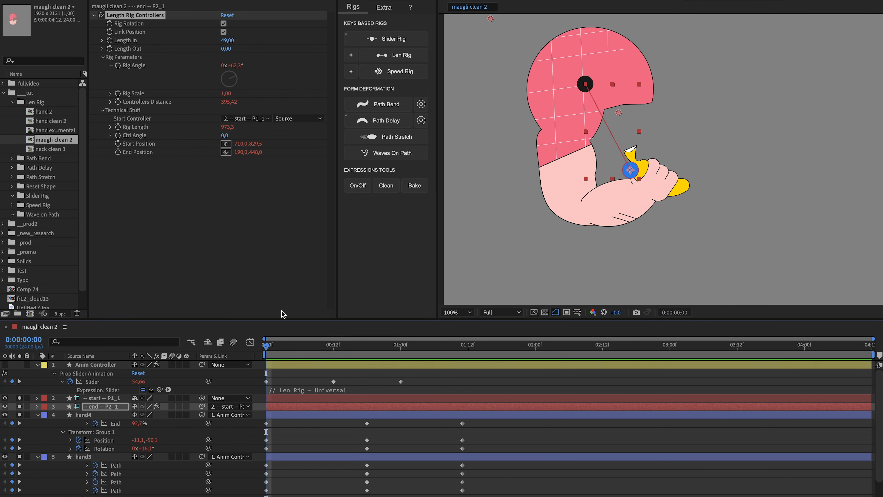
drag(619, 146, 596, 114)
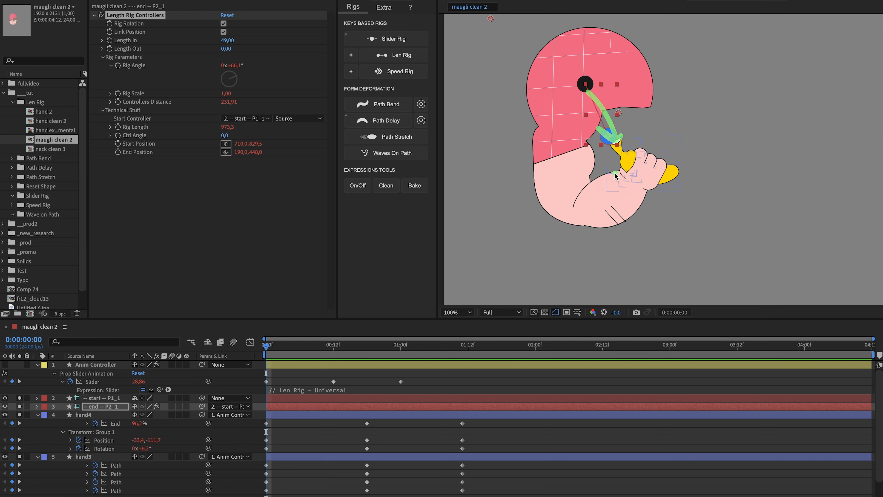
drag(395, 346, 406, 346)
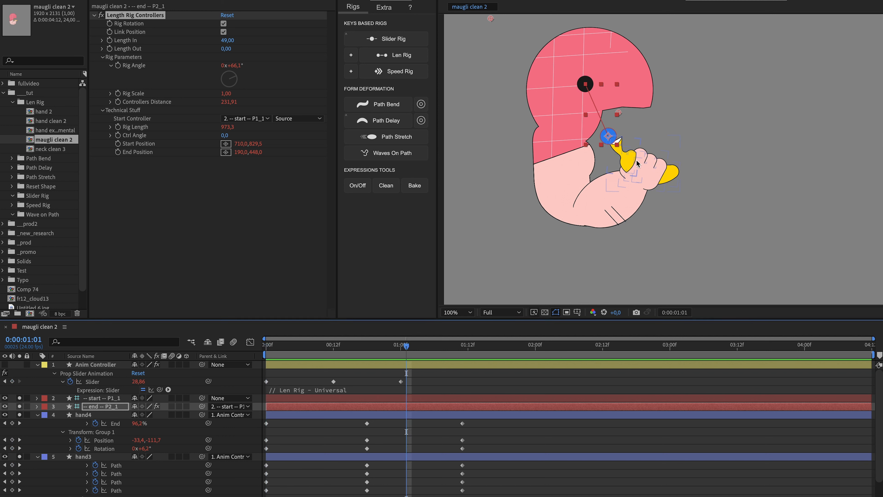
Step: Move the end controller farther from and nearer to the start controller, setting Length In to 311,00 and Length Out to 184,00
drag(608, 135, 659, 234)
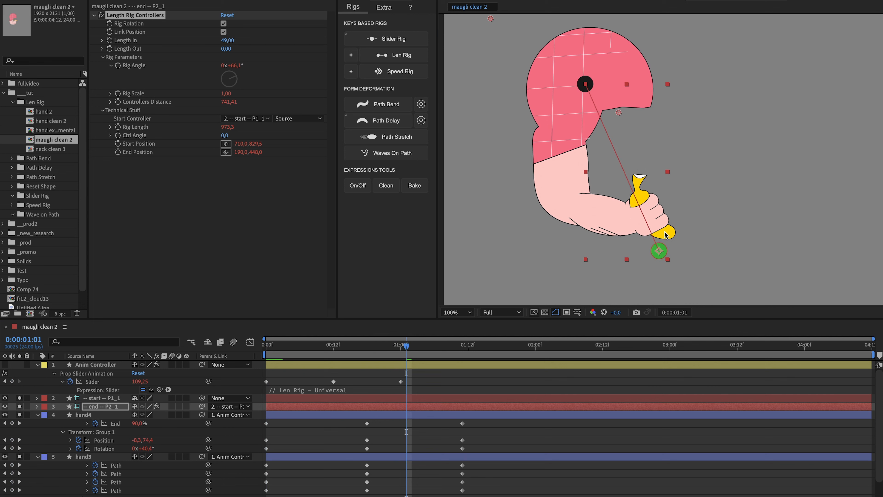
mouse_move(598, 84)
mouse_down()
mouse_move(671, 261)
mouse_move(622, 150)
mouse_move(588, 126)
mouse_move(616, 126)
mouse_move(602, 113)
mouse_move(630, 165)
mouse_move(625, 162)
mouse_up()
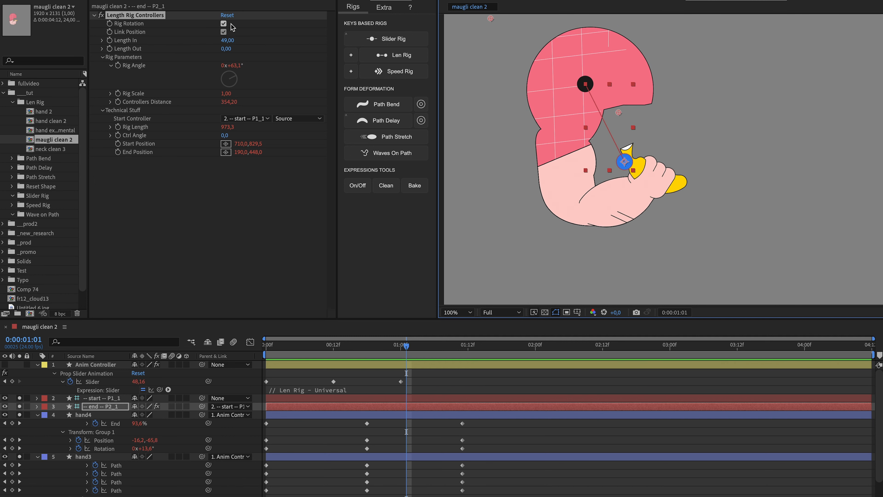
drag(227, 42, 218, 41)
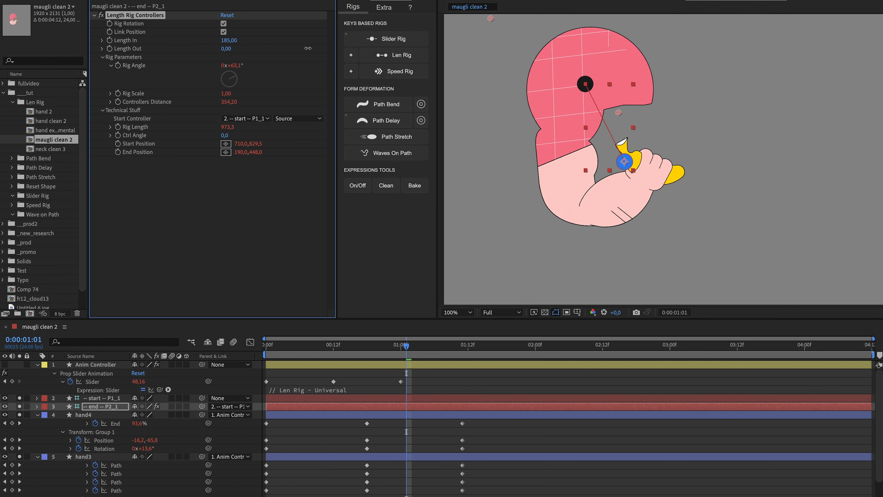
drag(625, 162, 659, 255)
drag(225, 49, 317, 53)
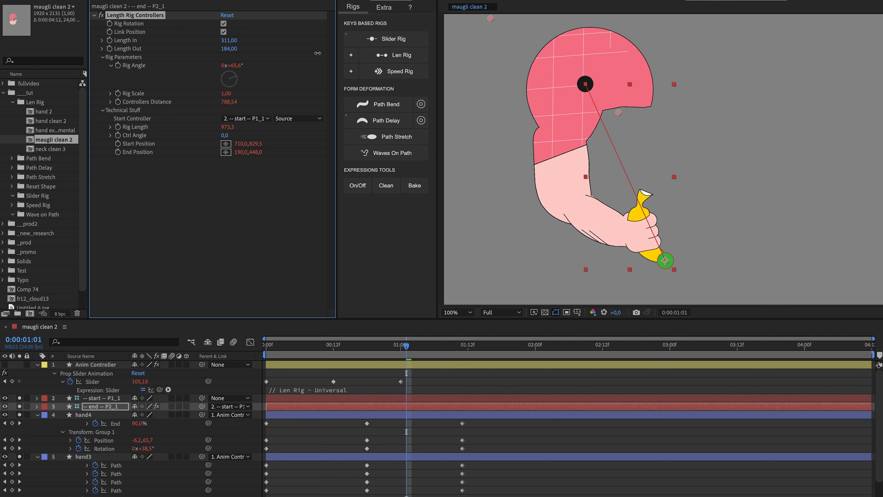
Step: Bring the end controller back toward the start controller and select the hand4 layer to inspect its keyframes
drag(665, 261, 630, 116)
drag(585, 27, 573, 105)
click(400, 414)
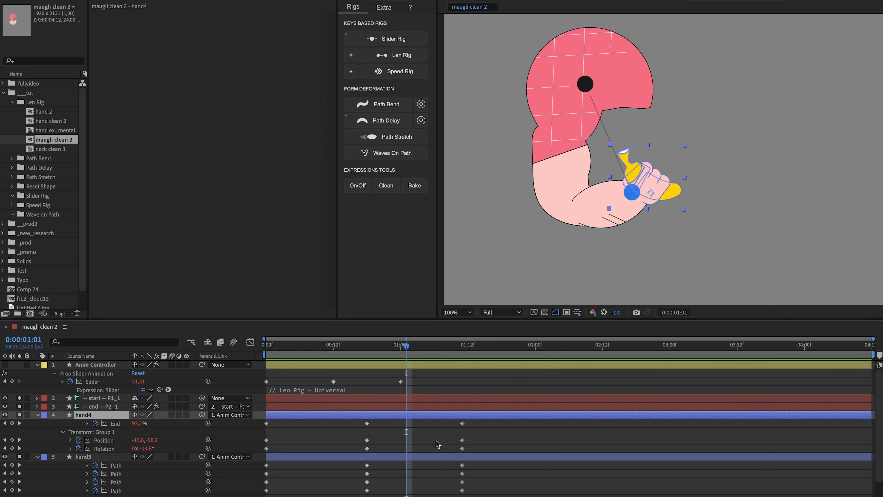
drag(480, 420, 253, 455)
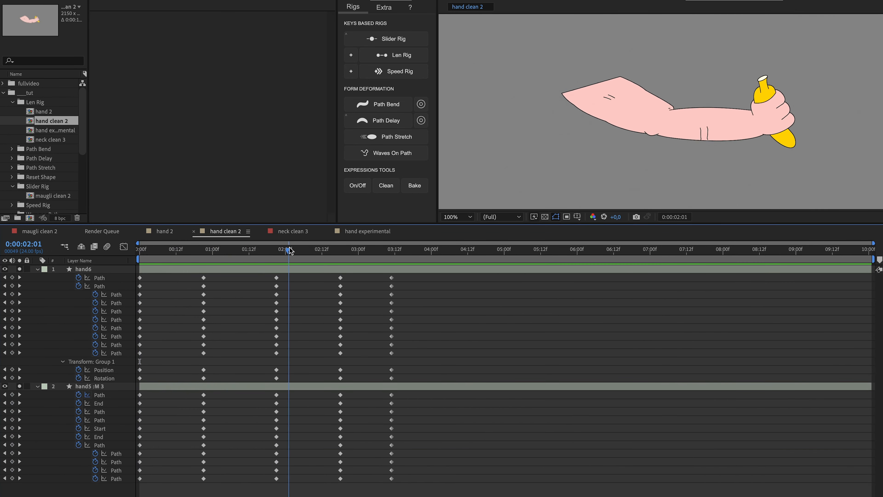
Step: In the hand clean 2 composition, examine the keyframed arm poses across the timeline and return the time to 0:00:00:06
drag(290, 250, 215, 251)
drag(296, 275, 112, 494)
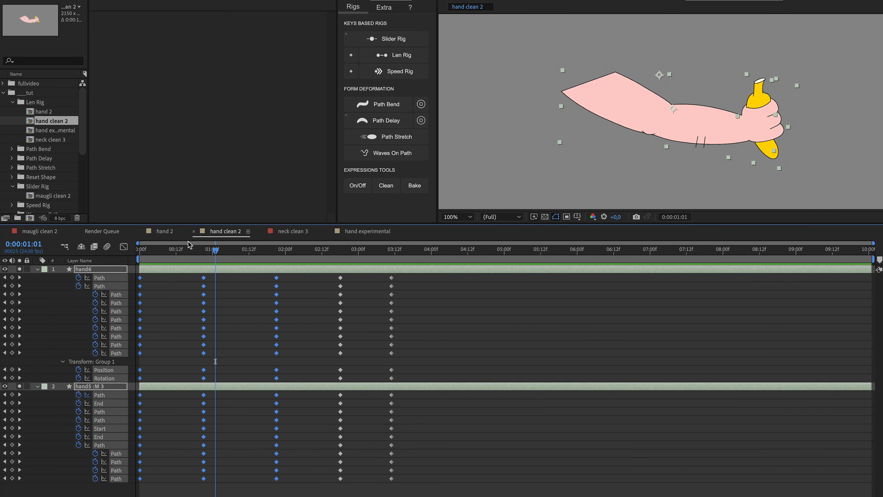
mouse_move(202, 253)
mouse_down()
mouse_move(124, 256)
mouse_move(278, 251)
mouse_move(204, 255)
mouse_up()
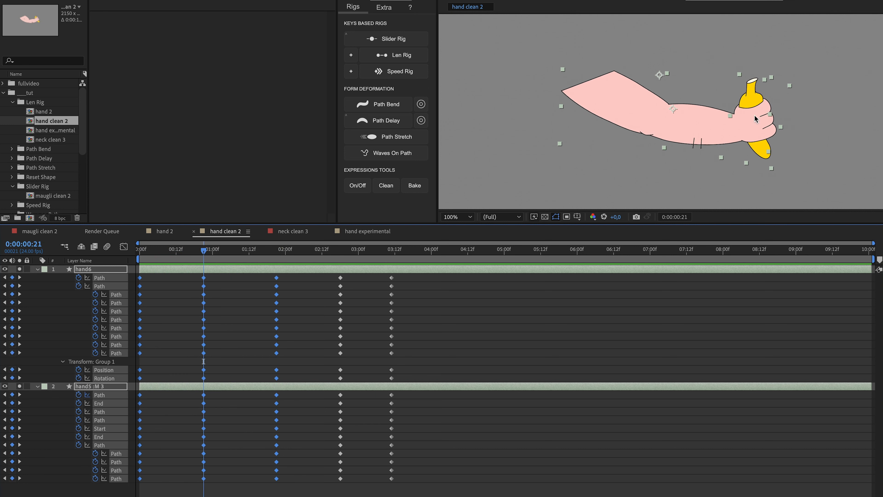
click(808, 113)
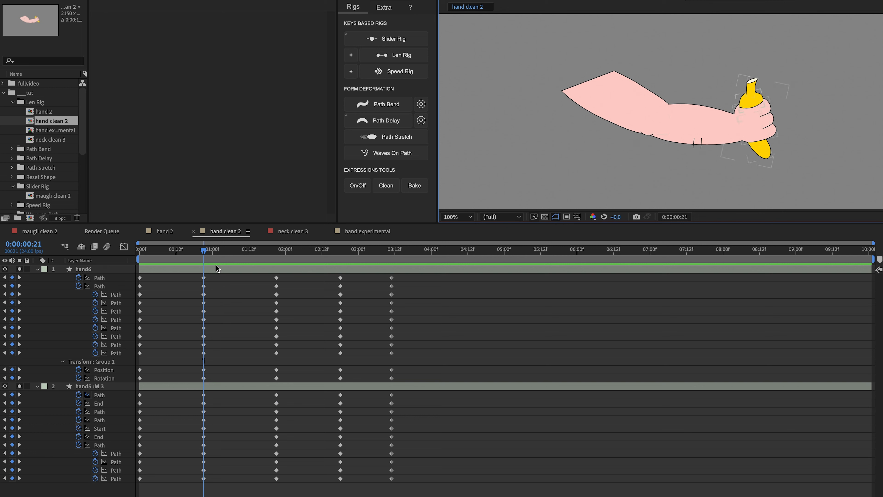
drag(206, 251, 344, 249)
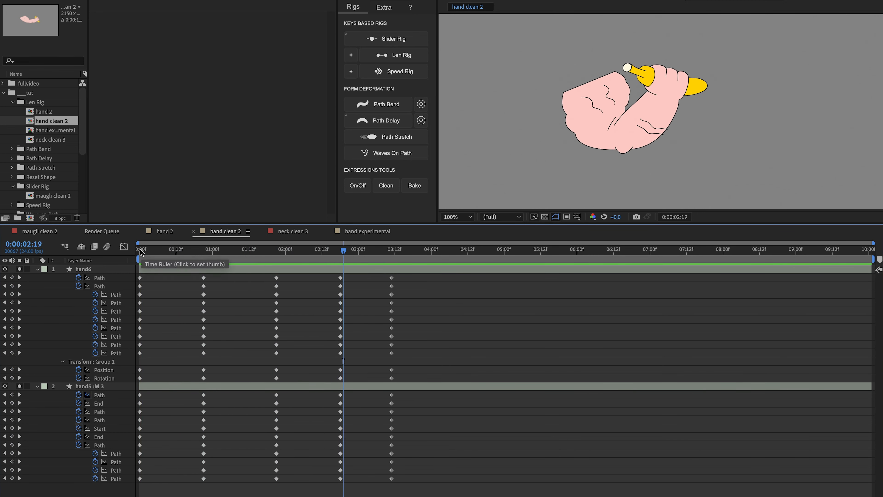
key(Home)
drag(405, 258, 329, 258)
drag(240, 257, 159, 259)
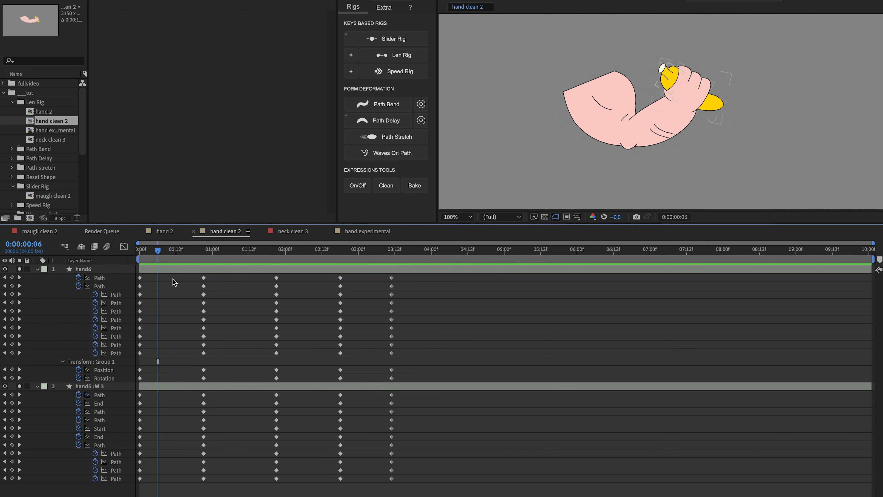
Step: Add Len Rig start and end controllers for the hand6 and hand5 :M 3 layers
click(149, 274)
click(195, 386)
click(350, 55)
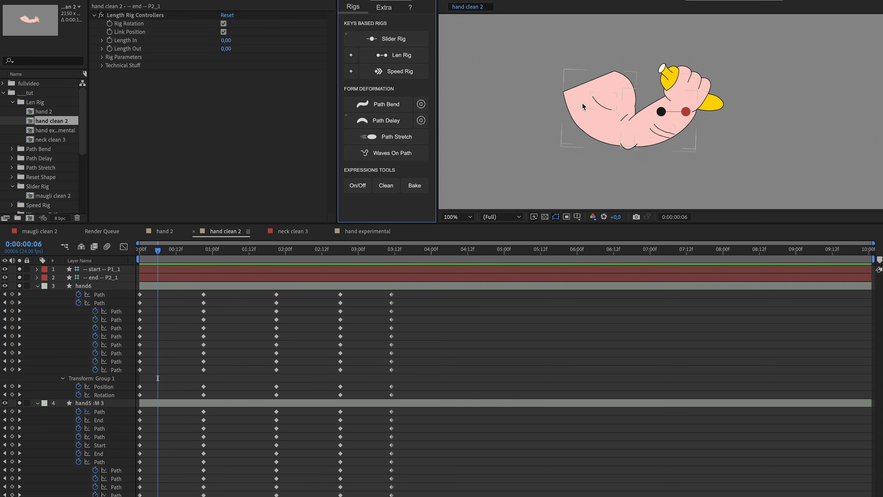
Step: Place the start controller on the upper arm and, at 0:00:00:21, the end controller on the wrist
click(661, 112)
drag(659, 114, 600, 101)
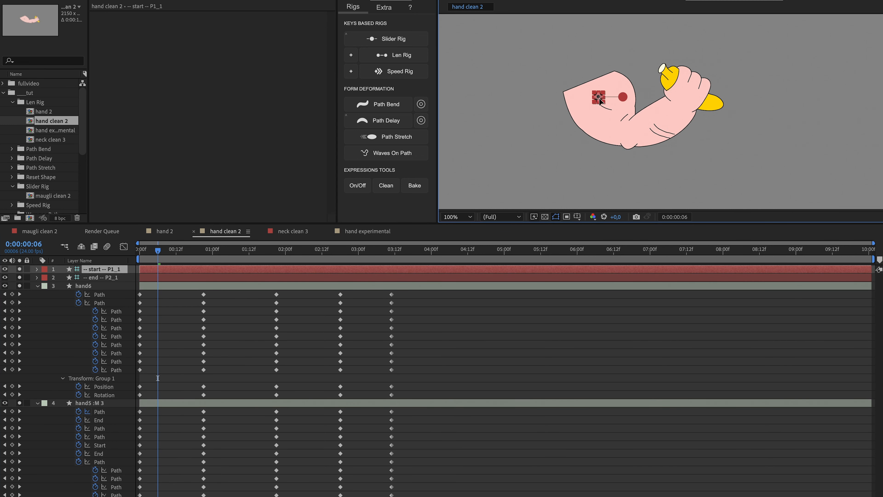
click(205, 252)
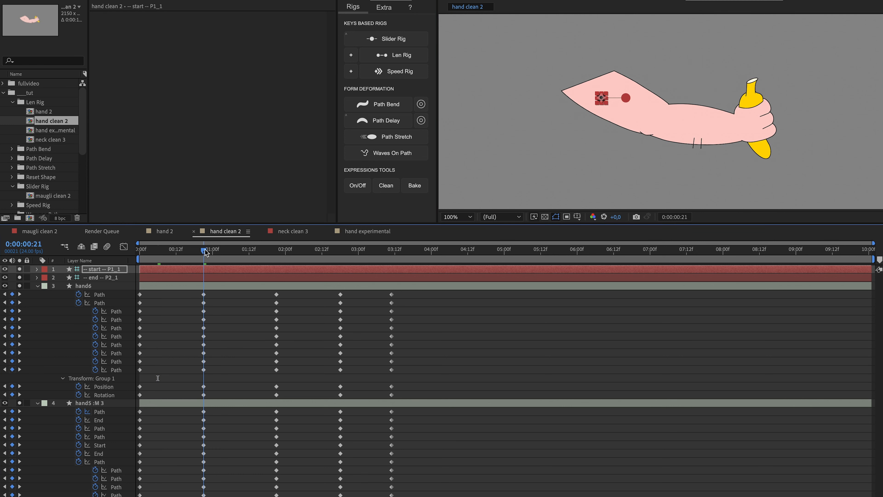
drag(603, 101, 737, 129)
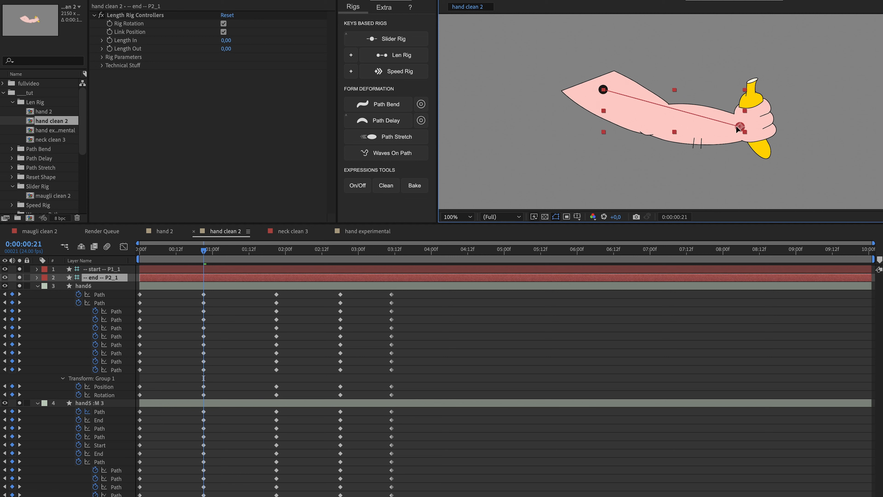
click(534, 309)
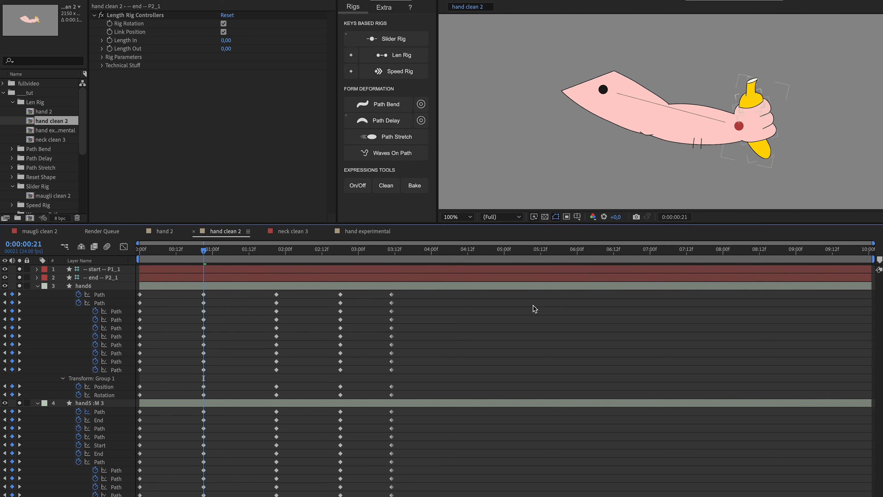
Step: Create a Length Rig from the hand6 and hand5 :M 3 keyframes with the start and end controllers
click(389, 288)
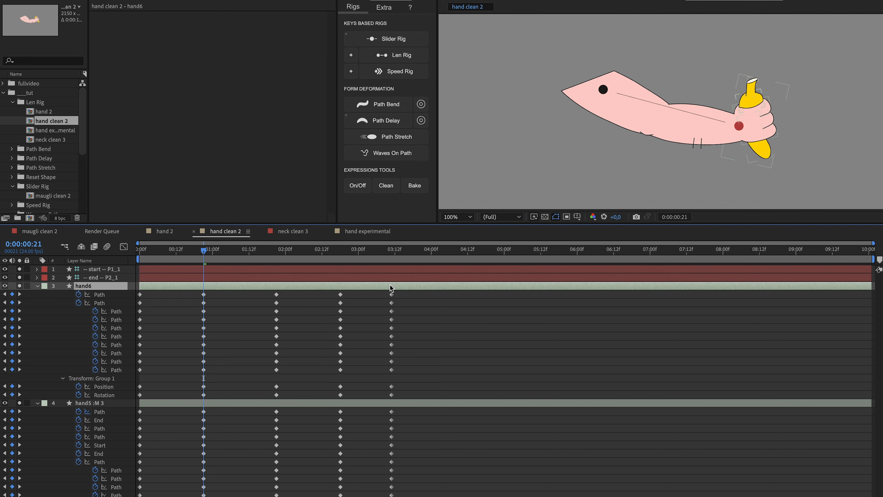
shift+click(369, 403)
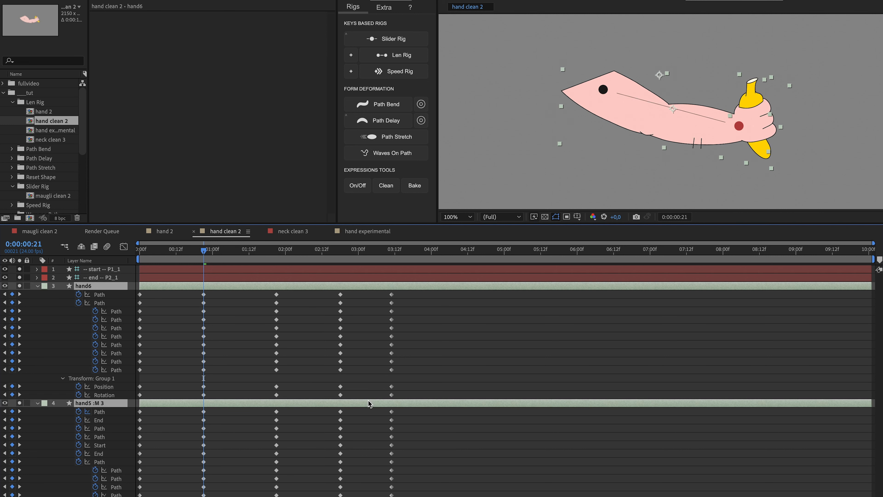
click(377, 323)
drag(431, 300, 128, 372)
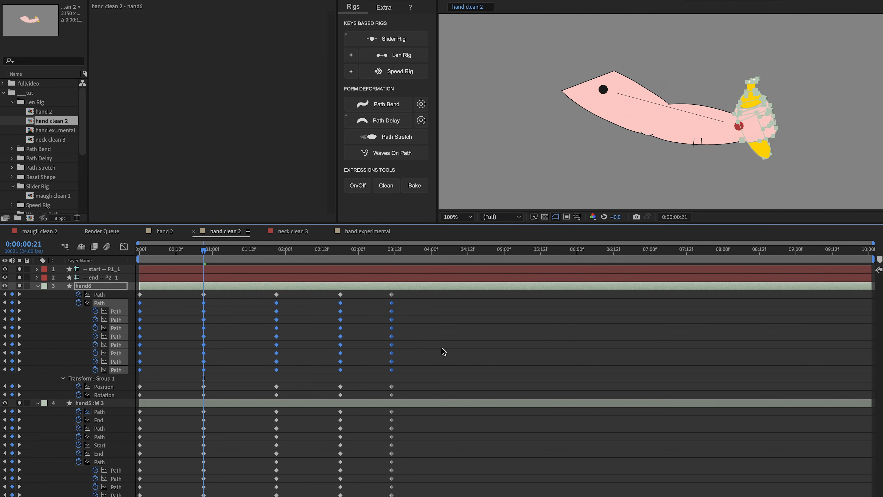
click(442, 348)
click(404, 407)
shift+click(403, 286)
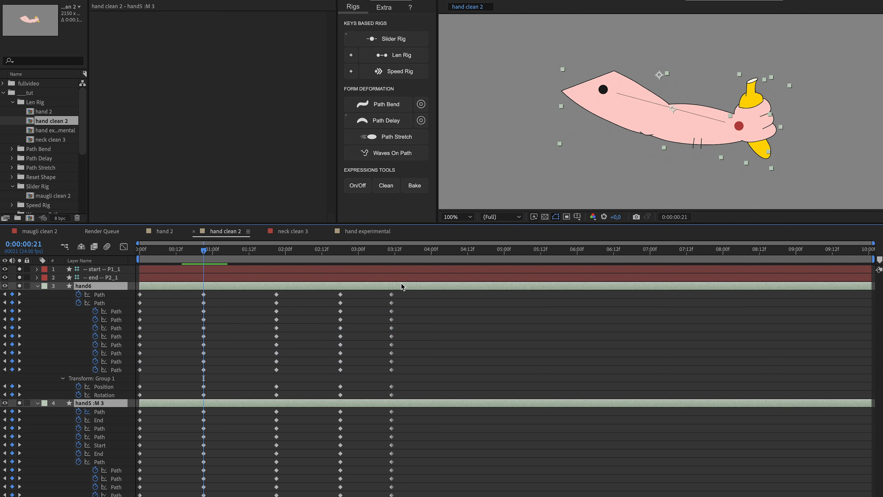
key(ctrl+a)
click(401, 40)
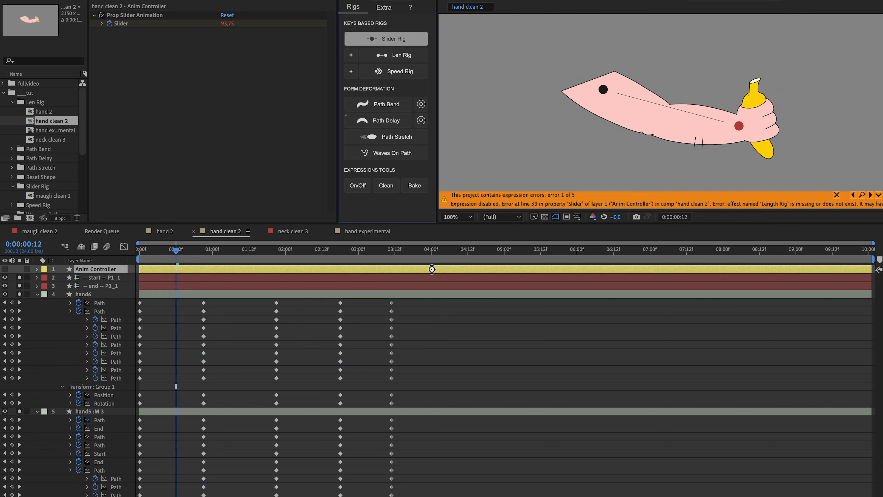
Step: Expand Advanced and Technical Stuff in the Anim Controller layer's Length Rig effect to examine the options
drag(689, 113, 711, 123)
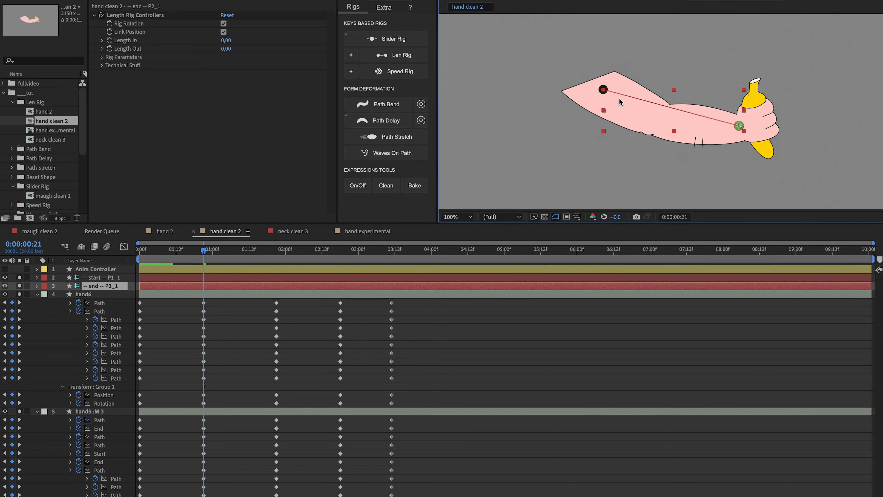
click(84, 271)
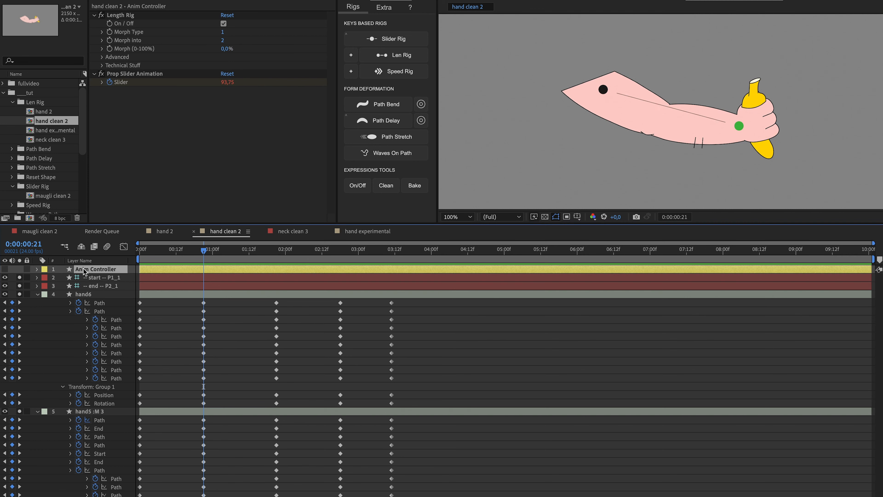
click(129, 16)
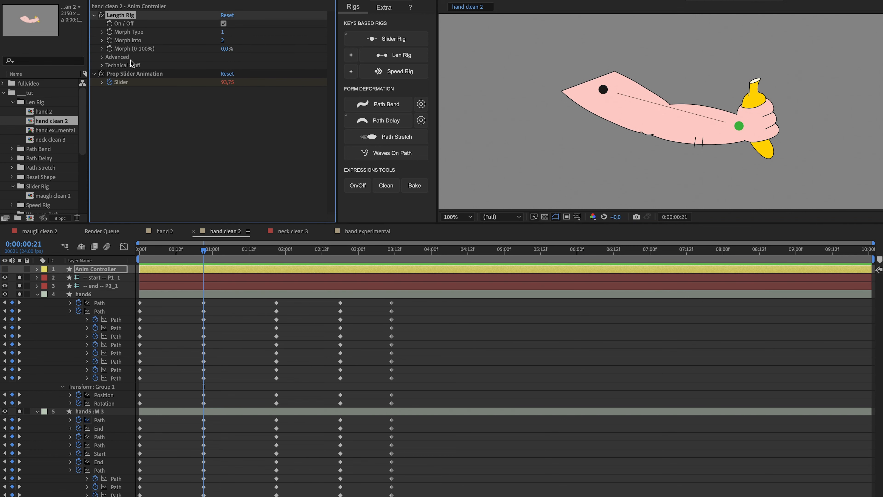
click(102, 65)
click(102, 57)
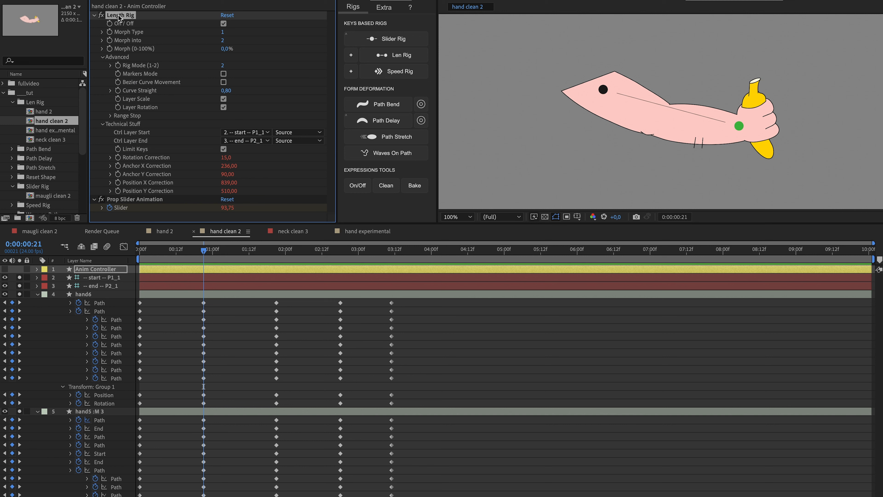
Step: Reveal the Anim Controller layer's Slider keyframes and rename the layer Hand Controller
click(208, 270)
key(u)
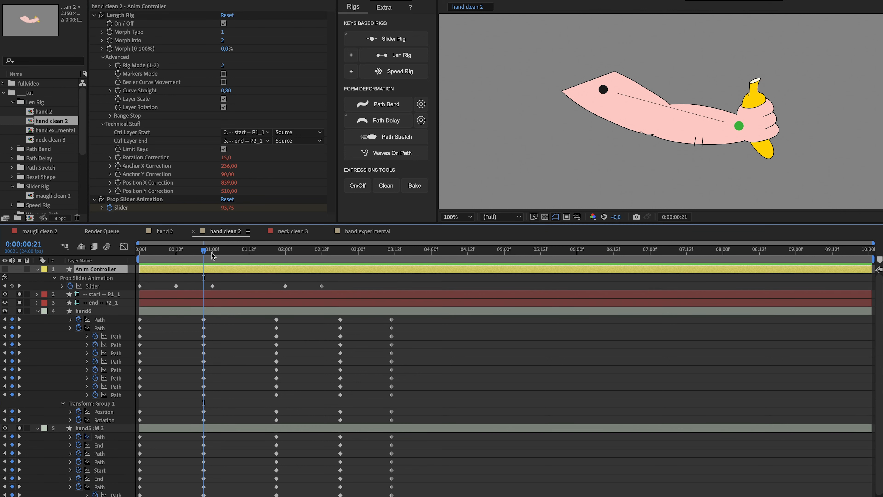
key(Return)
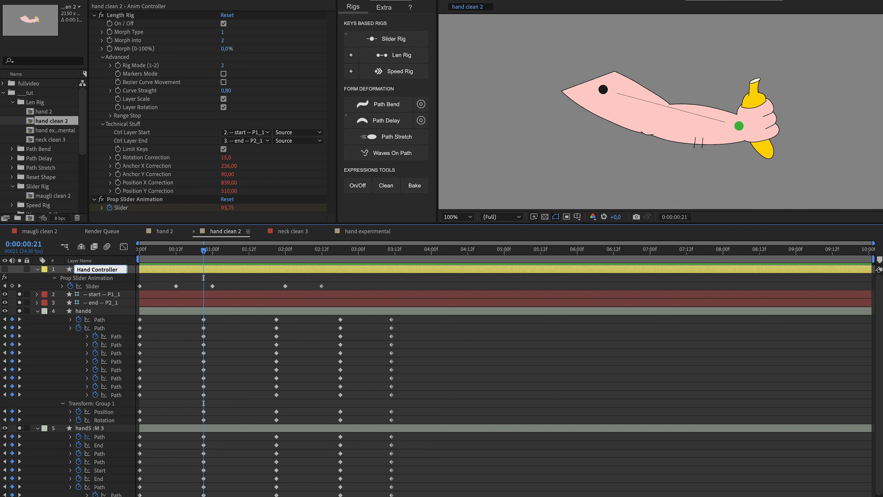
key(Return)
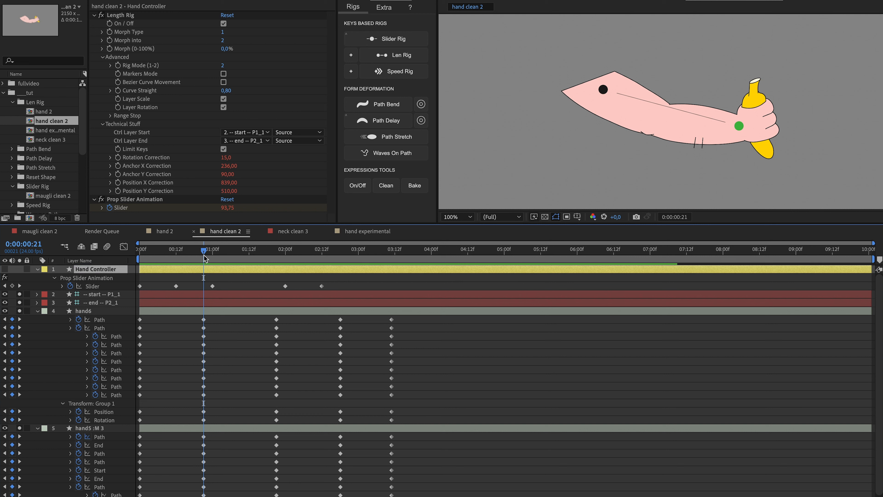
Step: Try Markers Mode in the Hand Controller's Length Rig effect and turn it off again
drag(204, 255, 206, 255)
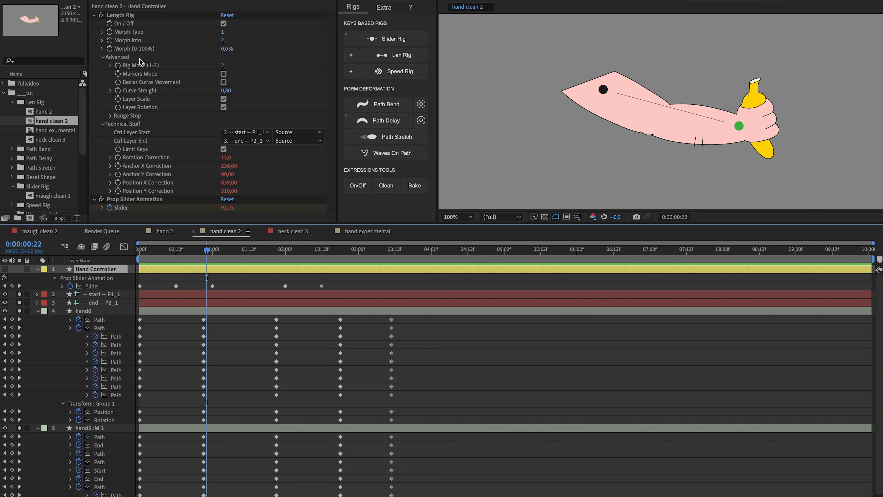
click(224, 74)
click(223, 73)
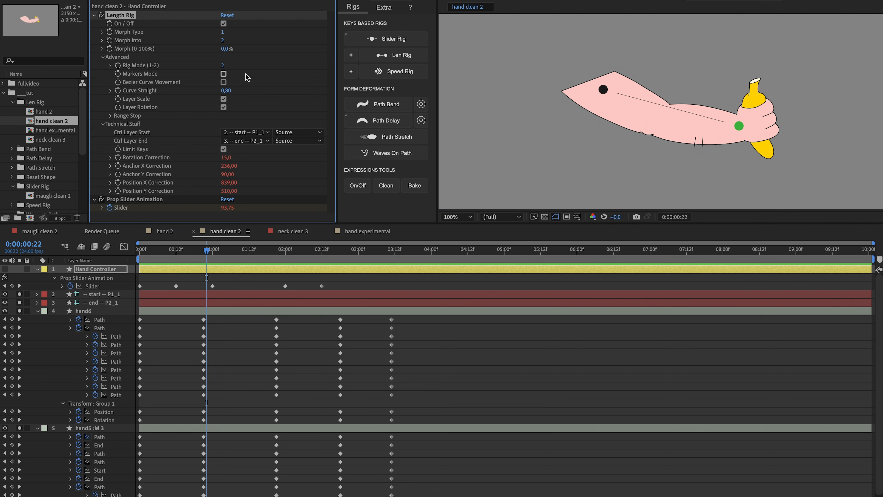
Step: Compare the hand6 layer's Path keyframes with the Slider keyframes on the Hand Controller layer
drag(179, 318, 137, 399)
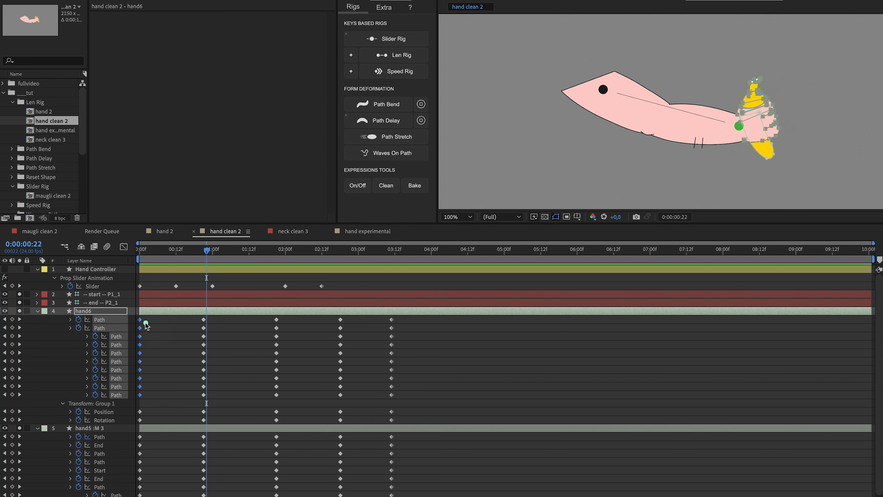
mouse_move(143, 322)
mouse_down()
mouse_move(270, 326)
mouse_move(261, 334)
mouse_up()
mouse_move(346, 322)
mouse_down()
mouse_move(387, 319)
mouse_move(374, 331)
mouse_up()
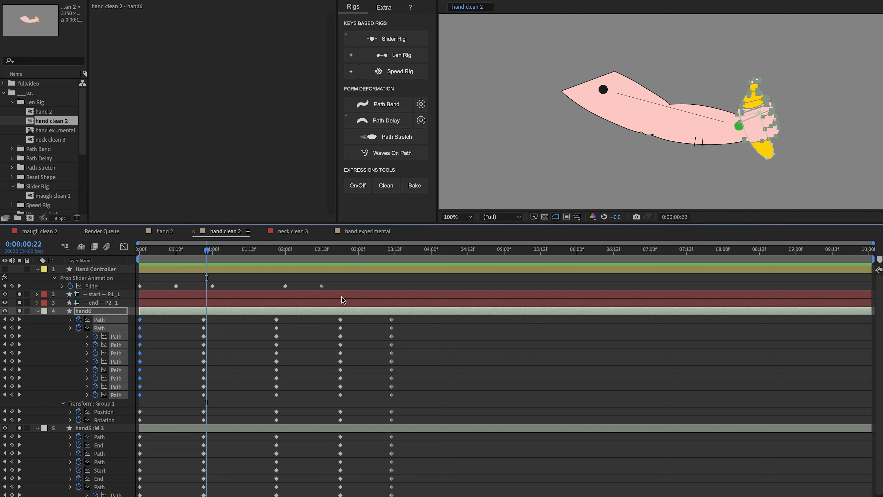
mouse_move(195, 251)
mouse_down()
mouse_move(165, 256)
mouse_move(207, 256)
mouse_up()
key(ctrl+a)
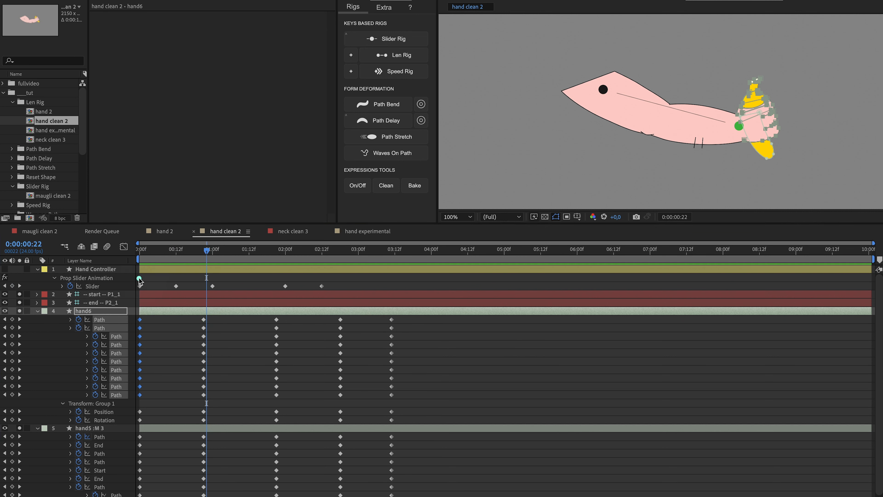
drag(279, 280, 311, 281)
drag(300, 274, 313, 284)
key(Escape)
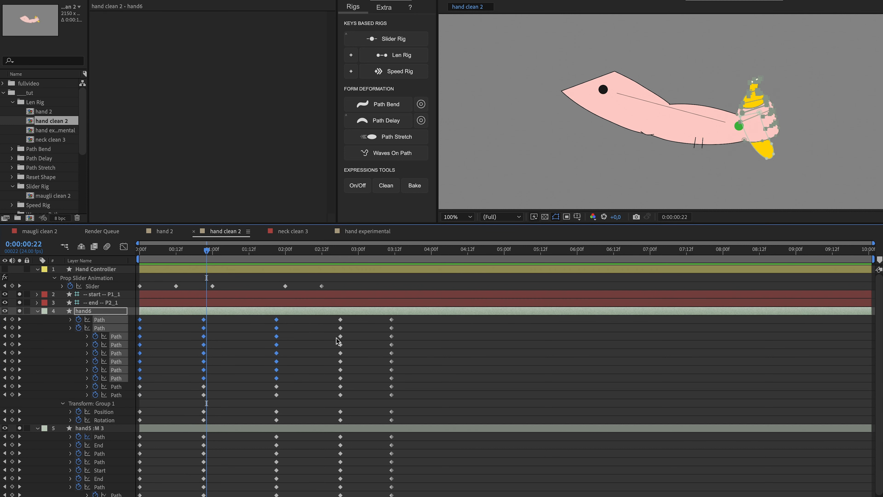
click(230, 348)
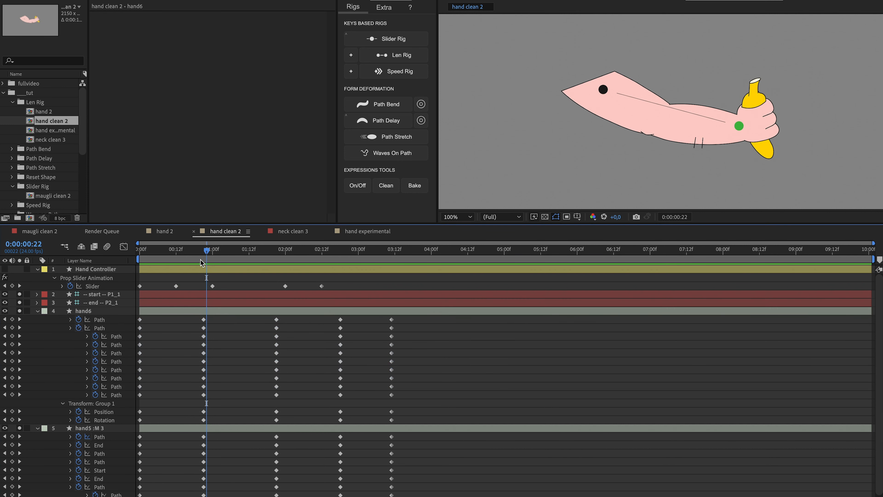
Step: Switch the Hand Controller's Length Rig off to preview the original keyframed arm animation, and switch it back on
drag(201, 263, 194, 259)
click(197, 271)
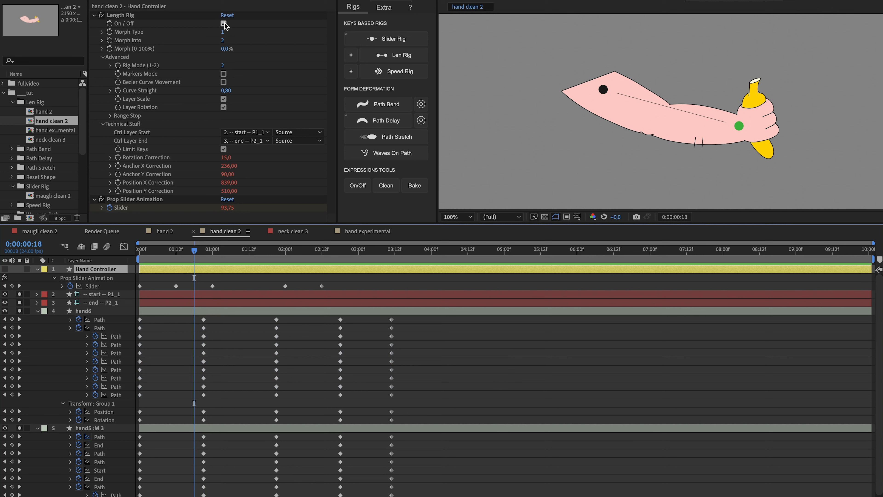
click(223, 23)
key(space)
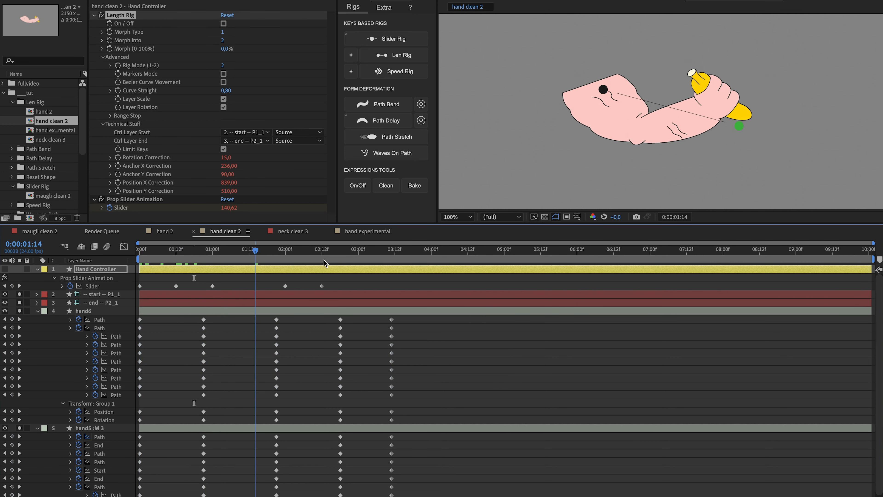
key(space)
click(223, 23)
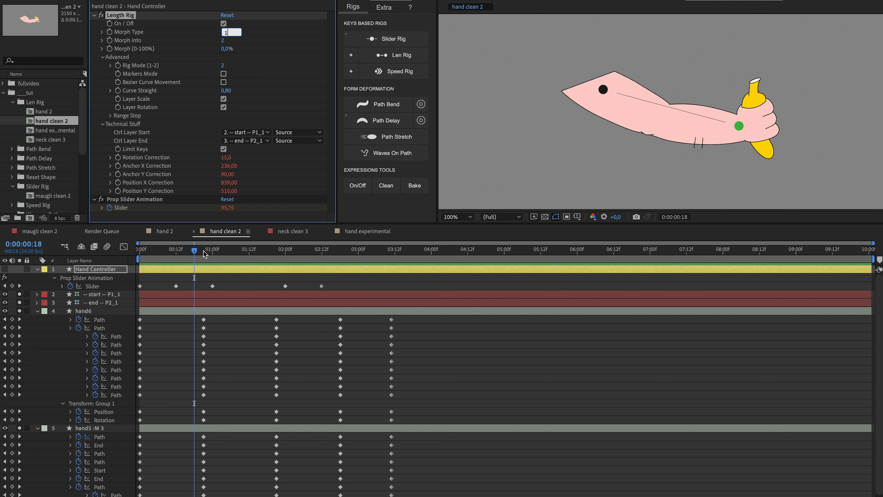
Step: Move the end controller close to the start controller to bend the arm, and set the Hand Controller's Morph Type to 2
drag(205, 253, 173, 251)
drag(739, 126, 633, 99)
click(179, 264)
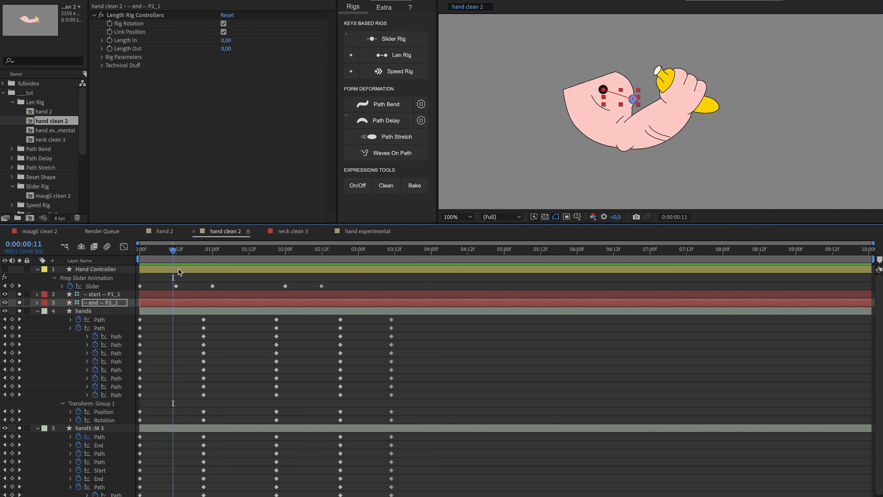
click(179, 270)
drag(224, 33, 245, 34)
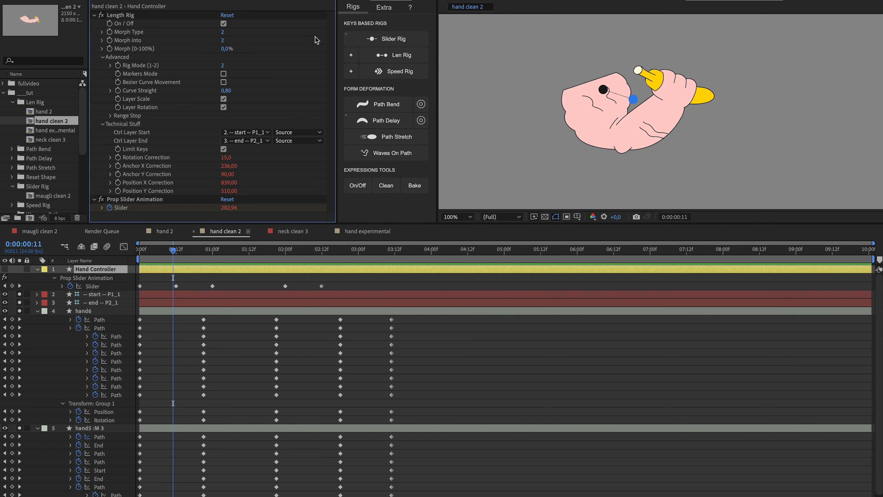
Step: Try moving the end controller slightly farther from the start controller, and undo the recent changes
mouse_move(632, 99)
mouse_down()
mouse_move(705, 130)
mouse_move(791, 146)
mouse_move(638, 107)
mouse_move(641, 99)
mouse_move(661, 111)
mouse_move(648, 102)
mouse_up()
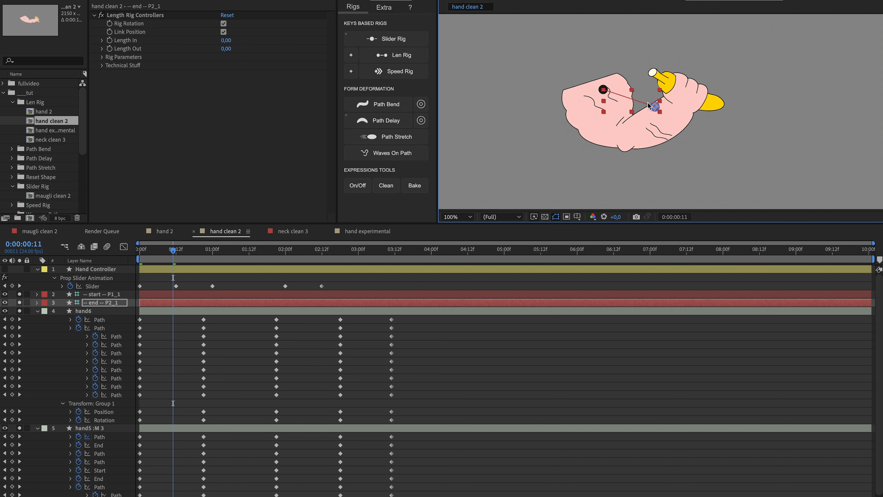
click(246, 332)
key(ctrl+z)
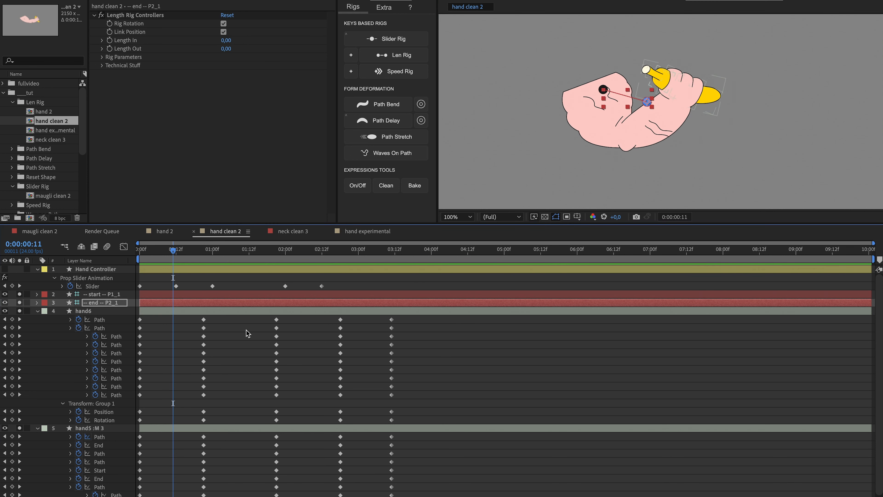
key(ctrl+z)
key(ctrl+z)
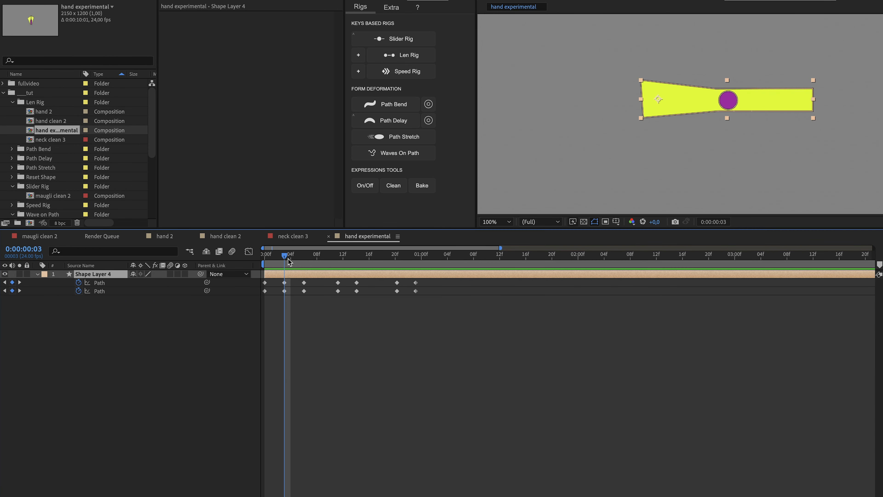
Step: Examine how Shape Layer 4 changes between its Path keyframes in hand experimental and select the layer
drag(284, 259, 395, 267)
drag(415, 265, 299, 265)
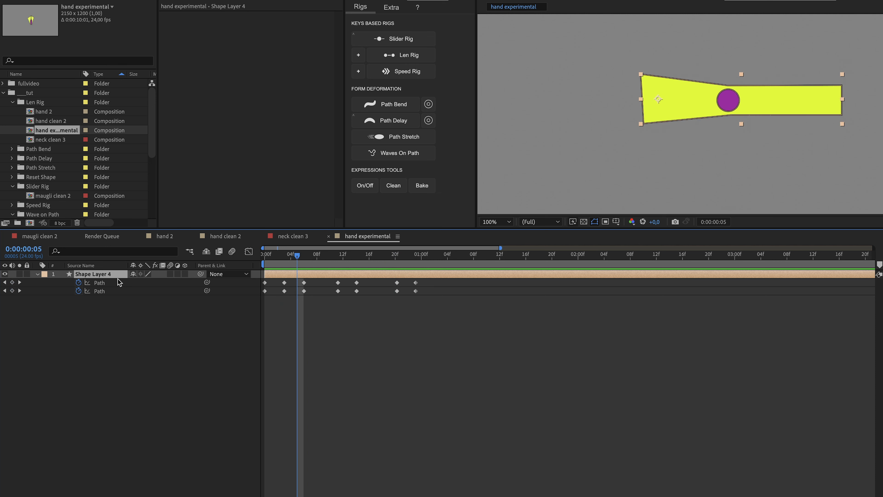
click(114, 313)
click(126, 273)
mouse_move(663, 104)
mouse_down()
mouse_move(808, 97)
mouse_move(809, 114)
mouse_up()
drag(297, 256, 291, 258)
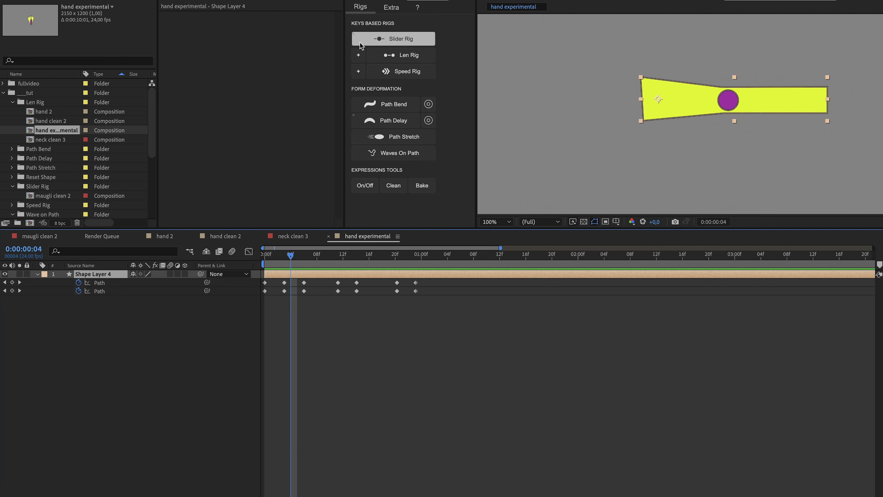
Step: Create Len Rig start and end controllers for Shape Layer 4 and compare their placement with the keyframed poses
click(359, 54)
key(Page_Up)
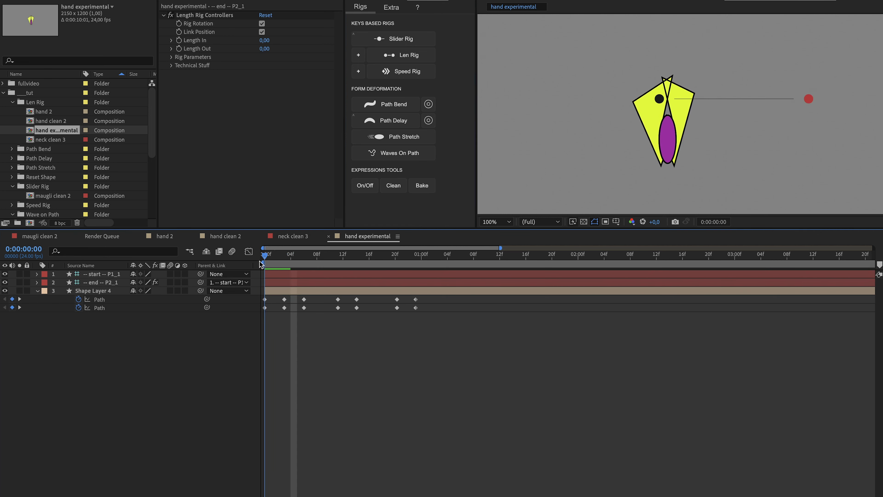
click(659, 99)
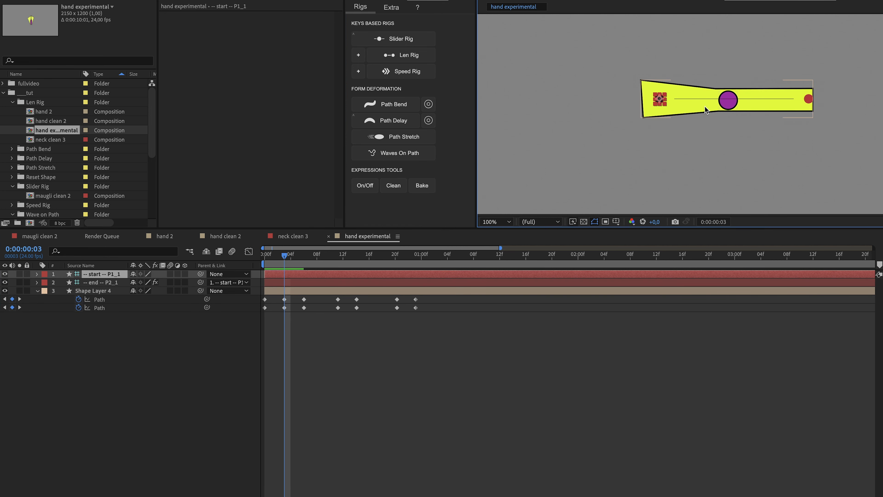
click(303, 345)
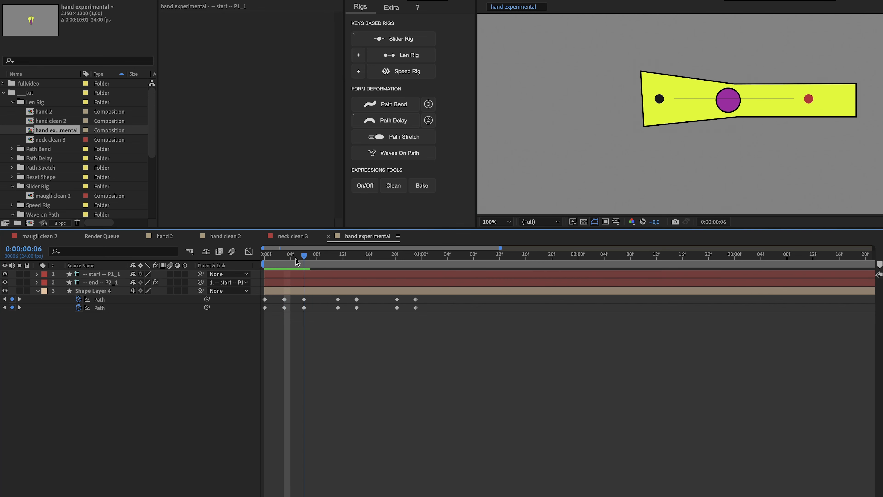
Step: At frame 3, align the start controller with the wide end of the yellow shape and the end controller inside its narrow end
click(661, 98)
drag(660, 98, 659, 97)
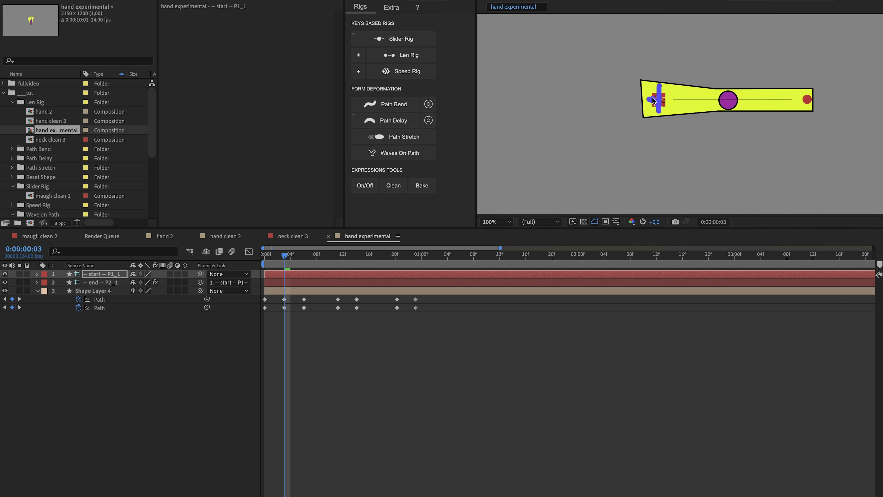
click(801, 100)
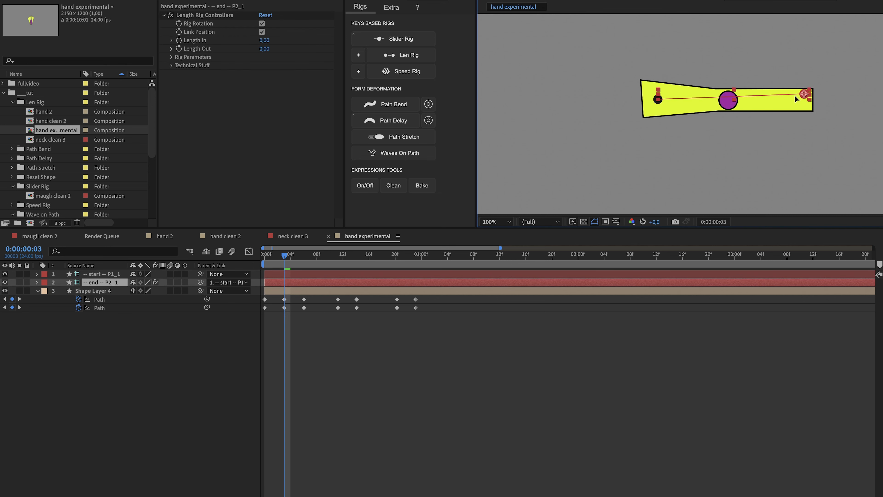
drag(793, 101, 796, 104)
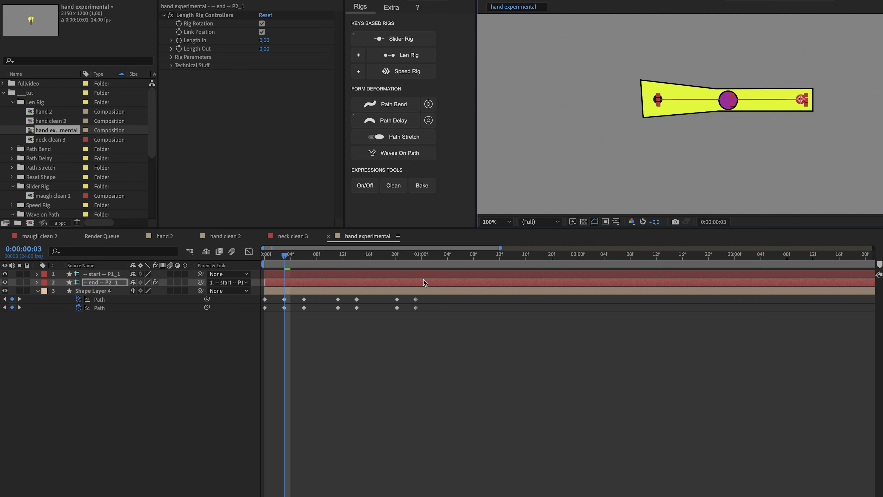
Step: Add a null object, parent Shape Layer 4 to it, and set the layer's parent back to None
click(130, 322)
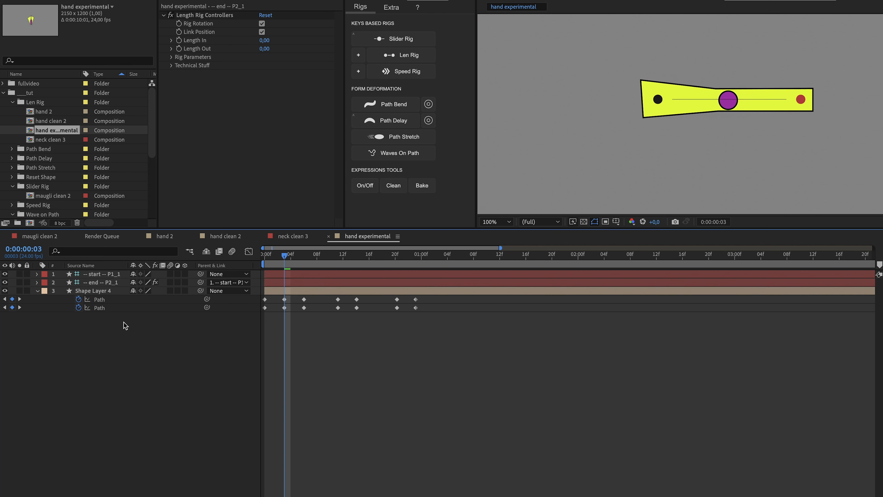
key(ctrl+alt+shift+y)
drag(200, 299, 105, 274)
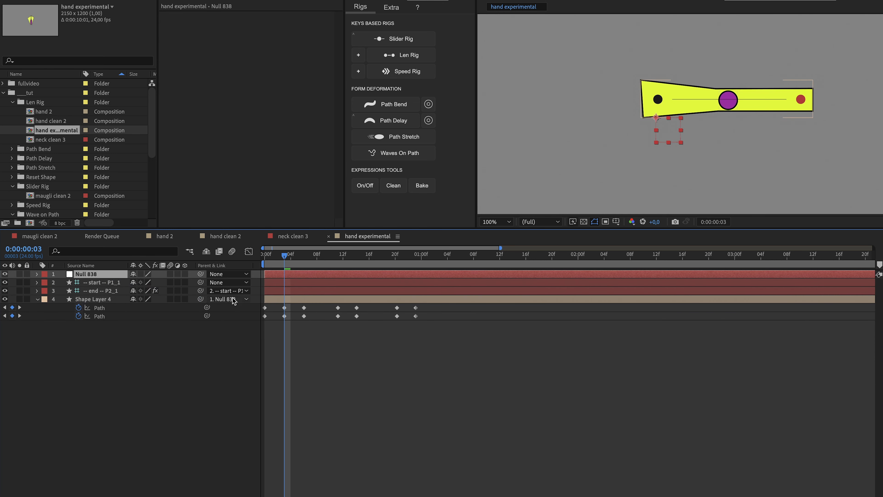
click(216, 300)
click(229, 311)
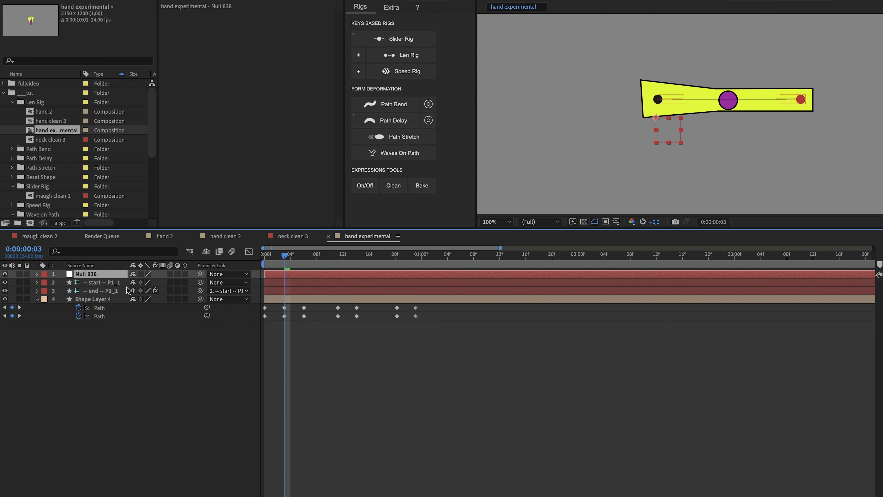
Step: Try parenting the start controller to the null object, and delete the null
click(110, 283)
drag(201, 283, 87, 274)
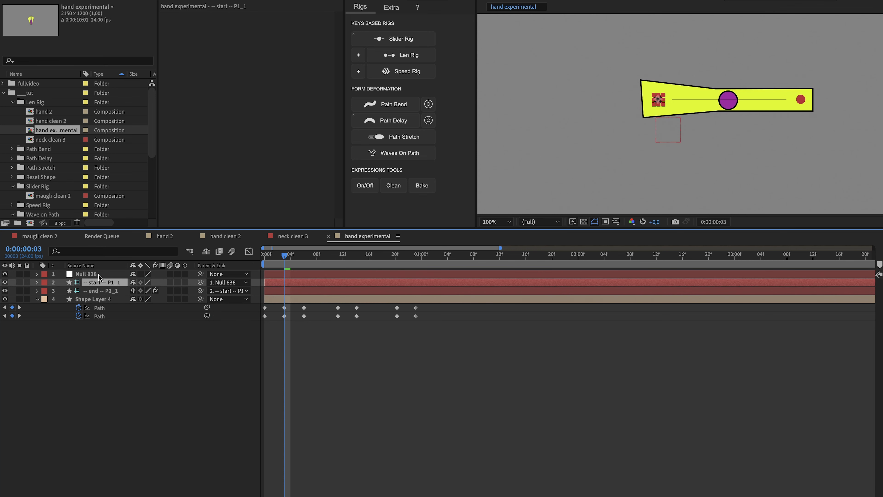
mouse_move(663, 129)
mouse_down()
mouse_move(667, 138)
mouse_move(662, 127)
mouse_up()
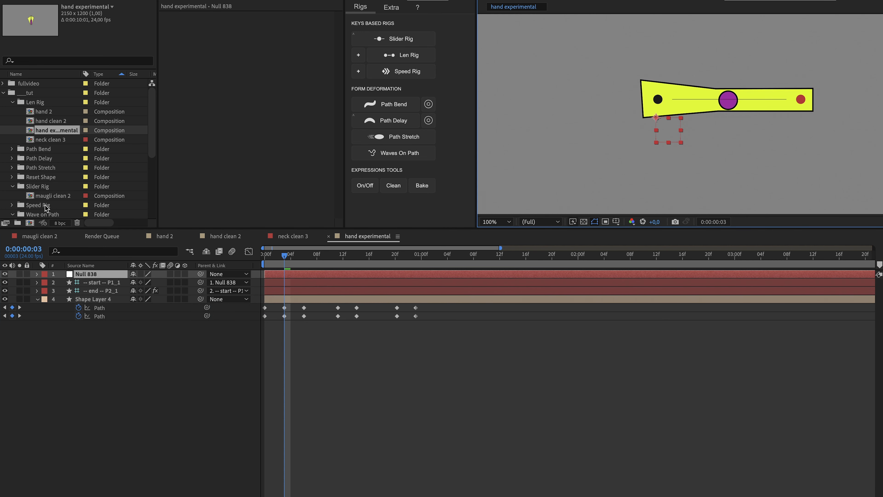
key(Delete)
Step: Examine the Transform properties of Shape Layer 4 and of its Ellipse 1 group
double_click(38, 291)
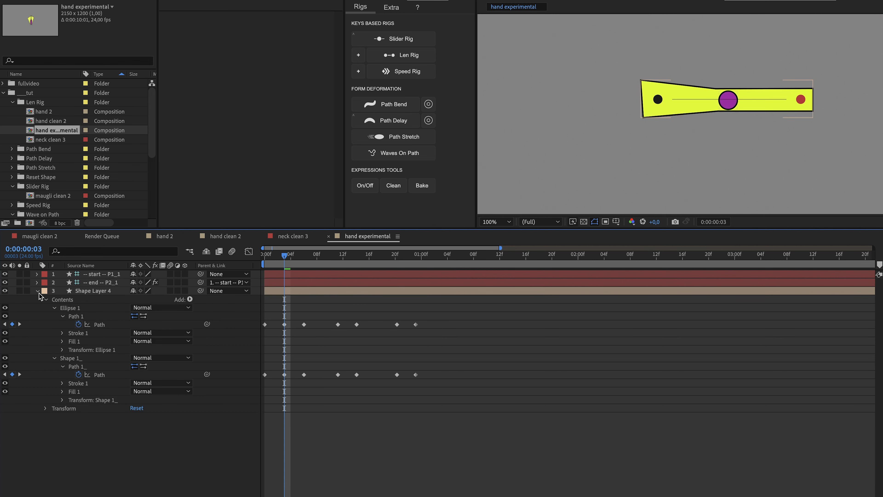
click(45, 408)
click(75, 432)
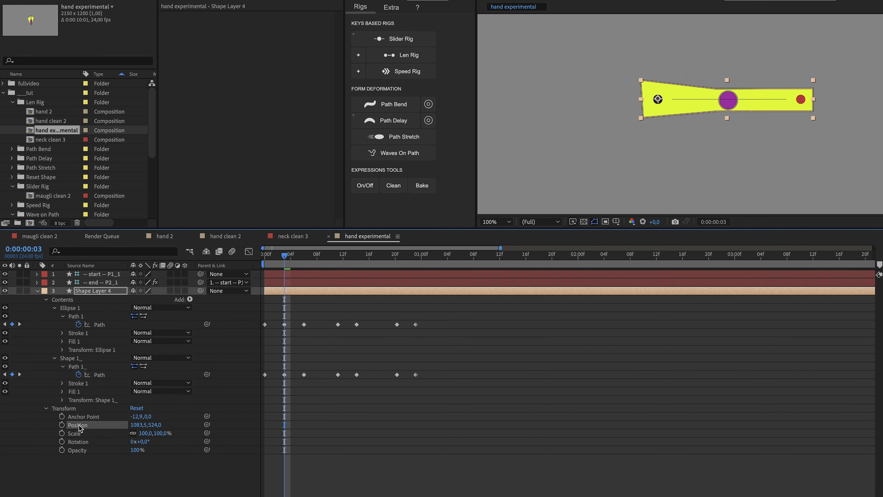
click(63, 349)
click(100, 359)
click(100, 365)
click(98, 375)
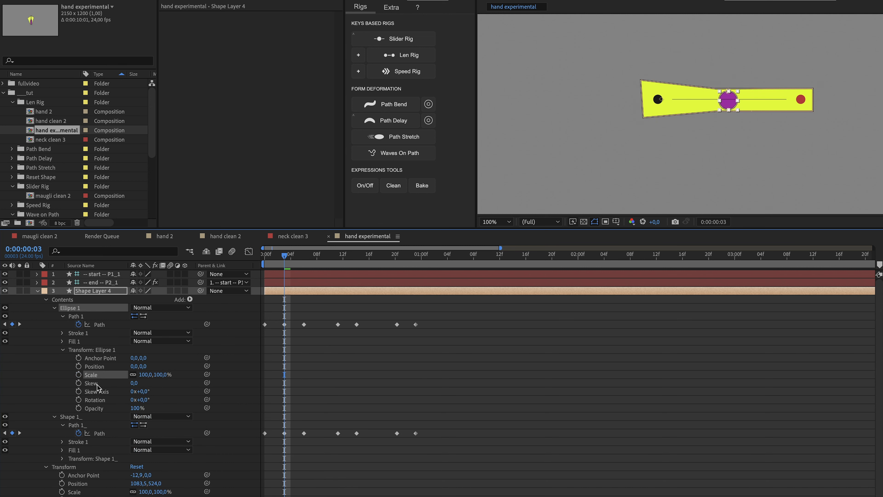
click(98, 360)
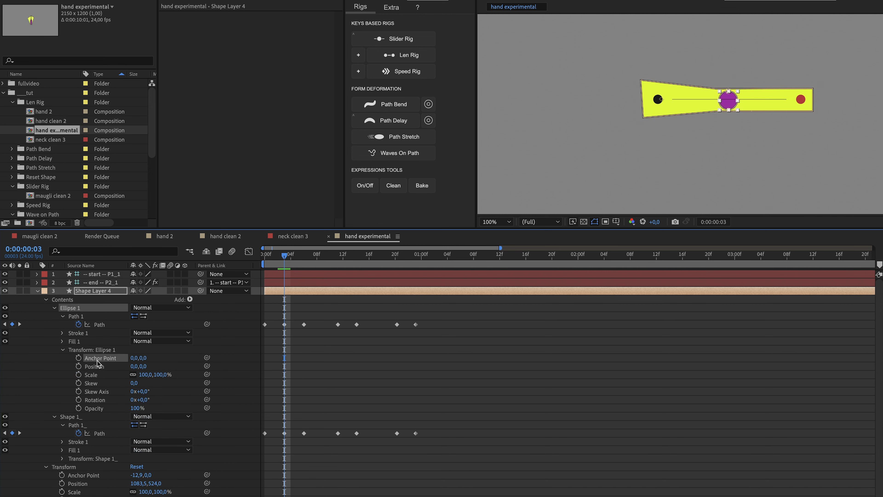
Step: Show only Shape Layer 4's keyframed properties and apply Len Rig to the layer together with its start and end controllers
click(46, 300)
click(83, 293)
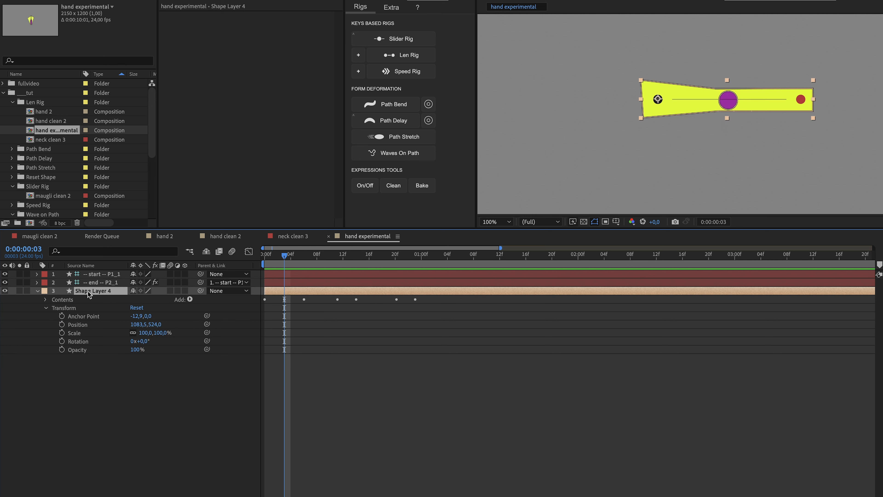
key(u)
shift+click(111, 283)
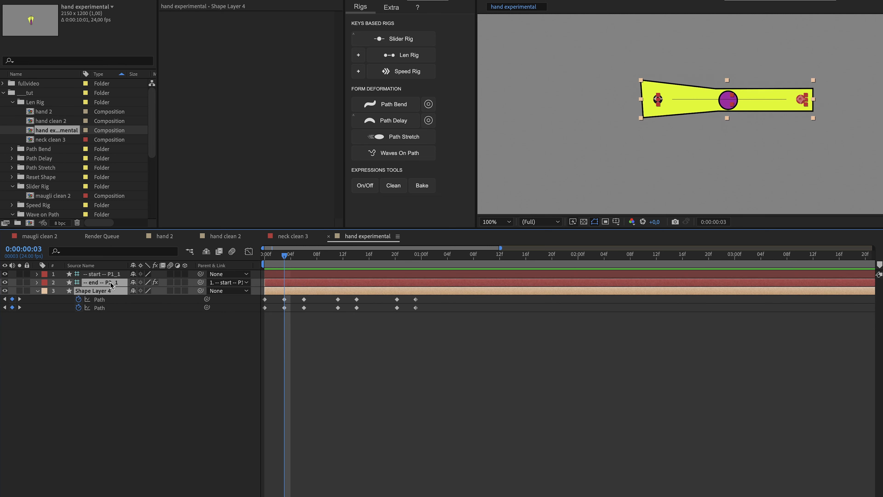
click(405, 55)
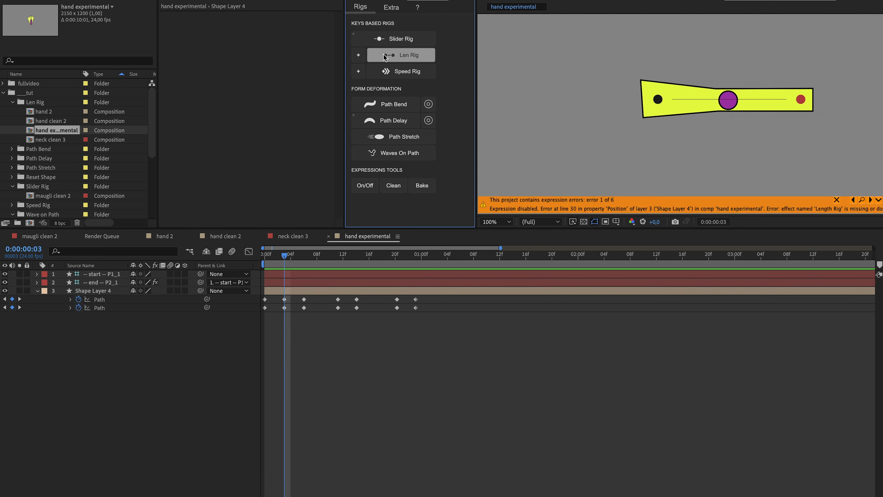
Step: Bring the end controller closer to and below the start controller to fold the shape, and reveal the Len Rig Path expressions
drag(800, 100, 717, 100)
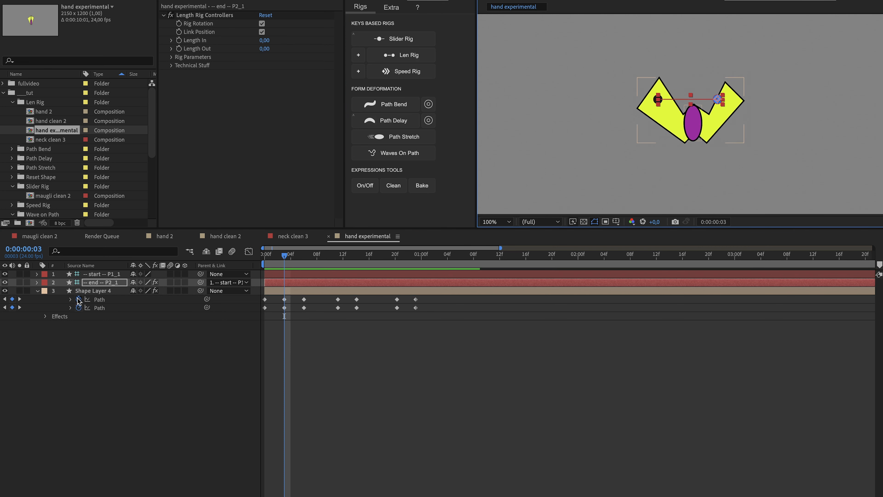
click(70, 299)
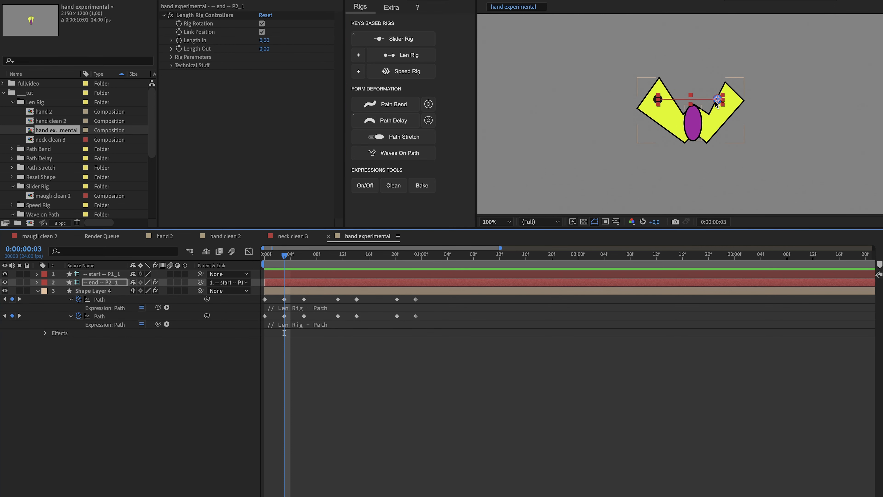
drag(716, 104, 703, 116)
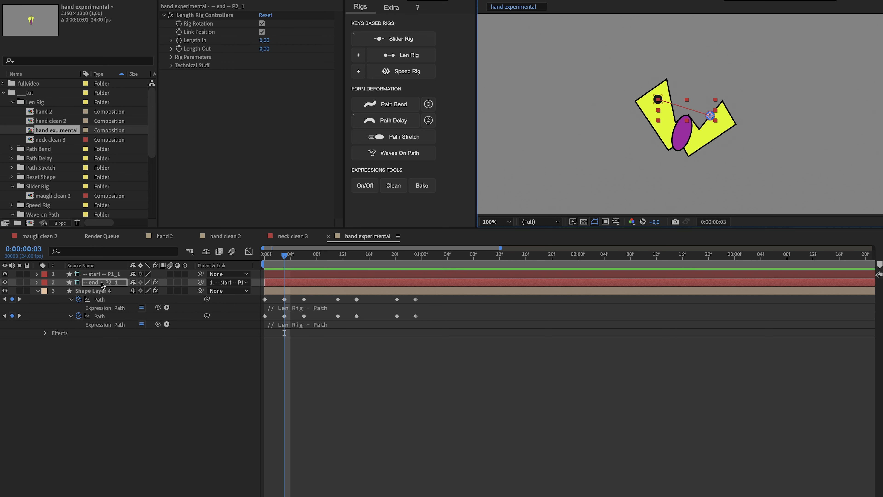
Step: Adjust the Morph (0-100%) value in Shape Layer 4's Length Rig effect
click(101, 292)
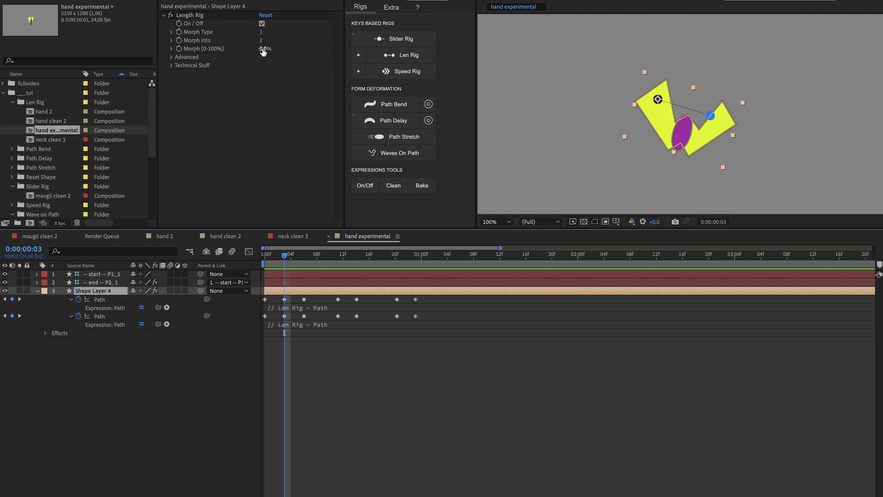
mouse_move(263, 52)
mouse_down()
mouse_move(373, 55)
mouse_move(236, 57)
mouse_move(445, 37)
mouse_move(277, 51)
mouse_up()
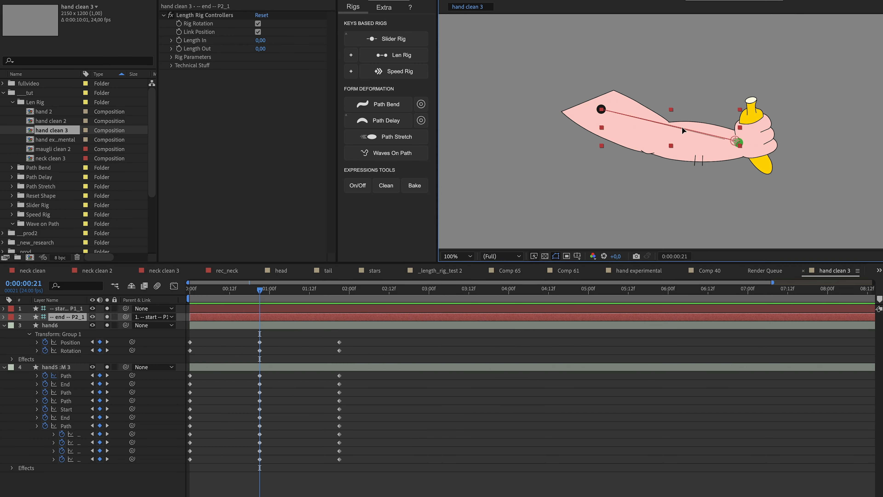
Step: In hand clean 3, stretch the arm by moving the end controller outward, and raise its Length Out to 447
drag(682, 130, 770, 139)
click(205, 52)
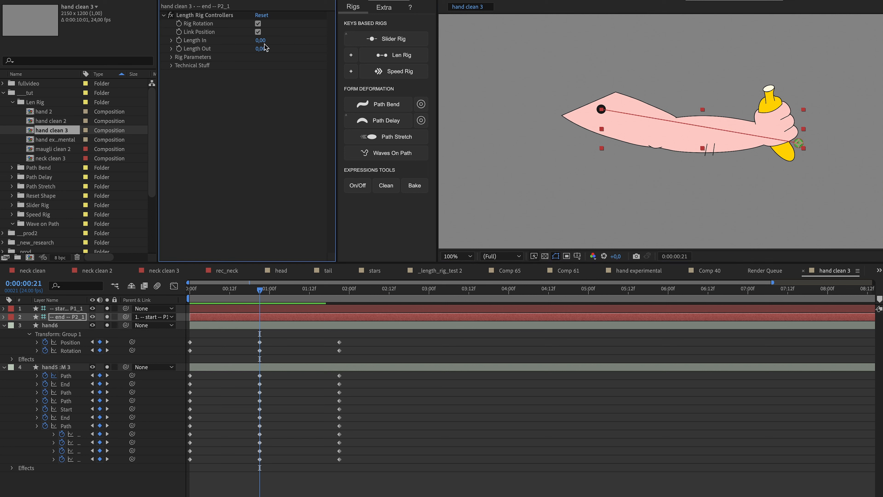
drag(263, 50, 491, 30)
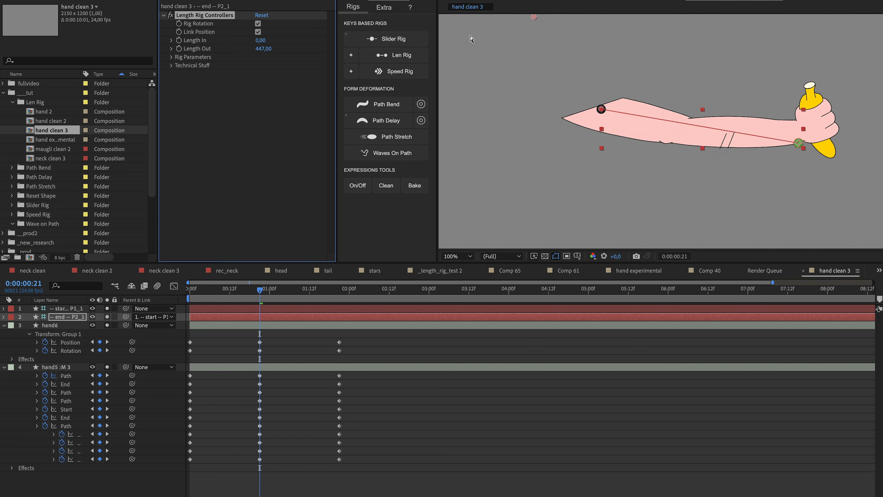
Step: Undo the Length Out increase in hand clean 3, move the end controller back near the start controller, and raise its Length In
drag(265, 48, 316, 49)
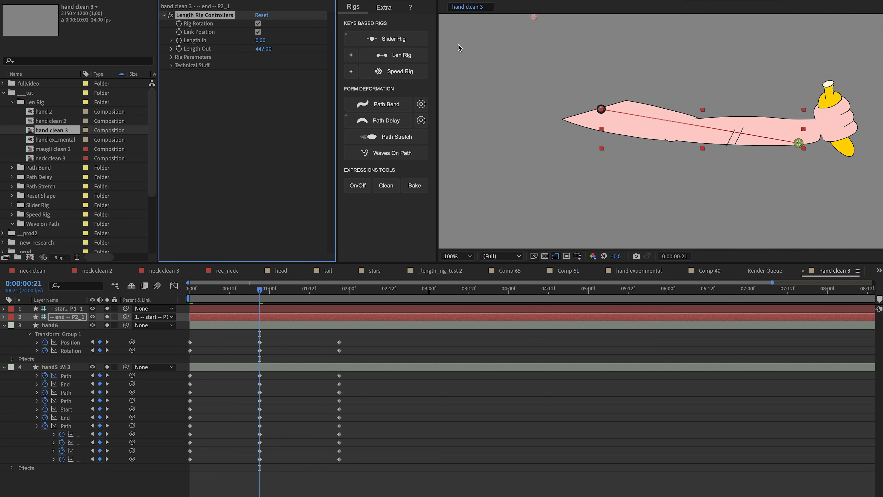
key(ctrl+z)
click(698, 62)
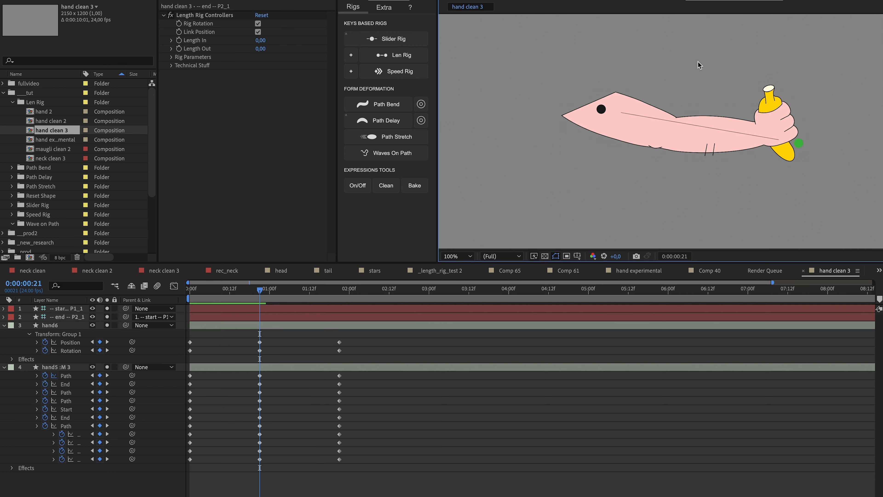
drag(770, 135, 588, 104)
drag(260, 40, 410, 38)
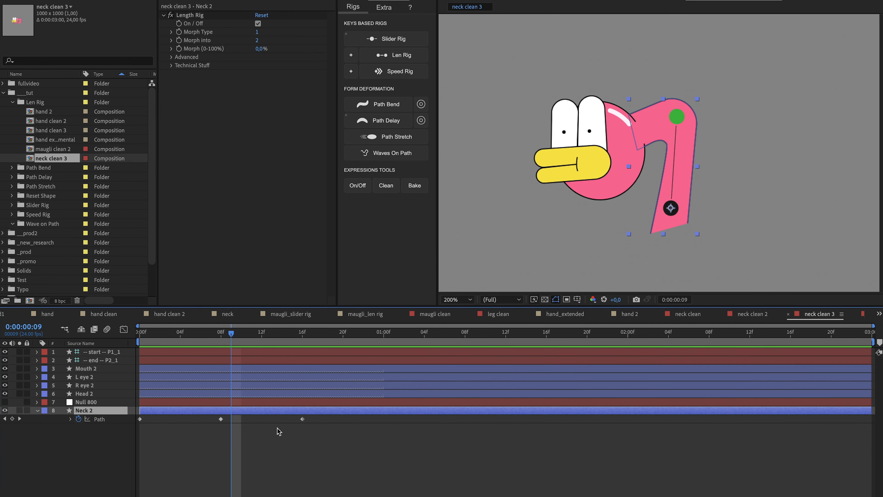
Step: In neck clean 3, compress the neck by moving the end controller down near the start controller, and set its Length In to -49
click(278, 431)
drag(678, 119, 674, 201)
click(664, 209)
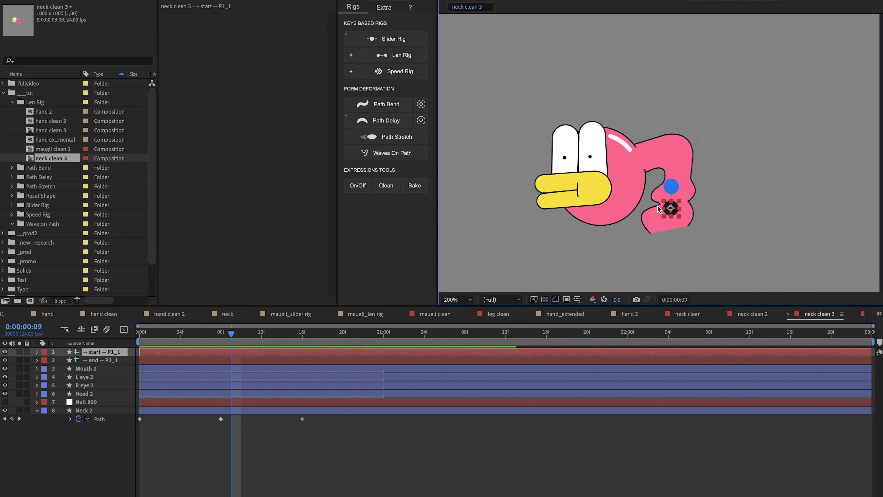
click(671, 186)
mouse_move(260, 40)
mouse_down()
mouse_move(357, 41)
mouse_move(257, 44)
mouse_move(275, 44)
mouse_move(259, 44)
mouse_move(265, 49)
mouse_up()
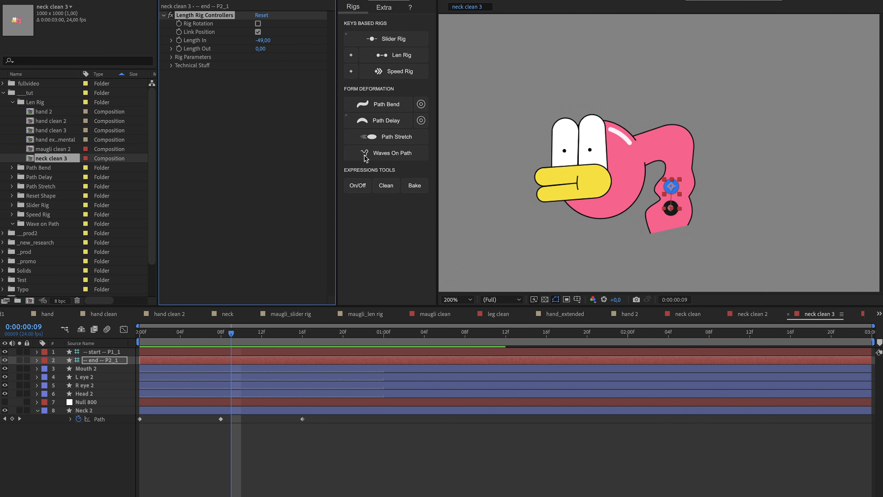
Step: Stretch the neck by moving the end controller upward, and raise its Length Out to 116
drag(672, 187, 678, 87)
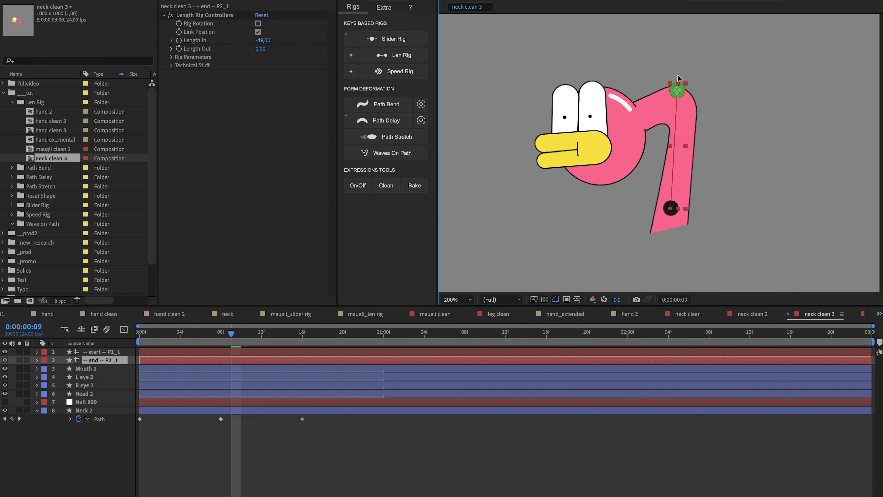
drag(260, 48, 316, 49)
click(724, 105)
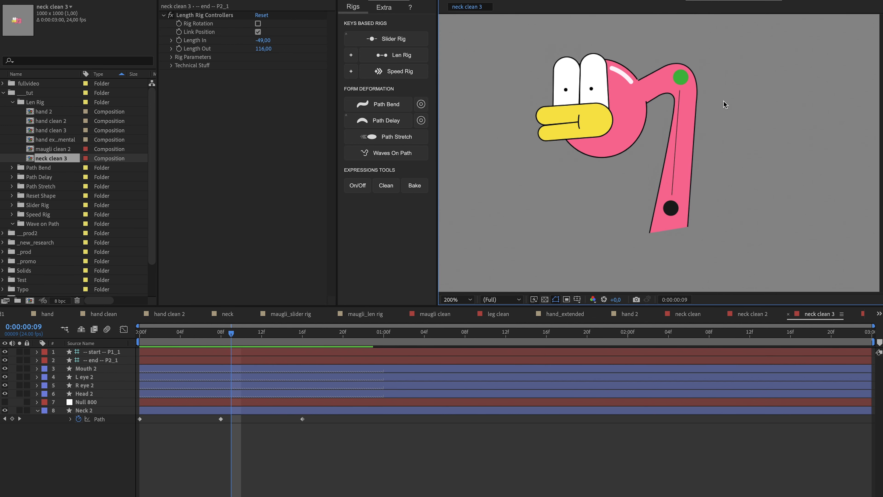
Step: Enable Limit Keys in the Technical Stuff settings of Neck 2's Length Rig effect
click(678, 91)
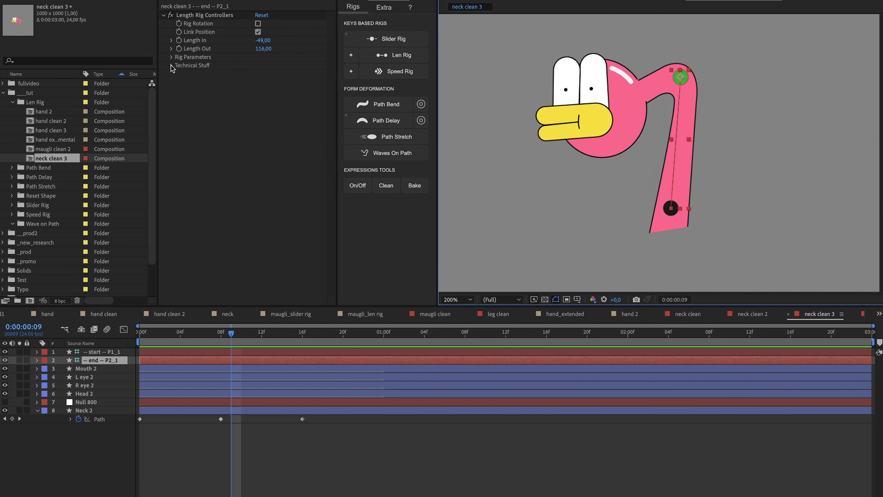
click(644, 89)
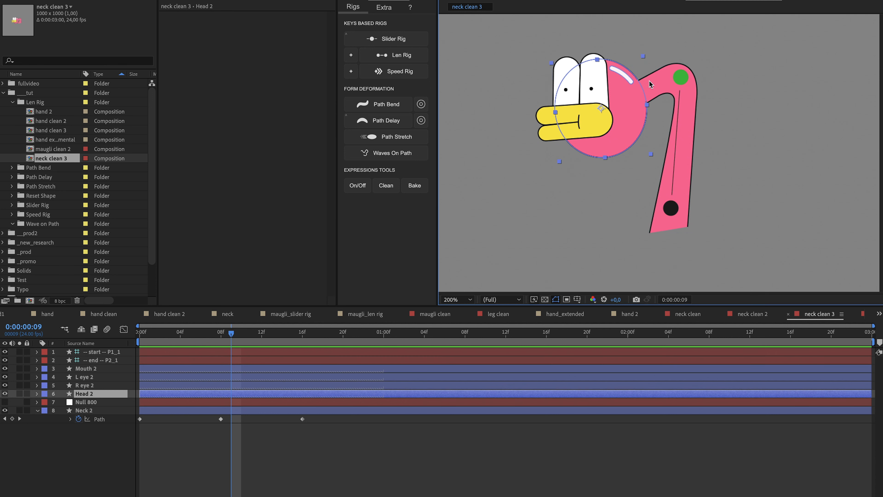
click(649, 81)
click(171, 65)
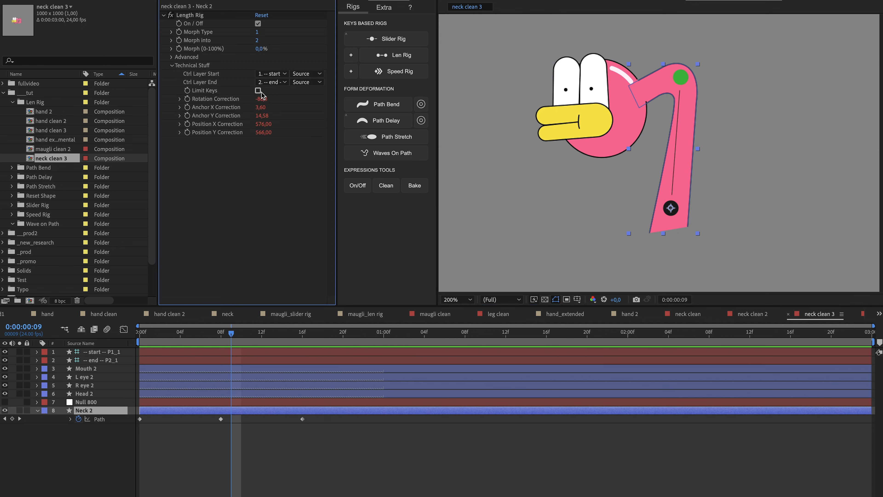
click(258, 91)
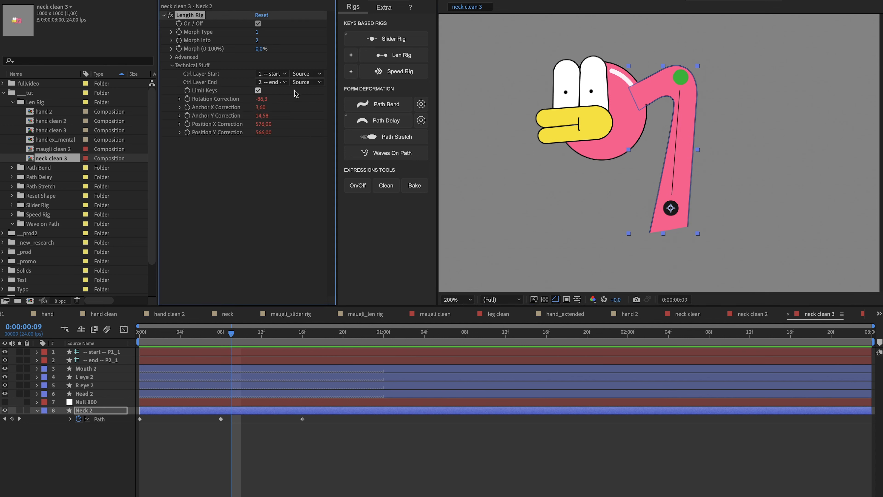
Step: Move the neck's end controller down close to the start controller, and set its Length In and Length Out to 0
click(680, 79)
drag(682, 81, 674, 213)
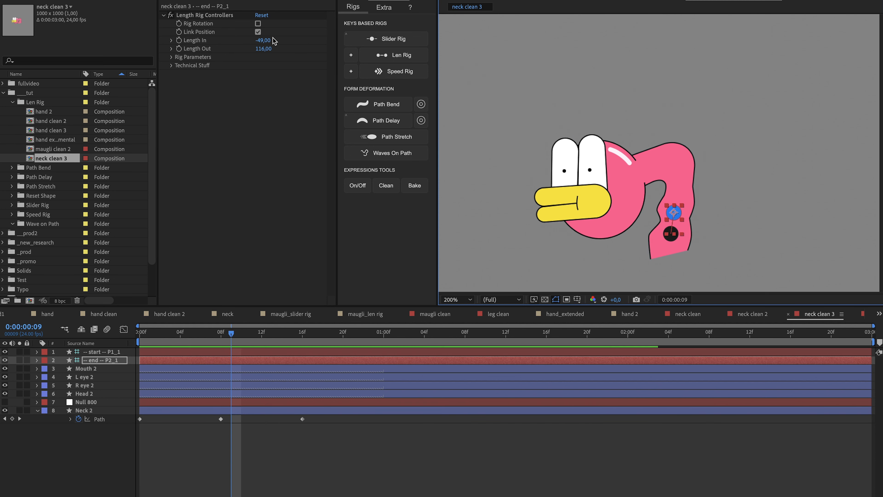
click(266, 41)
text(0)
key(Return)
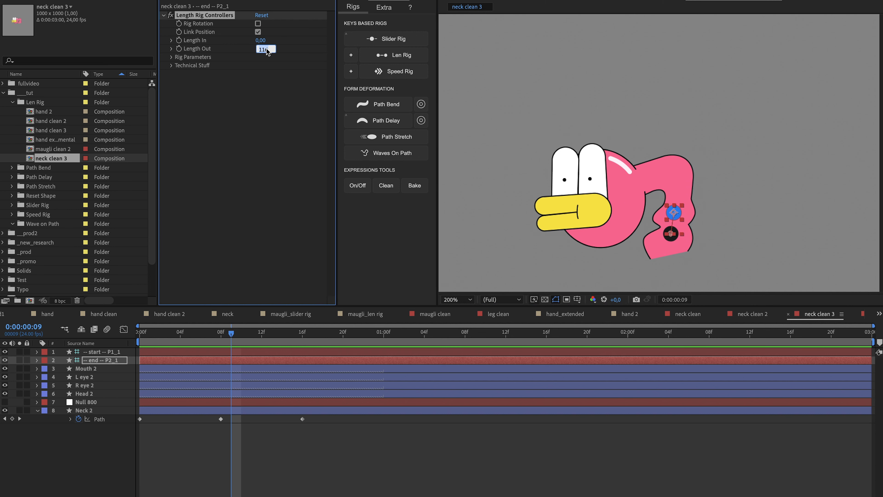
text(0)
key(Return)
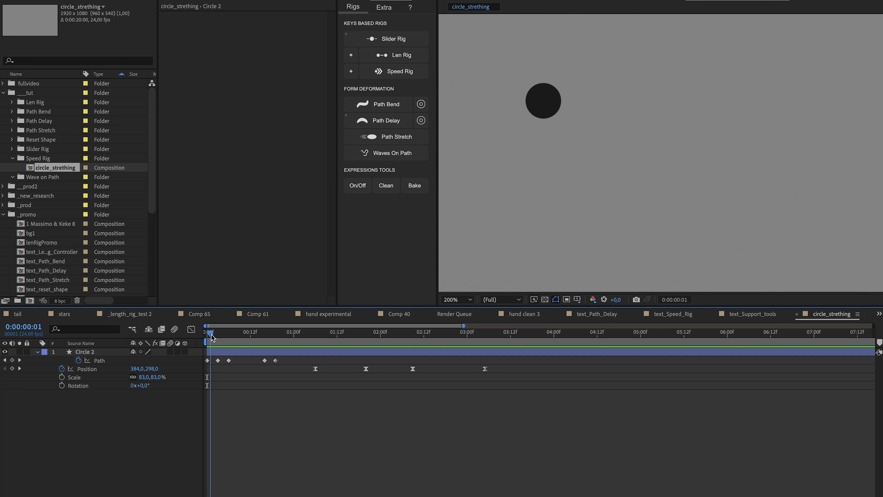
Step: In the circle_strething composition, scrub through Circle 2's Path keyframes to examine how the circle stretches
drag(213, 336, 308, 333)
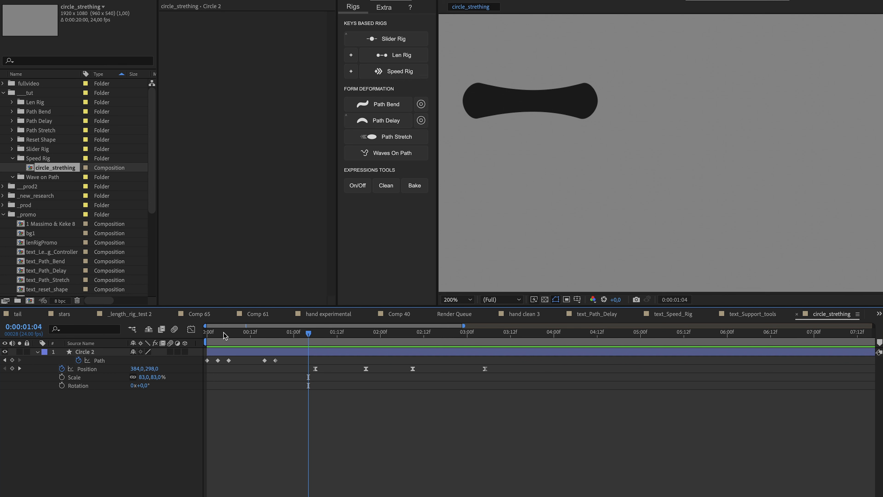
drag(224, 336, 216, 336)
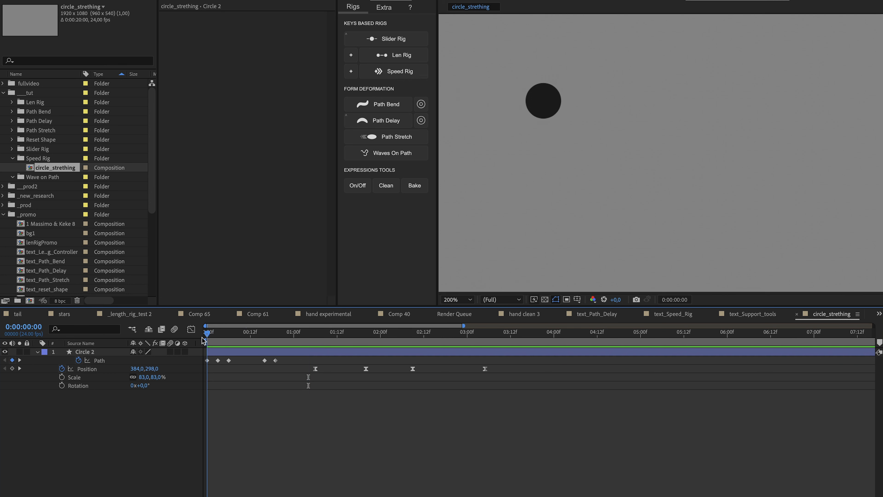
drag(203, 340, 280, 337)
drag(288, 336, 197, 331)
Step: Try a smaller circle in Circle 2's first Path keyframe and scrub through the stretch up to frame 6
click(229, 352)
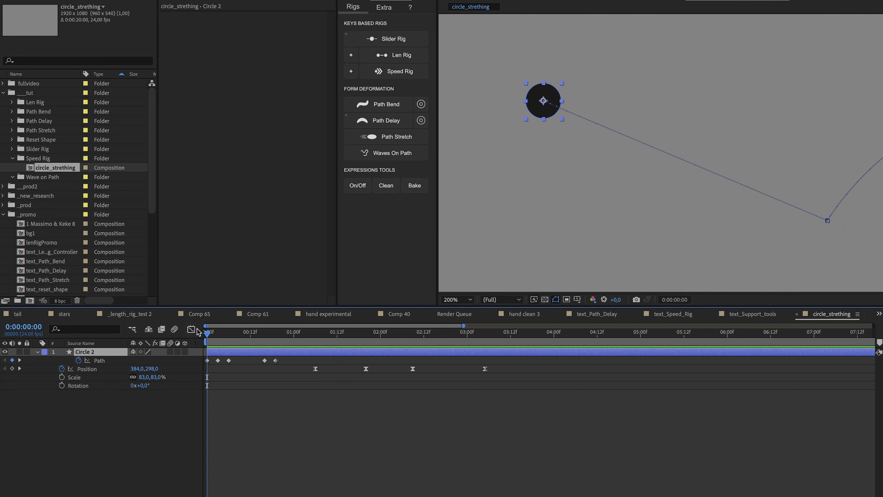
click(208, 361)
drag(557, 87, 555, 90)
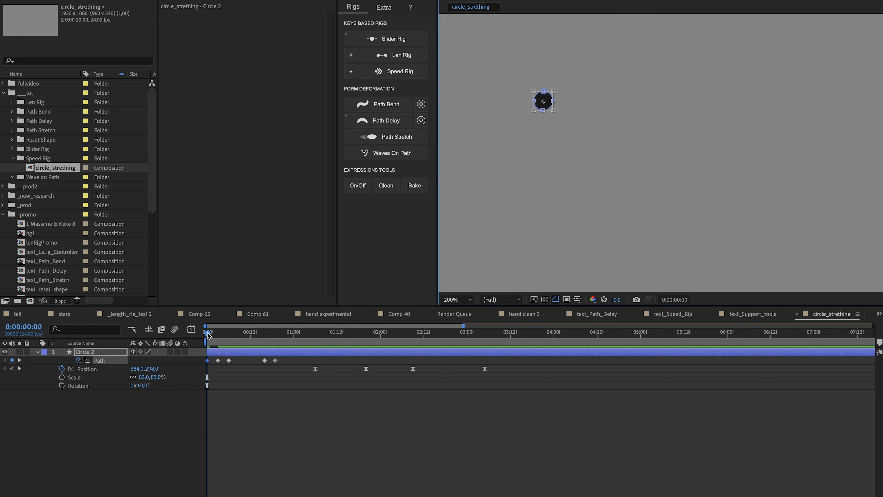
drag(208, 334, 213, 365)
key(ctrl+c)
key(ctrl+v)
drag(210, 335, 229, 339)
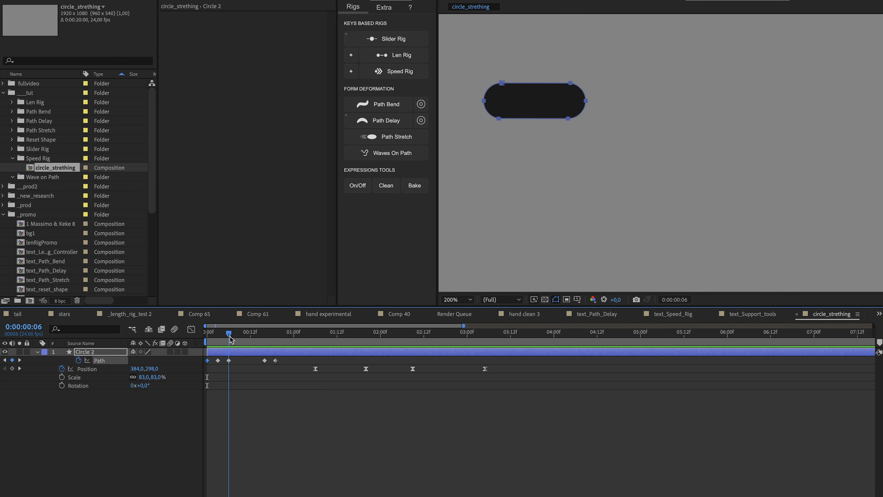
click(314, 398)
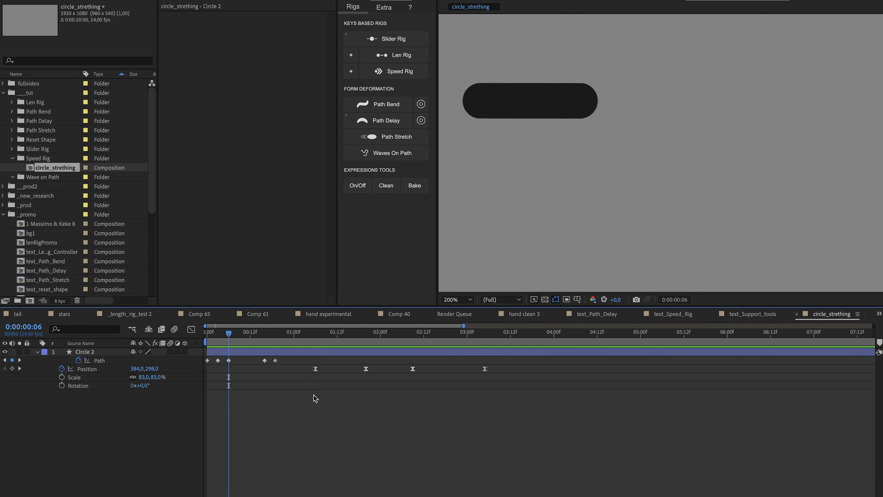
Step: Add a Speed Rig controller measuring the speed of Circle 2's Position property
click(95, 369)
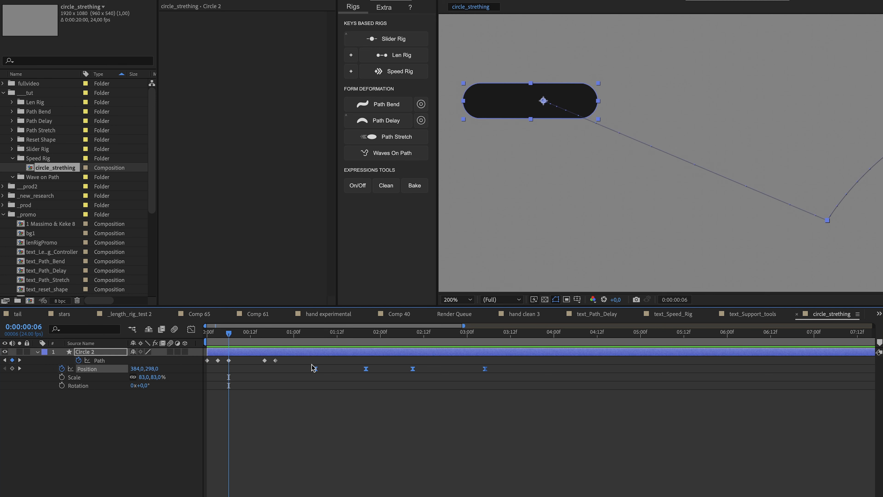
click(314, 396)
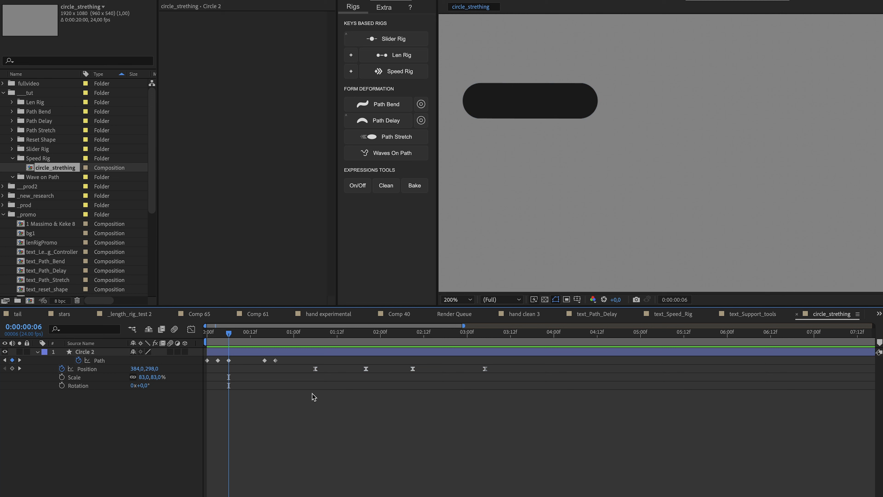
click(113, 368)
click(92, 385)
click(99, 360)
click(95, 369)
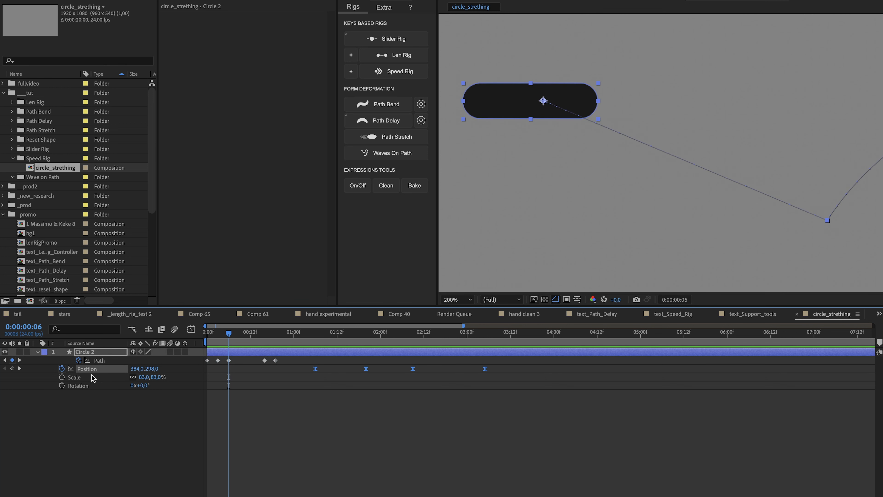
click(93, 377)
click(79, 369)
click(351, 72)
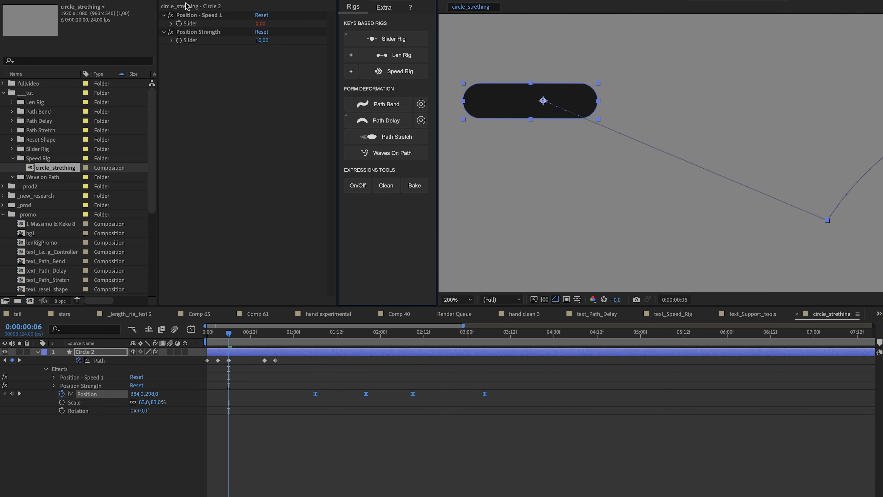
Step: Preview the circle's movement and try Position Strength values of 31 and 23
click(236, 26)
key(space)
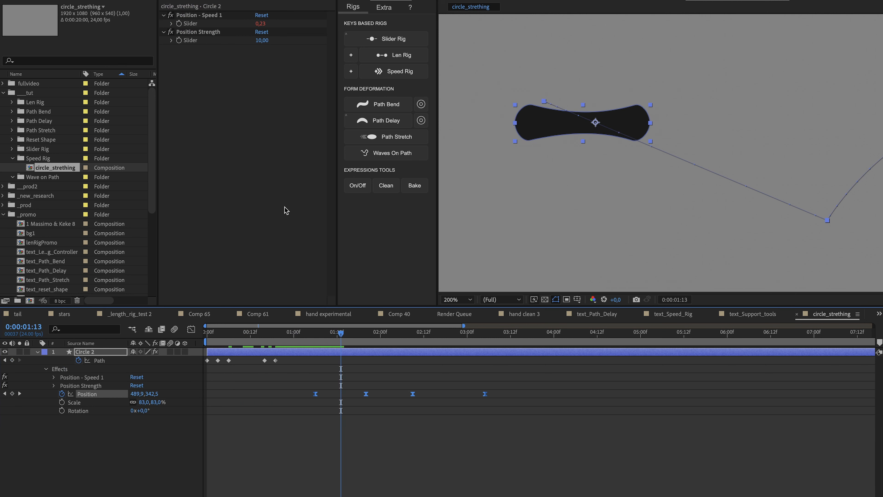
click(250, 34)
drag(265, 41, 274, 42)
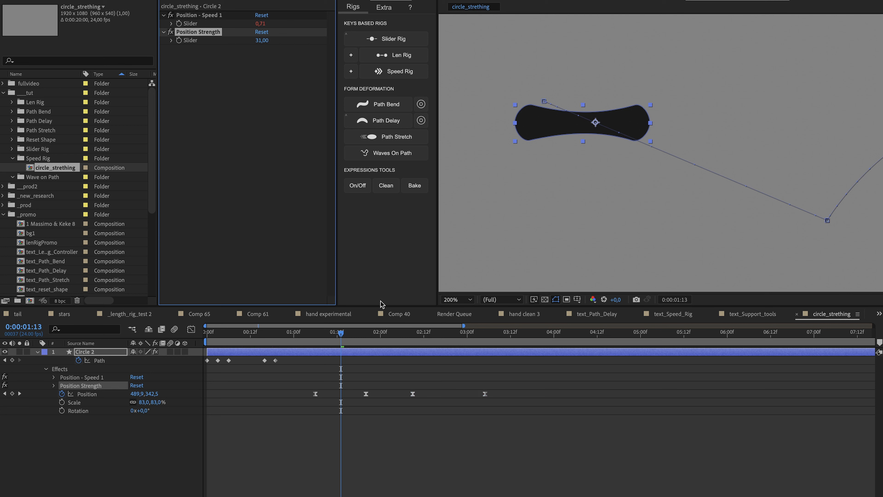
click(342, 333)
key(ctrl+z)
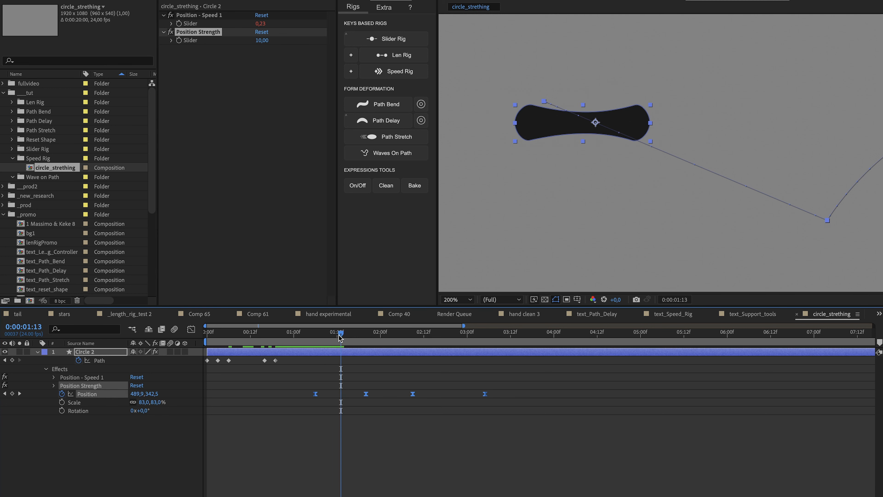
drag(260, 42, 264, 42)
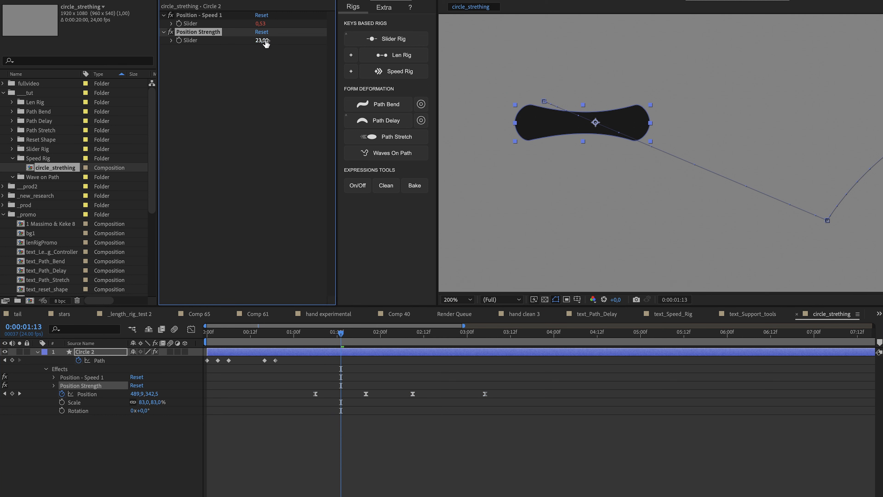
Step: Apply Speed Rig to Circle 2's Path property together with the Position - Speed 1 controller at 0:00:01:04
drag(341, 331, 310, 340)
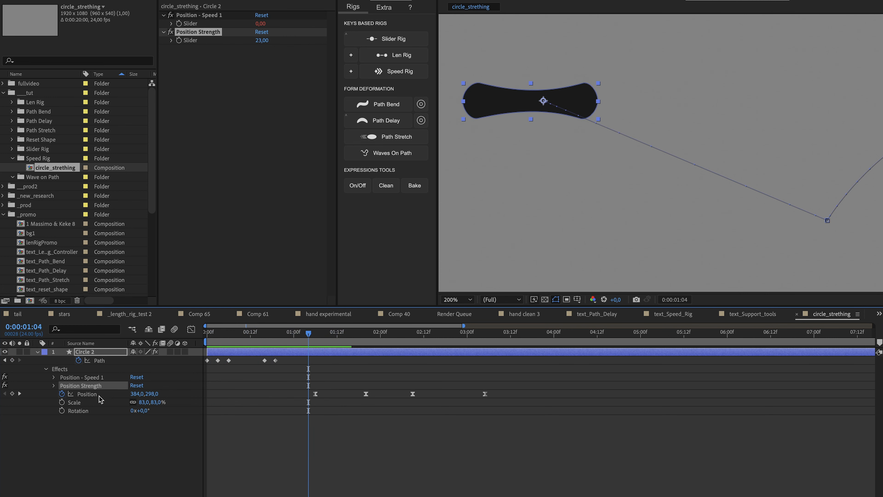
click(100, 360)
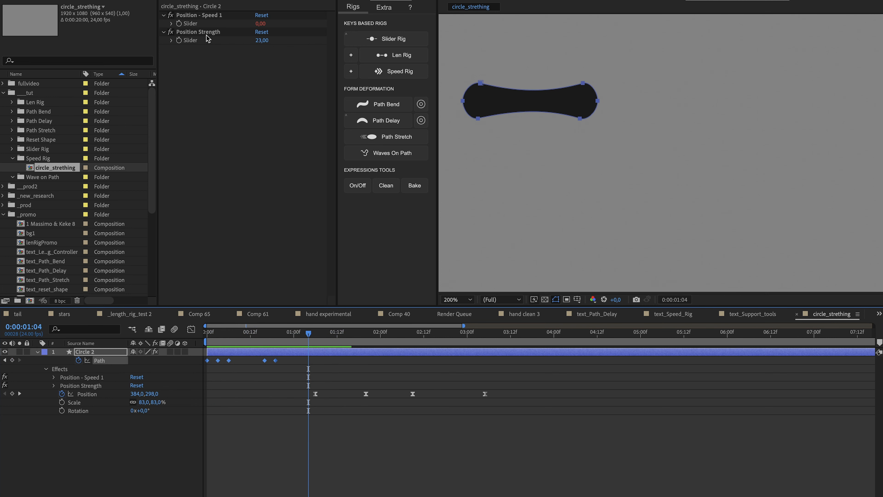
click(212, 16)
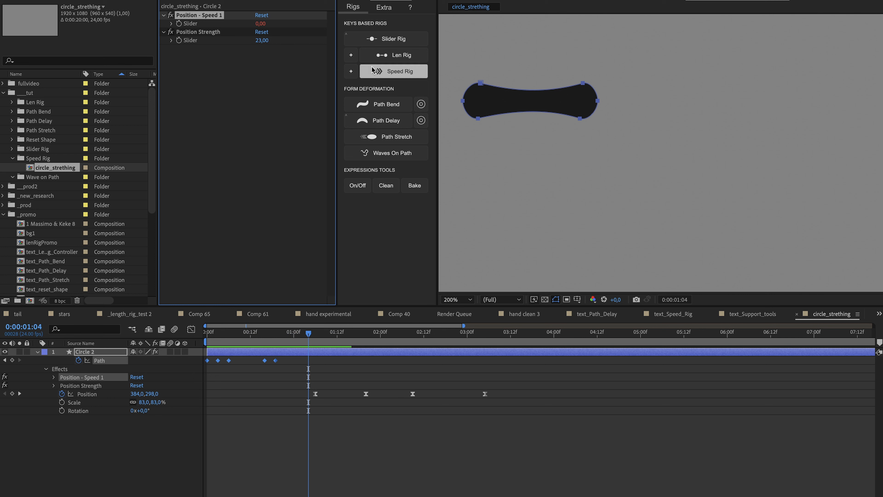
click(388, 77)
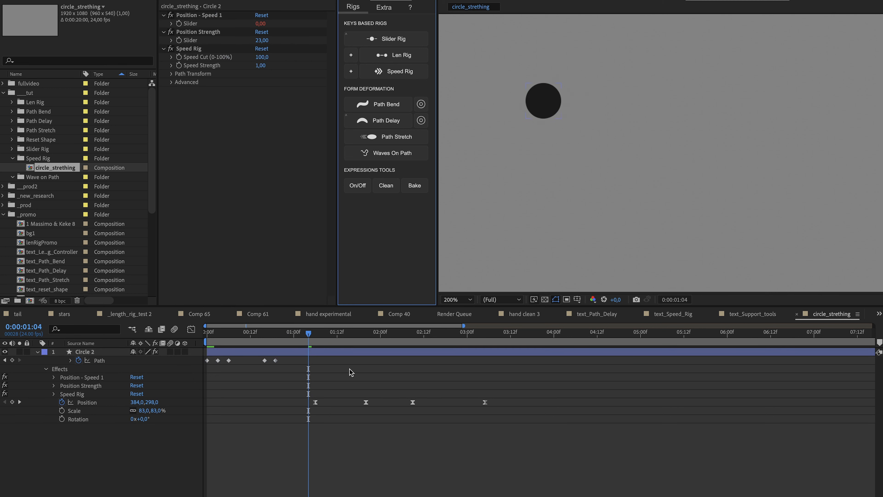
Step: Scrub through the rigged circle's movement and set the Position Strength slider to 10
mouse_move(310, 336)
mouse_down()
mouse_move(236, 337)
mouse_move(349, 343)
mouse_up()
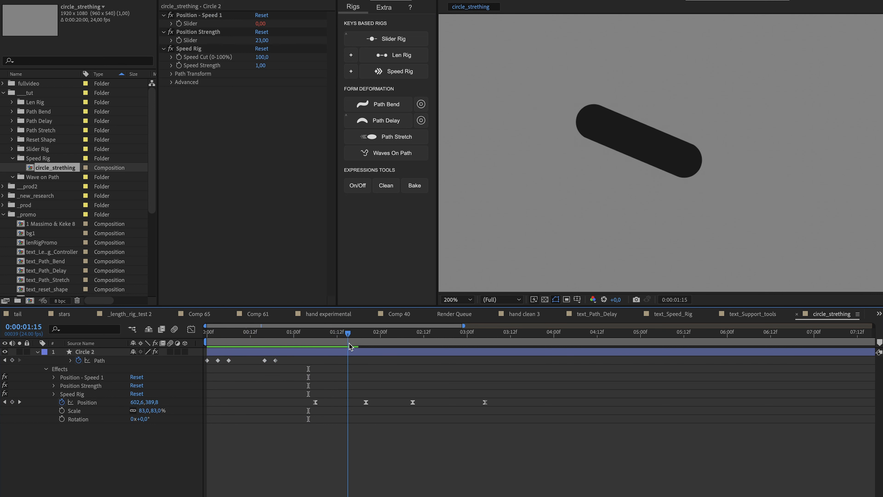
drag(262, 40, 261, 47)
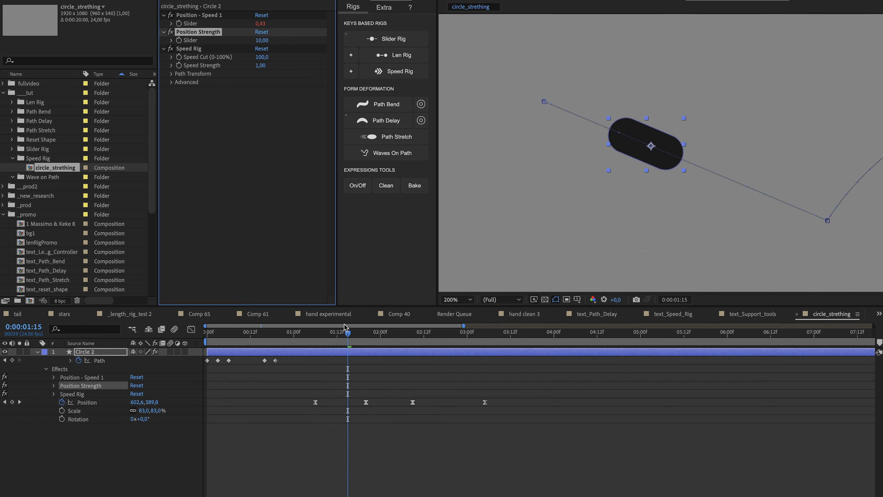
click(345, 333)
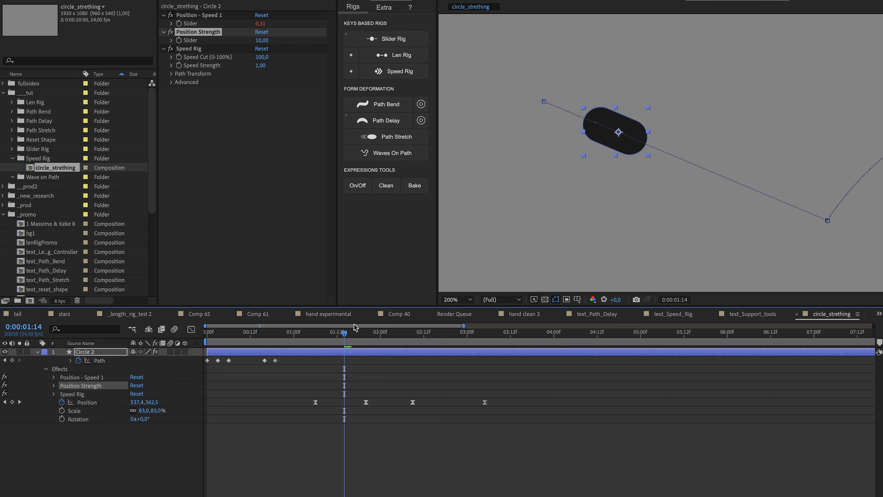
Step: Check the circle's stretch around 0:00:01:16 and set the Position Strength slider to 16
mouse_move(346, 333)
mouse_down()
mouse_move(338, 334)
mouse_move(357, 338)
mouse_up()
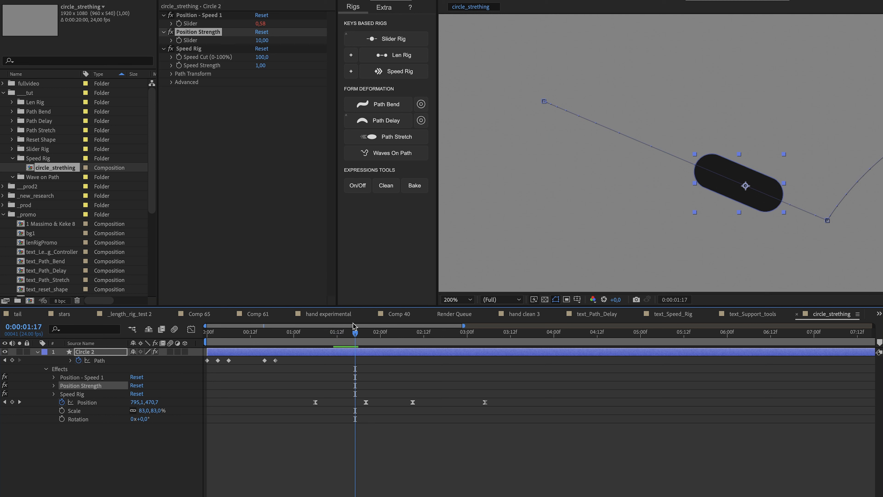
drag(353, 326, 351, 327)
drag(264, 42, 267, 42)
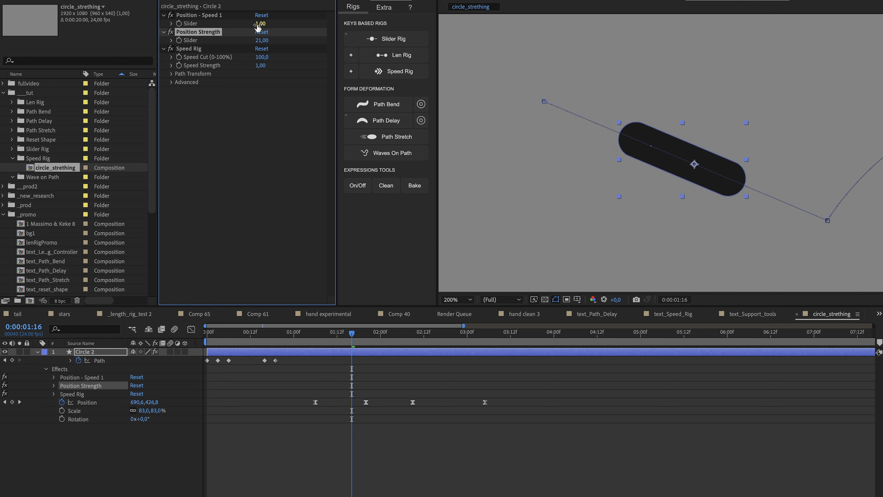
drag(261, 40, 264, 45)
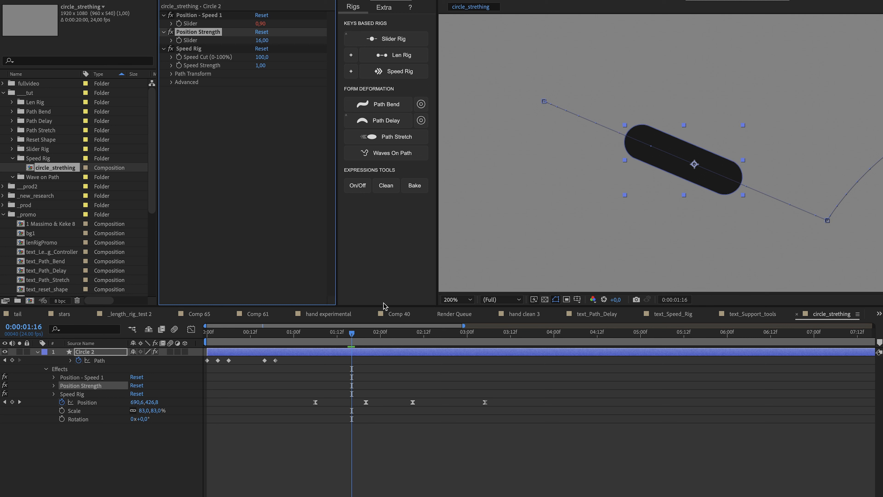
Step: Scrub the stretched circle along its whole motion path and return to 0:00:01:16
drag(351, 333, 442, 333)
scroll(554, 188, down, 2)
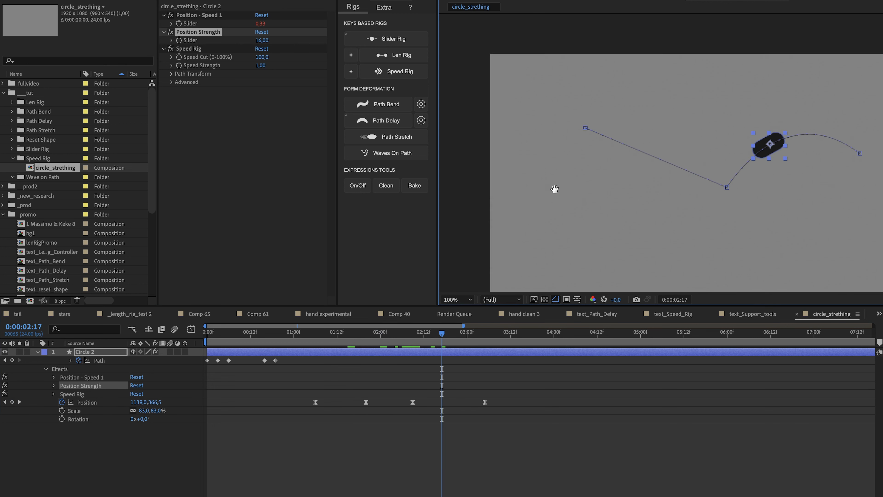
drag(554, 188, 480, 187)
drag(443, 333, 352, 332)
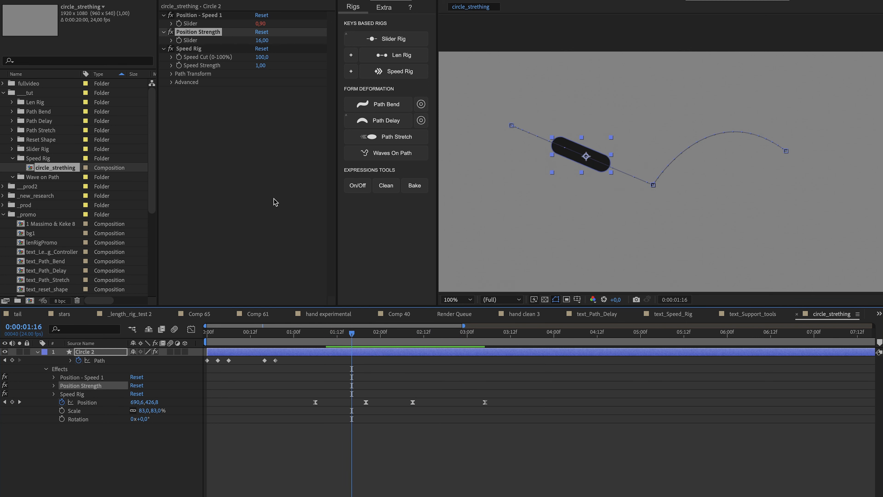
Step: Set the Speed Rig's Speed Strength to 1.58 and check the circle's stretch at 0:00:01:15
click(209, 64)
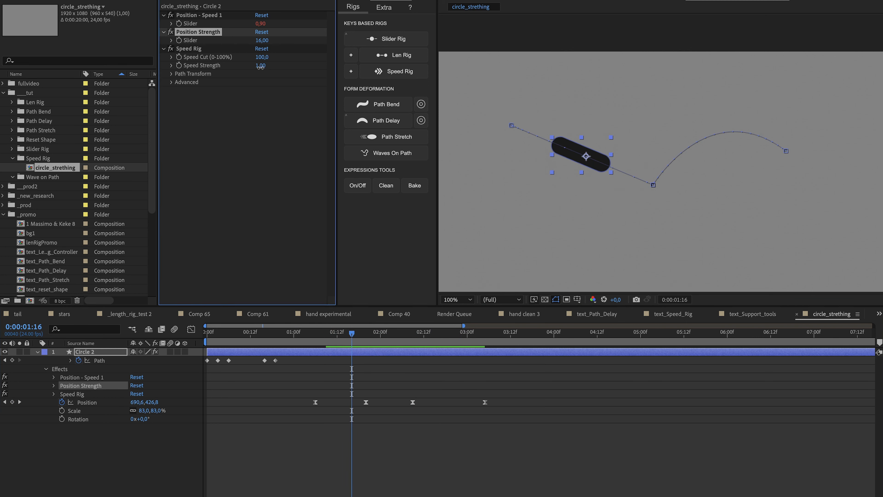
drag(260, 67, 336, 70)
key(ctrl+z)
mouse_move(346, 342)
mouse_down()
mouse_move(307, 339)
mouse_move(473, 327)
mouse_move(337, 328)
mouse_up()
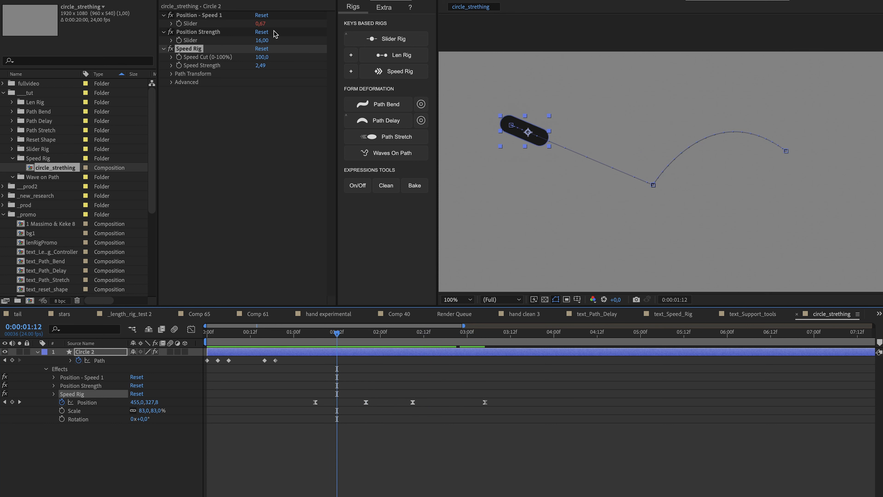
drag(260, 66, 228, 68)
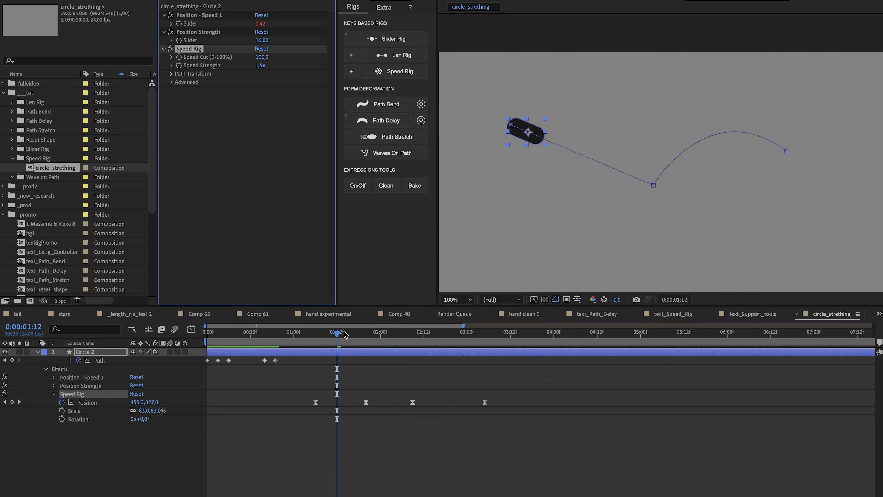
drag(344, 332, 348, 332)
Step: Try a different Rig Angle in the Speed Rig's Path Transform settings and undo the change
click(171, 73)
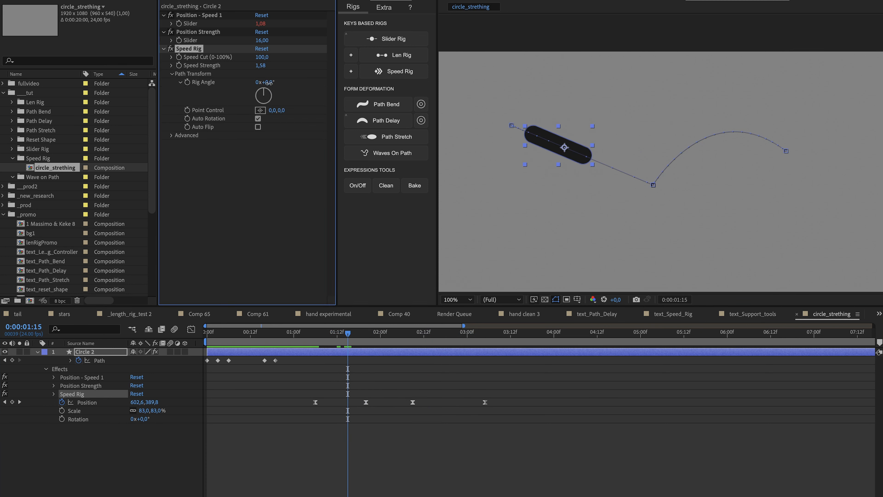
drag(268, 83, 342, 108)
key(ctrl+z)
key(ctrl+z)
key(ctrl+z)
scroll(542, 146, up, 2)
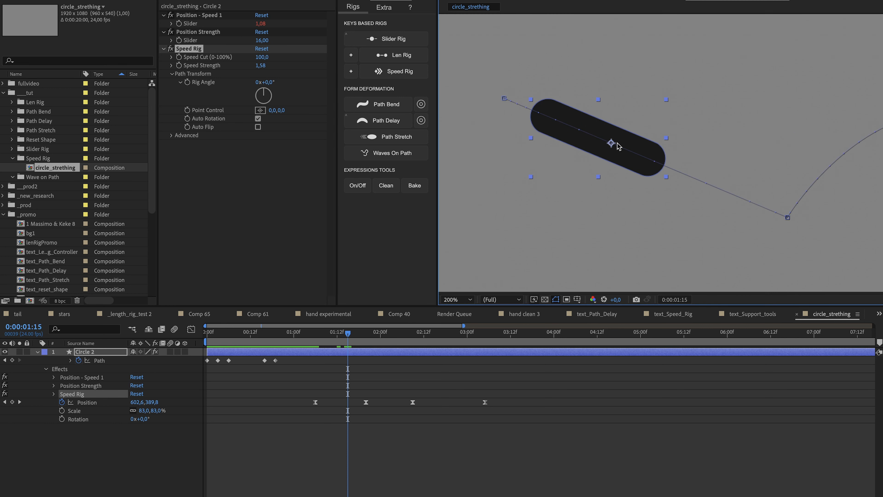
Step: Turn off the Speed Rig's Auto Rotation, scrub the circle's movement, and turn it back on
click(258, 118)
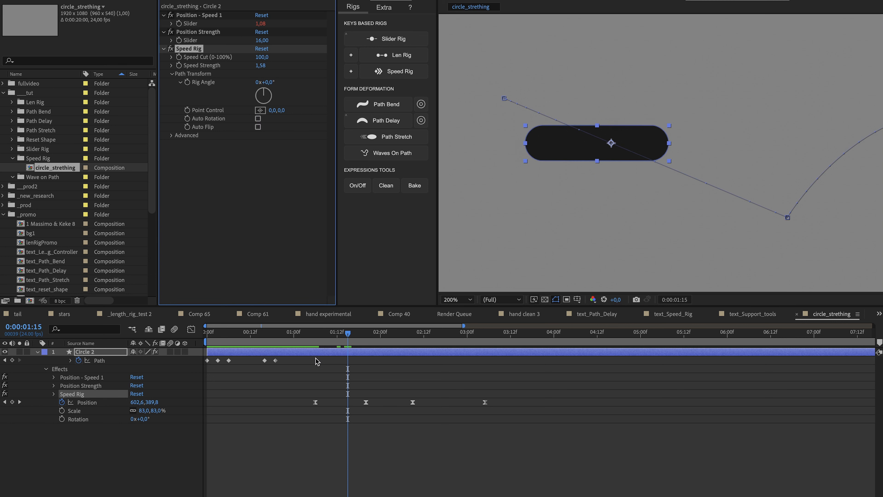
mouse_move(346, 344)
mouse_down()
mouse_move(331, 344)
mouse_move(355, 344)
mouse_move(330, 335)
mouse_move(341, 335)
mouse_up()
click(258, 118)
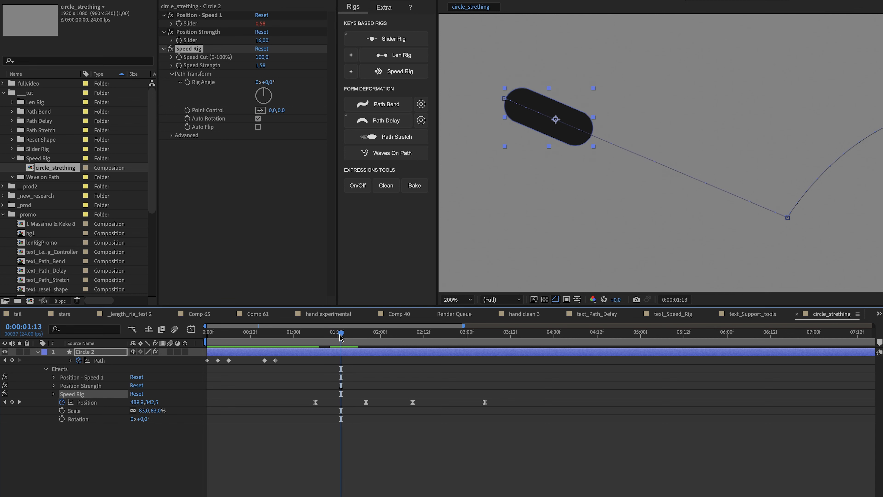
Step: Enable Auto Flip, scrub the circle's movement to check it, and expand the Speed Rig's Advanced settings
click(258, 127)
drag(331, 334, 409, 344)
scroll(646, 154, down, 2)
click(174, 139)
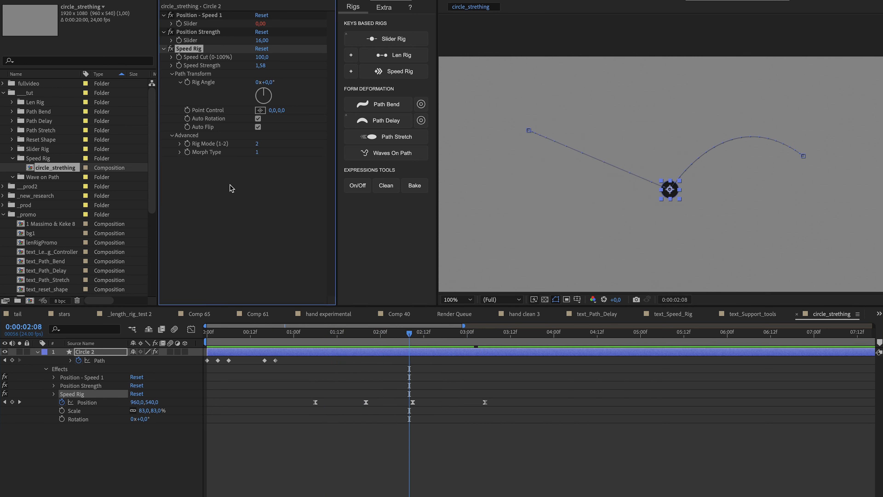
click(347, 331)
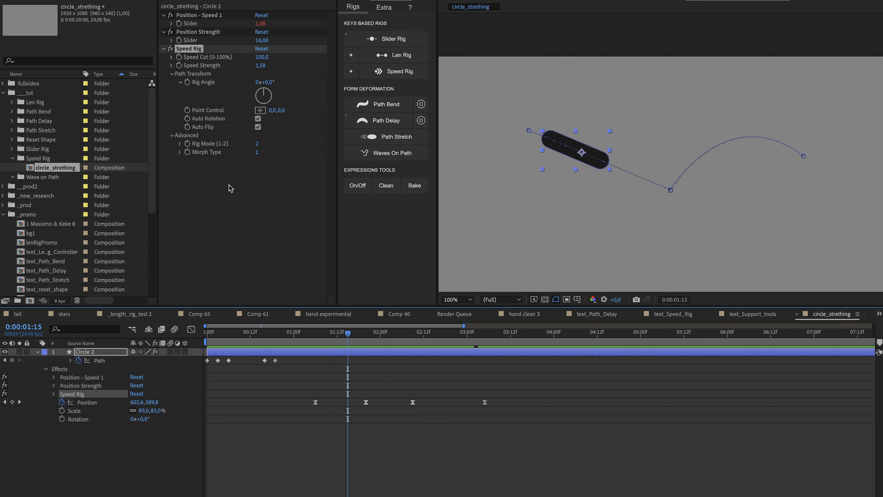
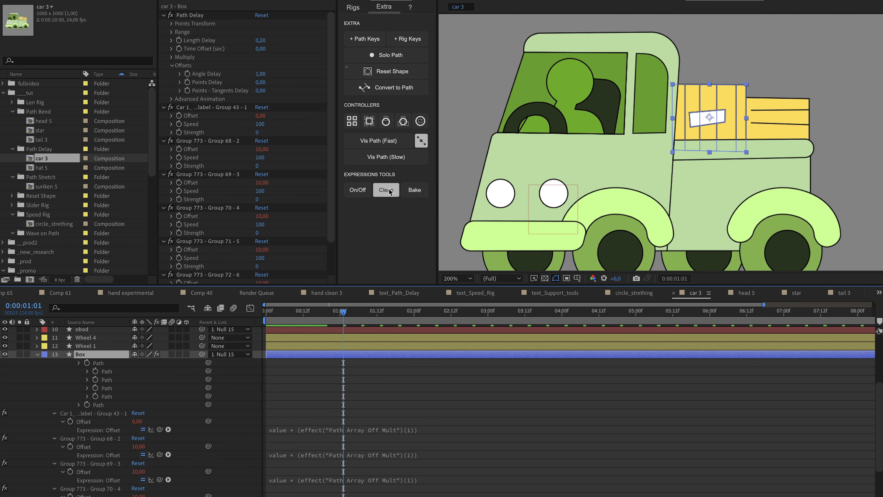
Step: Reveal the expressions on the Box layer in the car 3 composition and examine its Path expressions
key(e)
key(e)
scroll(320, 337, down, 4)
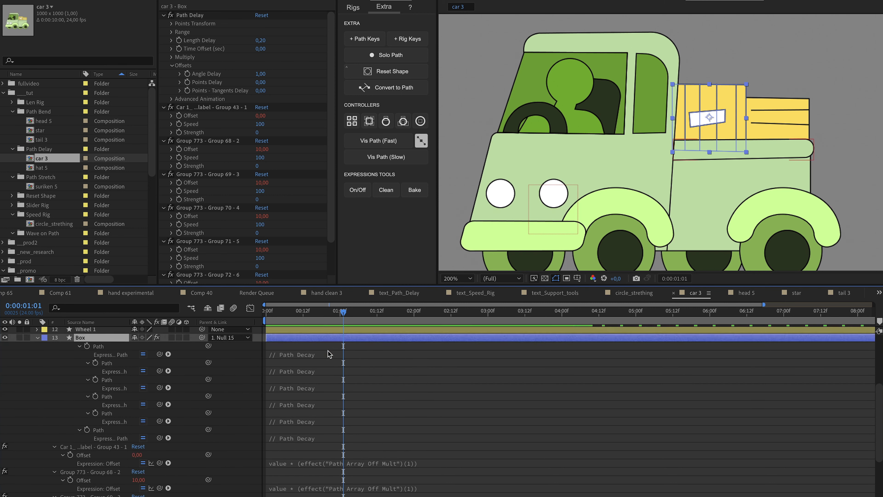
scroll(322, 362, down, 1)
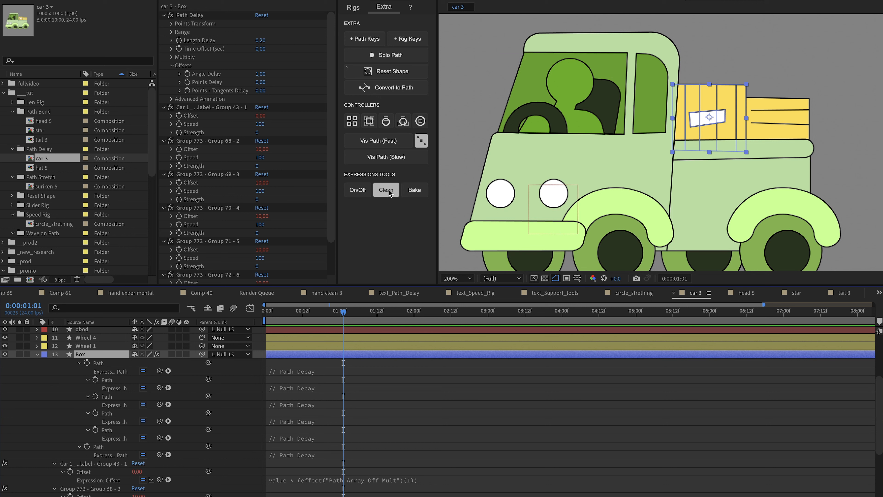
Step: Disable the Box layer's Path Decay expressions one by one, and re-enable them individually
click(363, 193)
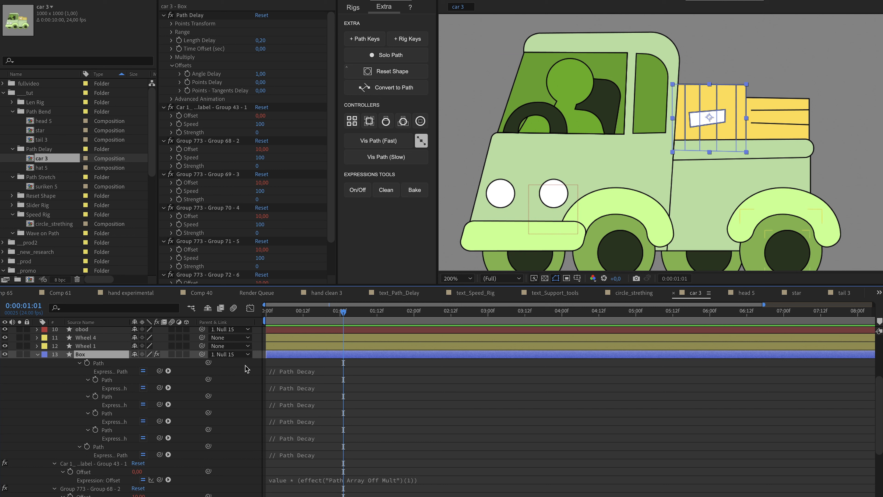
click(144, 371)
click(143, 388)
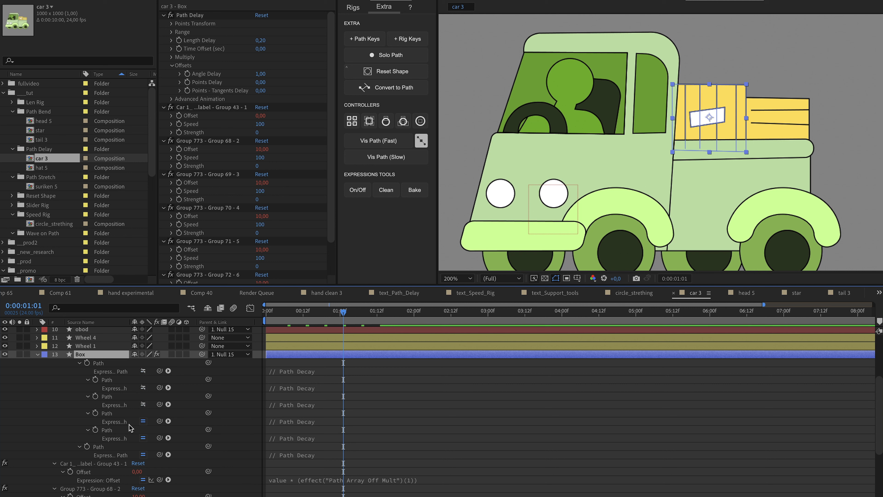
scroll(143, 422, down, 1)
click(144, 404)
click(144, 422)
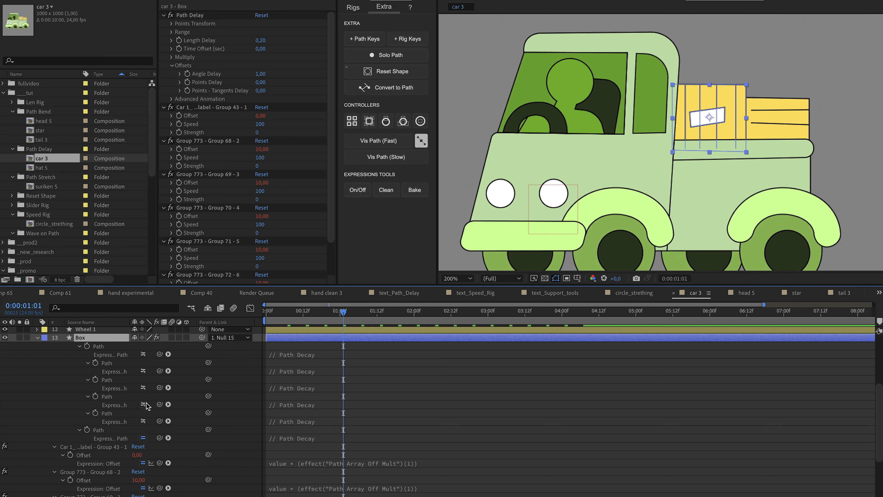
click(143, 421)
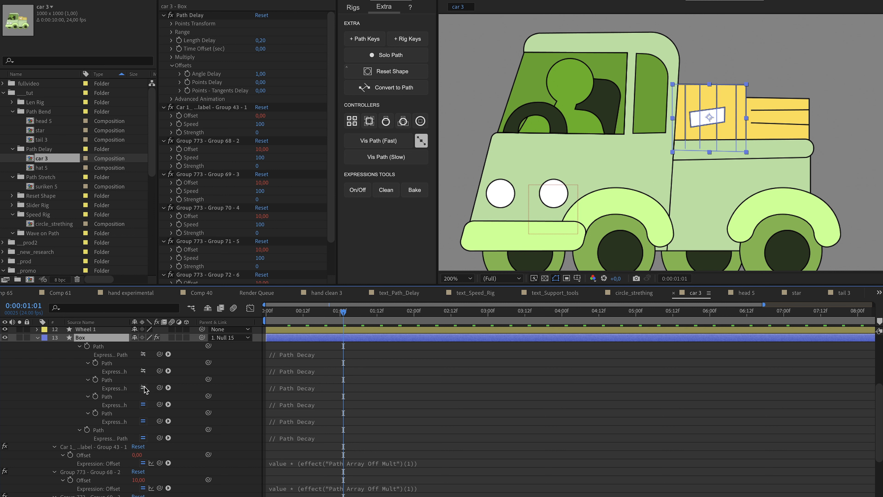
click(143, 388)
click(143, 371)
click(143, 354)
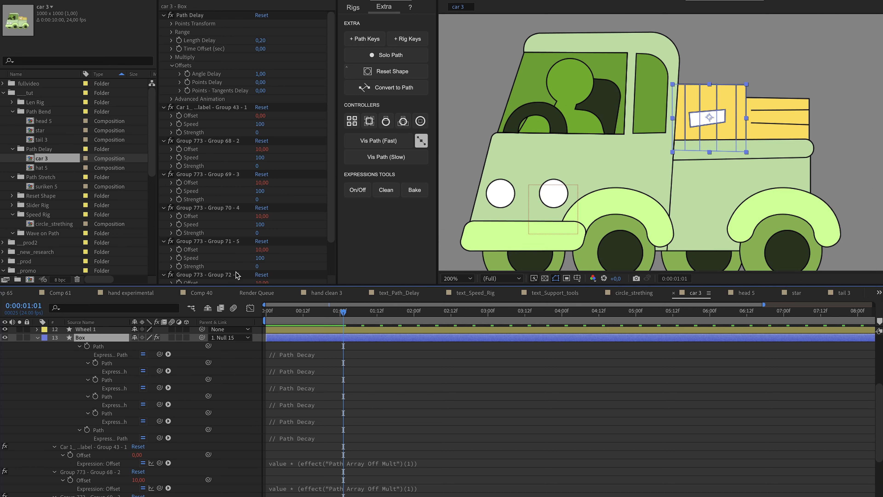
Step: Switch all of the Box layer's expressions off at once, inspect the list, and switch them back on
click(366, 192)
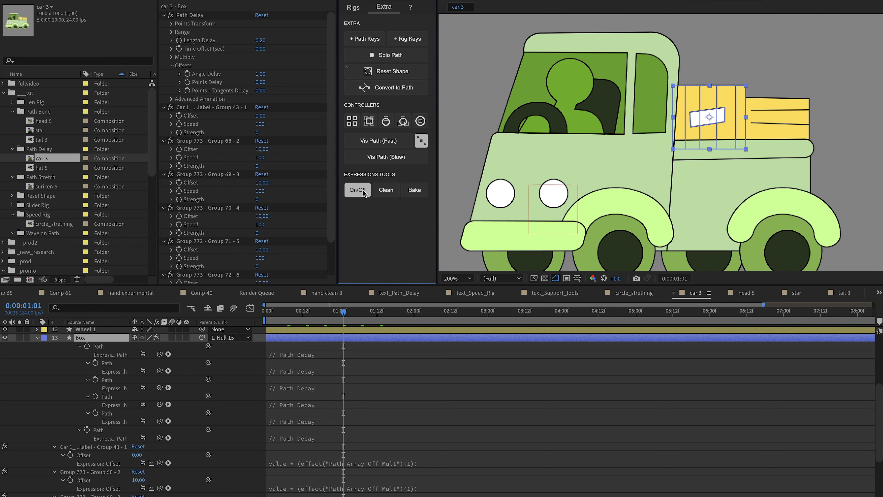
scroll(144, 376, down, 3)
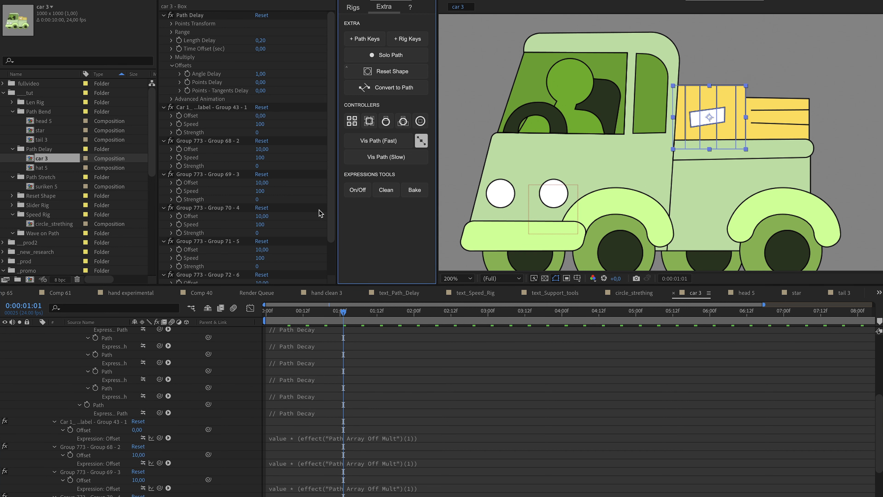
click(357, 189)
scroll(154, 418, up, 3)
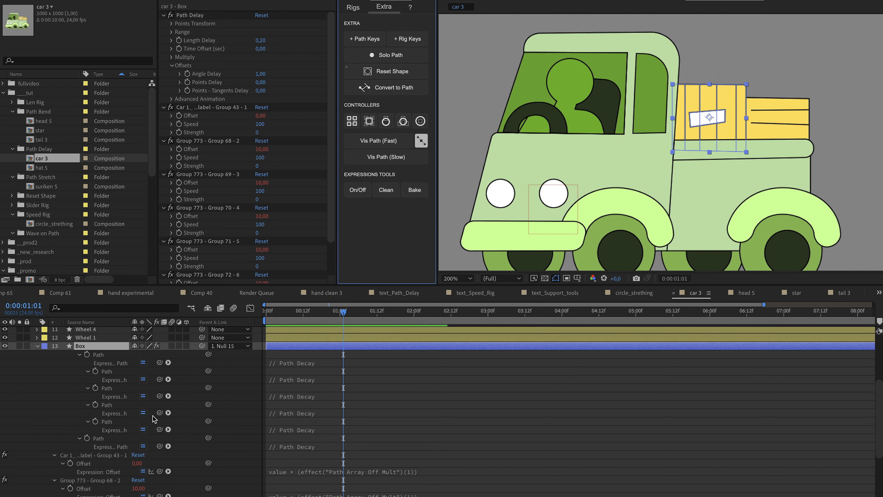
Step: Disable the second and third Path expressions on Box individually, and re-enable them together with the expression On/Off tool
click(116, 372)
click(142, 379)
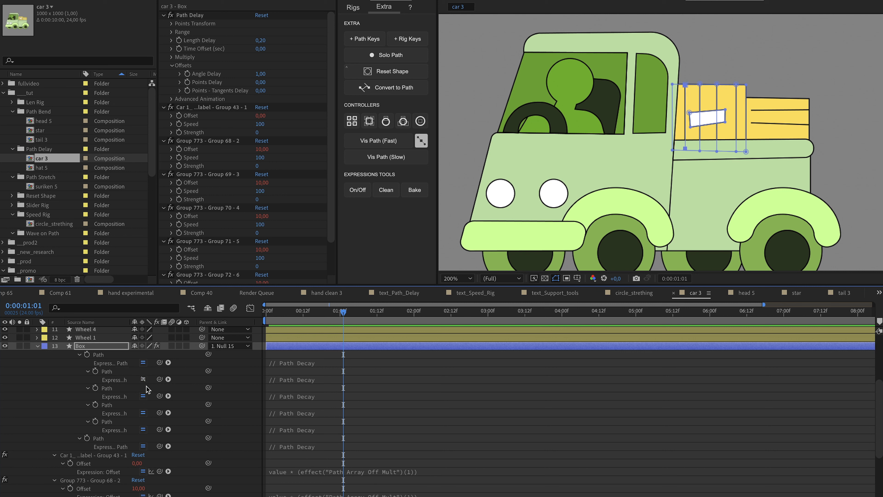
click(142, 395)
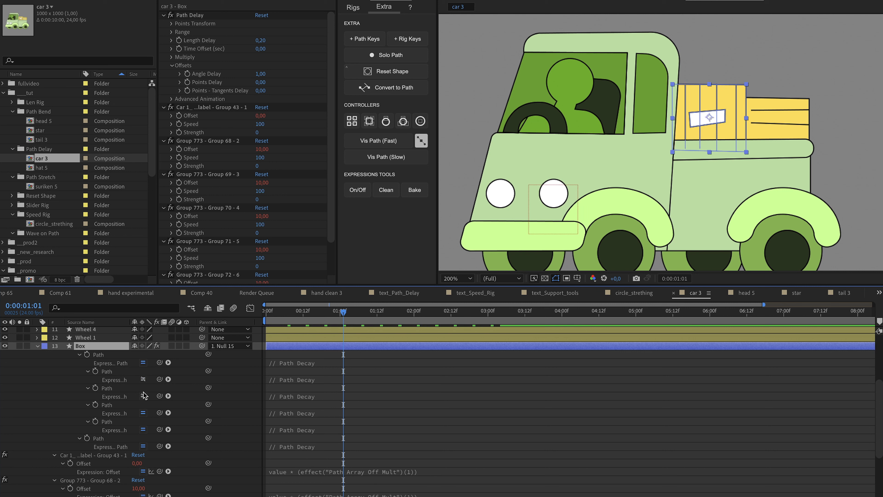
click(355, 190)
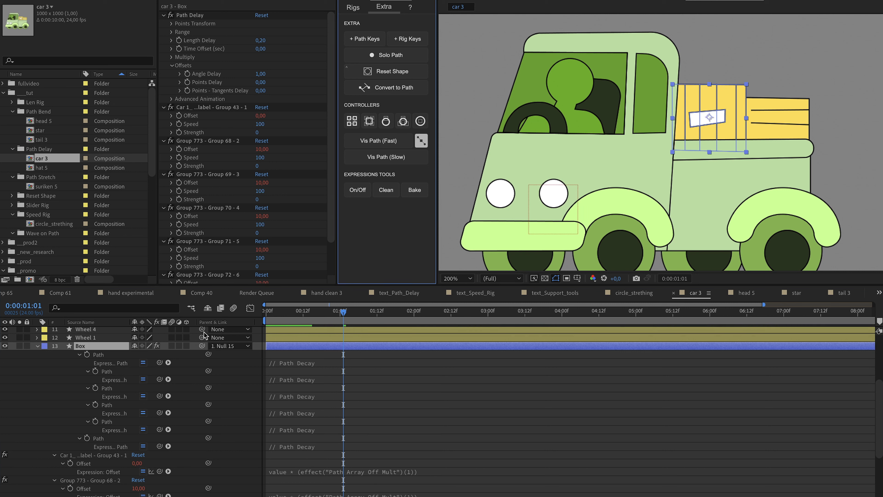
Step: Toggle every expression on the Box layer off, check the Path and Offset expressions, and toggle them on again
click(357, 191)
scroll(150, 348, down, 1)
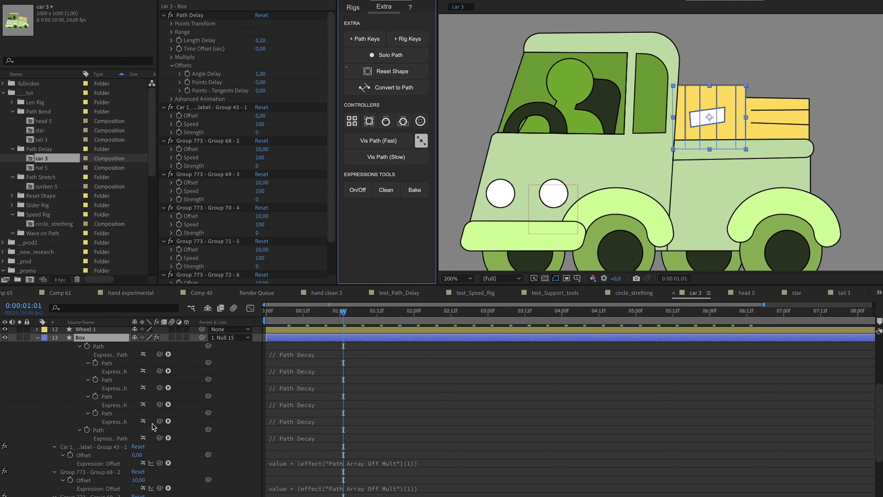
click(370, 189)
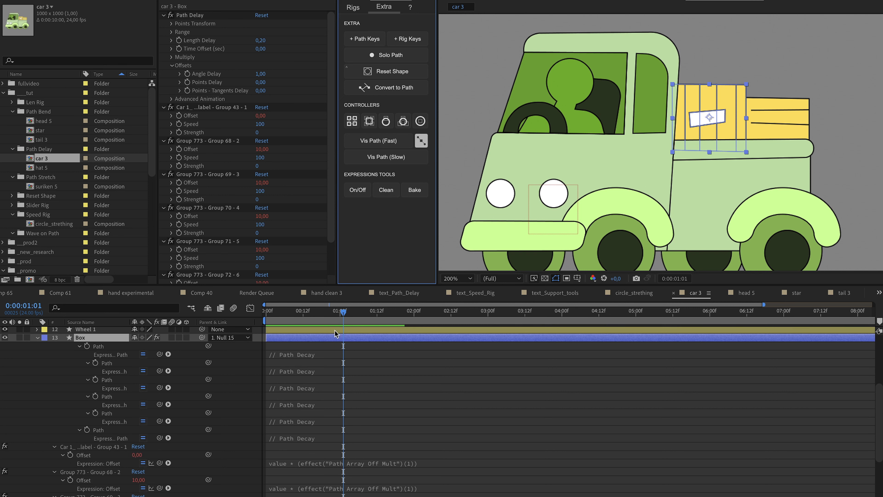
Step: Turn off only the Box layer's Path expressions, leaving the Offset expressions enabled, and turn them back on
scroll(338, 342, up, 2)
click(326, 353)
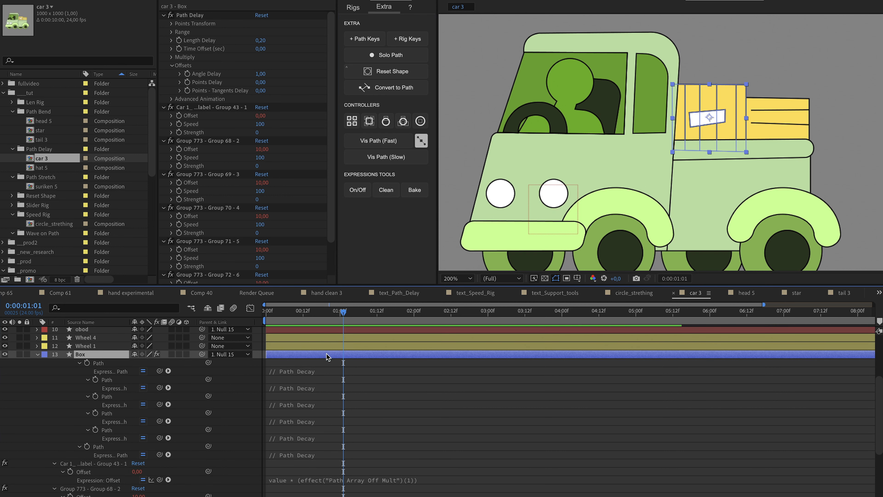
scroll(326, 353, down, 2)
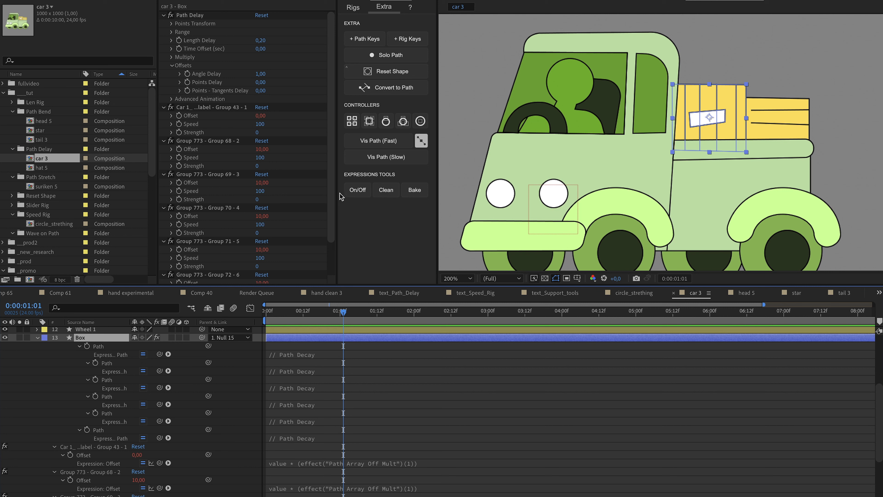
click(352, 186)
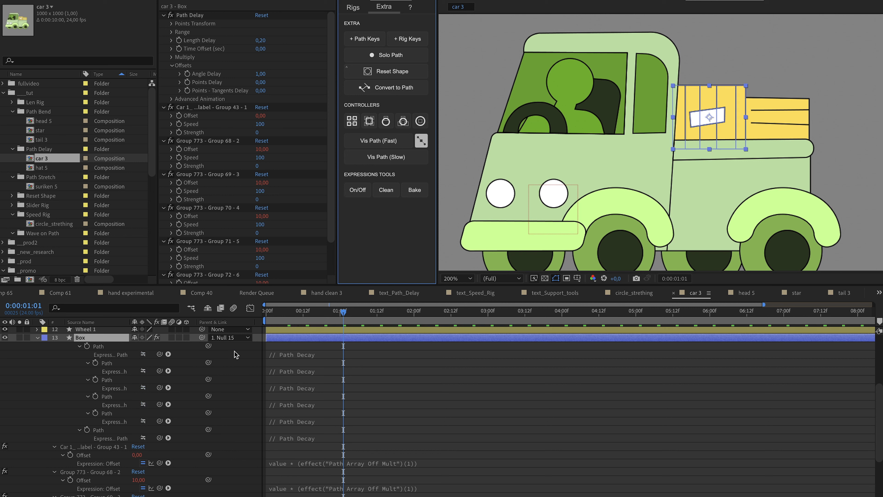
click(353, 184)
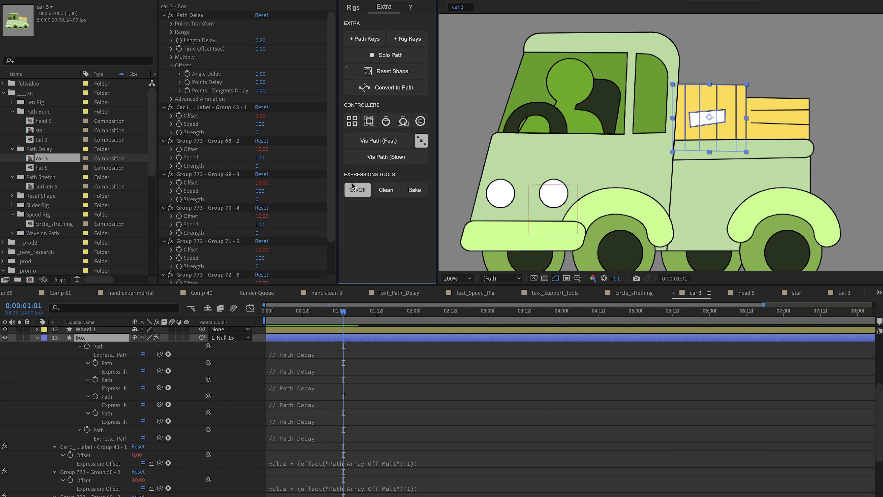
scroll(329, 355, up, 3)
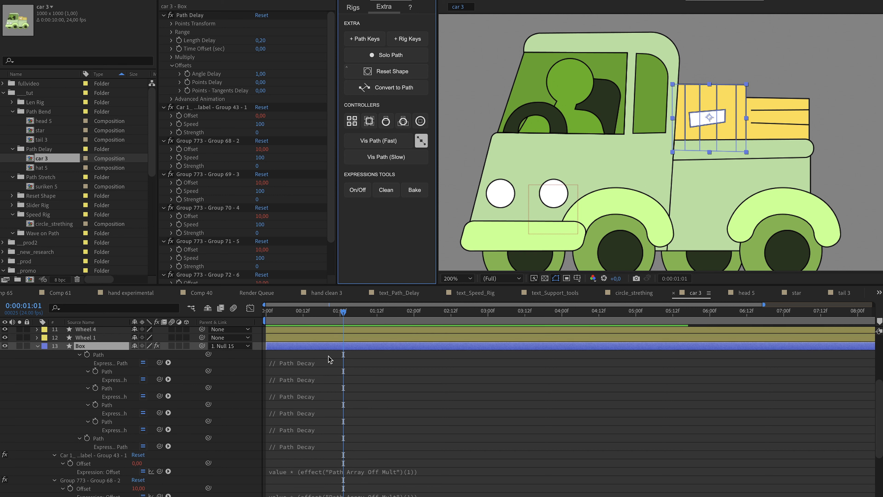
Step: Show the Box layer's expressions, bake the Path expressions into looping keyframes, and look through the baked Path properties
click(115, 382)
key(u)
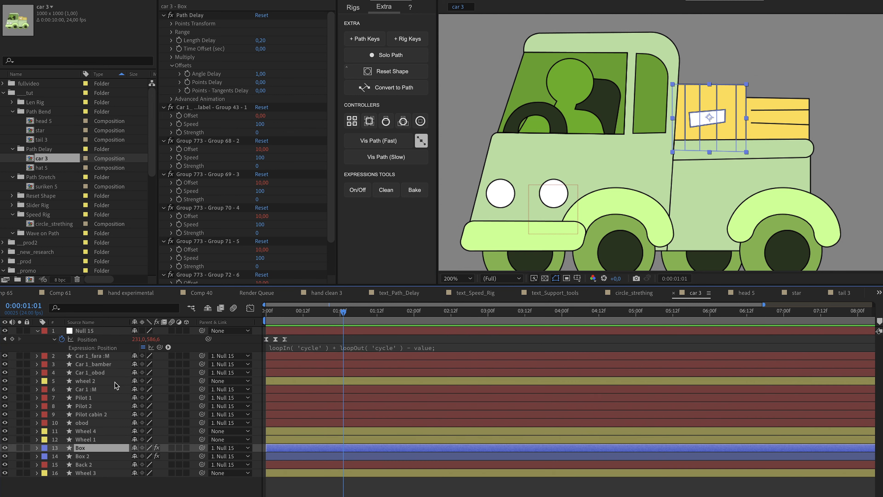
key(e)
key(e)
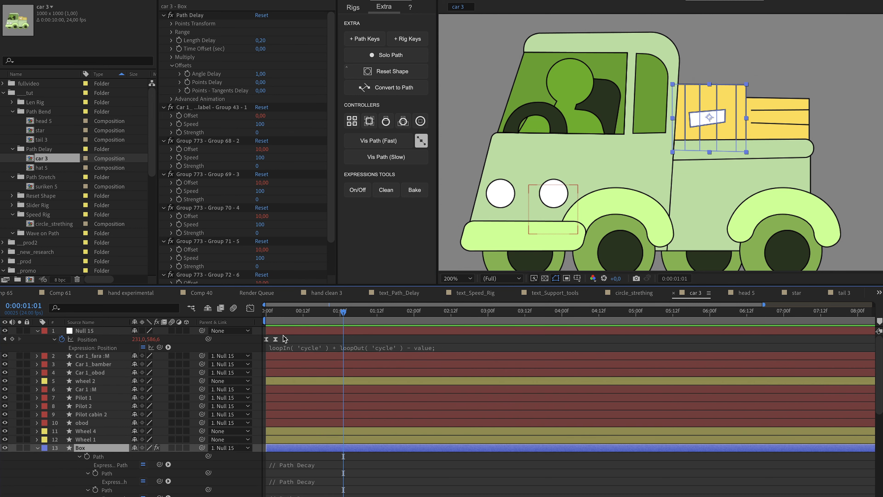
scroll(350, 382, down, 1)
click(414, 189)
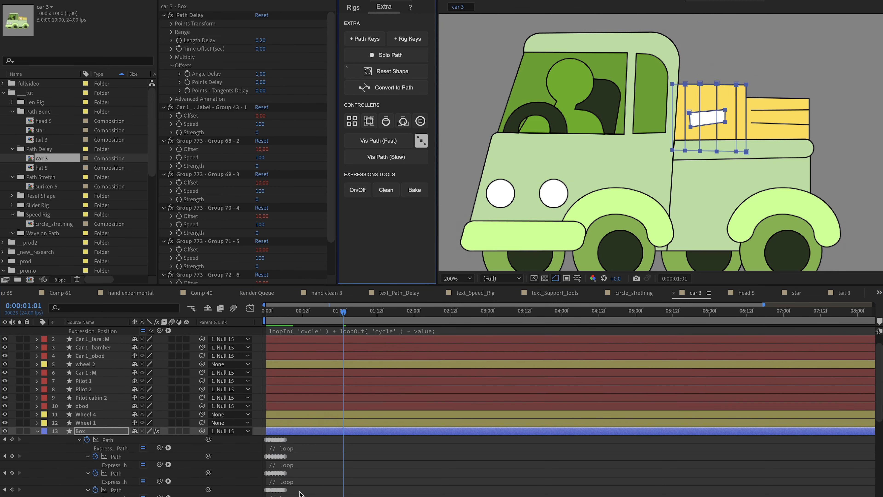
scroll(288, 458, down, 5)
scroll(288, 458, down, 4)
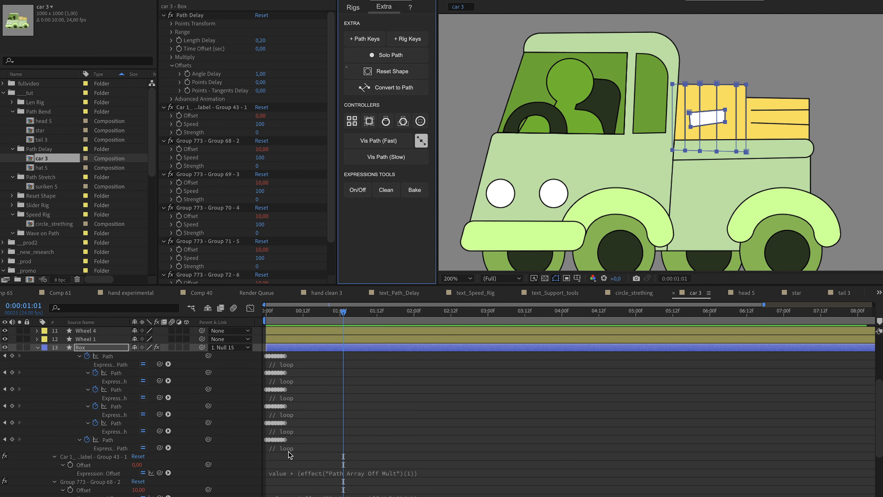
Step: Undo the Box layer's bake back to the Path Decay expressions, and bake the layer again
key(ctrl+z)
key(ctrl+z)
scroll(305, 407, up, 2)
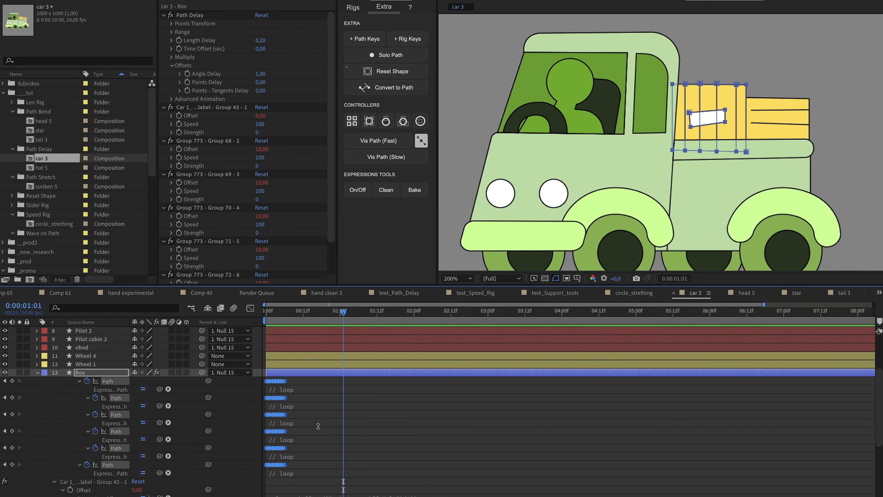
scroll(311, 414, up, 2)
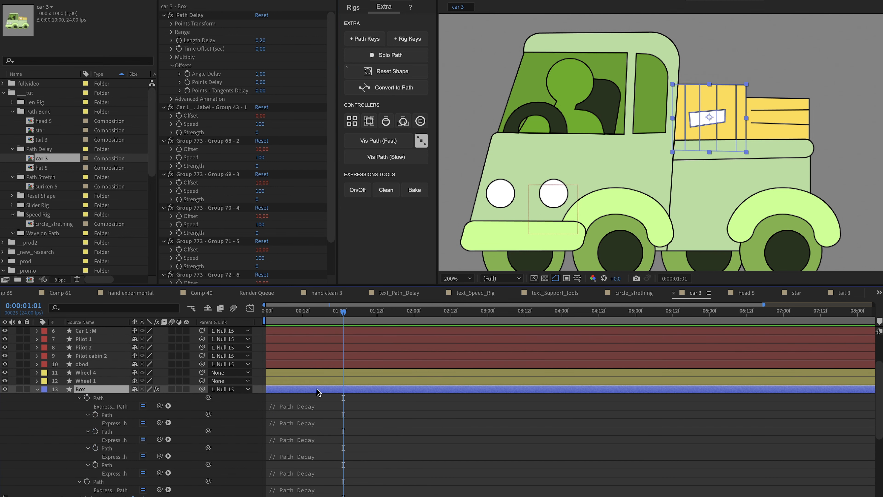
click(415, 190)
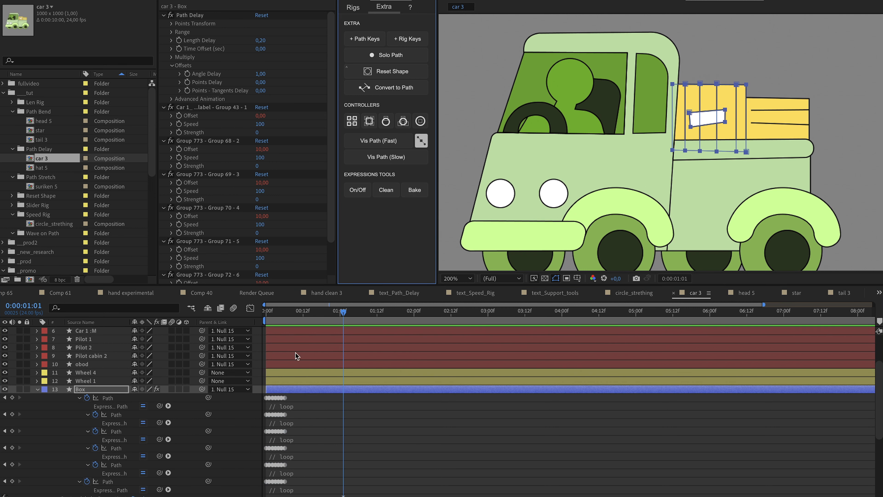
Step: Move the current time to frame 6 and compare the Null 15 Position keyframes with Box's baked Path keyframes
shift+click(290, 314)
scroll(284, 342, up, 7)
drag(299, 337, 265, 344)
scroll(271, 382, down, 3)
drag(299, 423, 267, 461)
click(295, 435)
scroll(290, 382, up, 3)
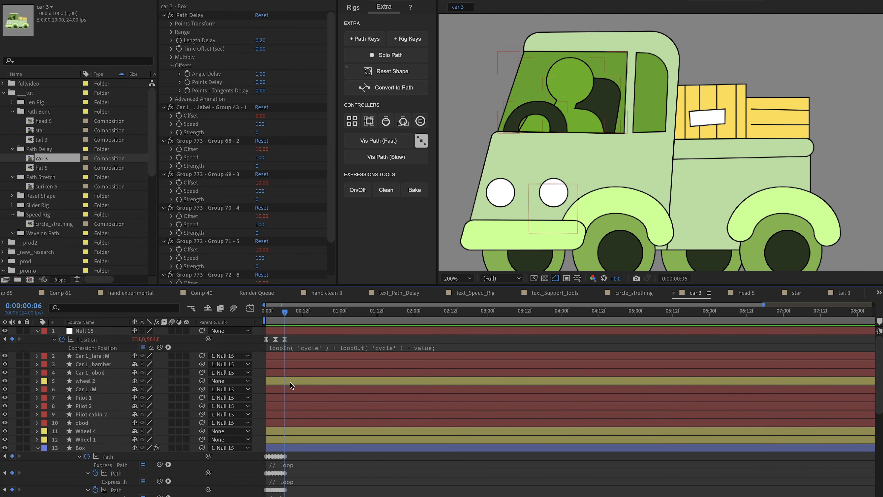
Step: Select the Null 15 Position keyframes and examine the cycle's start and end up close against Box's baked keys
drag(274, 337, 257, 352)
key(semicolon)
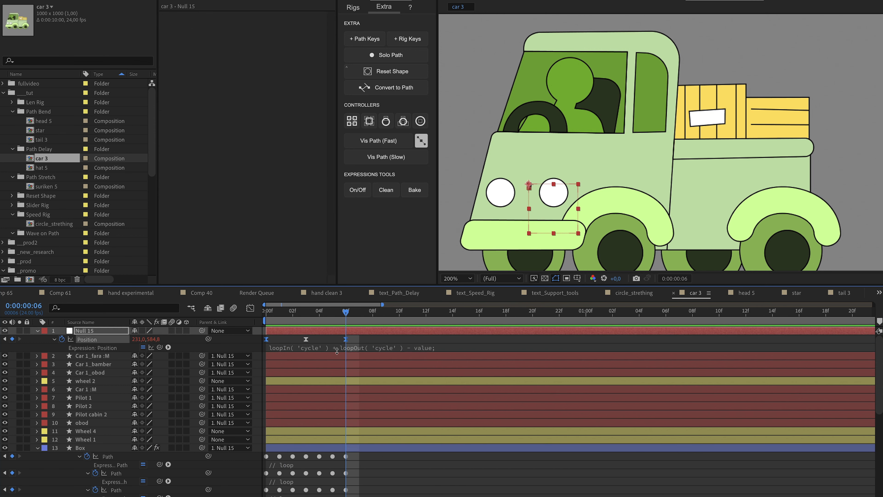
scroll(338, 359, down, 1)
key(minus)
scroll(365, 350, up, 1)
click(367, 344)
Step: Open the head 5 composition and bake the head layer's Path expressions into keyframes
click(56, 121)
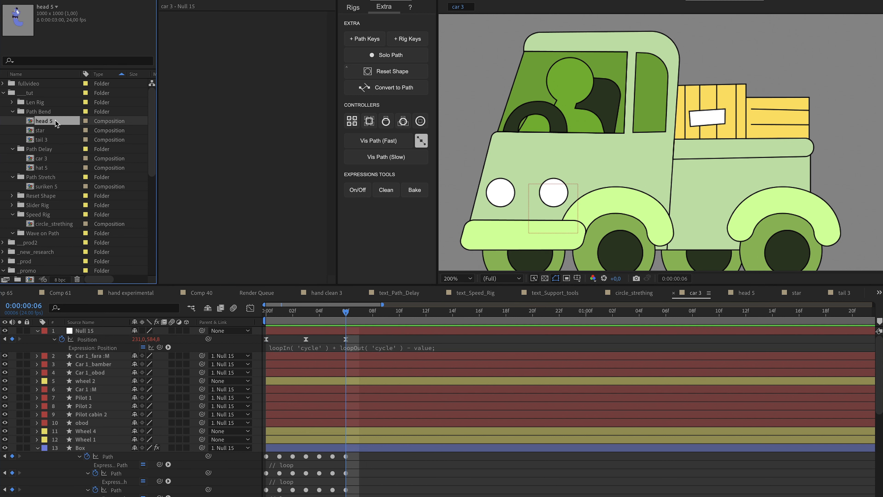
double_click(55, 119)
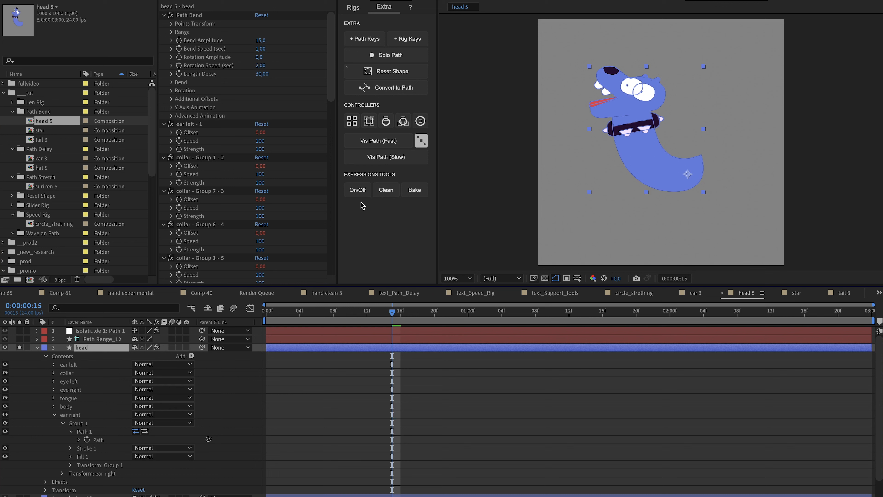
click(414, 189)
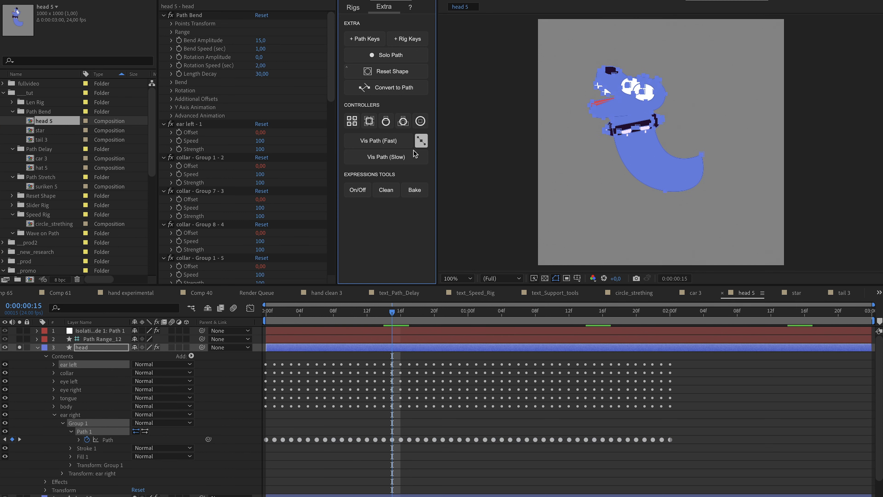
Step: Check the head layer's baked keyframes up to 2 seconds, reveal its loop expressions, and scrub back to frame 22
drag(455, 313, 670, 308)
click(535, 347)
key(e)
key(e)
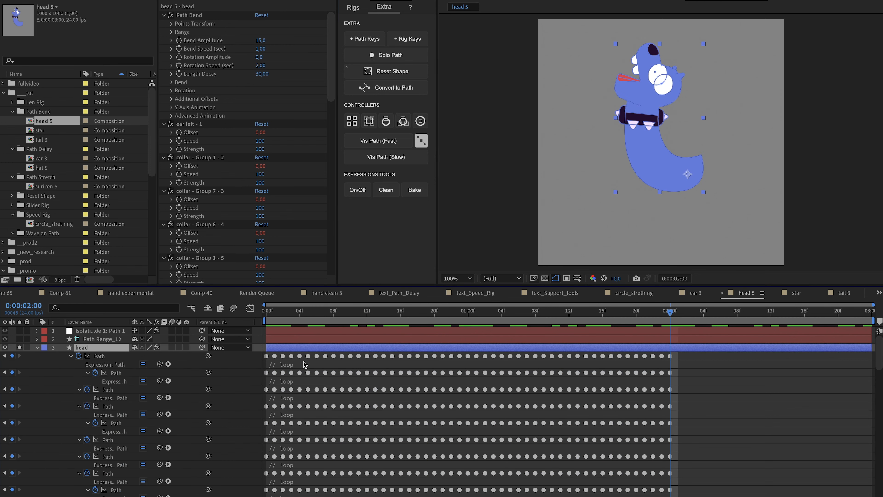
mouse_move(306, 366)
mouse_down()
mouse_move(294, 421)
mouse_move(310, 354)
mouse_up()
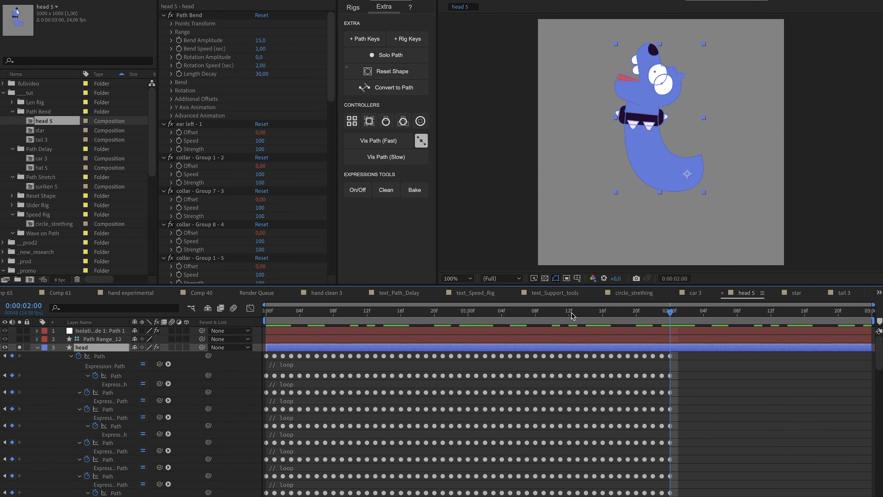
drag(573, 315, 451, 312)
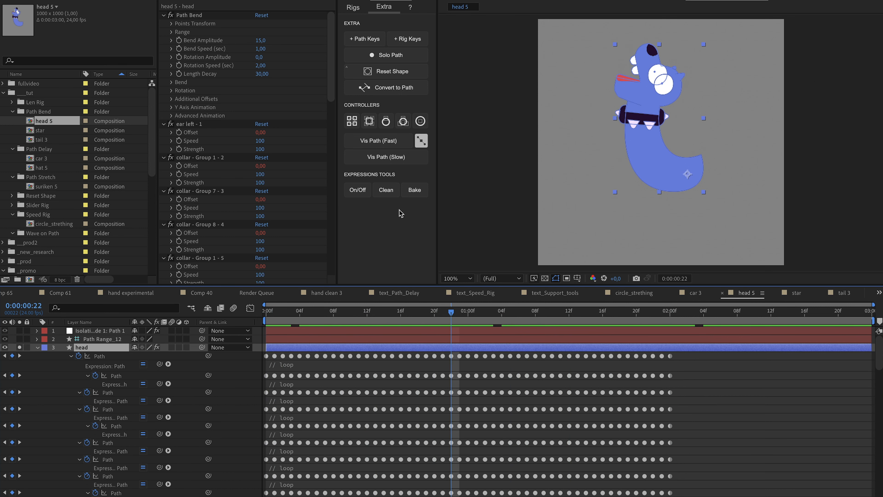
Step: Bake the head layer's Path Bend expressions into keyframes across the whole composition, keeping the expressions disabled, and preview the animation
click(414, 189)
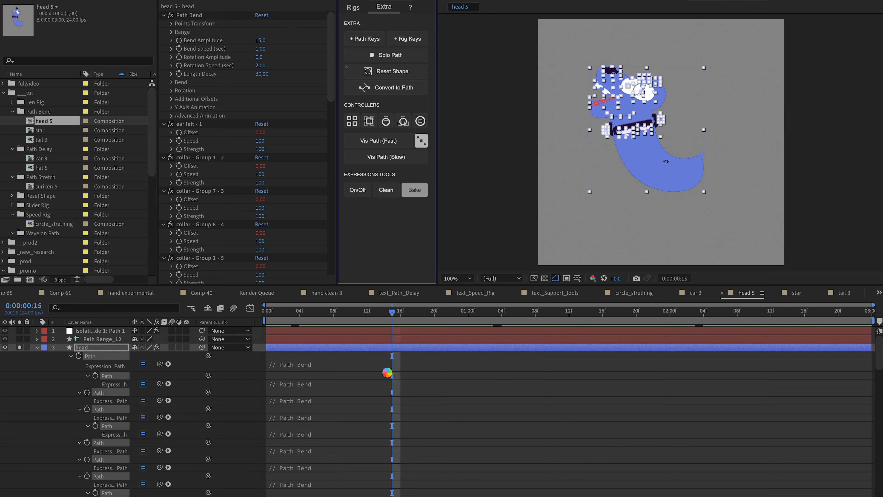
click(405, 324)
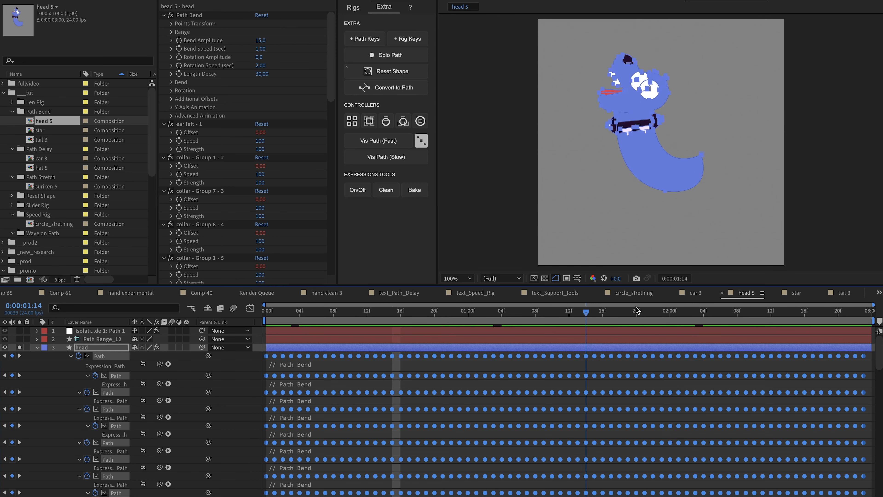
key(space)
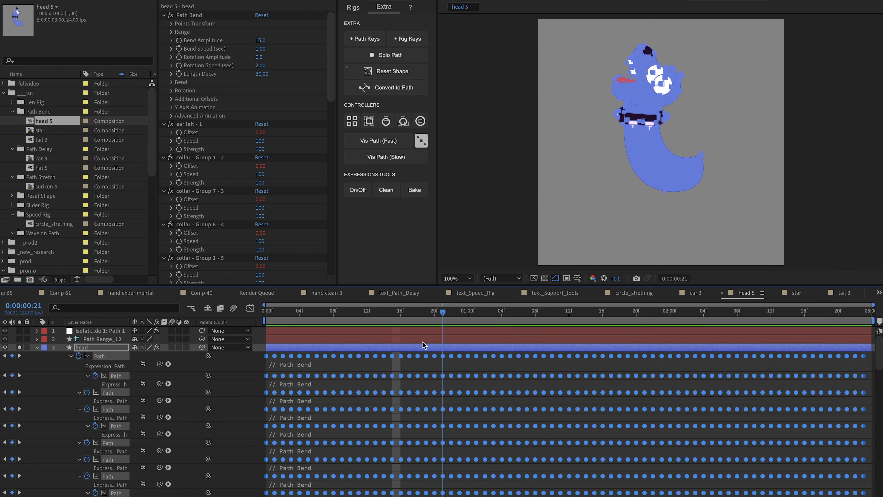
key(space)
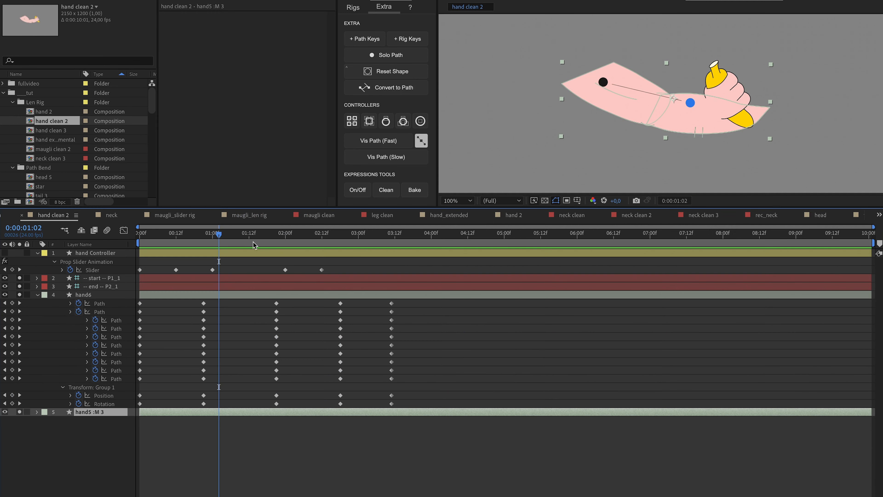
Step: In hand clean 2, add path keys to every path on the hand5 :M 3 layer and select those keyframes
drag(218, 237, 213, 236)
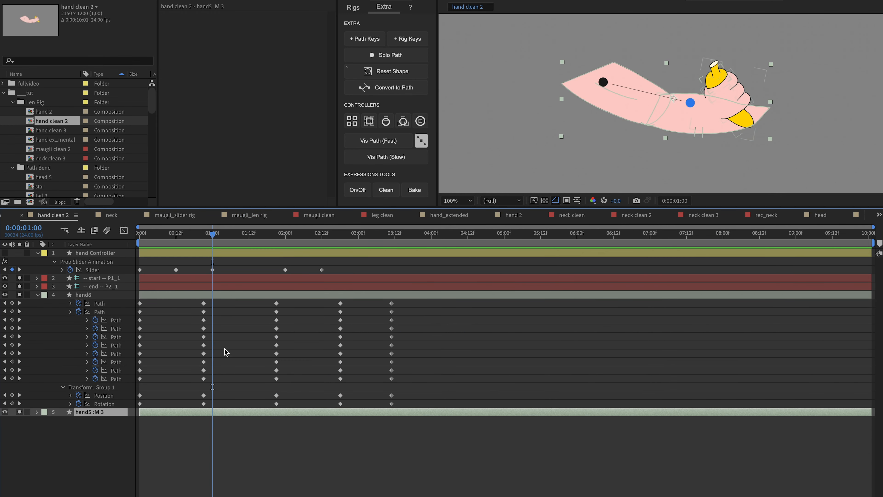
click(361, 38)
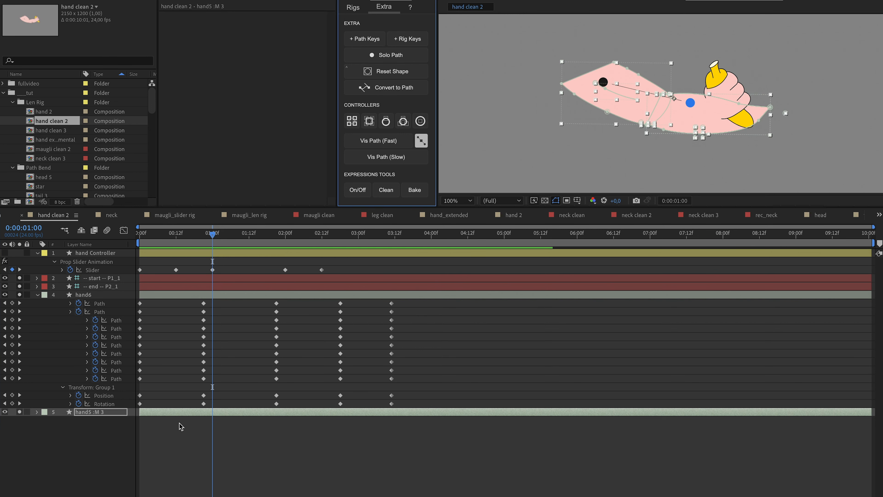
drag(228, 421, 155, 496)
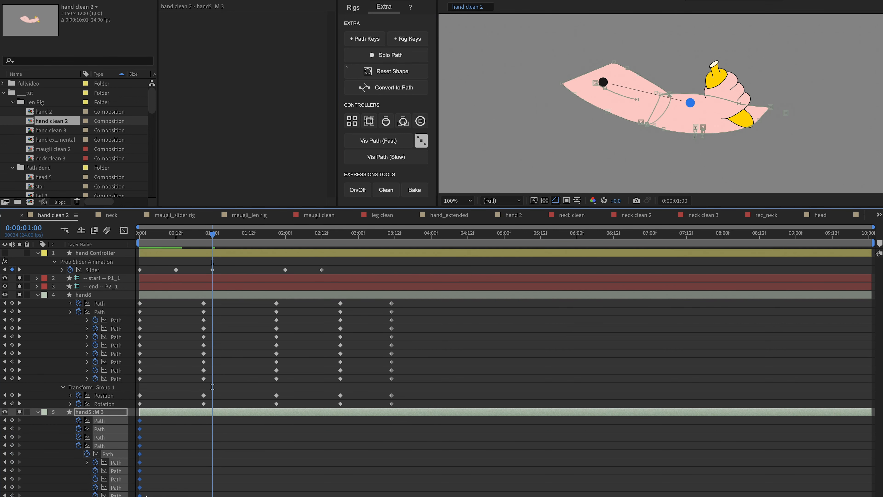
Step: Add rig keys to the hand5 :M 3 layer's paths at frame 22, and select and delete those keyframes
click(207, 232)
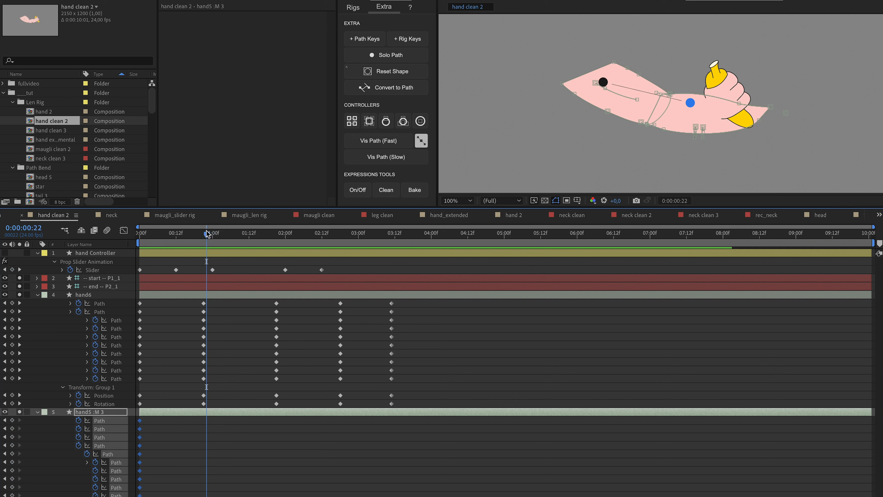
click(405, 38)
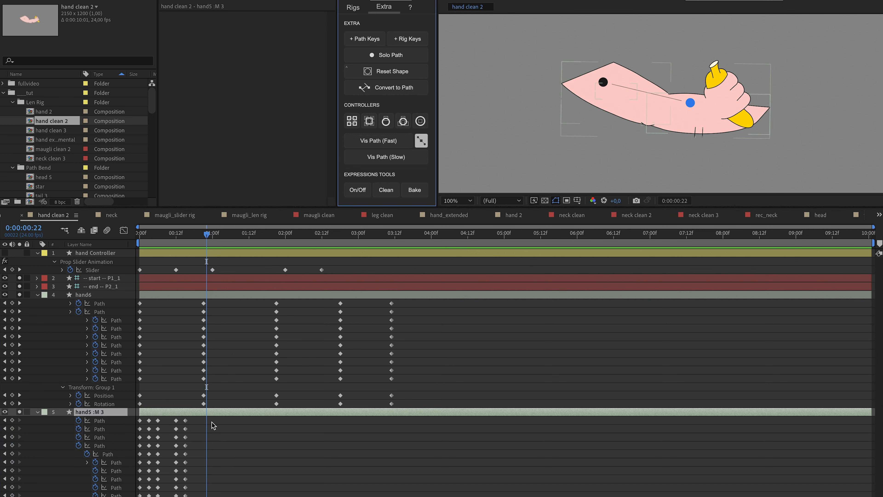
drag(213, 424, 135, 482)
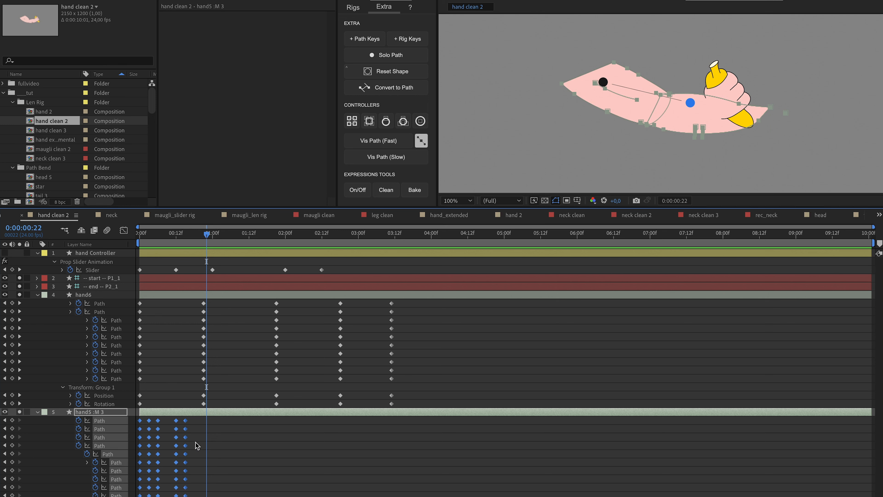
key(Delete)
Step: Generate the rig keys on hand5 :M 3 again, scrub through the first frames, and undo them
click(405, 39)
click(142, 240)
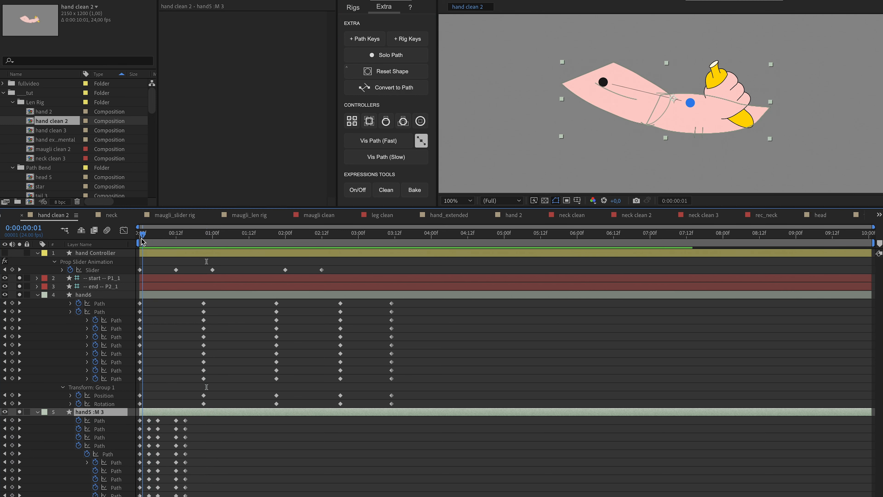
drag(142, 240, 155, 241)
key(ctrl+z)
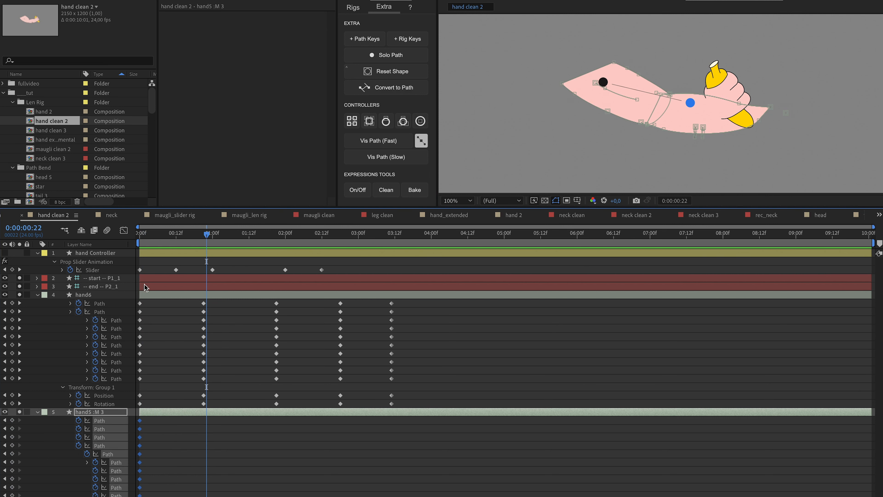
Step: Add hand6's Path to the selection and create rig keys on hand5 :M 3 at the hand6 keyframe times
click(100, 304)
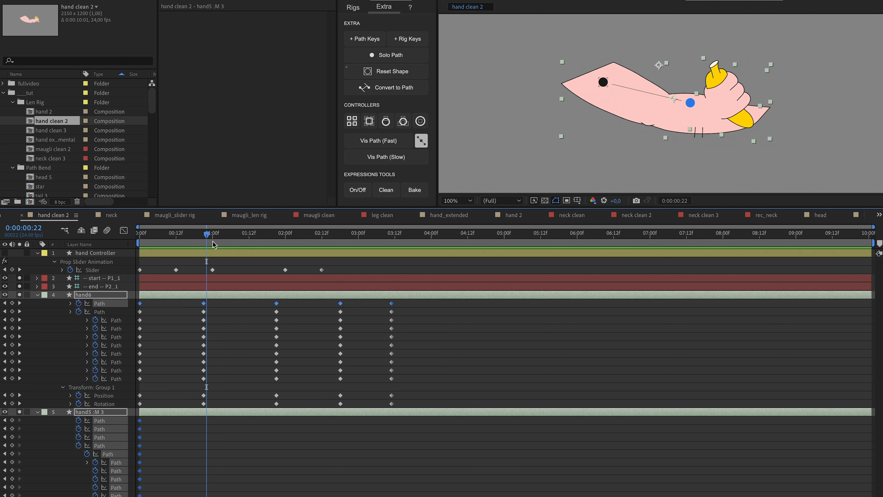
click(404, 39)
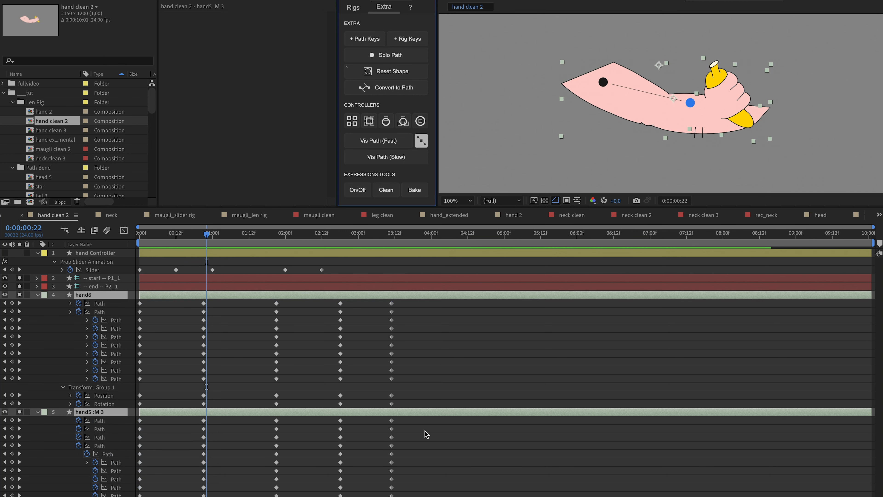
drag(420, 422, 131, 496)
click(406, 44)
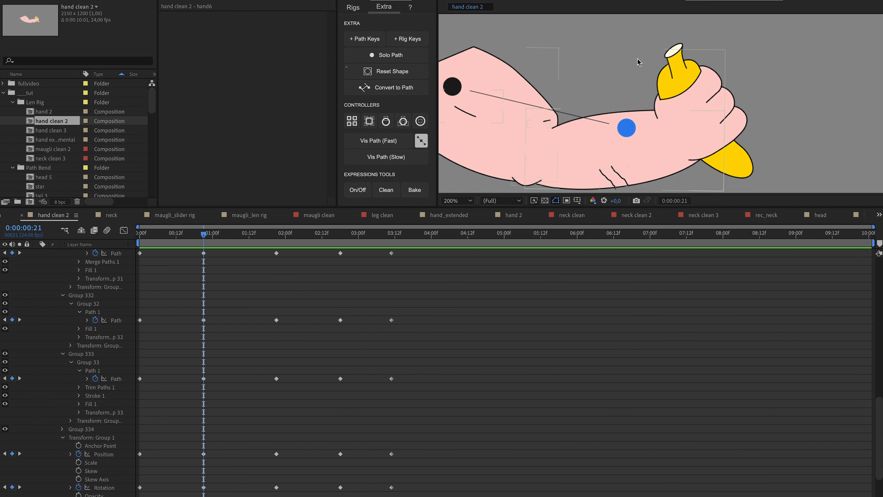
Step: Solo the Path in Group 333 of the hand6 layer, and undo the solo
click(117, 379)
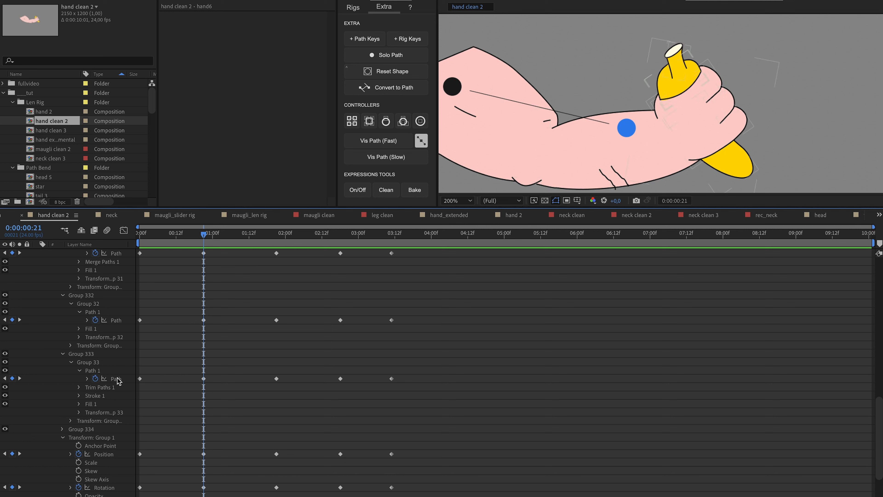
drag(118, 384, 112, 367)
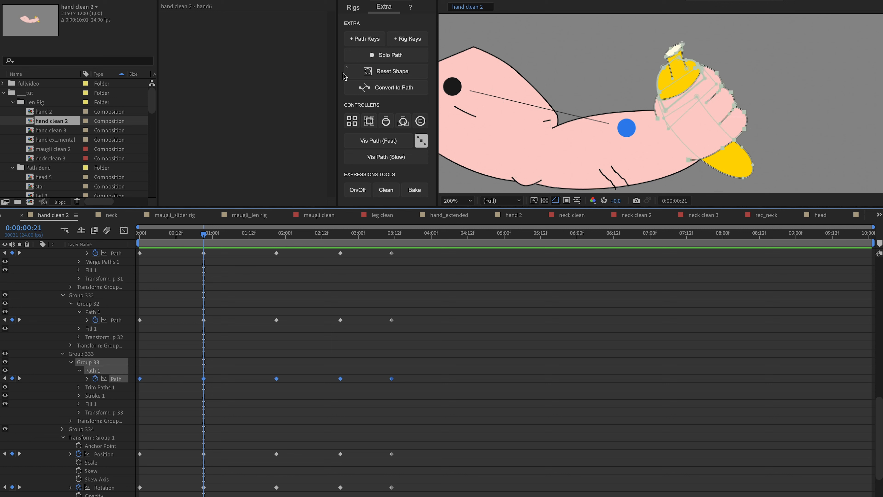
click(375, 56)
key(ctrl+z)
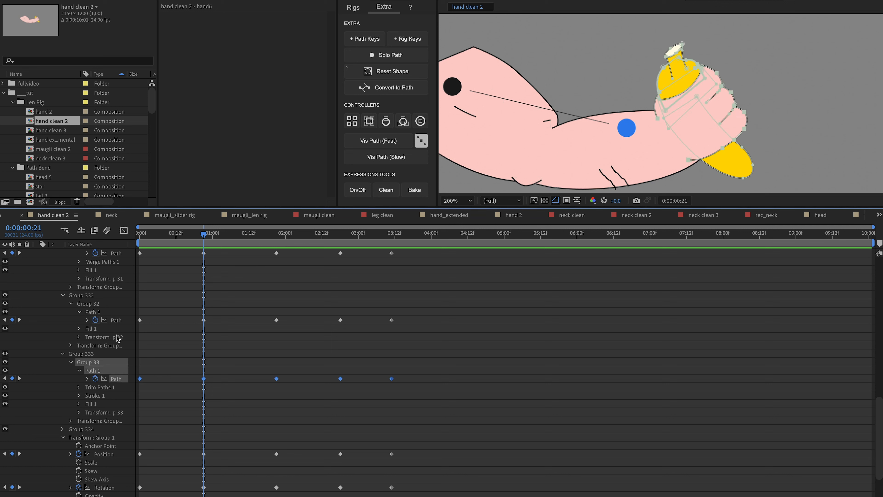
Step: Select the Paths in Group 332 and Group 333 of hand6 and solo both together
click(117, 320)
shift+click(116, 379)
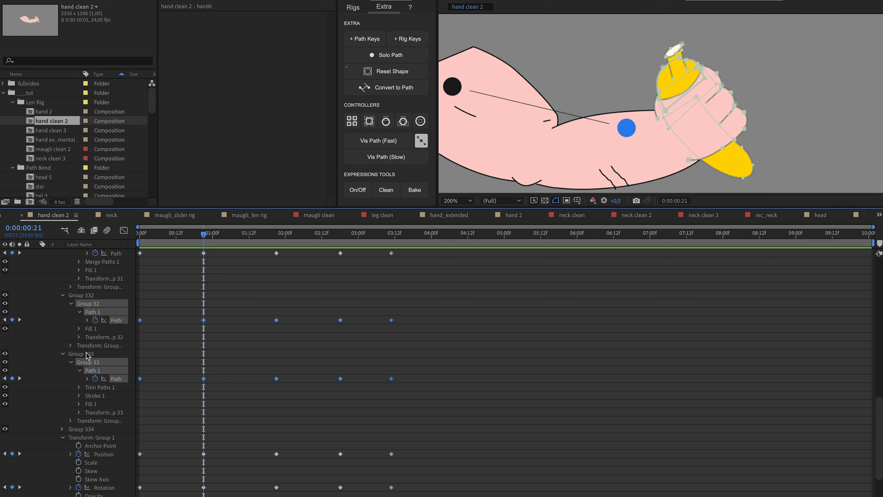
click(386, 56)
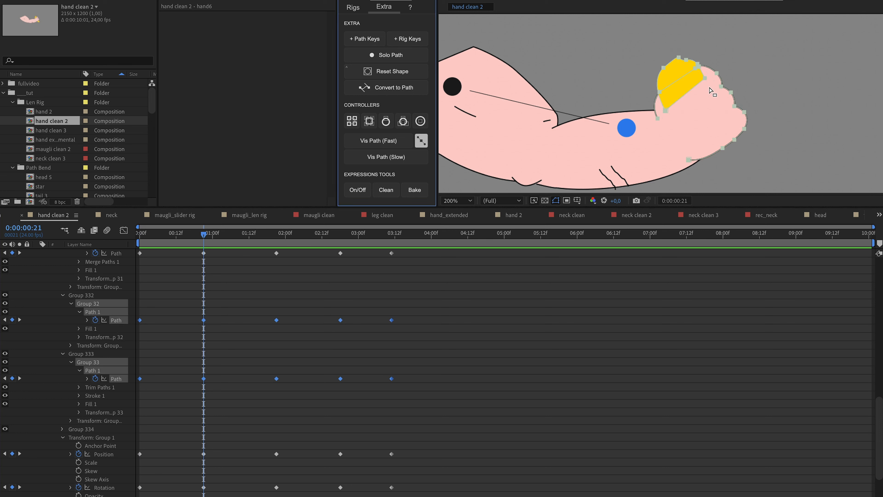
Step: Select the whole hand6 layer instead of its individual Paths and apply Solo Path to it
scroll(92, 291, up, 10)
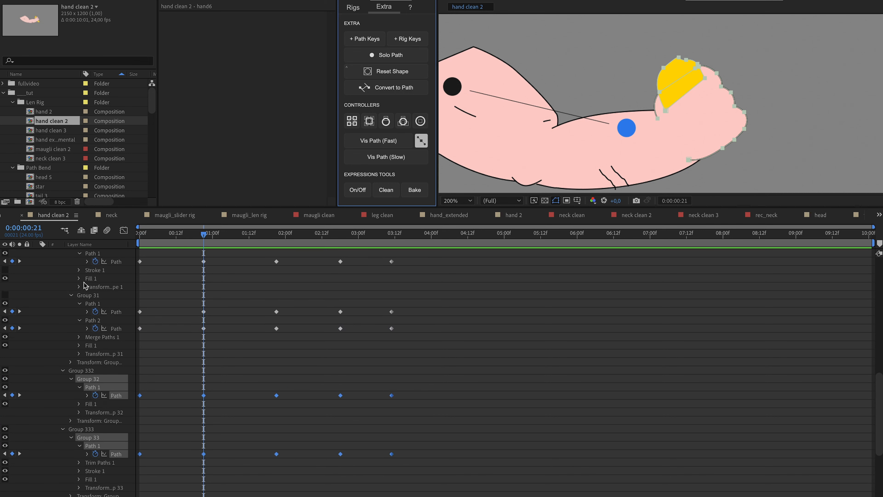
scroll(92, 289, up, 6)
click(88, 295)
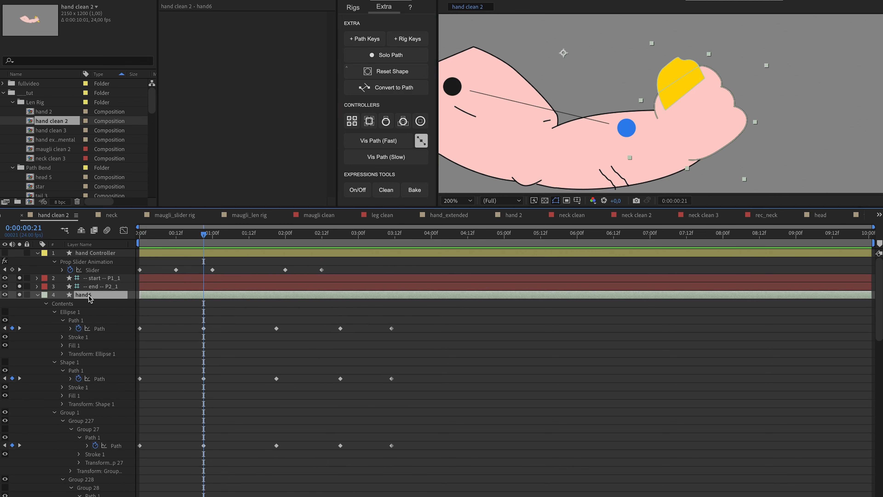
click(389, 56)
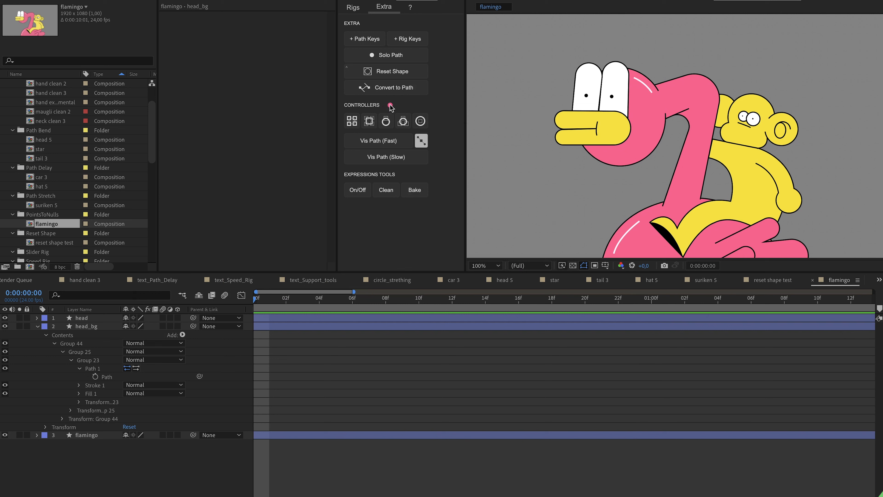
Step: Create null controllers that drive each point of the head_bg layer's Path 1 in the flamingo composition
mouse_move(390, 106)
mouse_down()
mouse_move(331, 107)
mouse_move(335, 125)
mouse_move(441, 132)
mouse_move(440, 116)
mouse_move(376, 106)
mouse_up()
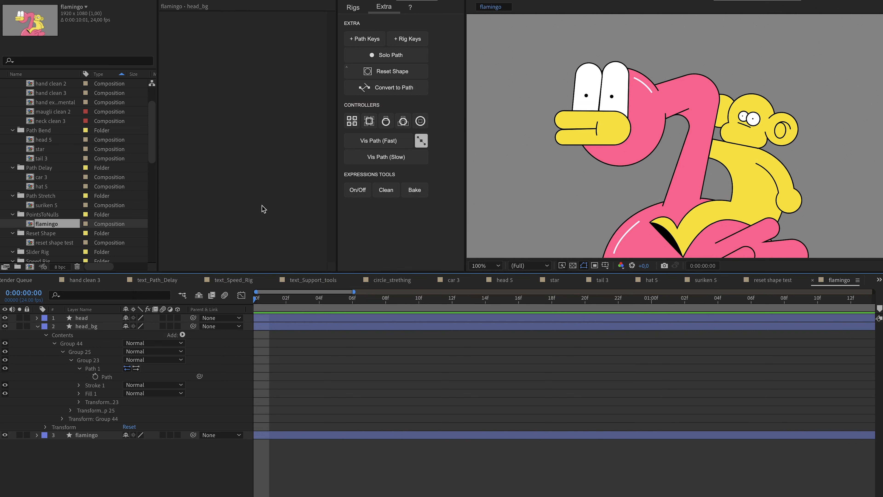
click(271, 326)
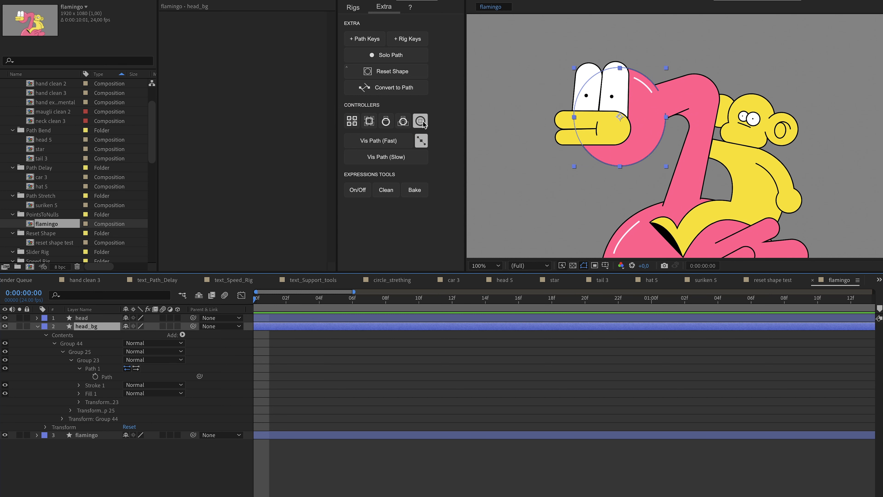
click(352, 121)
click(647, 53)
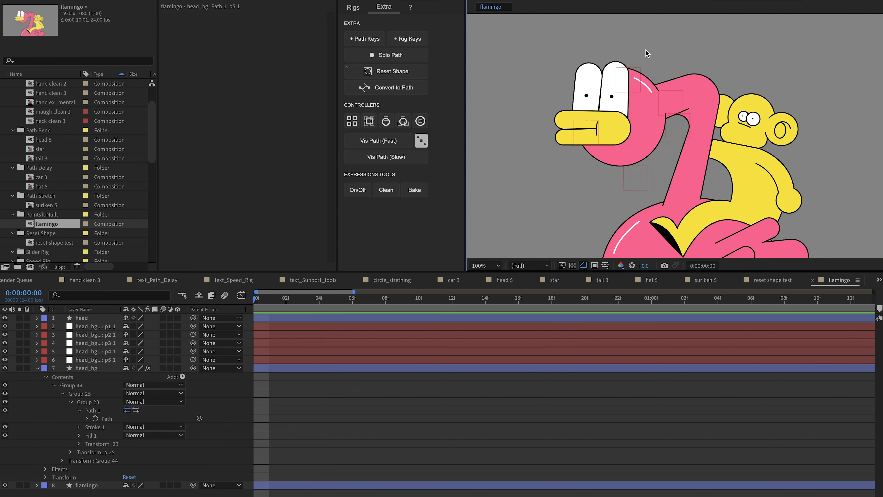
Step: Deform the flamingo's head by moving its right and lower point controllers outward, and undo everything including the controllers
click(629, 78)
drag(629, 77, 632, 70)
key(ctrl+z)
drag(665, 99, 701, 60)
drag(636, 178, 584, 221)
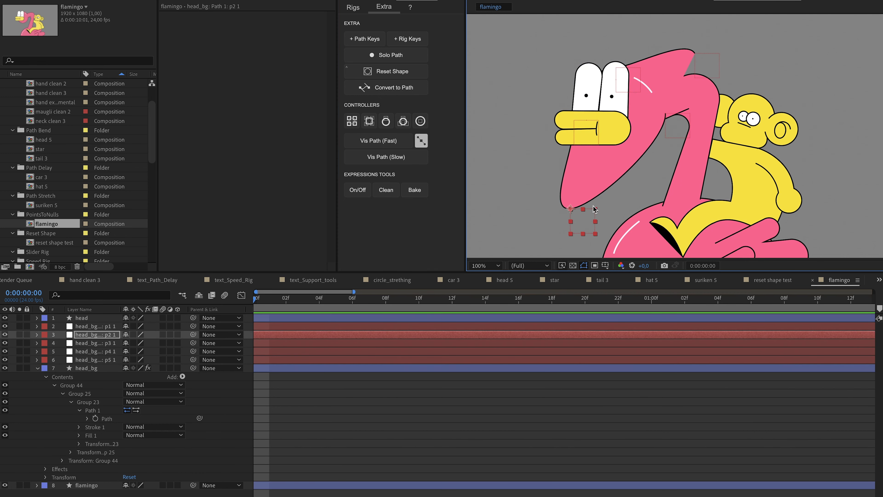
key(ctrl+z)
key(ctrl+z)
key(ctrl+z)
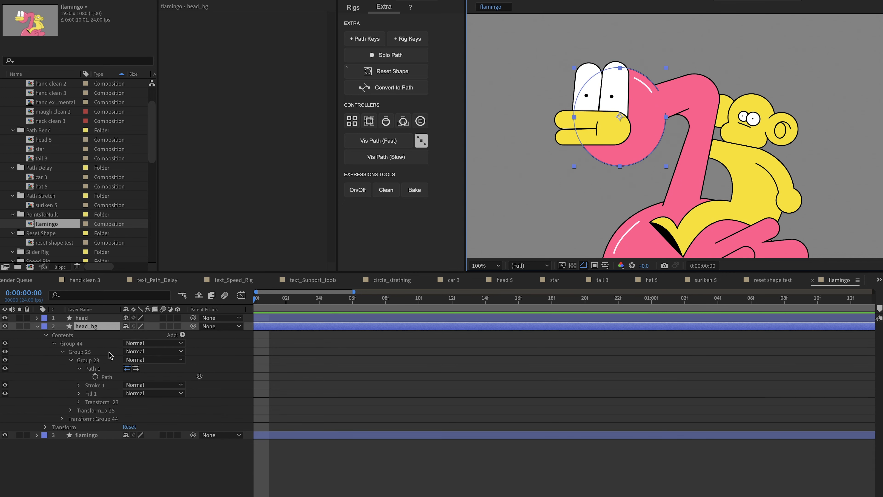
Step: Create nulls that follow the head_bg path's points, enlarge the path to test them, and undo both
click(369, 121)
click(106, 418)
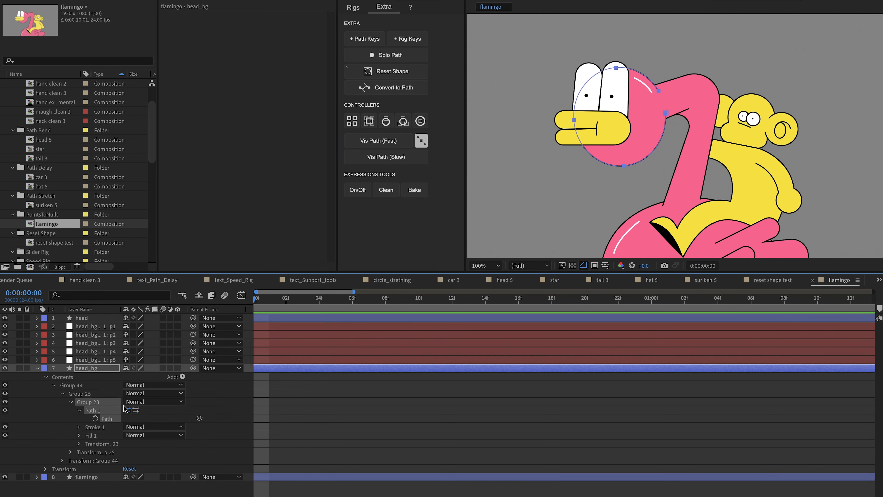
drag(671, 66, 693, 38)
click(223, 432)
click(631, 203)
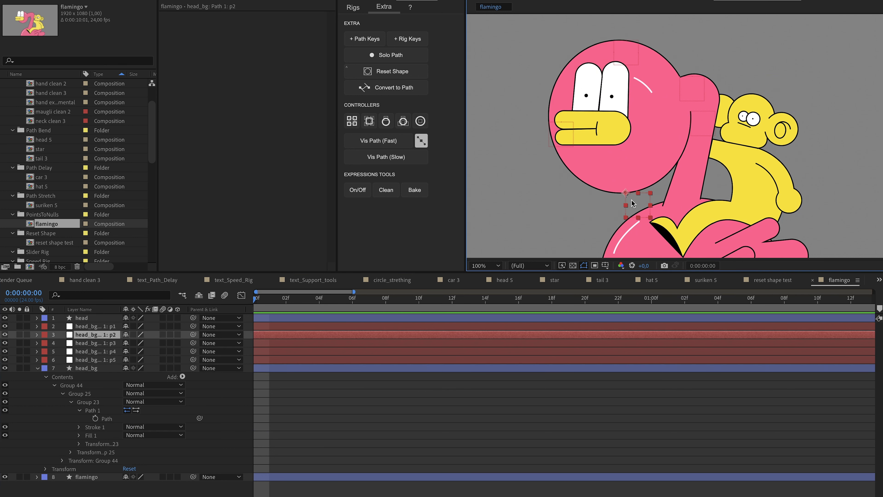
click(567, 140)
key(ctrl+z)
key(ctrl+z)
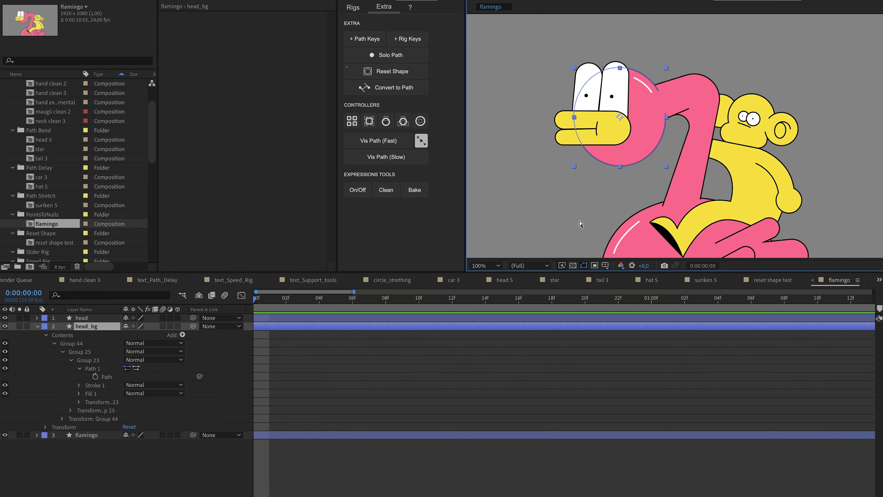
Step: Create a single null that travels along the head_bg path, vary its Location (0 - 100) slider, and undo it
click(371, 123)
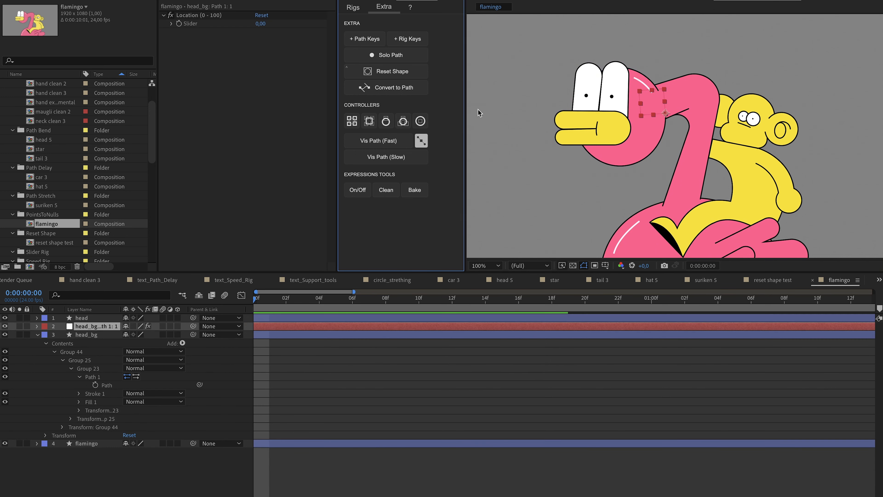
drag(261, 25, 264, 23)
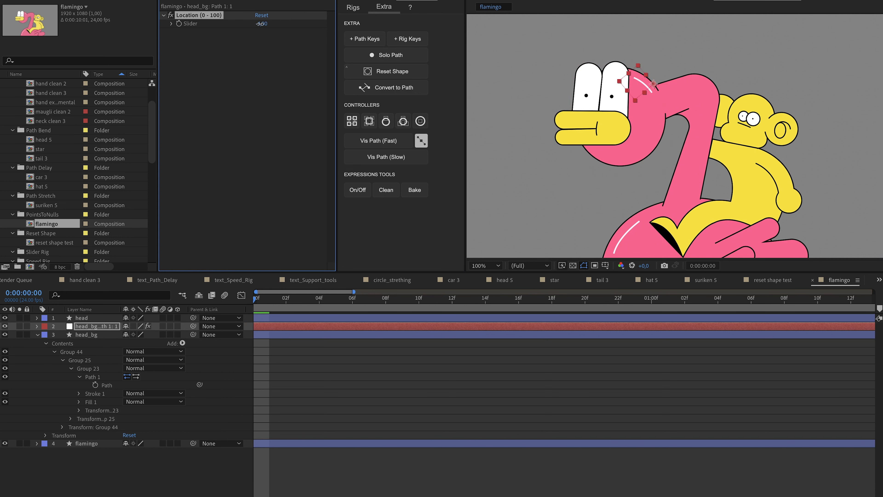
drag(265, 26, 268, 28)
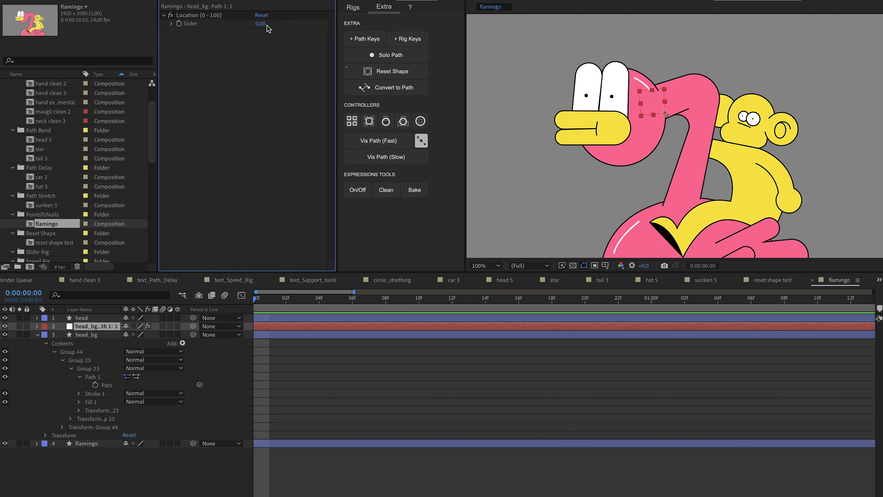
key(ctrl+z)
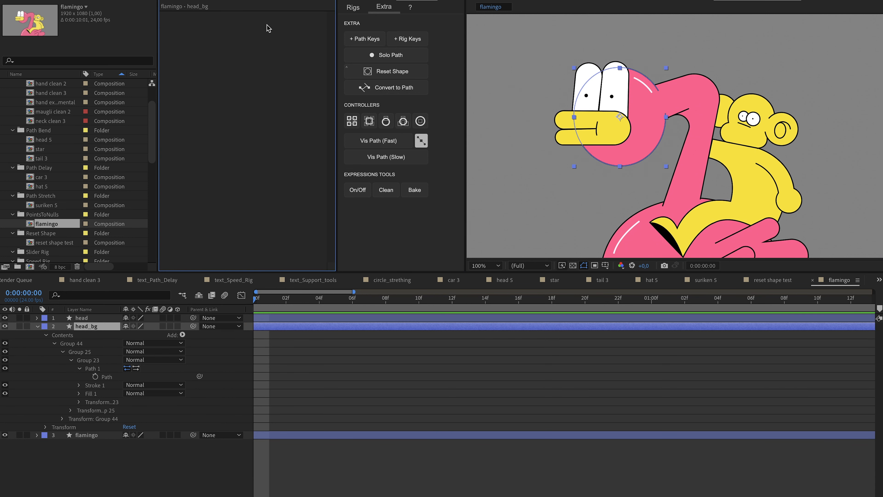
Step: Create 3 slider-driven nulls along the head_bg path and shift their Location (0 - 100) value
click(402, 121)
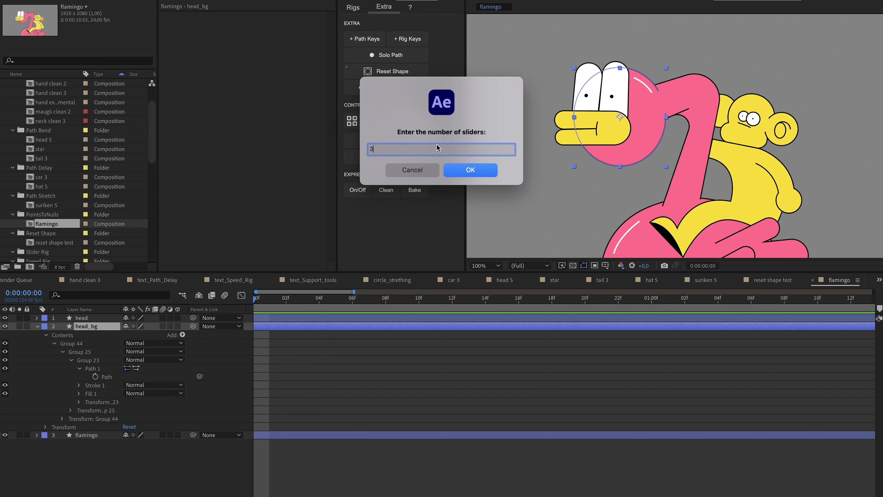
click(461, 172)
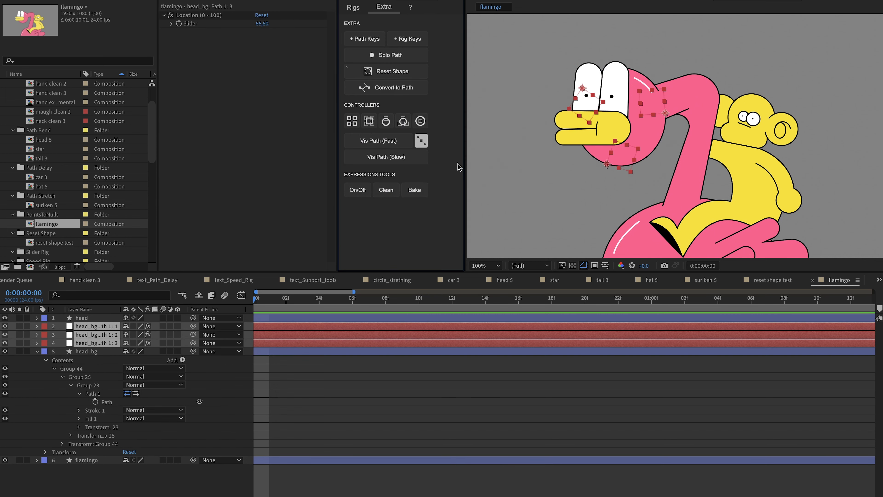
drag(263, 23, 270, 24)
click(98, 342)
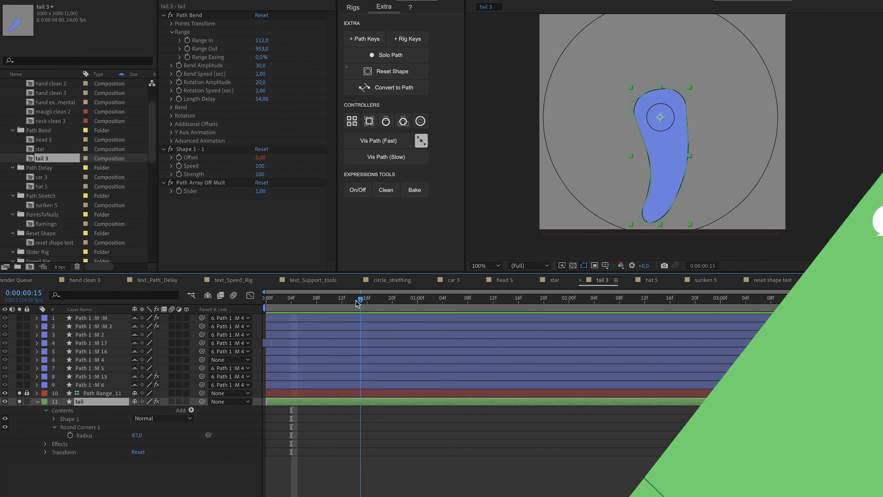
Step: Create a ranged path controller for the tail layer and set its Range In to 31 and Range Out to 86 while scrubbing
click(419, 121)
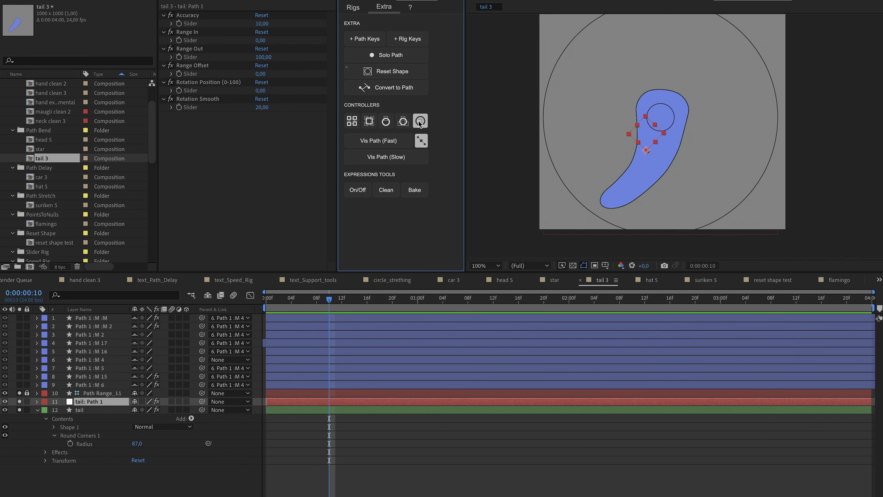
drag(329, 307, 651, 286)
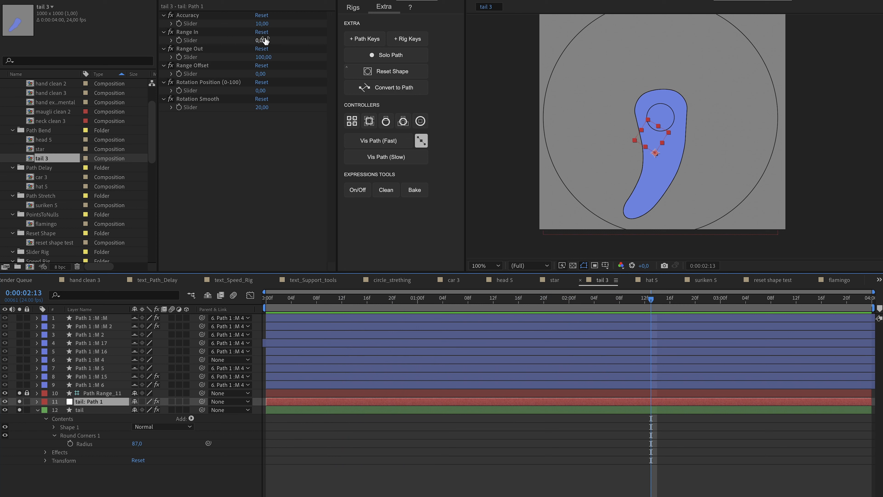
mouse_move(263, 41)
mouse_down()
mouse_move(251, 57)
mouse_move(266, 40)
mouse_up()
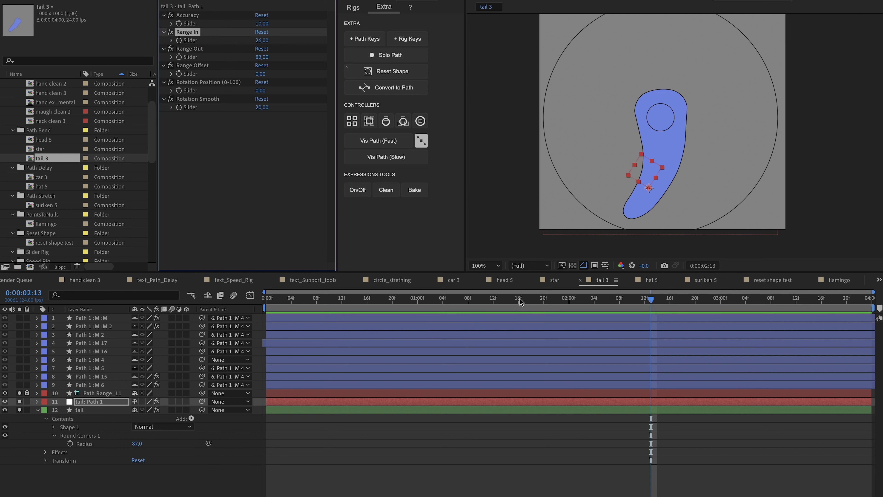
drag(520, 301, 606, 275)
drag(262, 40, 263, 57)
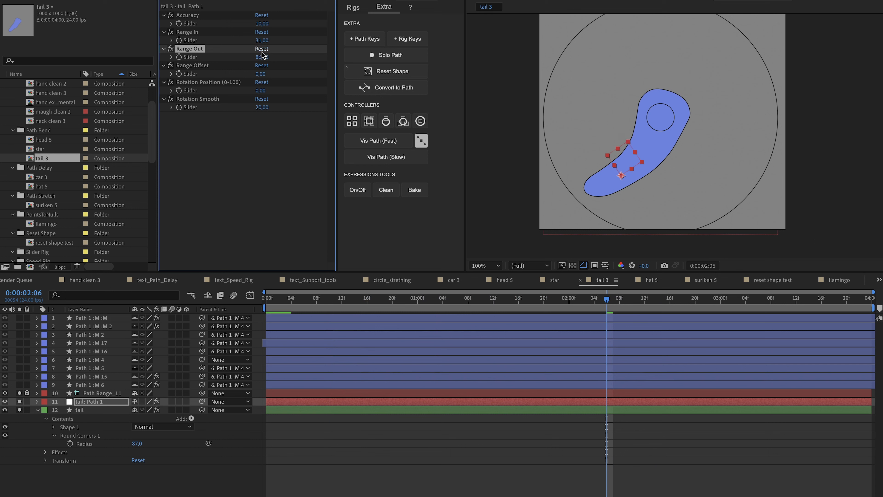
click(518, 299)
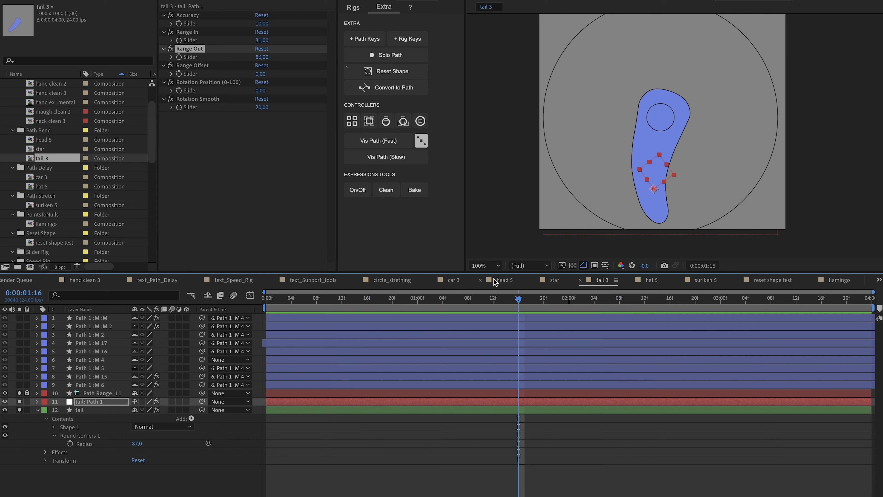
Step: Set the tail path controller's Accuracy to 3 and scrub to 0:00:01:14 to check its motion
drag(264, 24, 264, 25)
click(301, 25)
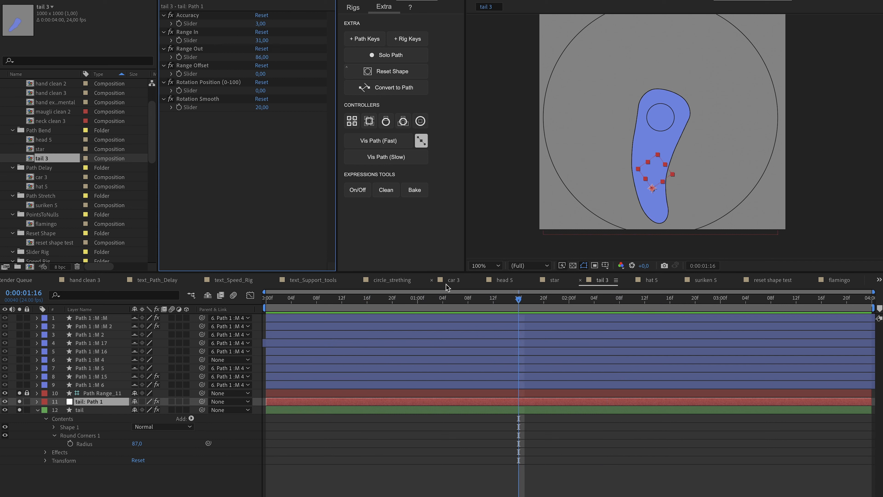
drag(437, 295, 506, 291)
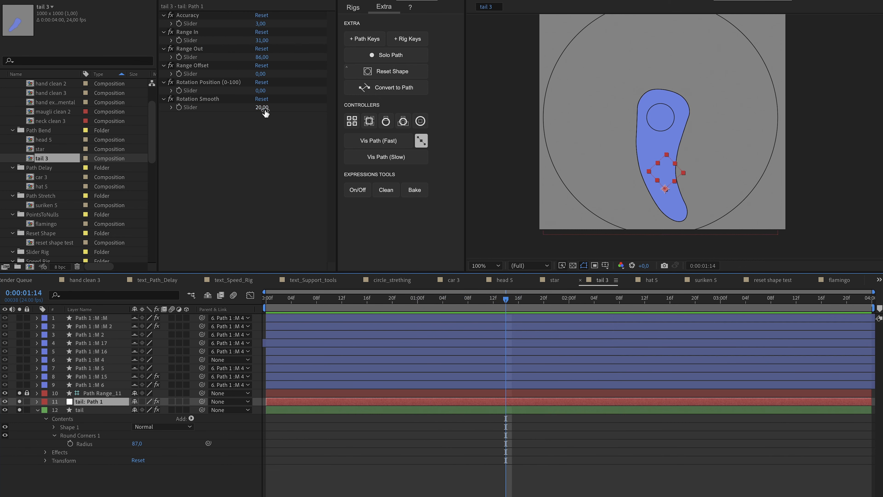
click(264, 101)
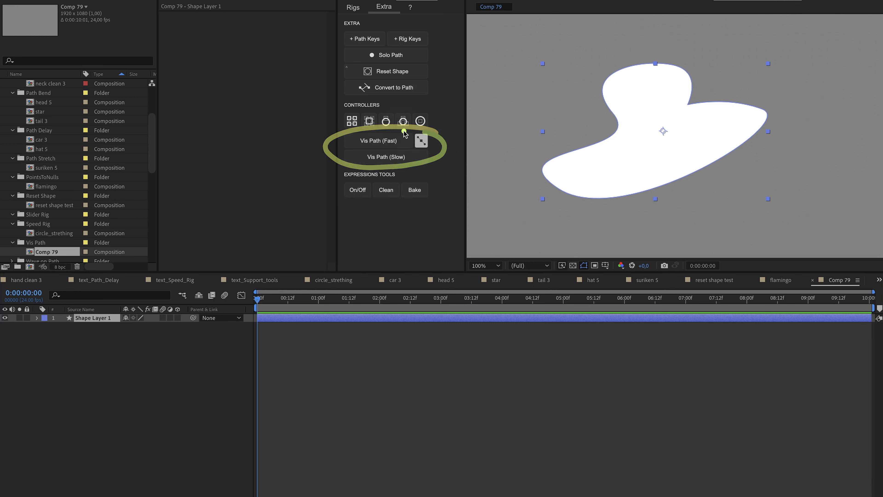
Step: Visualize Shape Layer 1's path points and handles with Vis Path (Fast) and show the transparency grid
click(405, 139)
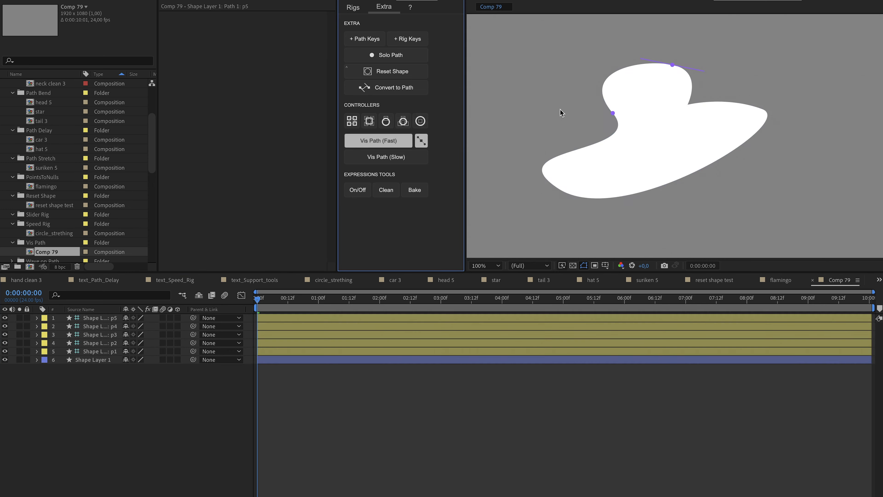
click(572, 266)
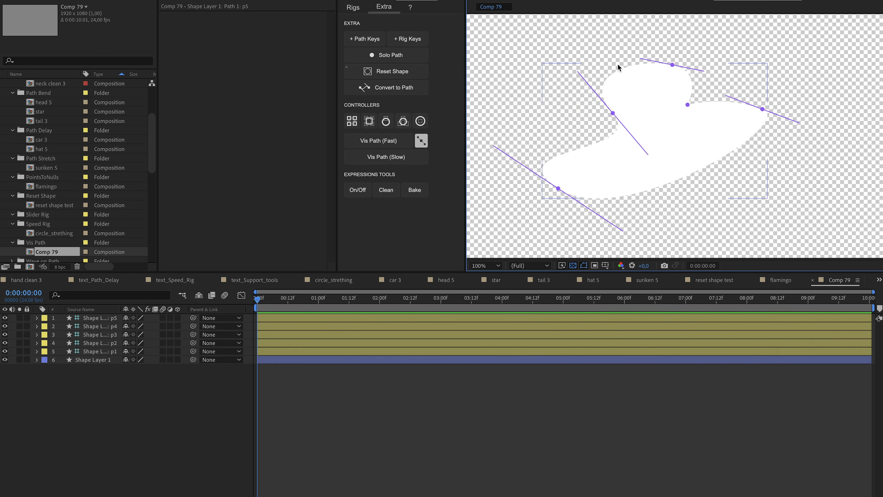
Step: Move Shape Layer 1 slightly up and to the right to test the path visualization, and undo the move
click(669, 131)
drag(668, 129, 683, 118)
key(ctrl+z)
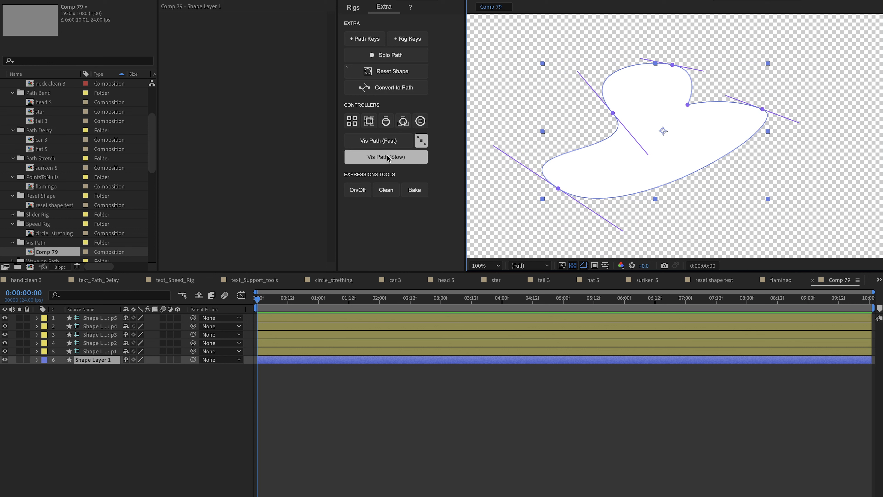
Step: Swing the curve handles of the point in the shape's left notch to bulge the outline, and reselect Shape Layer 1
click(612, 114)
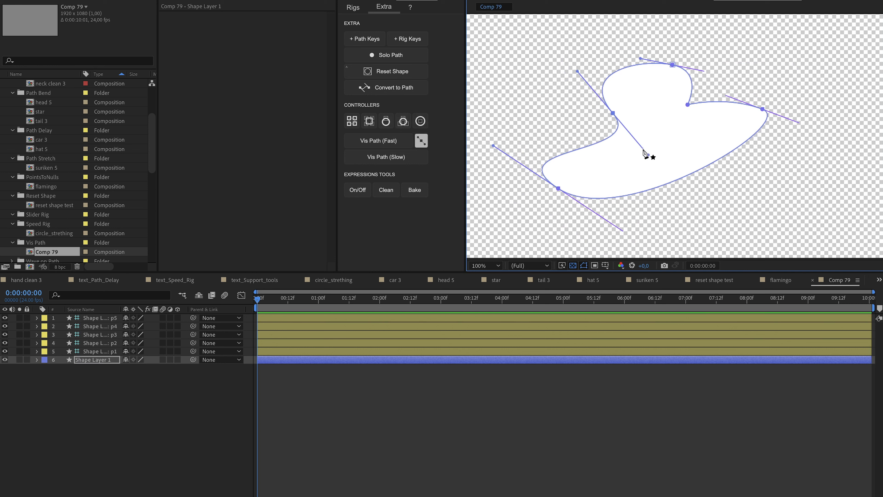
drag(644, 153, 598, 80)
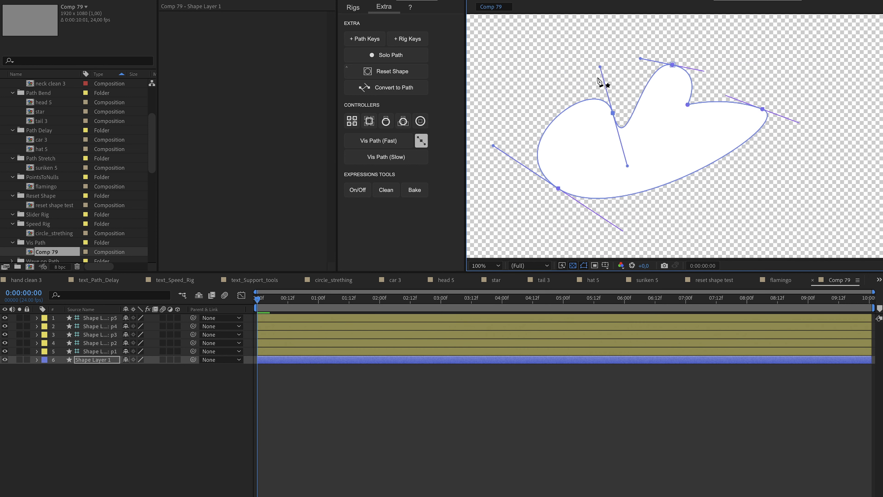
click(538, 377)
click(544, 363)
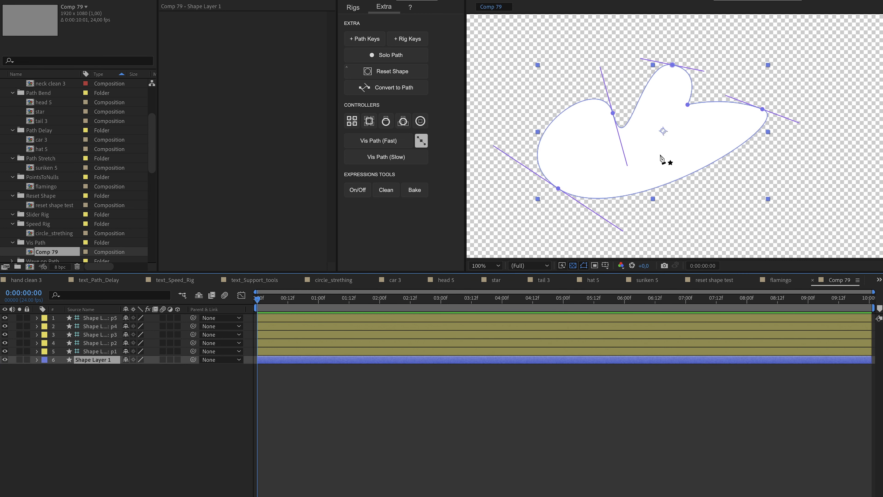
Step: Try to pull curve handles out of the corner point in the shape's upper-right notch, and undo the change
mouse_move(664, 146)
mouse_down()
mouse_move(677, 125)
mouse_move(670, 133)
mouse_up()
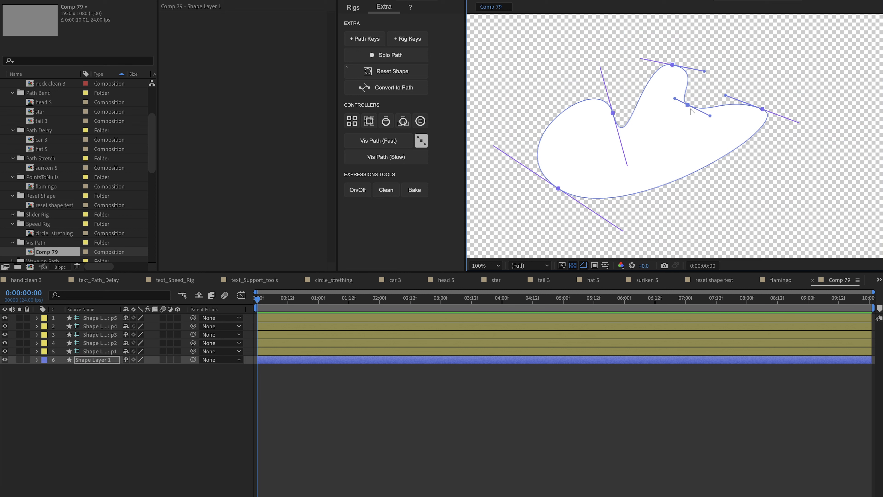
click(610, 368)
click(600, 361)
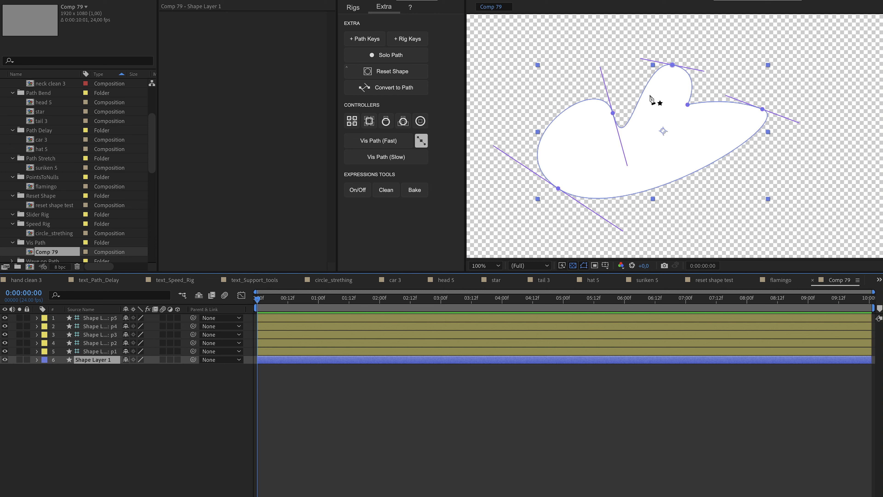
click(643, 90)
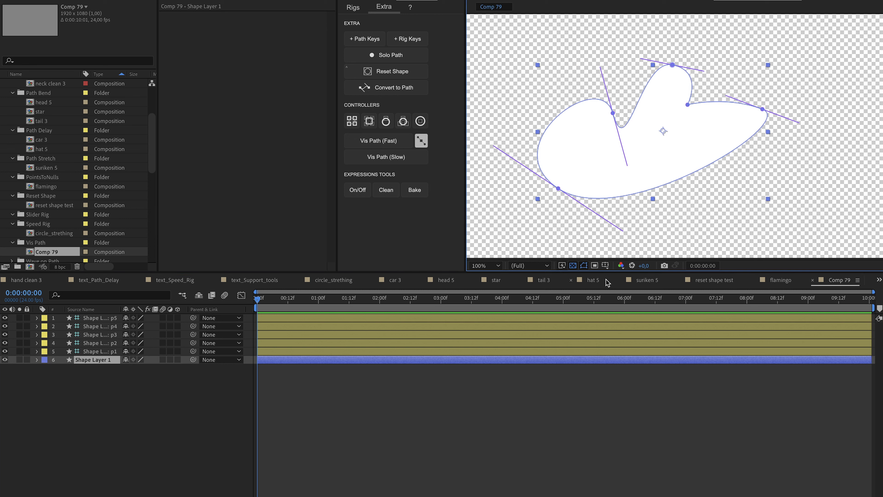
Step: Try adding a path point on the shape's lower edge, take it out again, and reselect Shape Layer 1
click(654, 187)
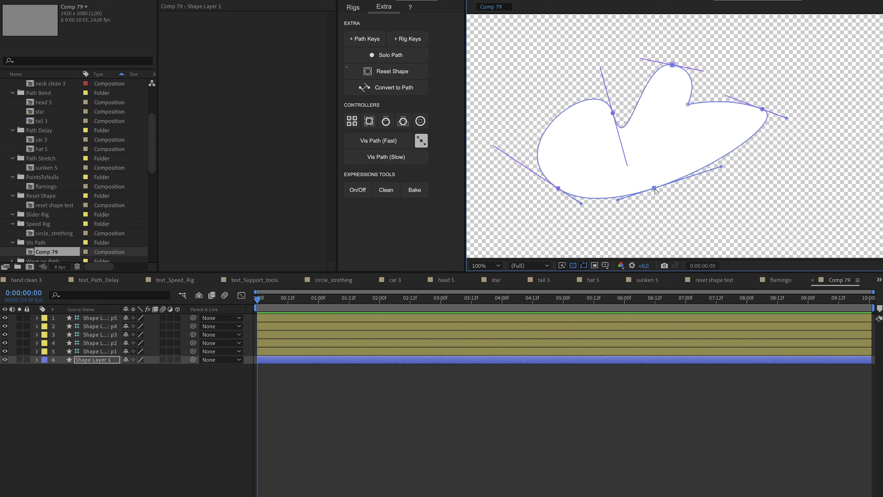
key(ctrl+z)
click(550, 359)
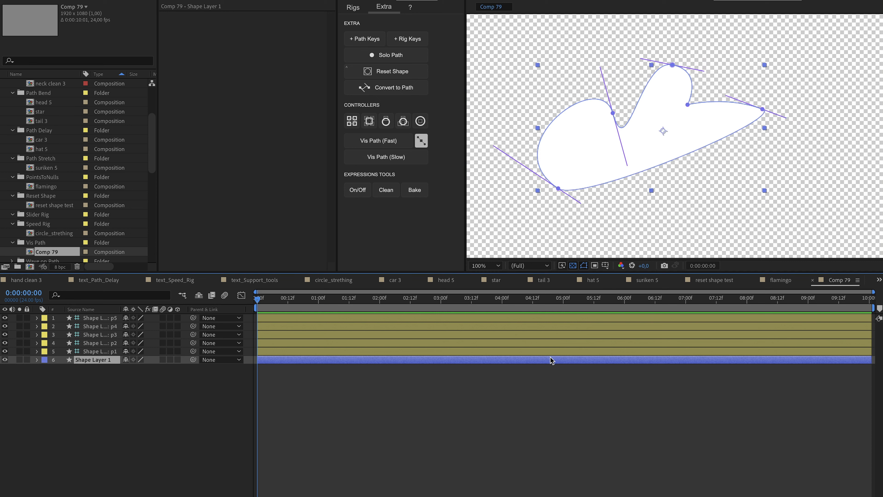
Step: Move Shape Layer 1 slightly down and to the right, shift its left notch point further left, and reselect the layer
mouse_move(665, 100)
mouse_down()
mouse_move(643, 122)
mouse_move(669, 90)
mouse_move(680, 102)
mouse_up()
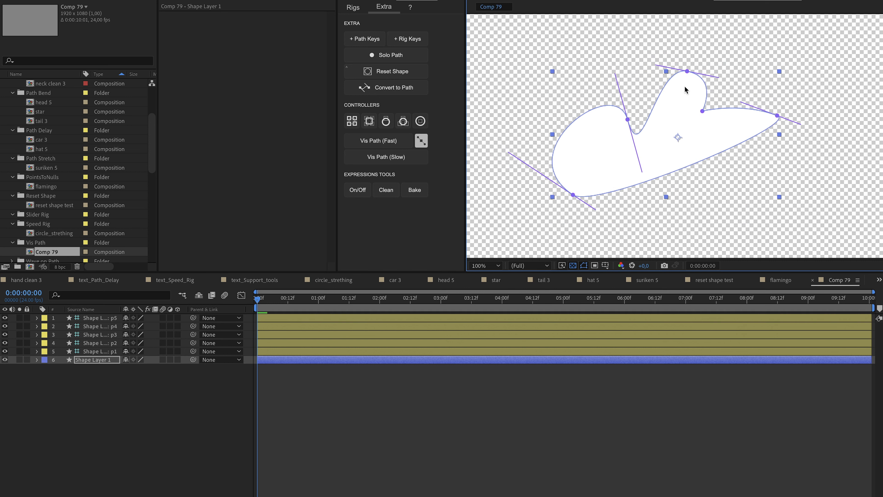
drag(629, 119, 610, 117)
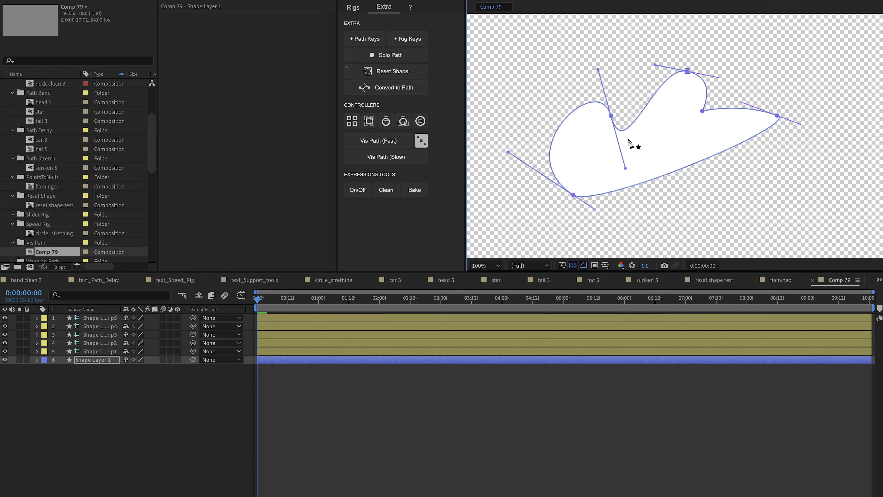
click(538, 435)
click(553, 360)
Step: Move Shape Layer 1 and scale it down to test the path visualization, and undo the scaling
drag(680, 98, 763, 115)
drag(780, 71, 703, 108)
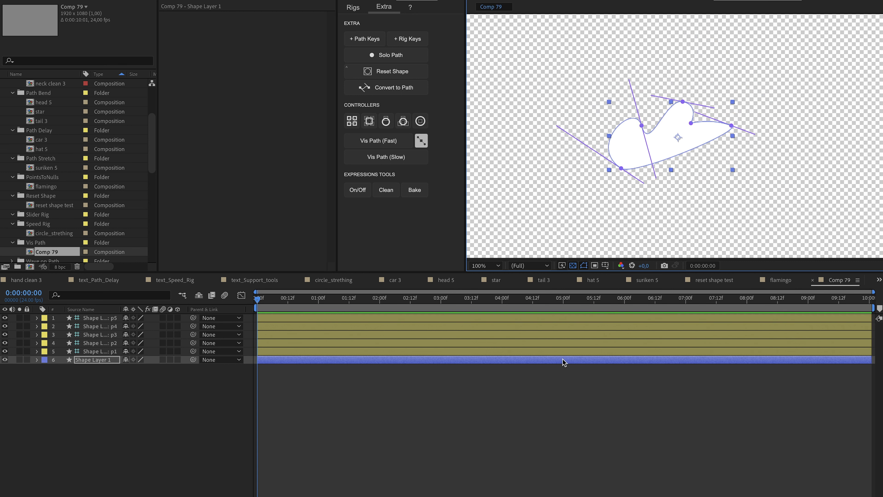
key(ctrl+z)
Step: Undo the remaining shape edits and the path visualization until only the original Shape Layer 1 is left
click(421, 140)
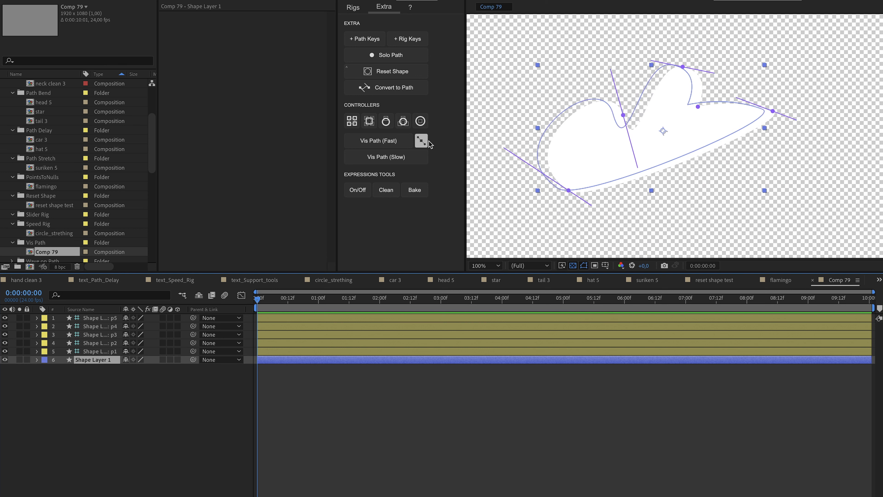
key(ctrl+z)
key(ctrl+z)
key(ctrl+z)
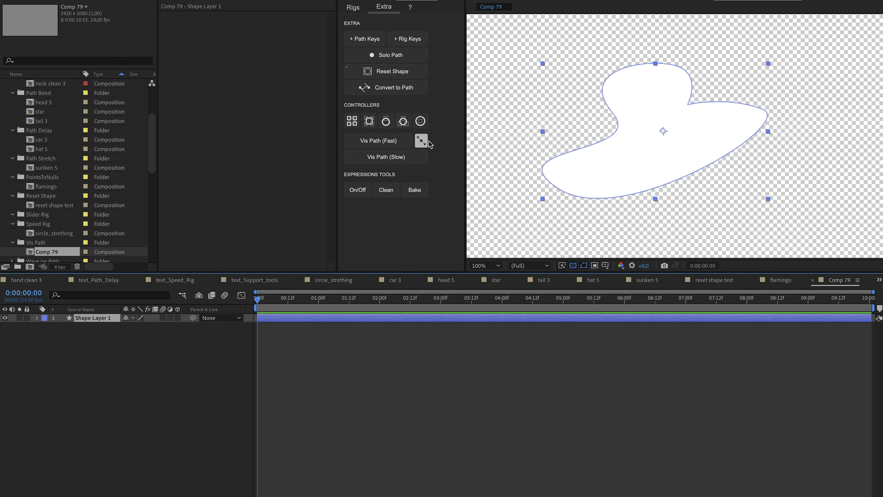
Step: Turn off handle display, visualize only Shape Layer 1's path points with Vis Path (Fast), and undo the visualization
click(421, 141)
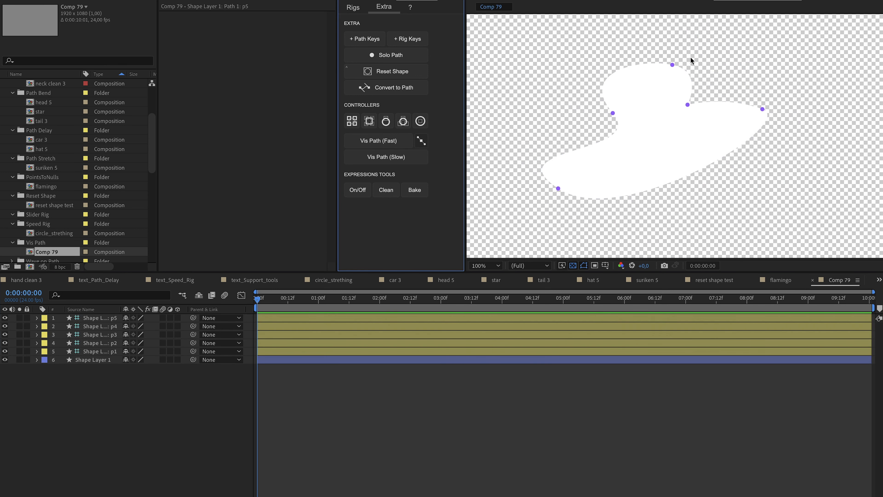
key(ctrl+z)
key(ctrl+z)
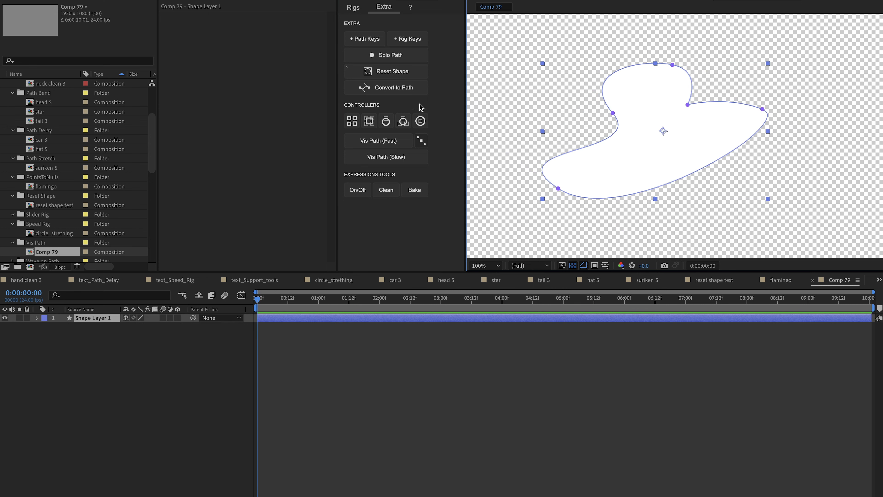
Step: Visualize Shape Layer 1's path points and handles with Vis Path (Slow), move the layer as a test, and undo the move
click(371, 157)
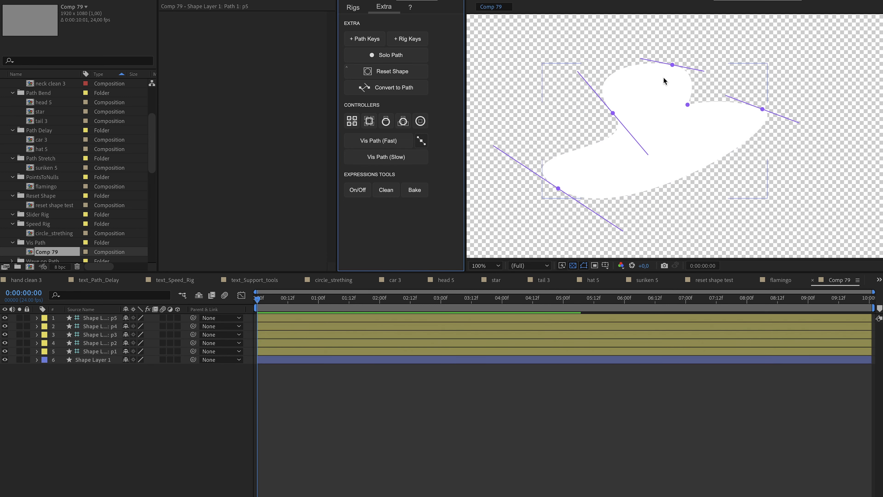
drag(657, 87, 769, 59)
key(ctrl+z)
Step: At 0:00:04:10, raise the point in the shape's left notch slightly and swing its curve handles nearly vertical
click(533, 298)
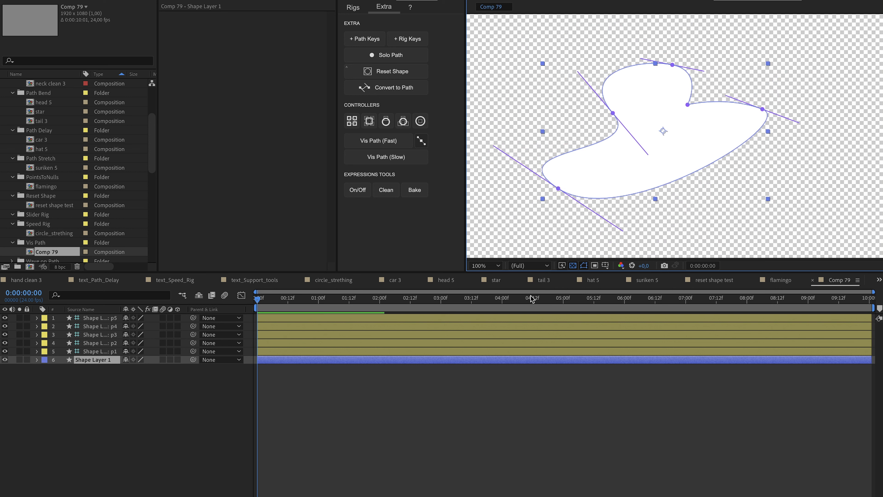
mouse_move(613, 112)
mouse_down()
mouse_move(585, 83)
mouse_move(611, 108)
mouse_up()
drag(643, 150, 608, 50)
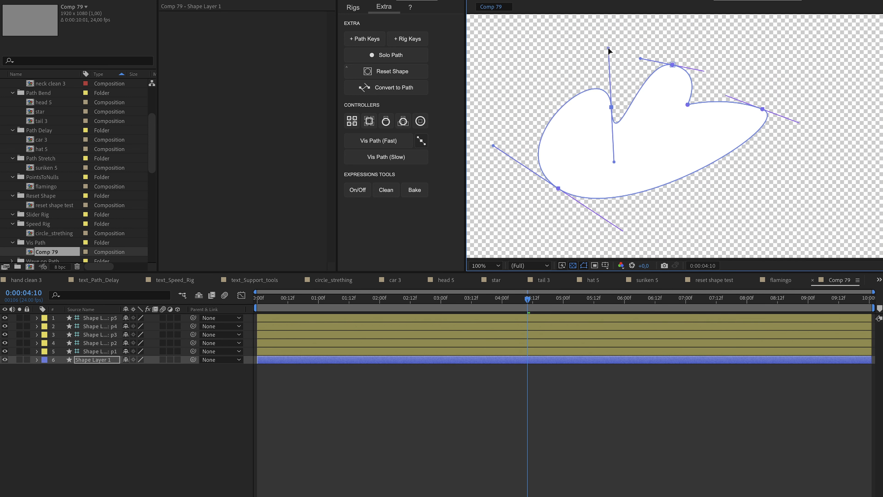
Step: Shift the right notch's corner point down and to the right, tilt the rightmost point's handles more steeply, and deselect the shape
drag(687, 105, 699, 113)
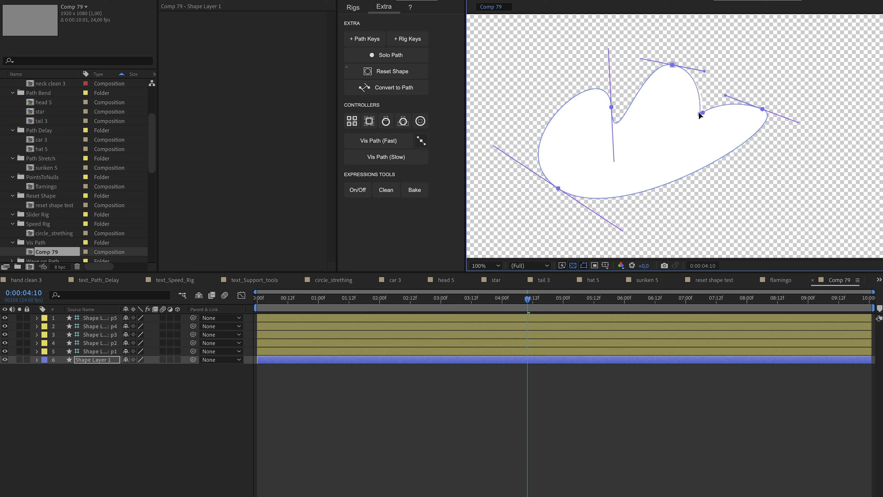
click(761, 110)
drag(799, 124, 801, 146)
click(690, 386)
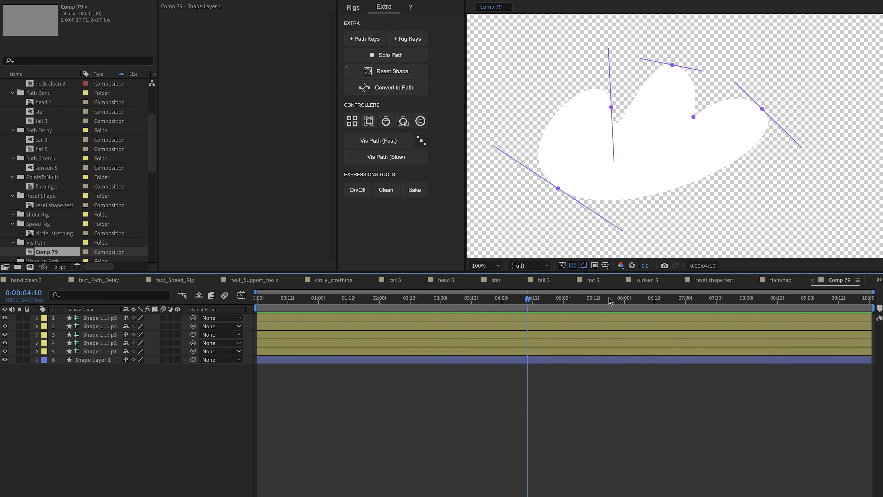